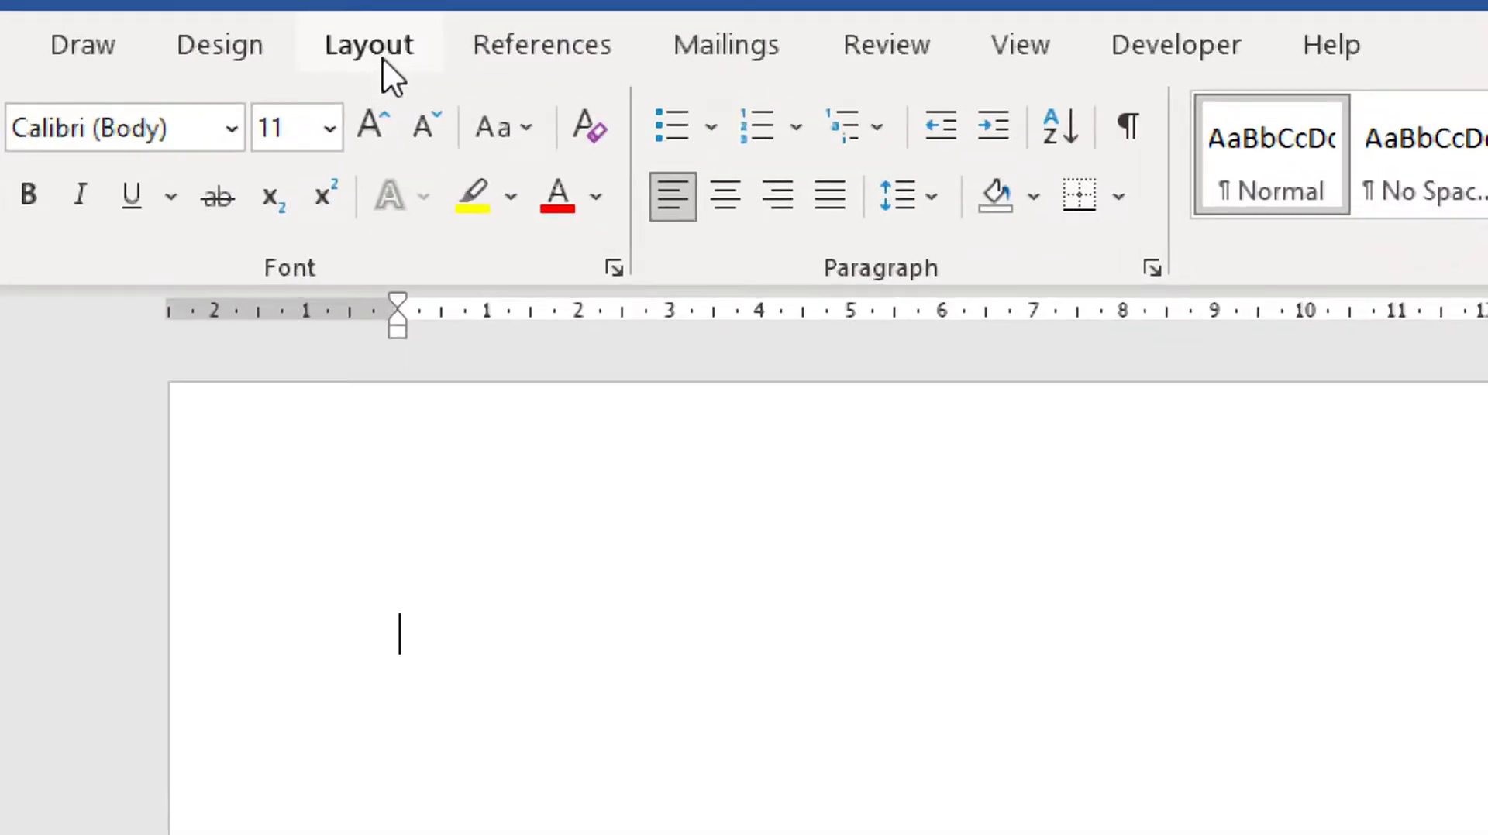
Change the blank document's paper size to A4 (21 cm x 29.7 cm).
left_click(382, 56)
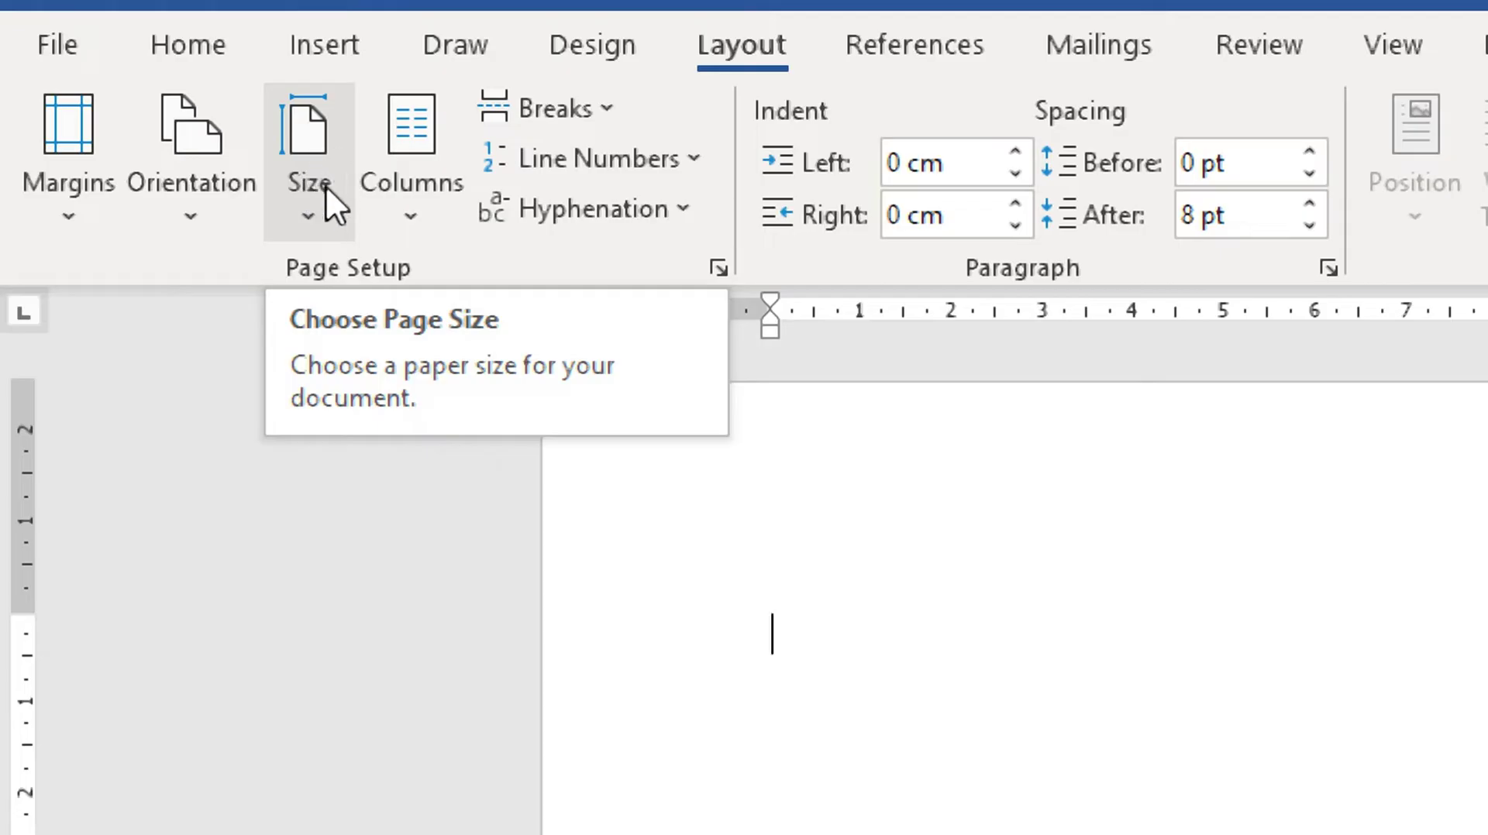
left_click(306, 217)
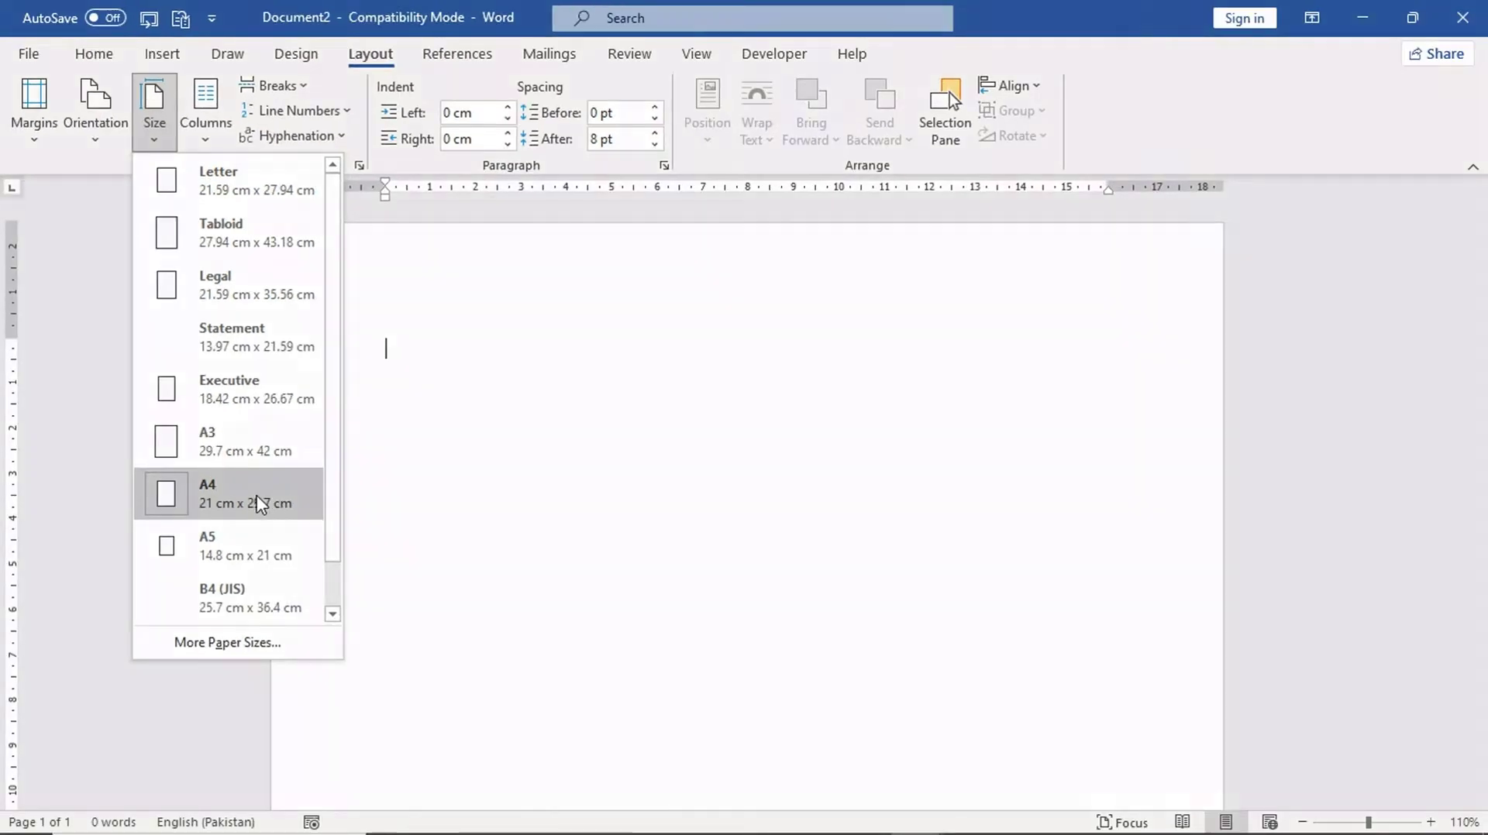
left_click(260, 504)
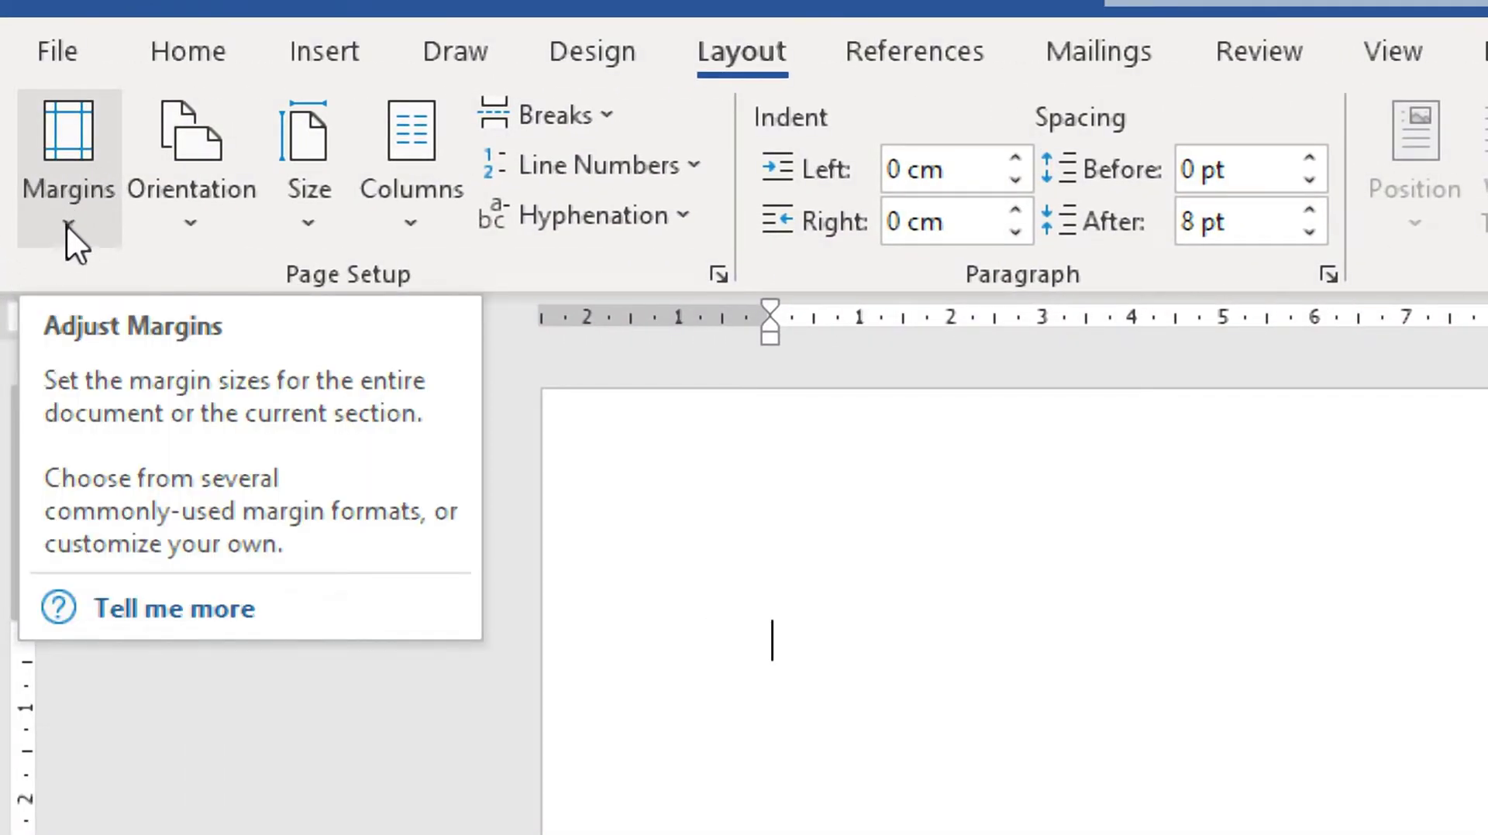
Apply the Normal 2.54 cm margin preset and keep the page in portrait orientation.
left_click(67, 225)
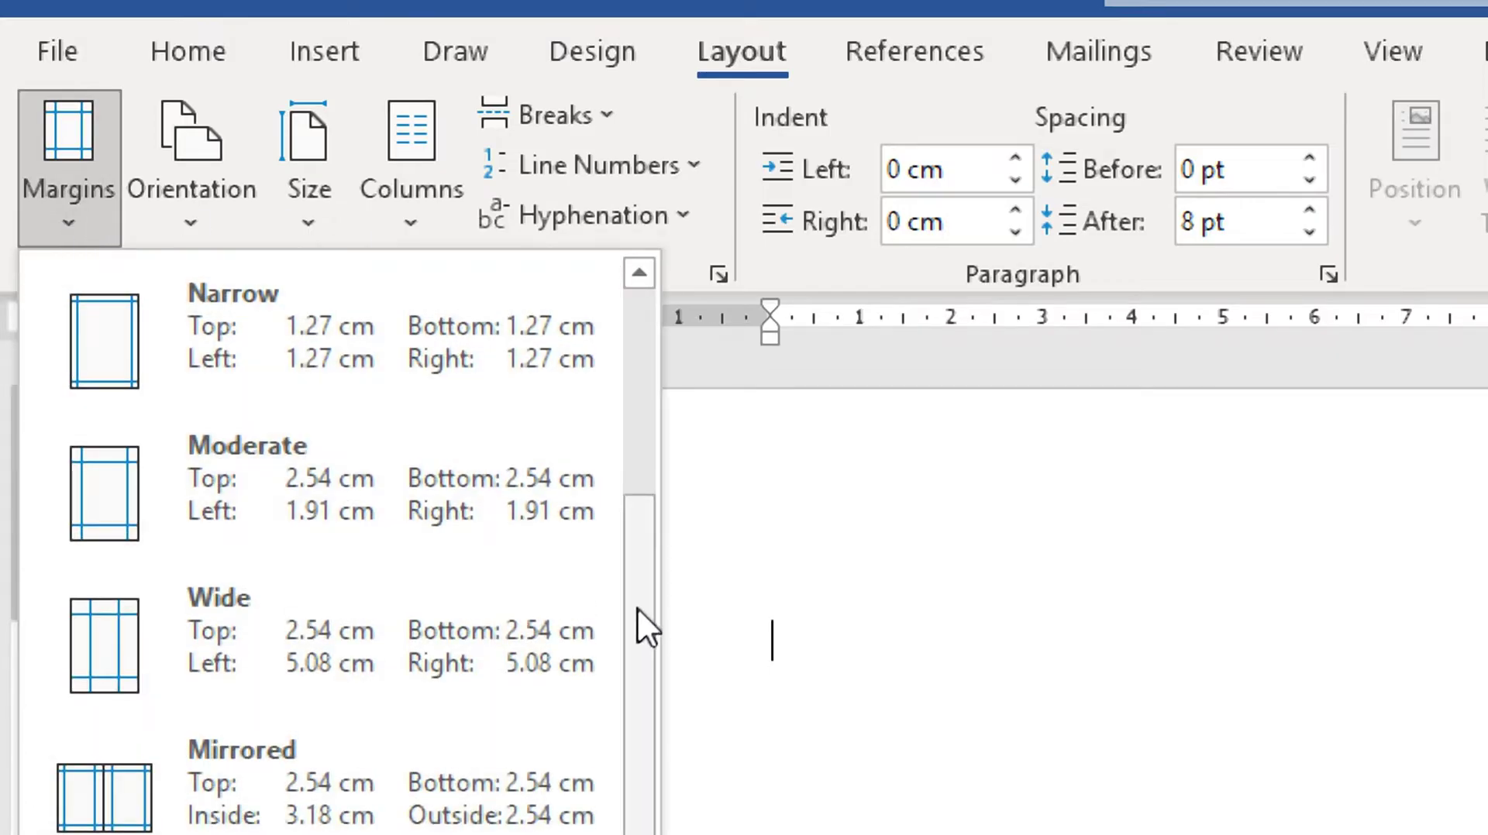
left_click_drag(637, 608, 639, 319)
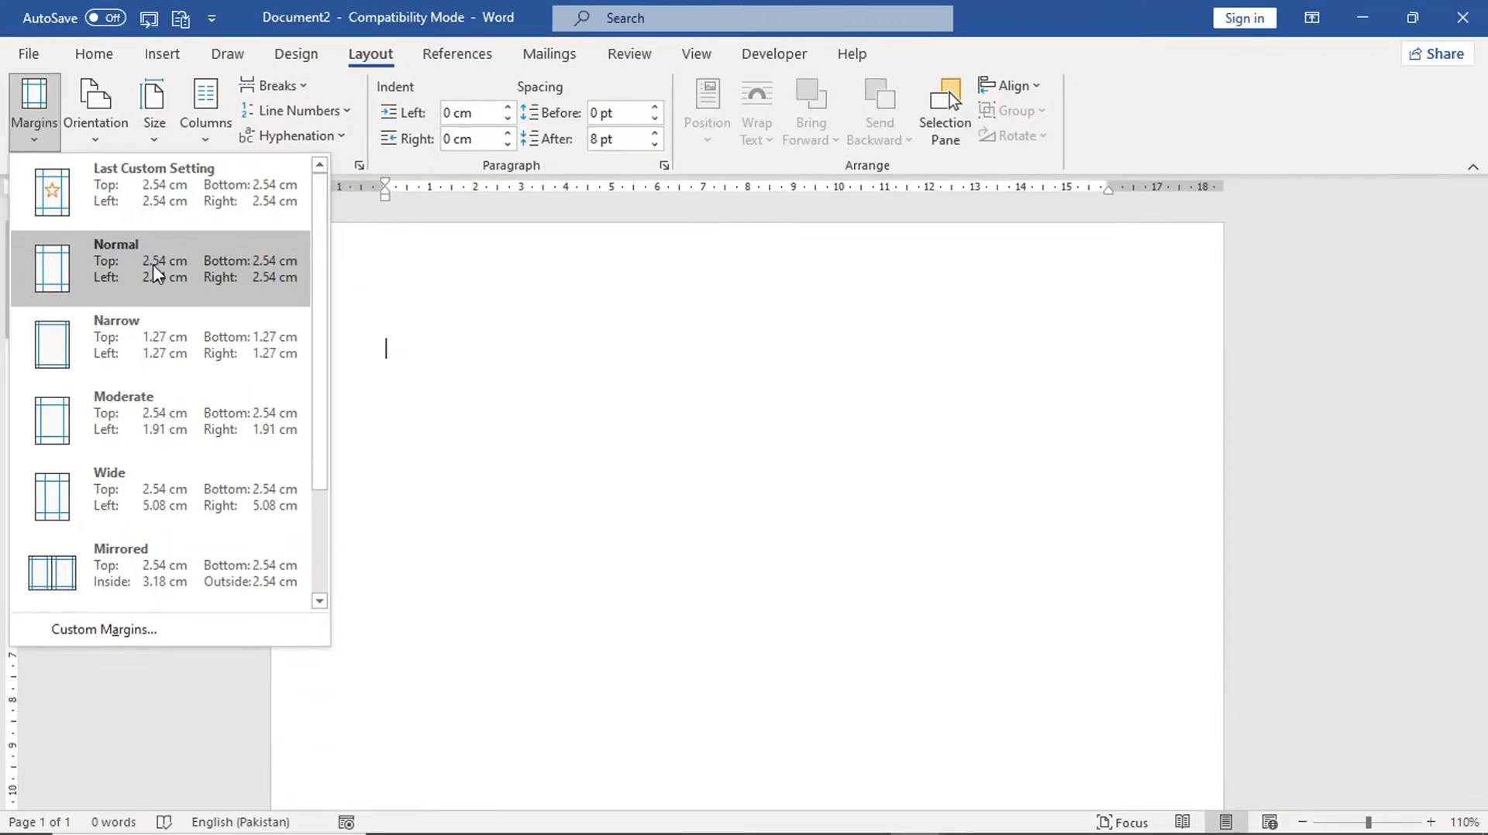
left_click(153, 266)
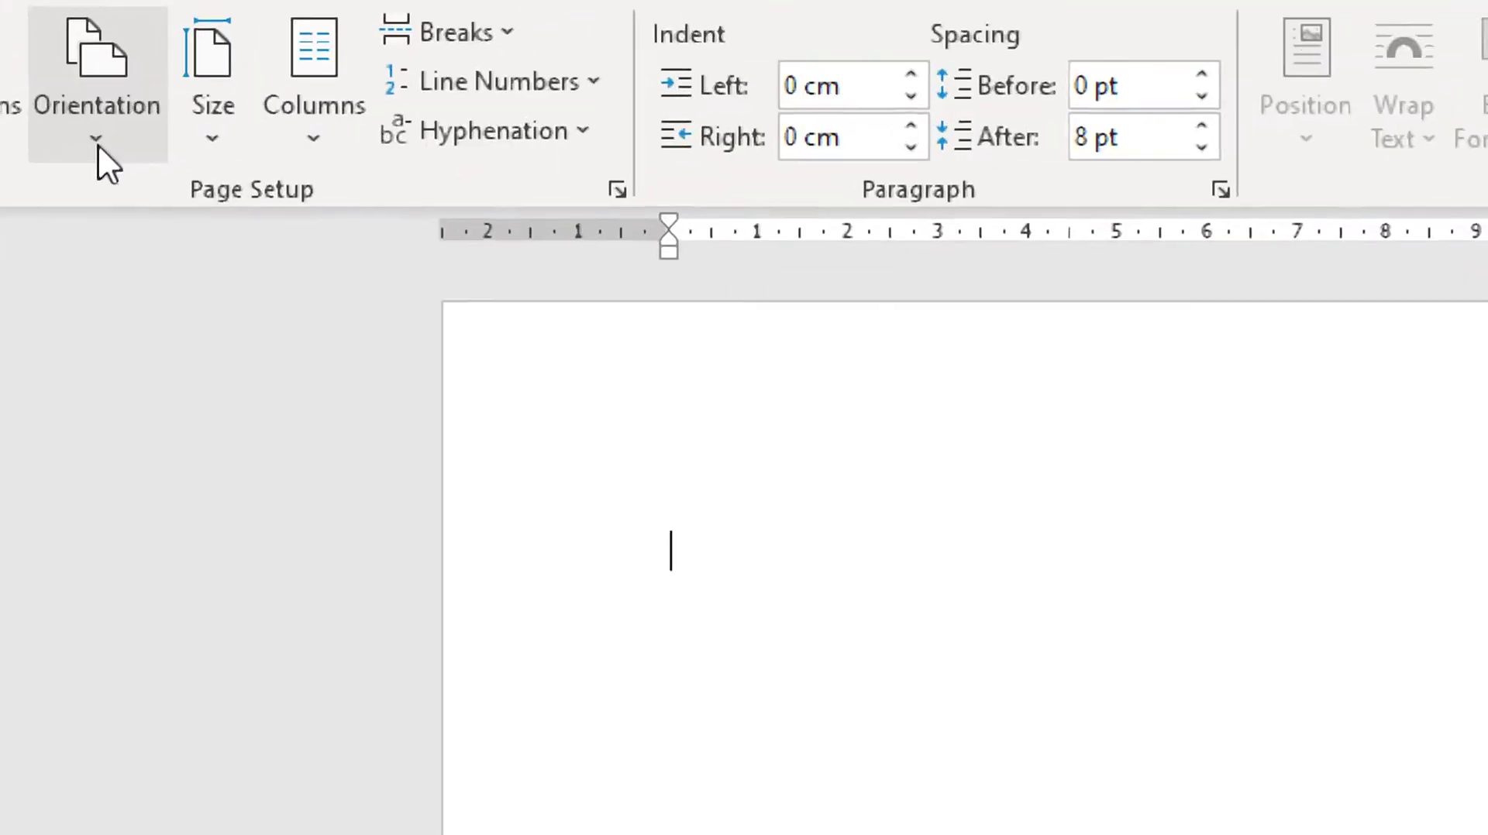
left_click(98, 145)
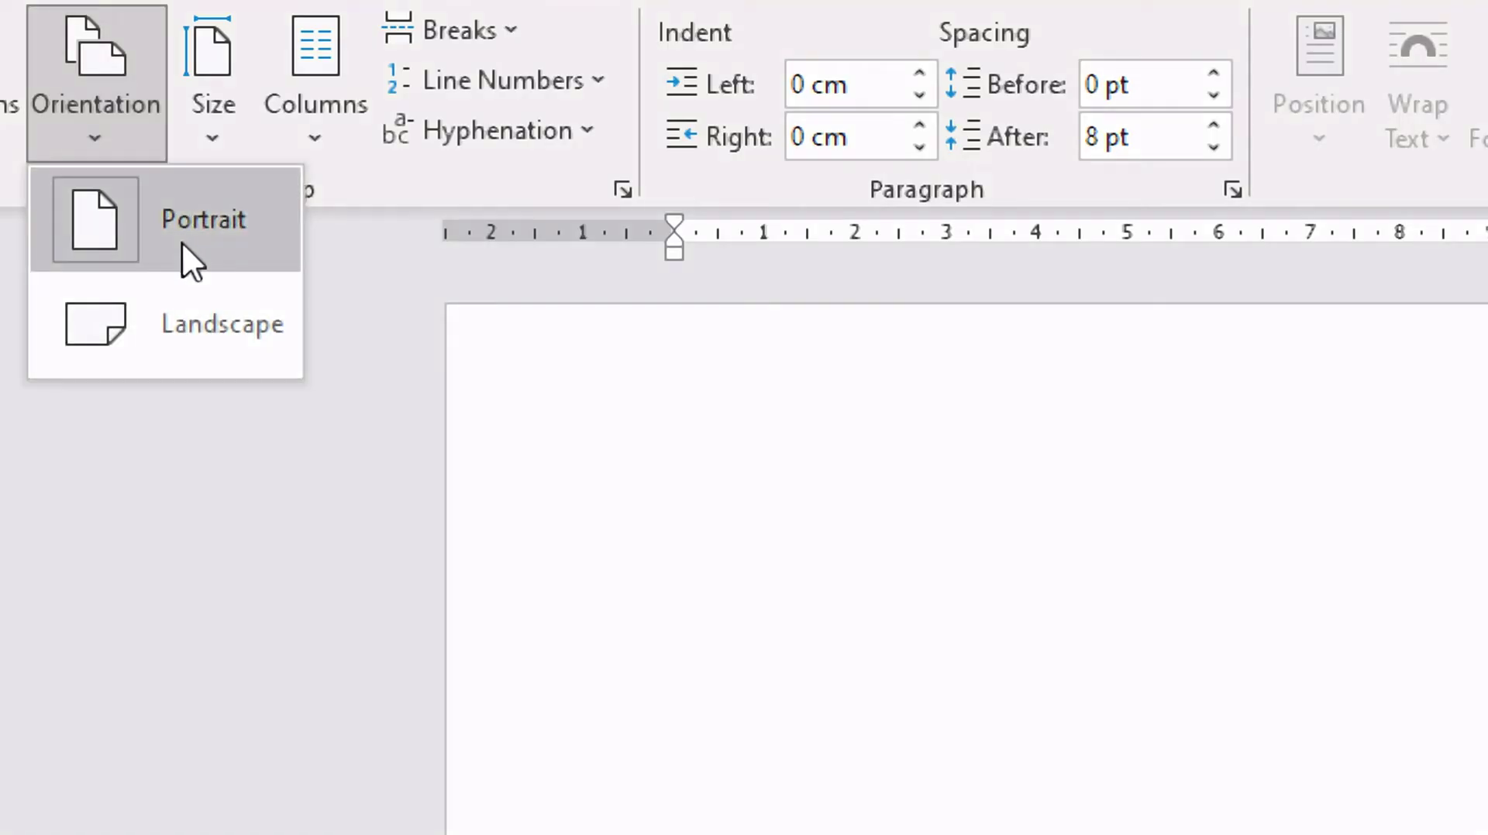
left_click(183, 244)
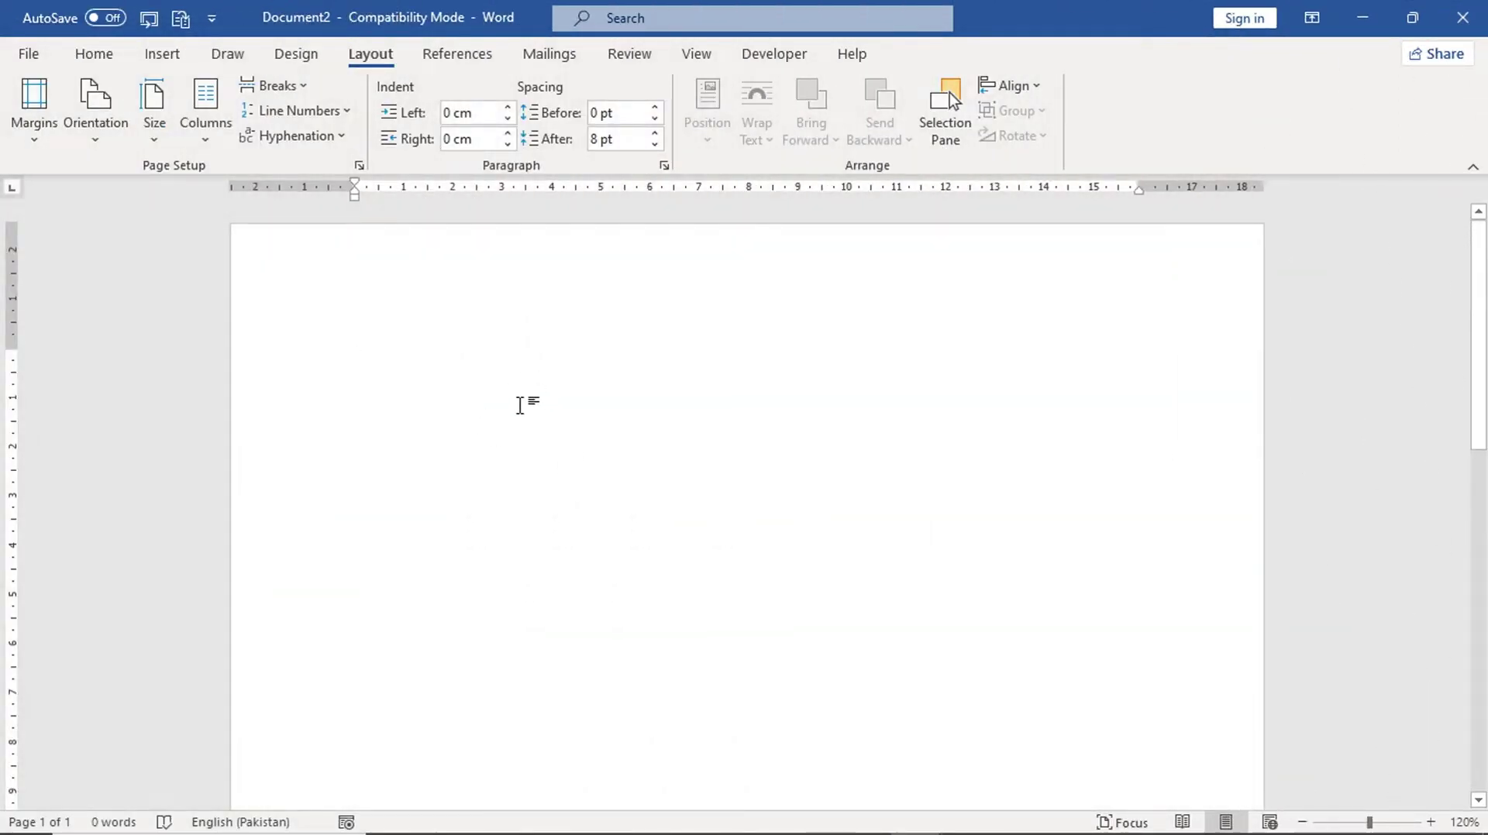
Paste the 250-word Linear Programming article from the clipboard history into the document.
key("super+v")
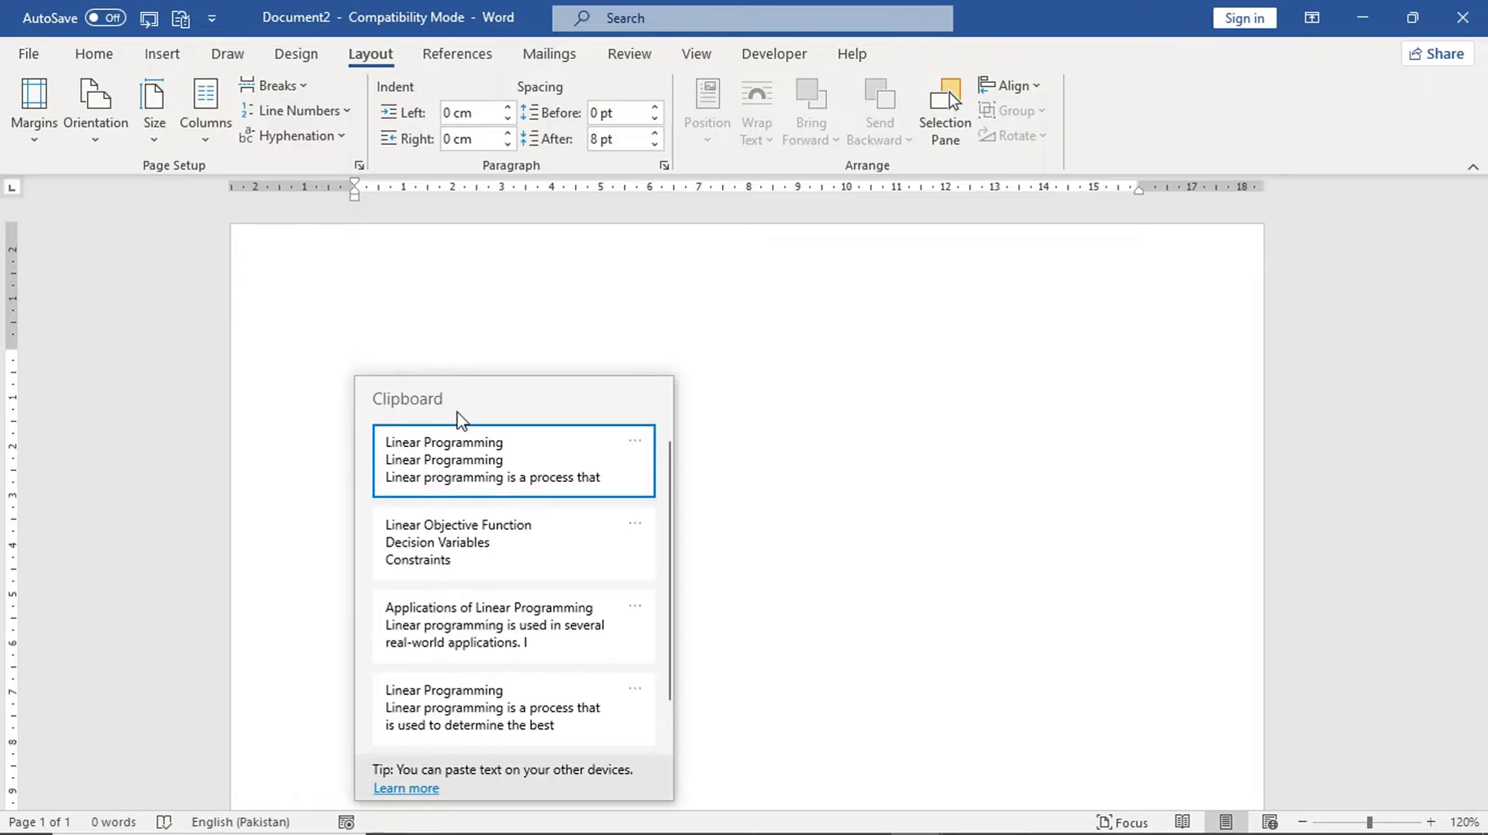
left_click(472, 465)
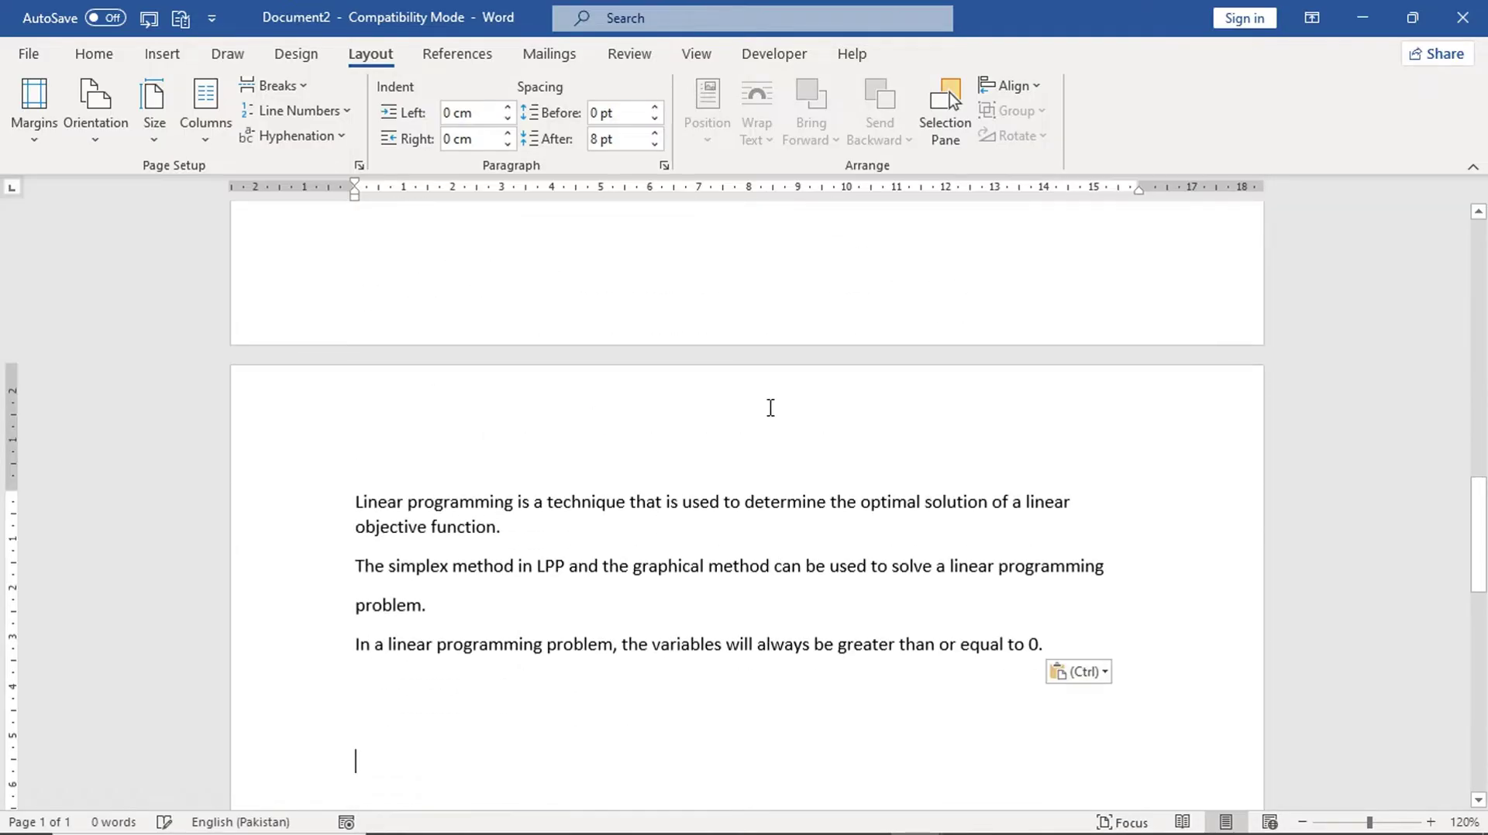
scroll(771, 407, "up", 15)
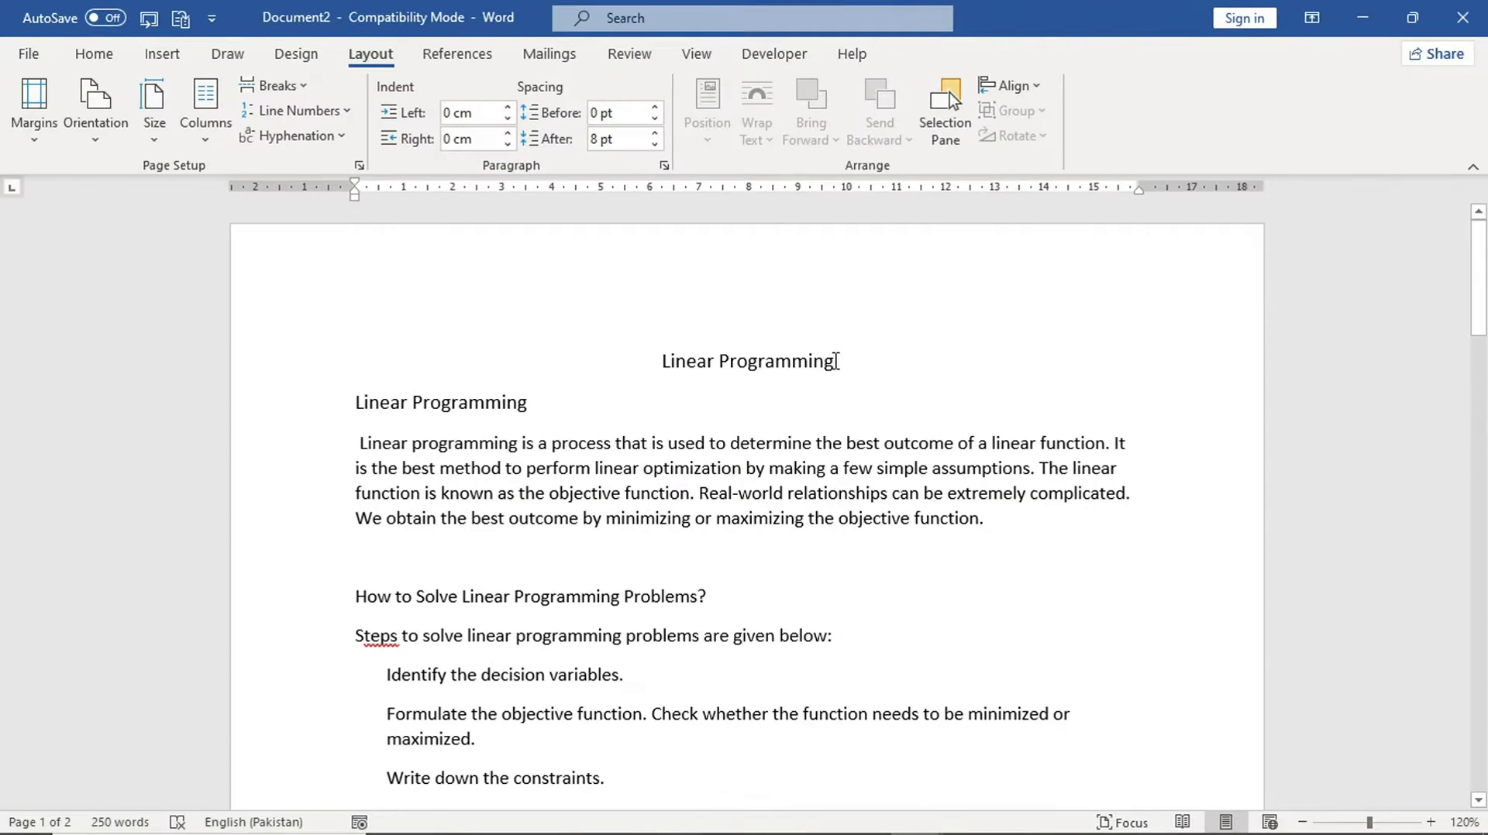
scroll(841, 366, "up", 3)
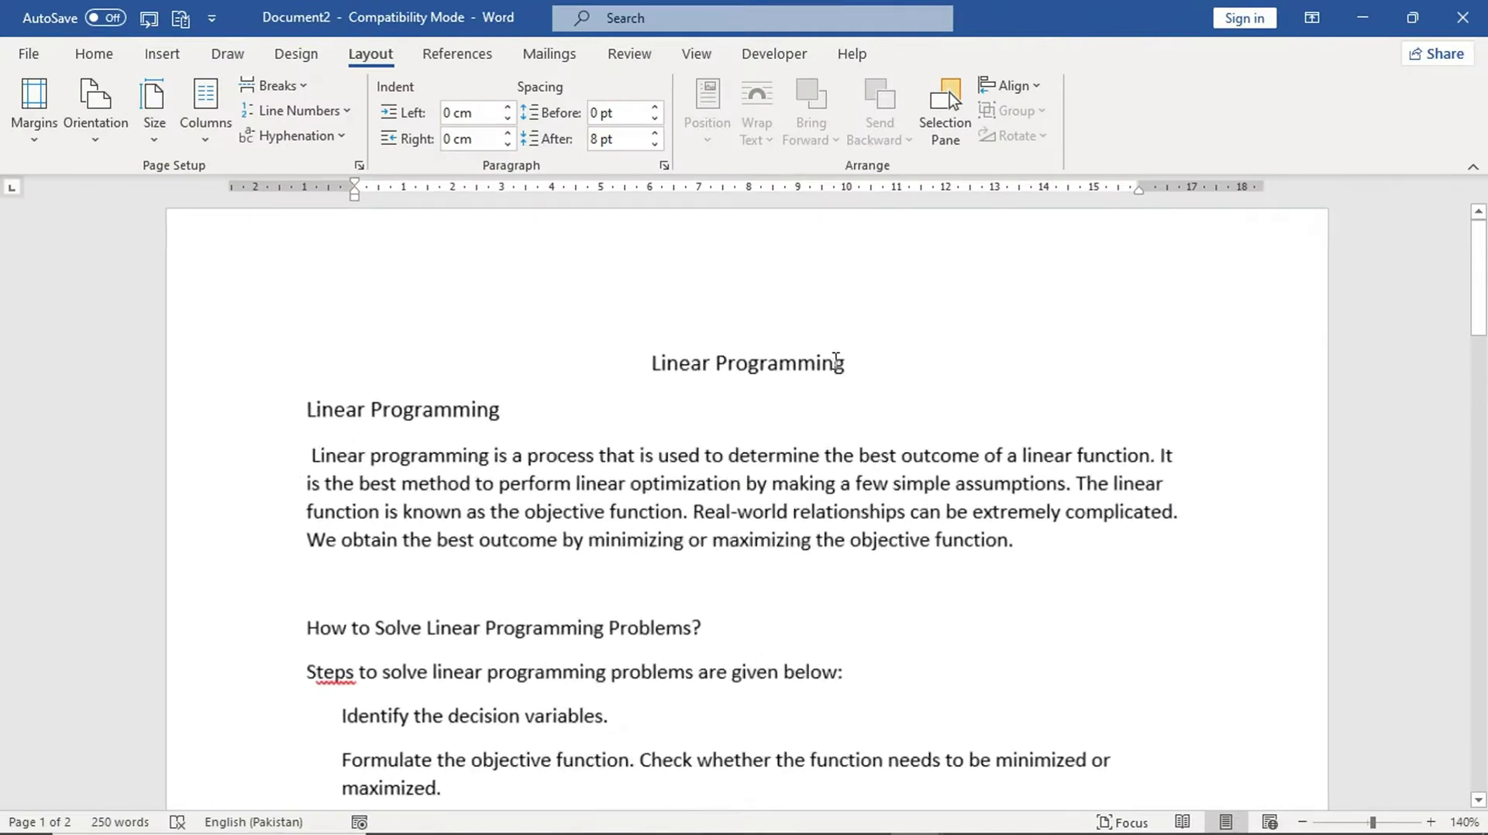
scroll(835, 363, "up", 1)
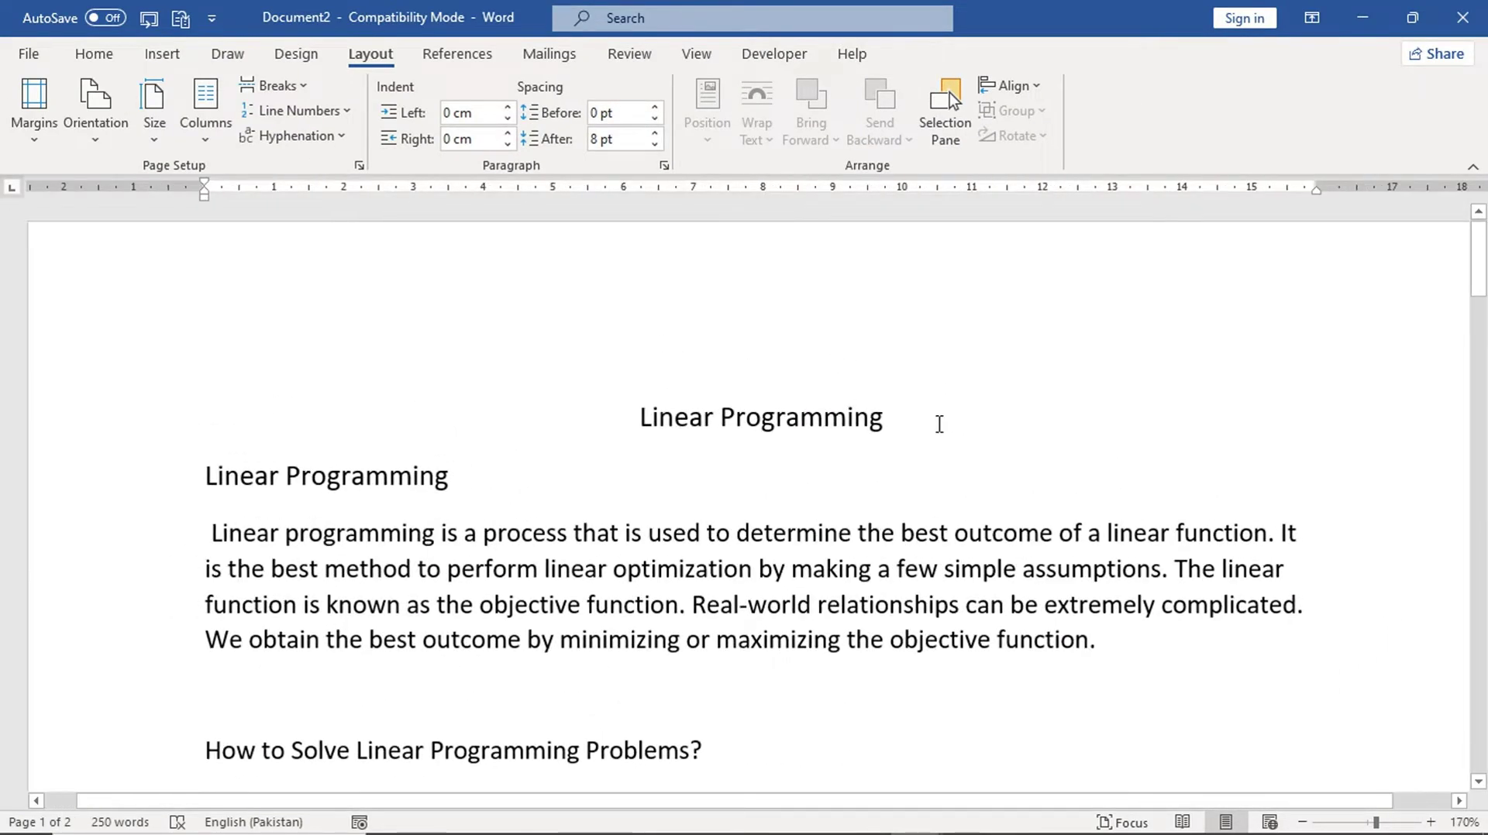
Format the centred 'Linear Programming' title as bold Times New Roman at 14 pt.
left_click_drag(924, 421, 650, 421)
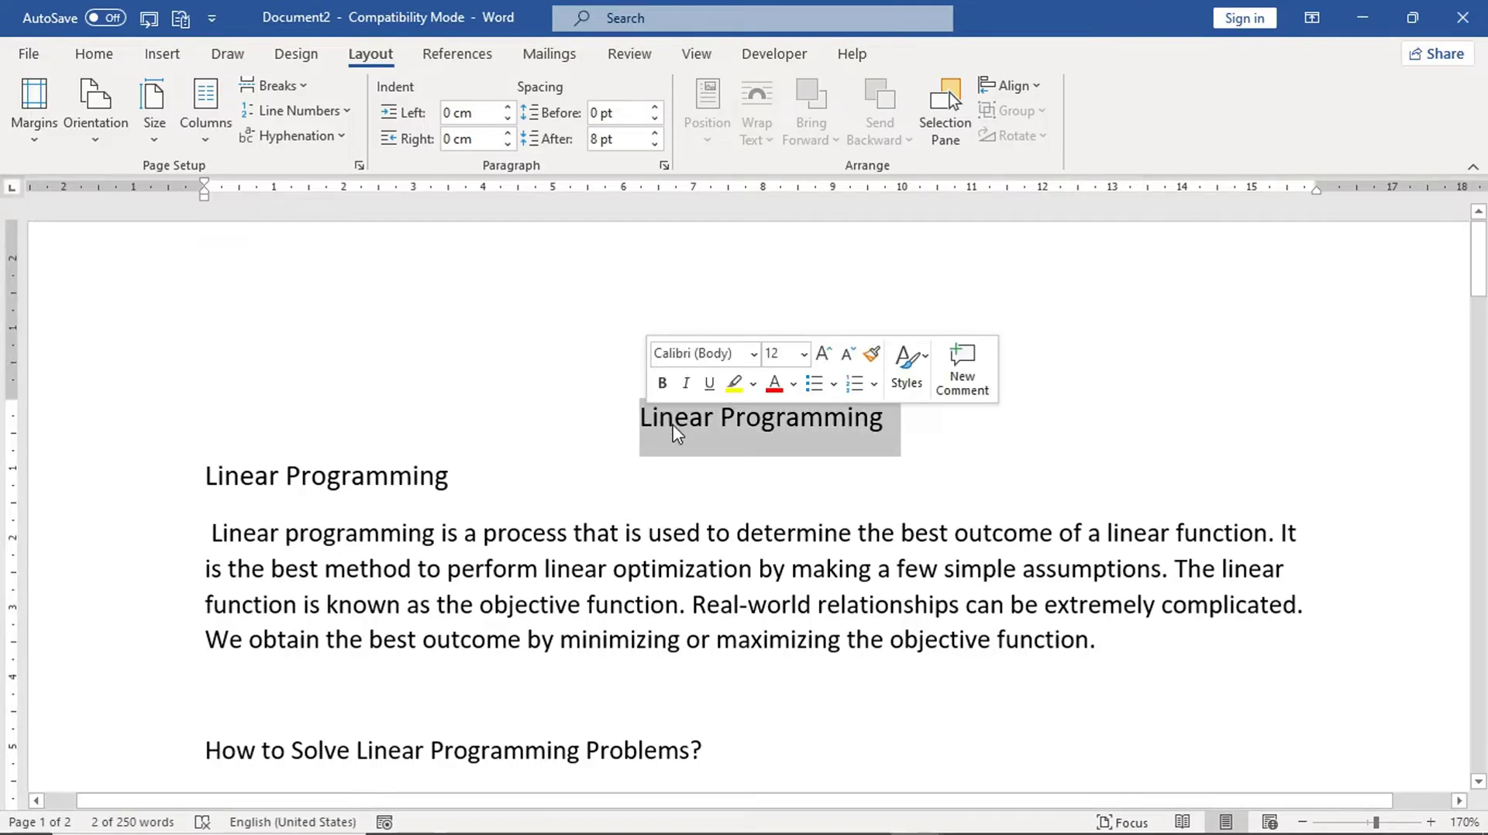
left_click(93, 62)
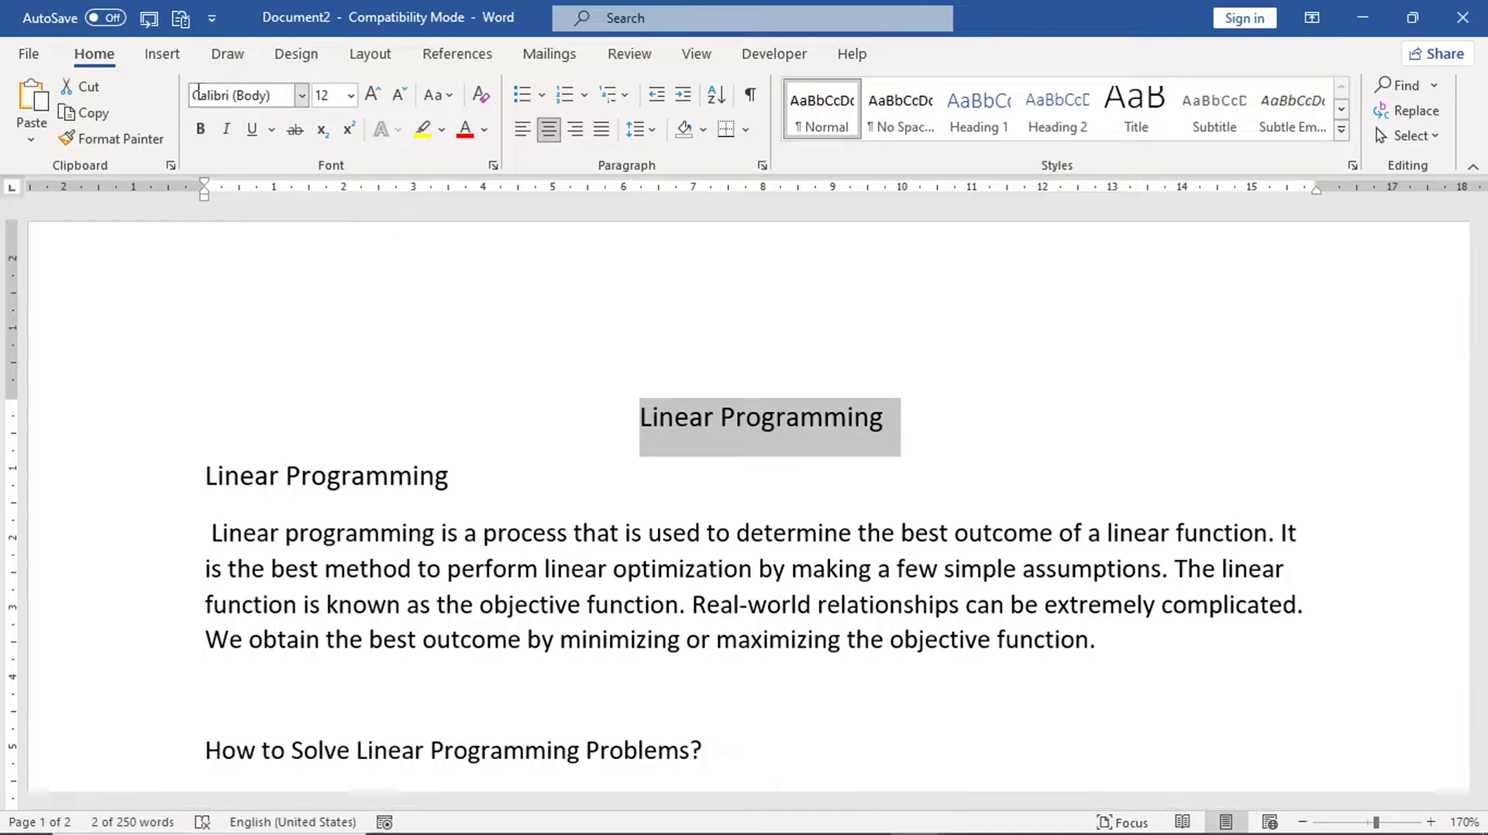
left_click(200, 129)
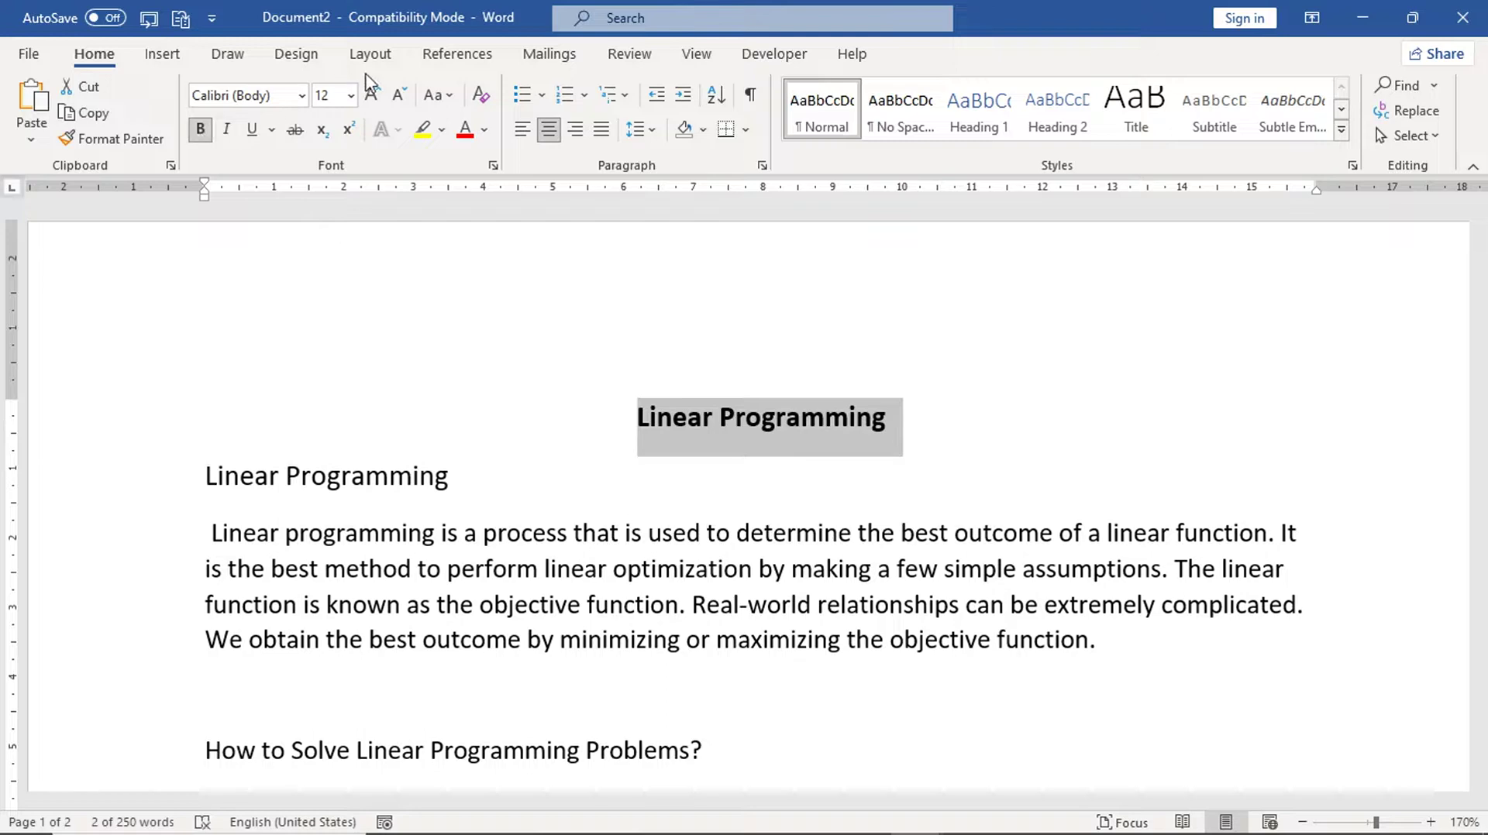
left_click(302, 96)
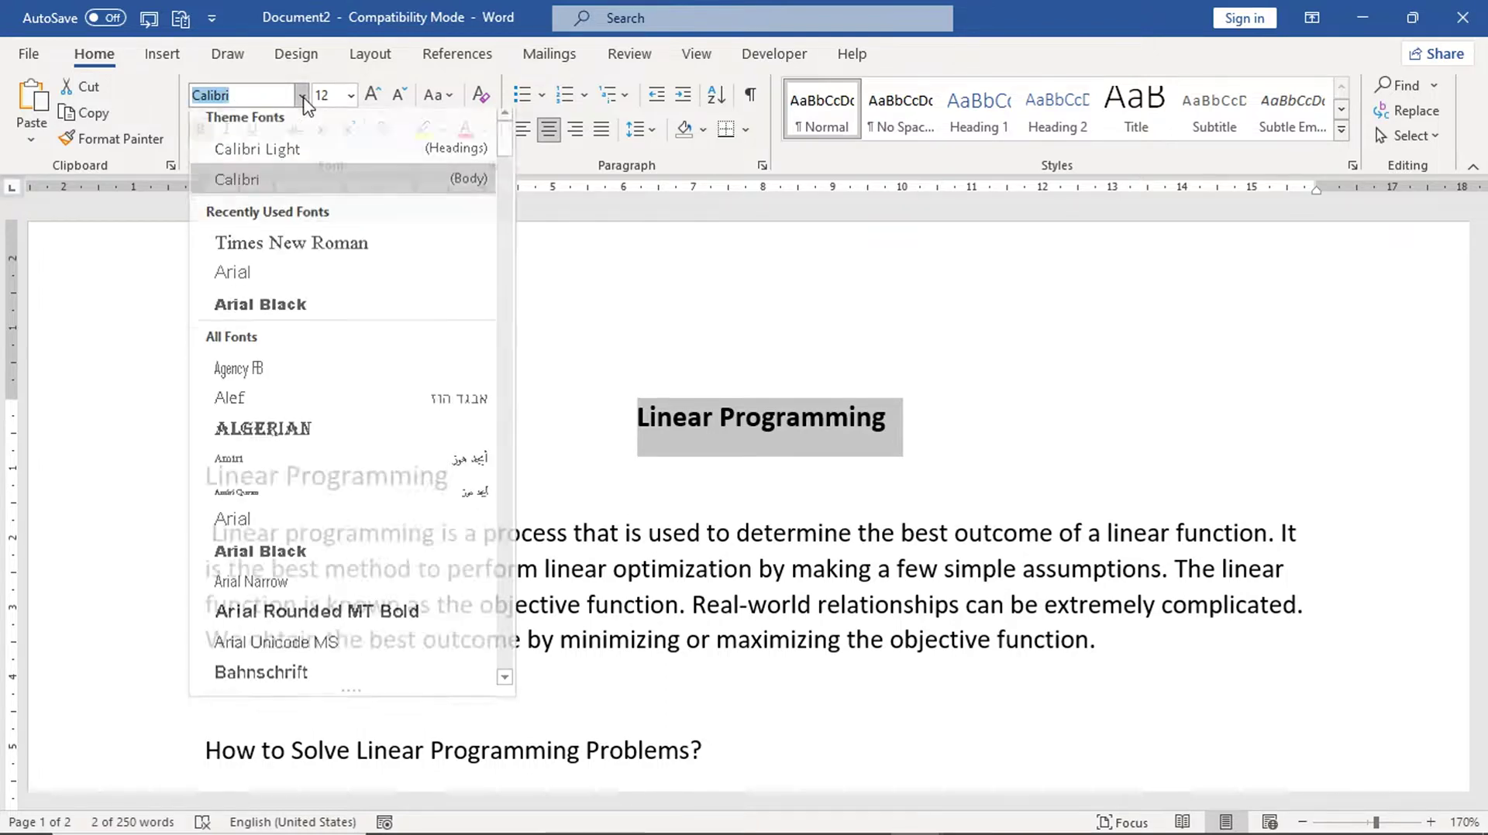
left_click(315, 252)
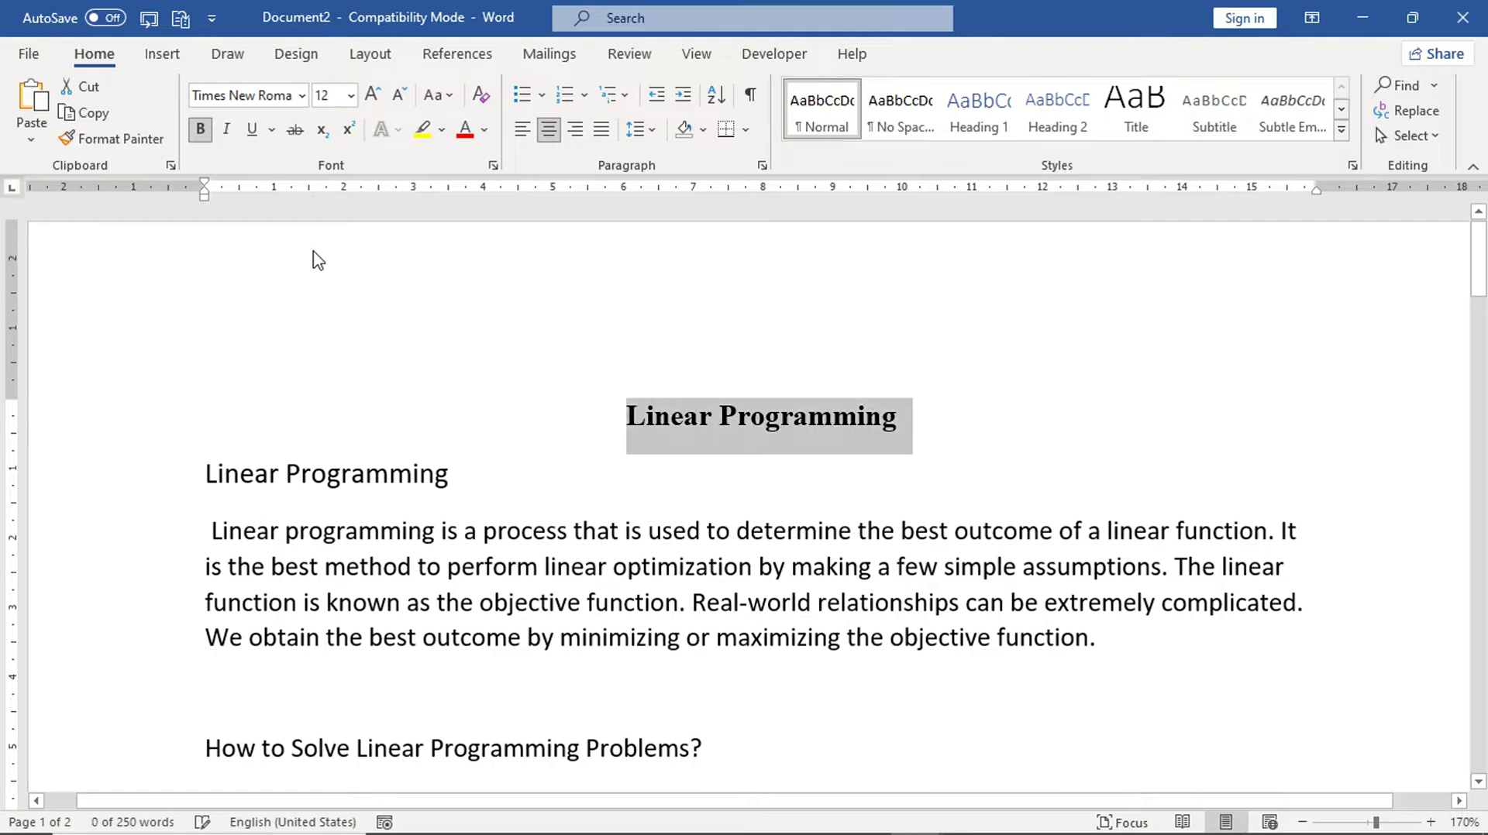
left_click(351, 96)
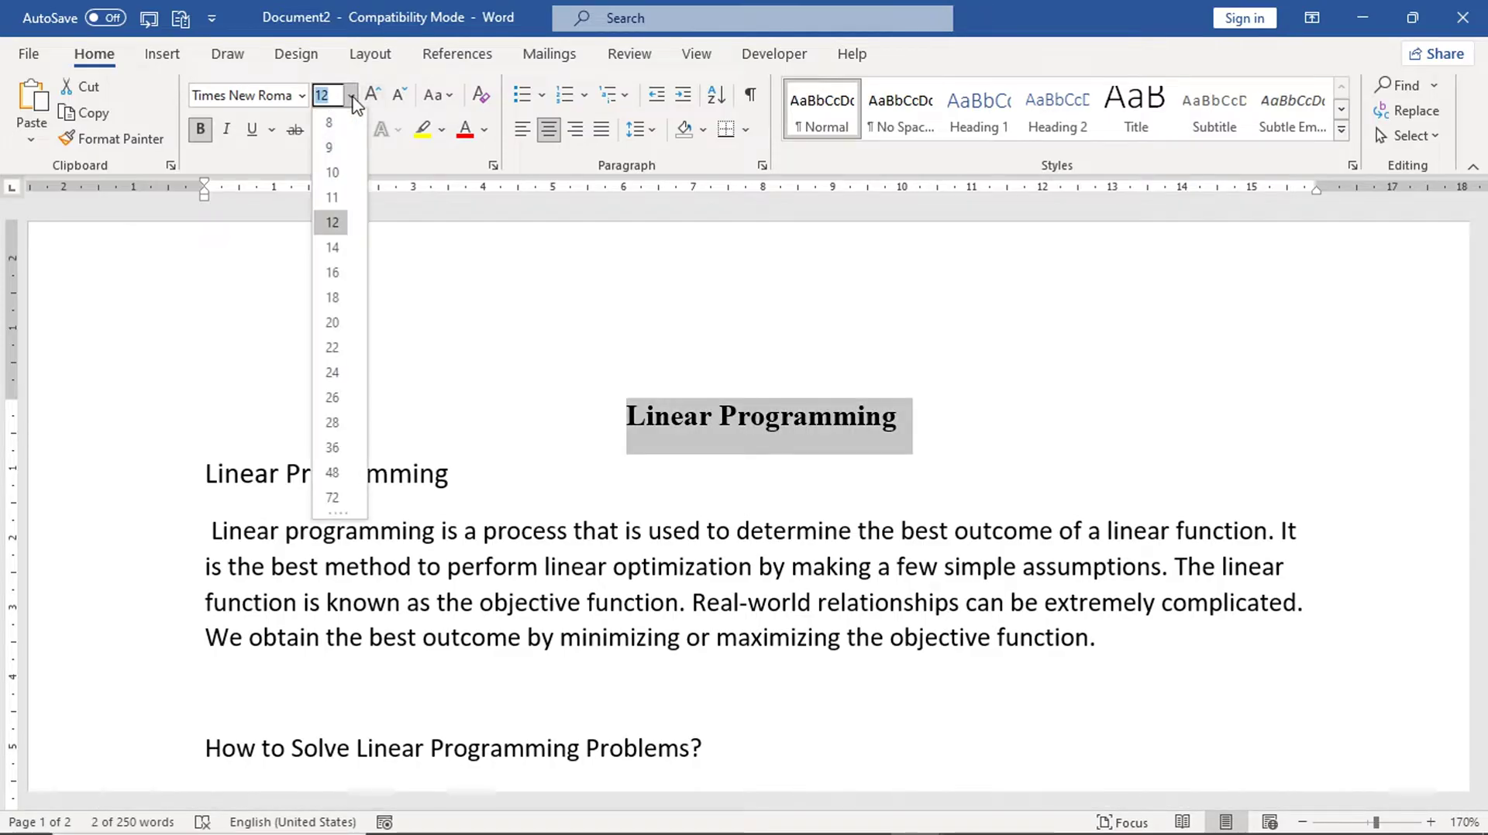
left_click(333, 247)
left_click(1007, 469)
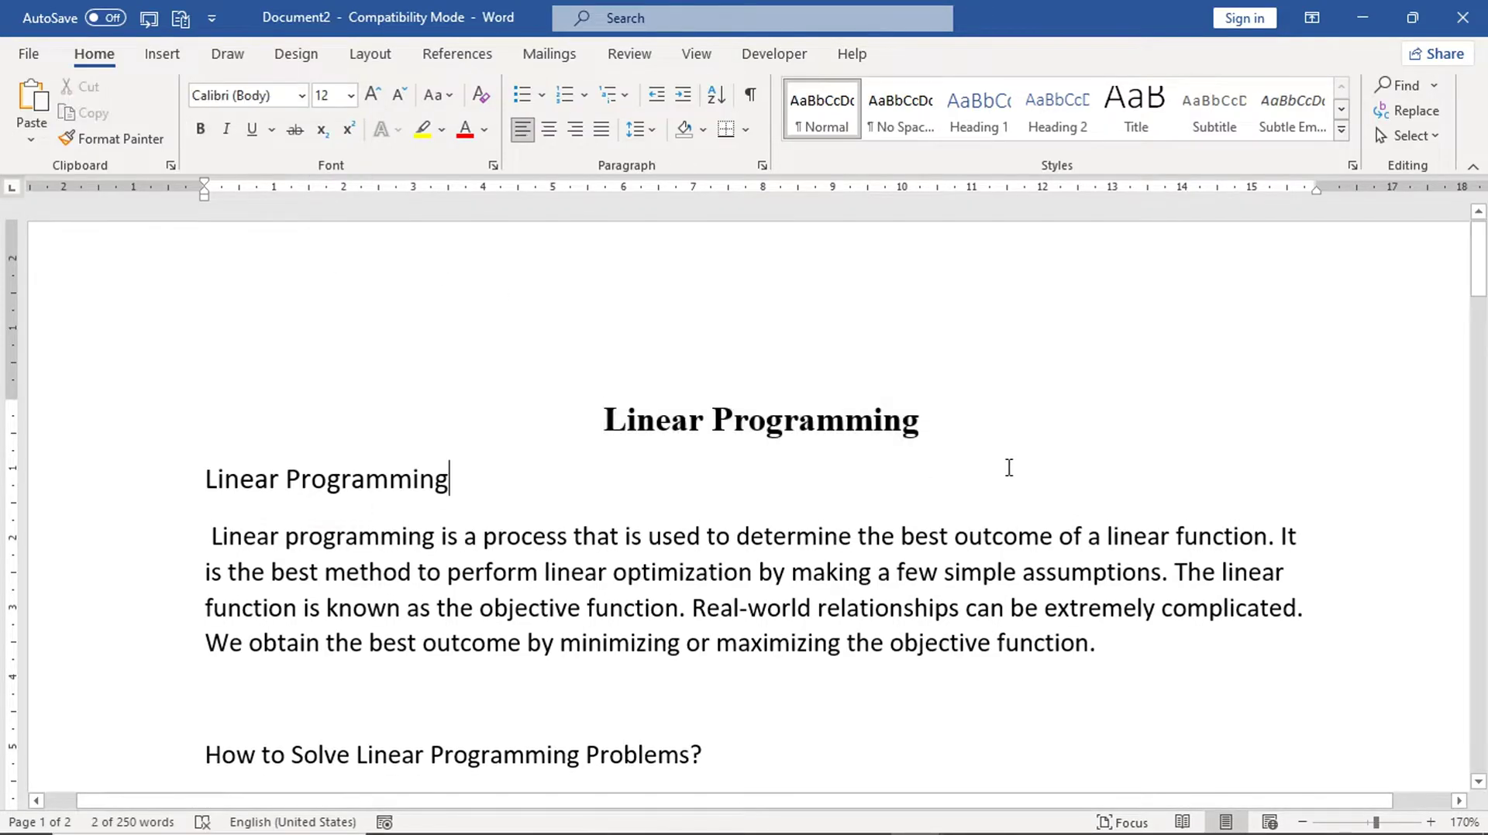
left_click(972, 409)
left_click_drag(920, 421, 621, 419)
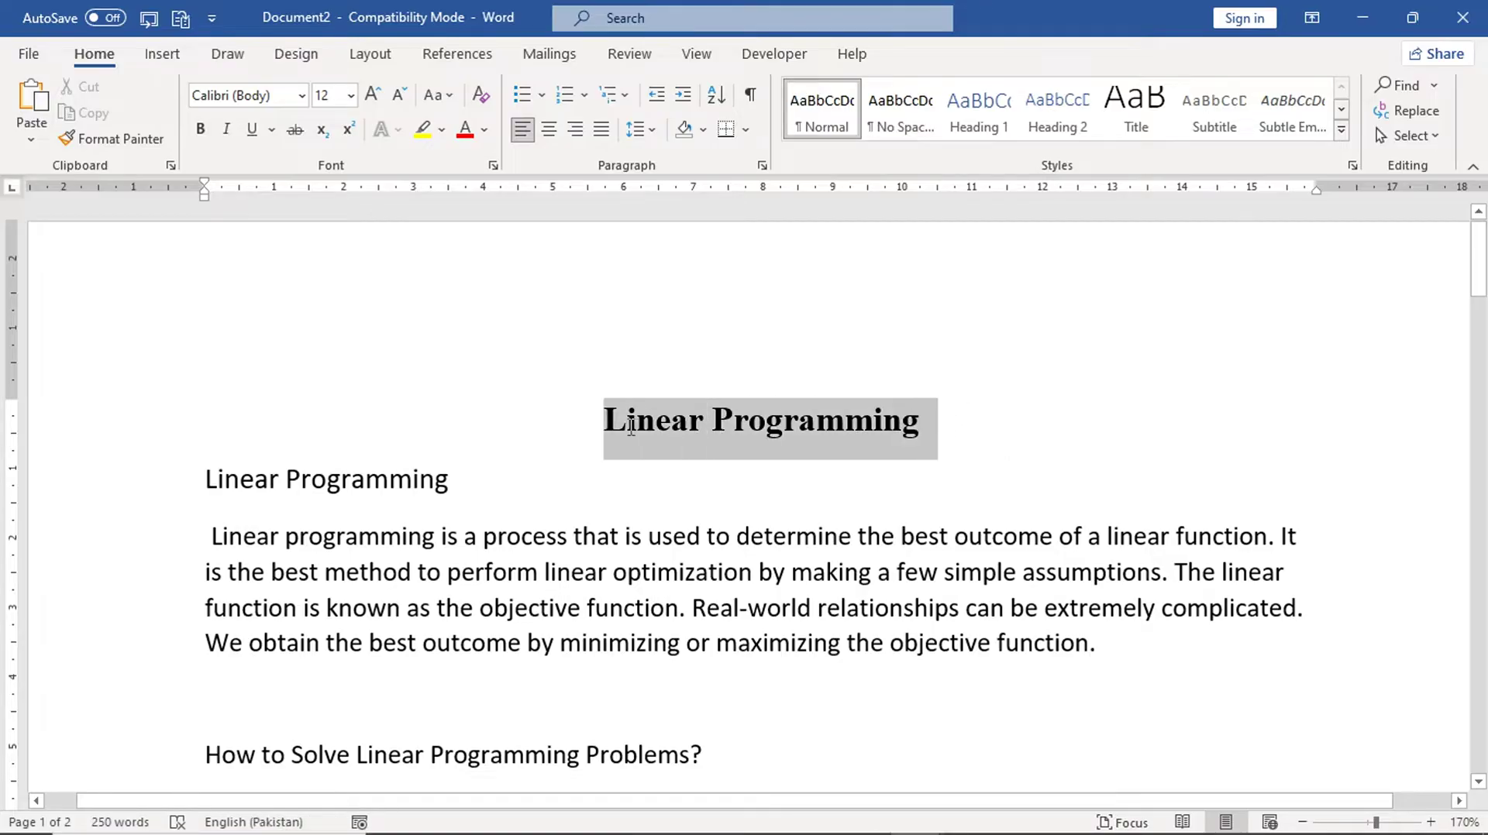
left_click(1020, 423)
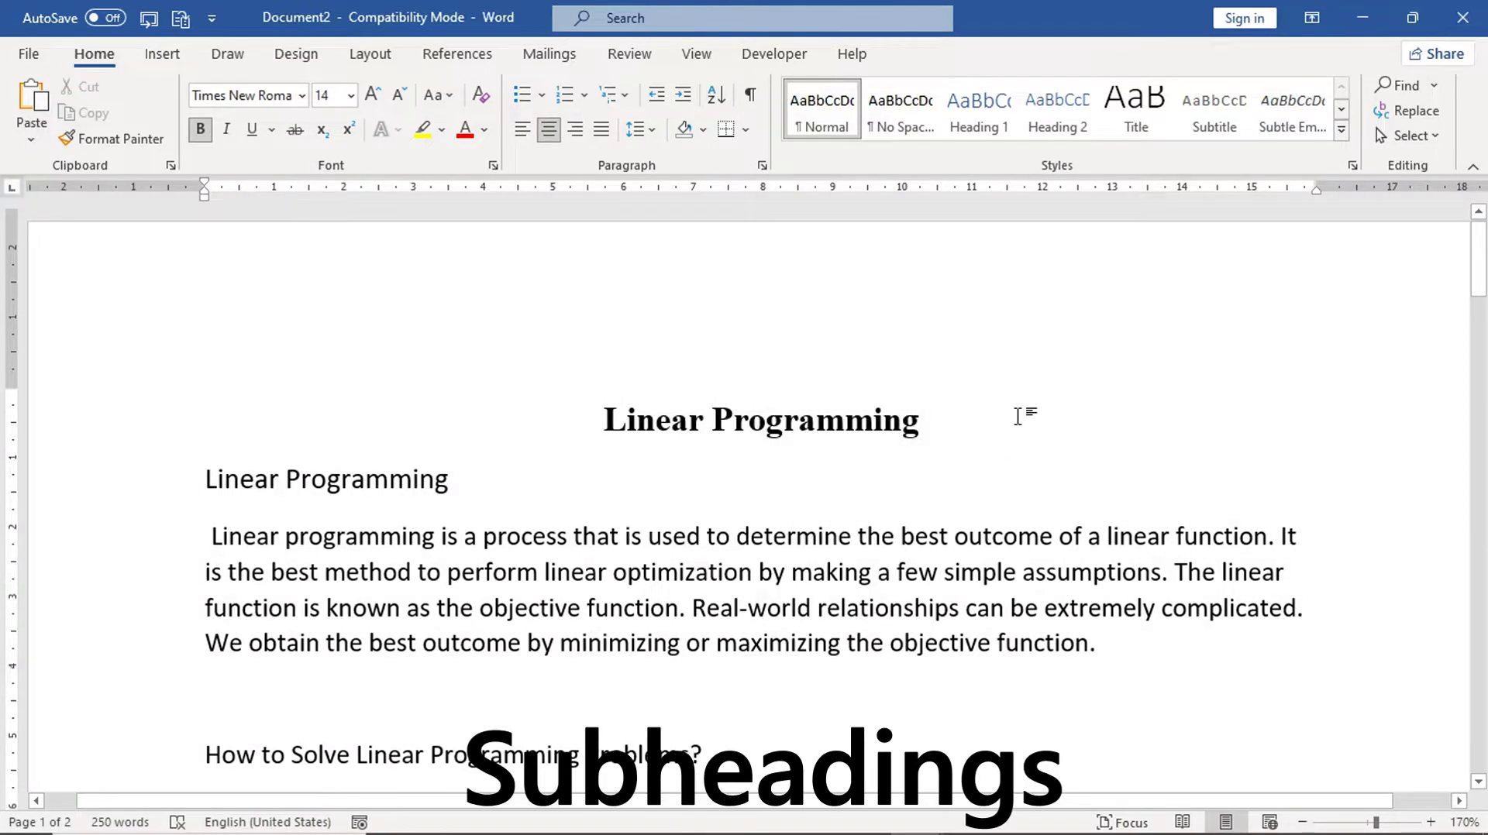
Select the 'Linear Programming' subheading line beneath the title.
scroll(1023, 418, "down", 2)
left_click(163, 348)
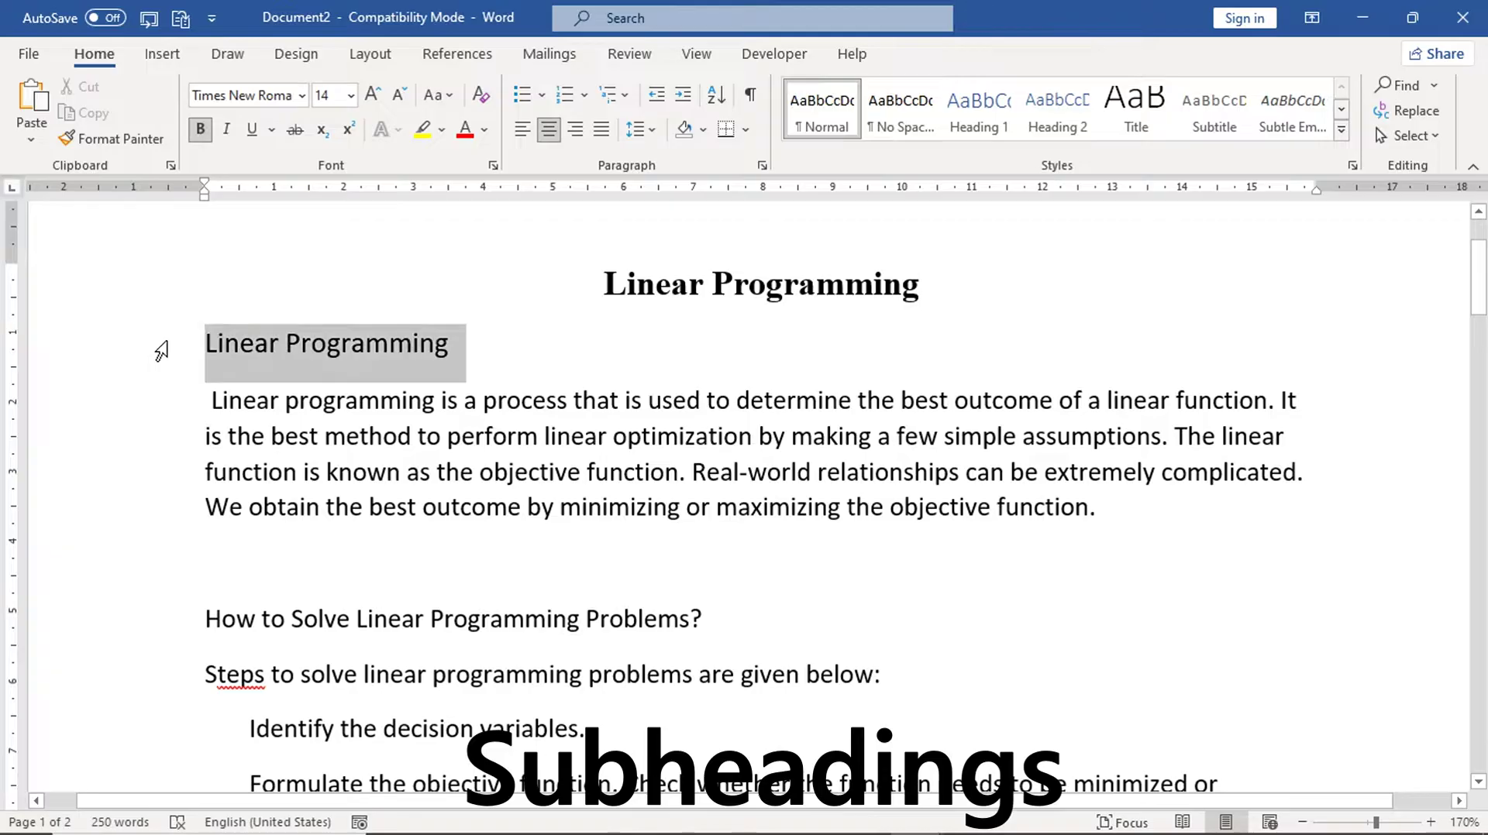
left_click(148, 642)
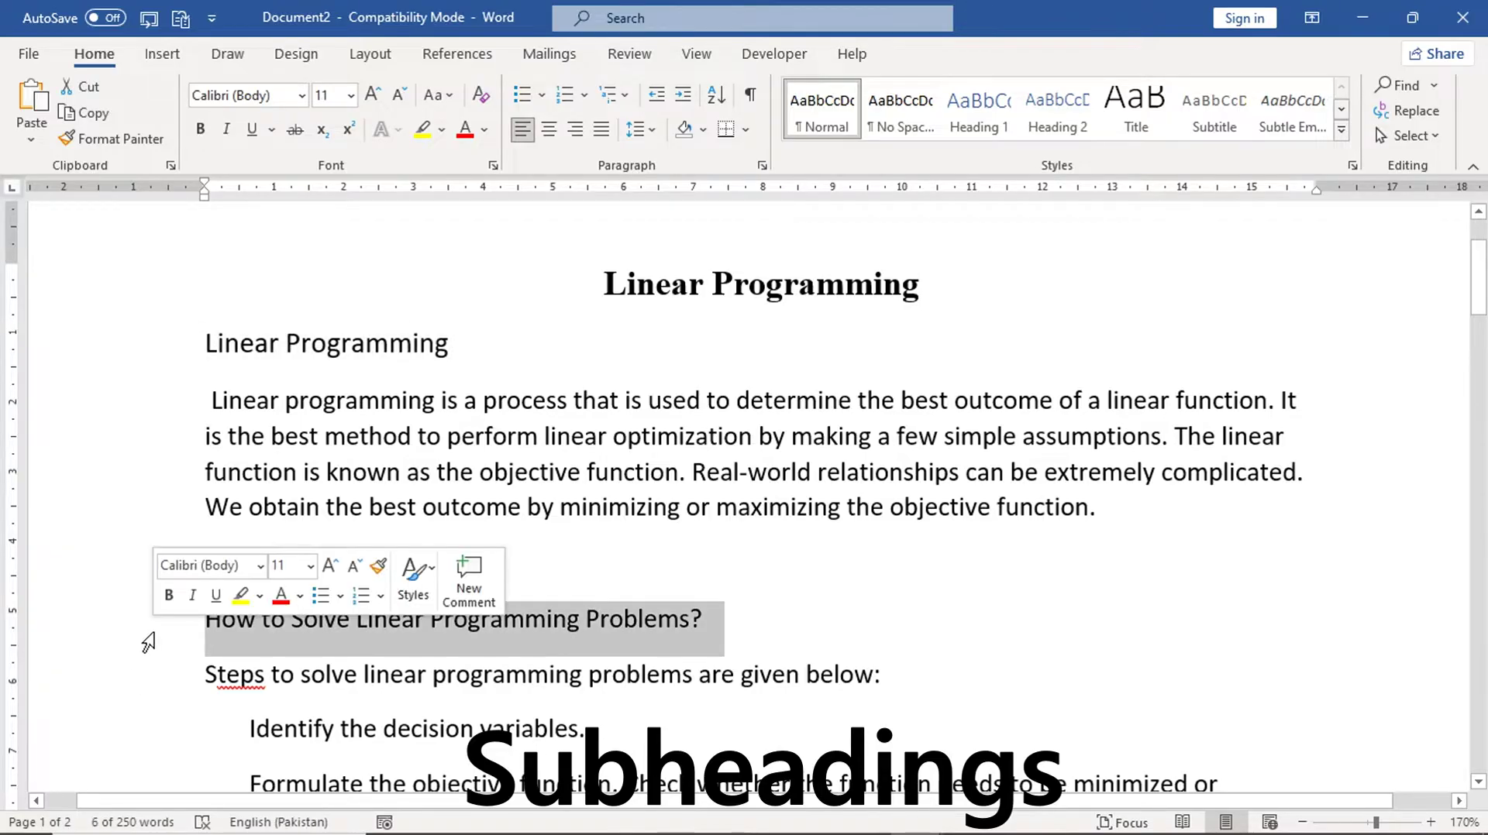
scroll(143, 632, "down", 8)
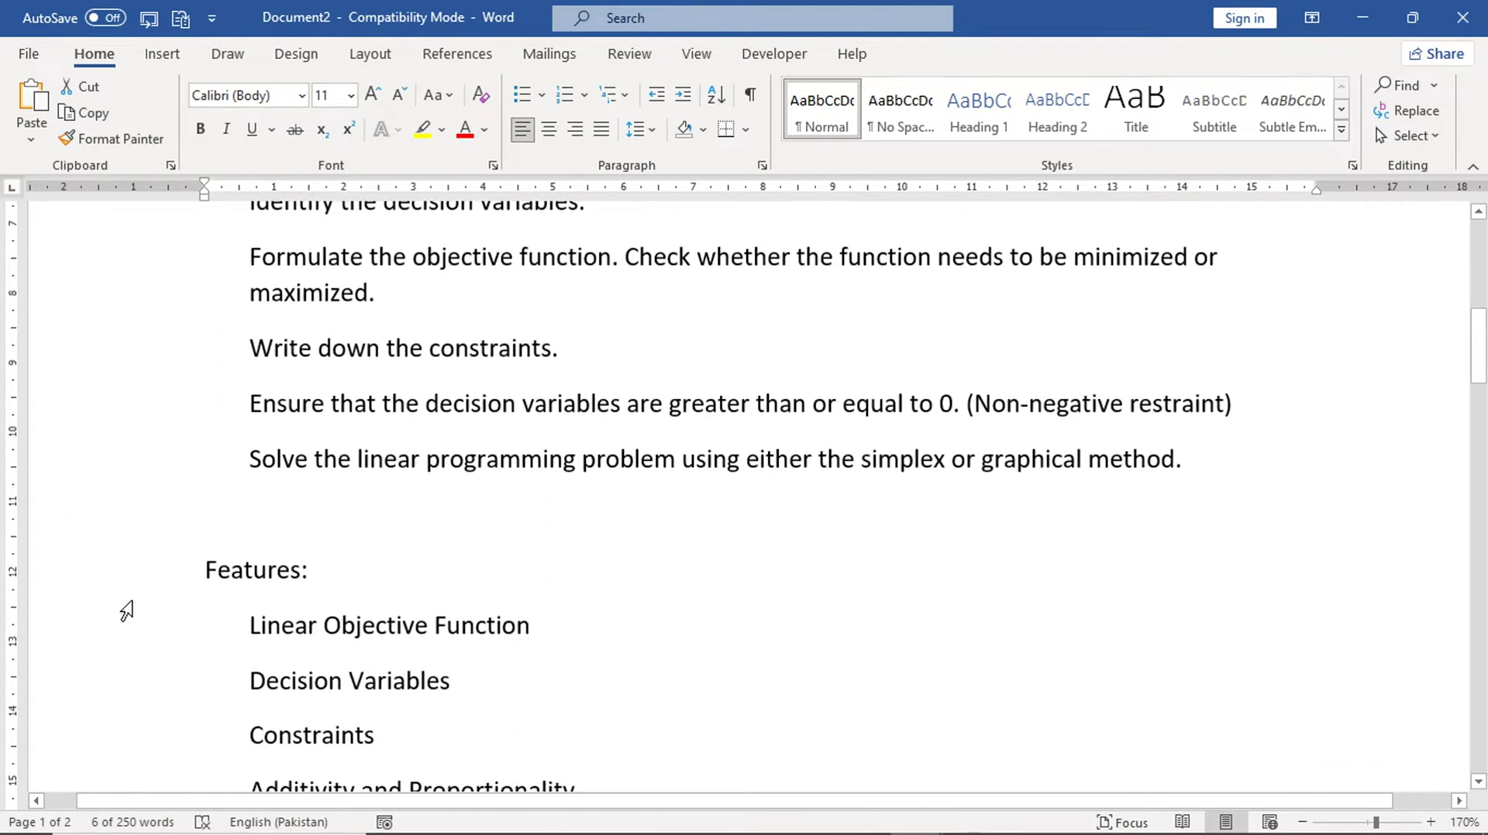
left_click(128, 606)
scroll(131, 589, "up", 10)
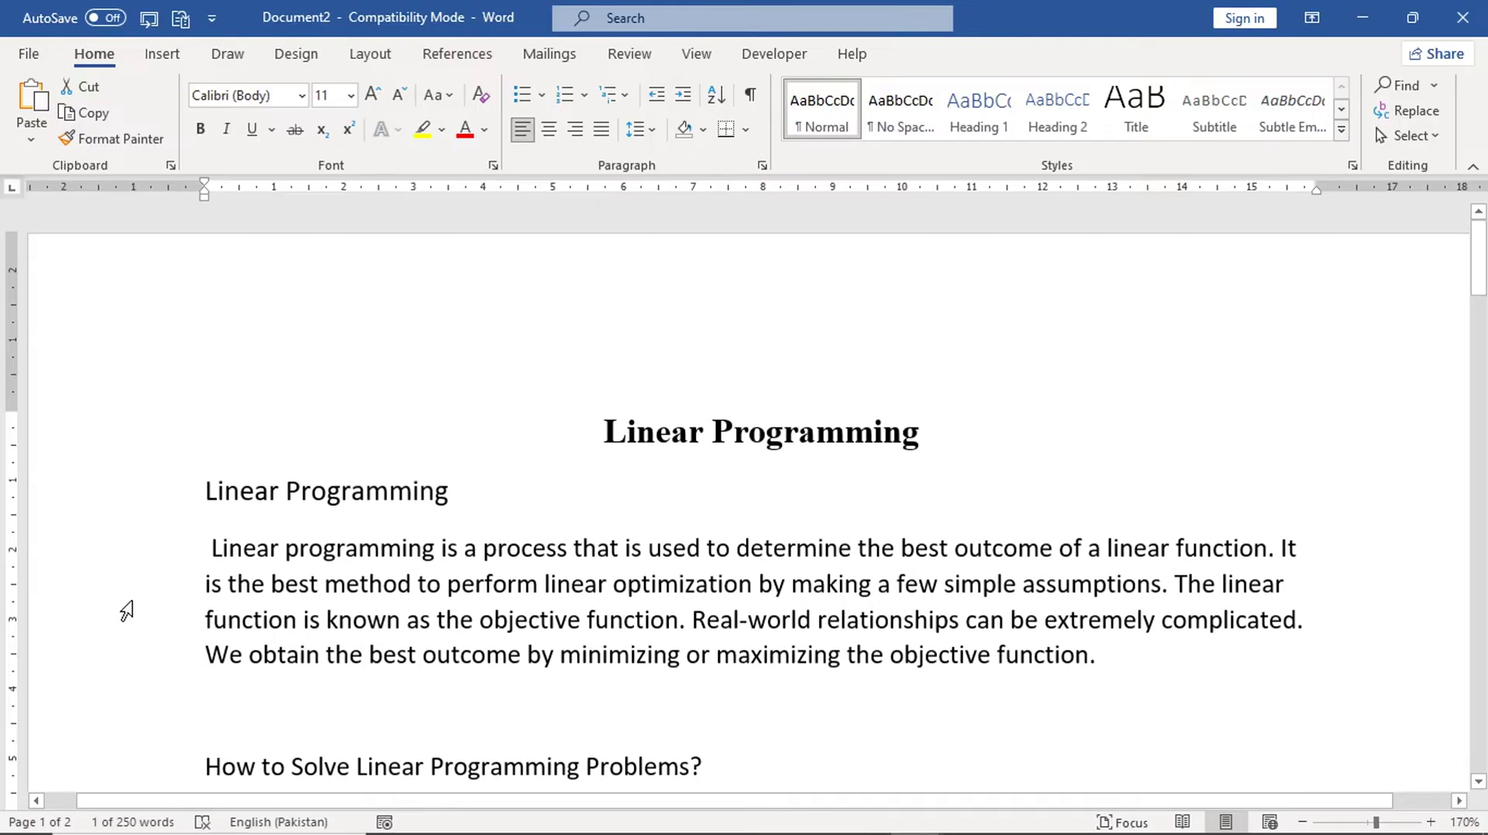
left_click(153, 502)
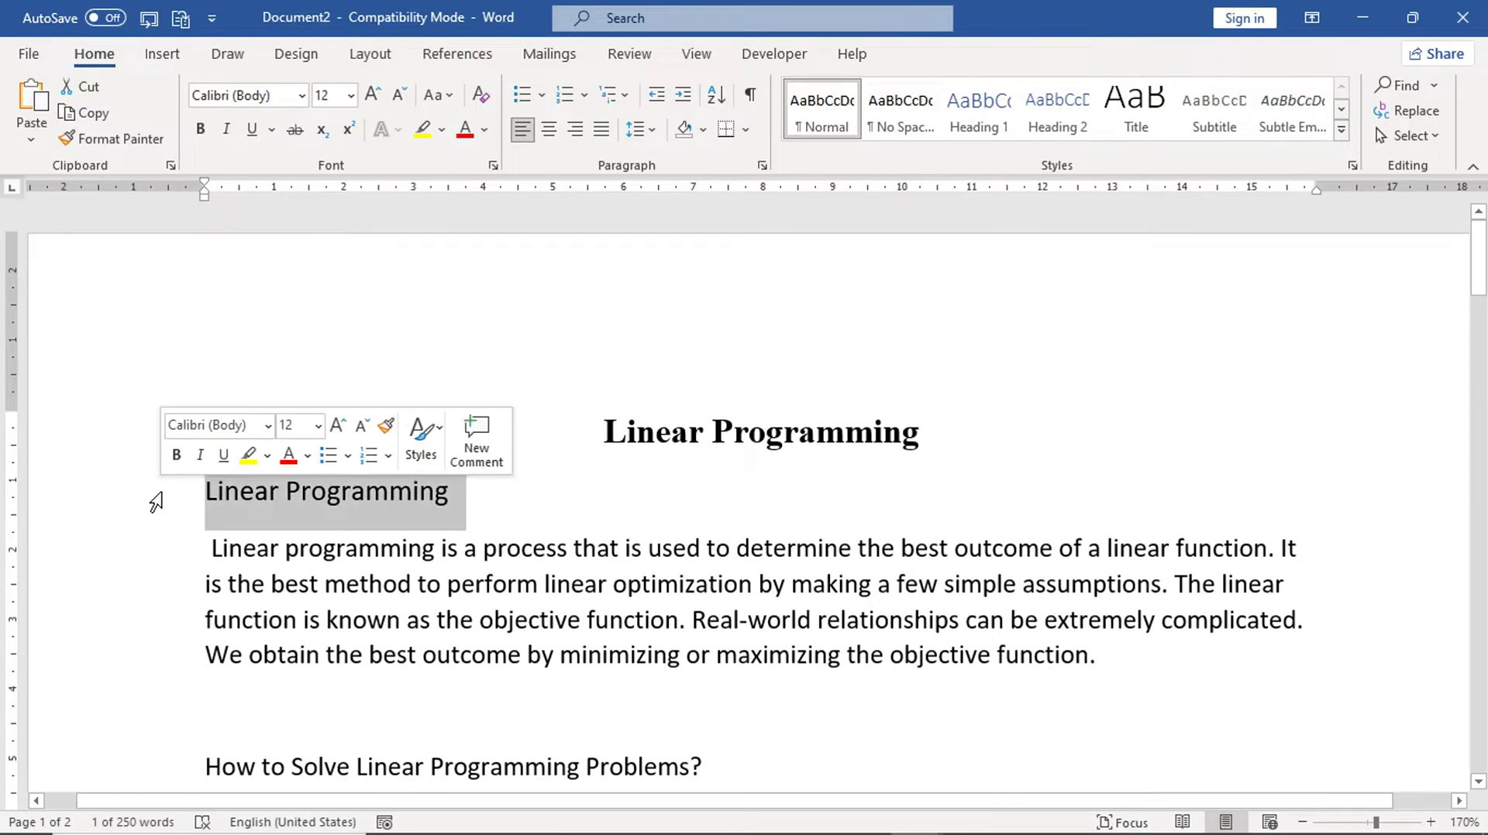
Make the subheading bold Times New Roman at 12 pt.
left_click(203, 130)
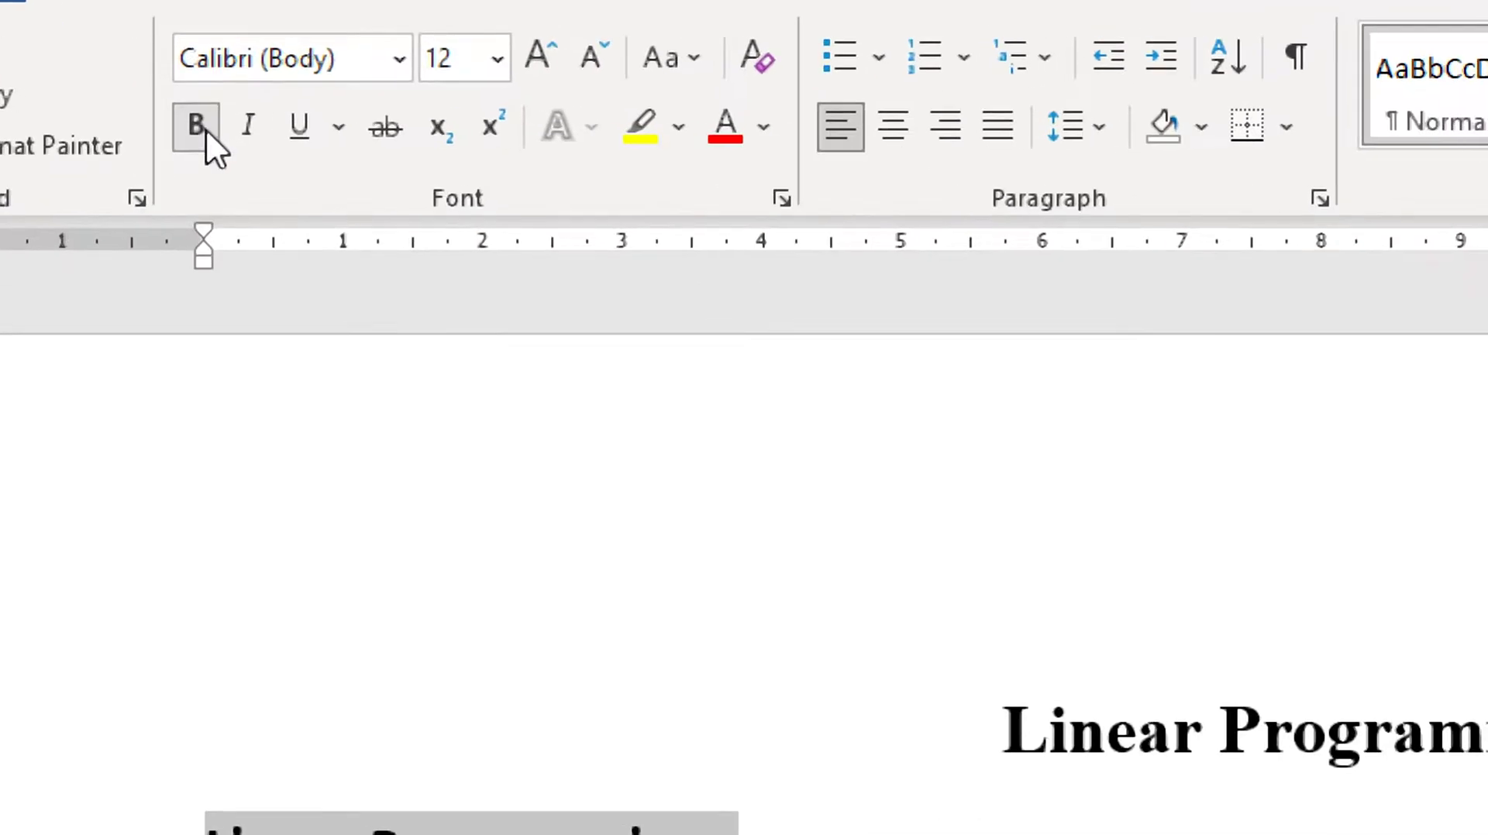
left_click(400, 53)
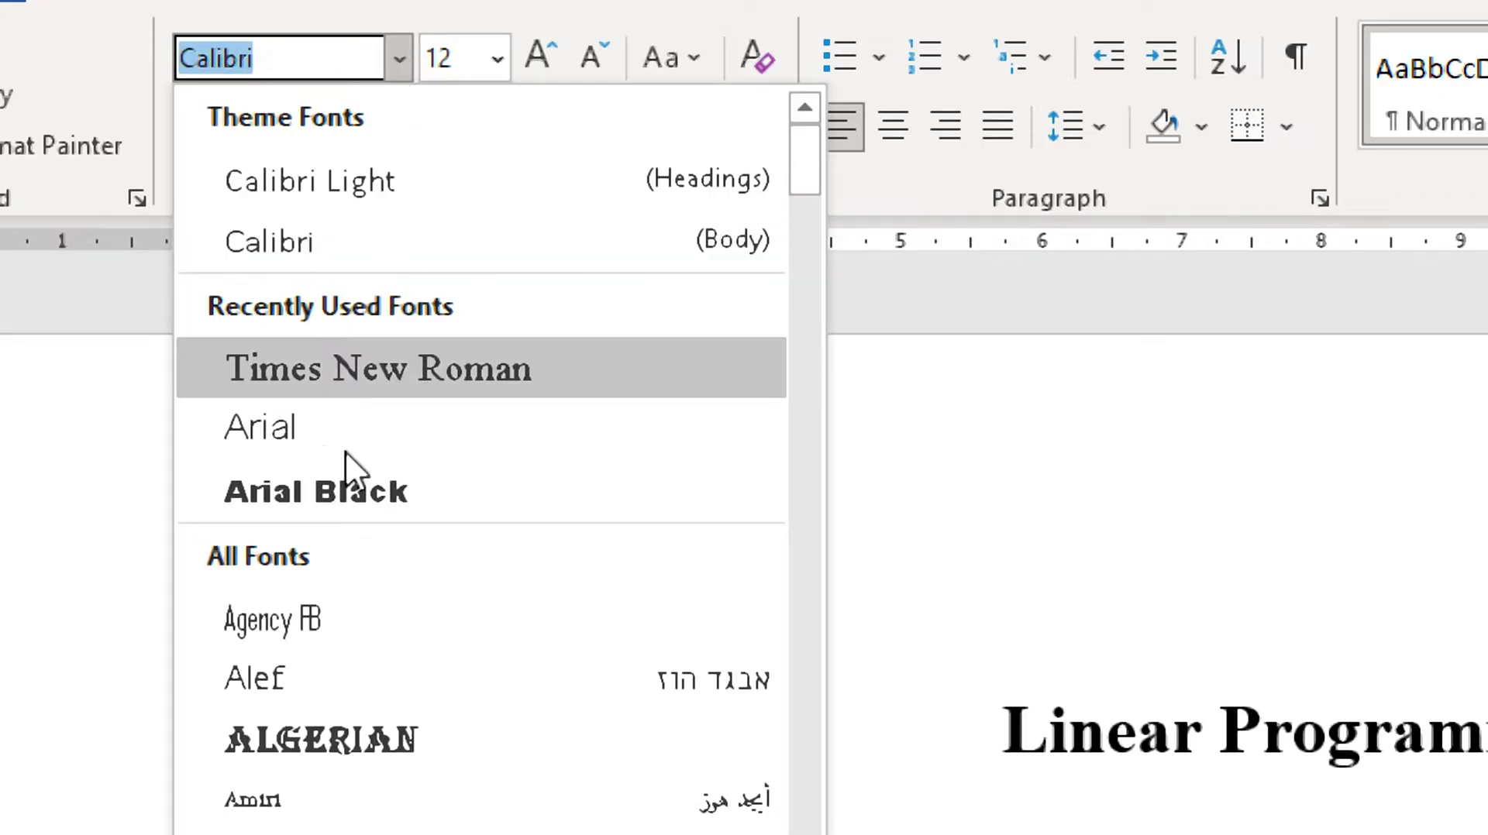
left_click(341, 368)
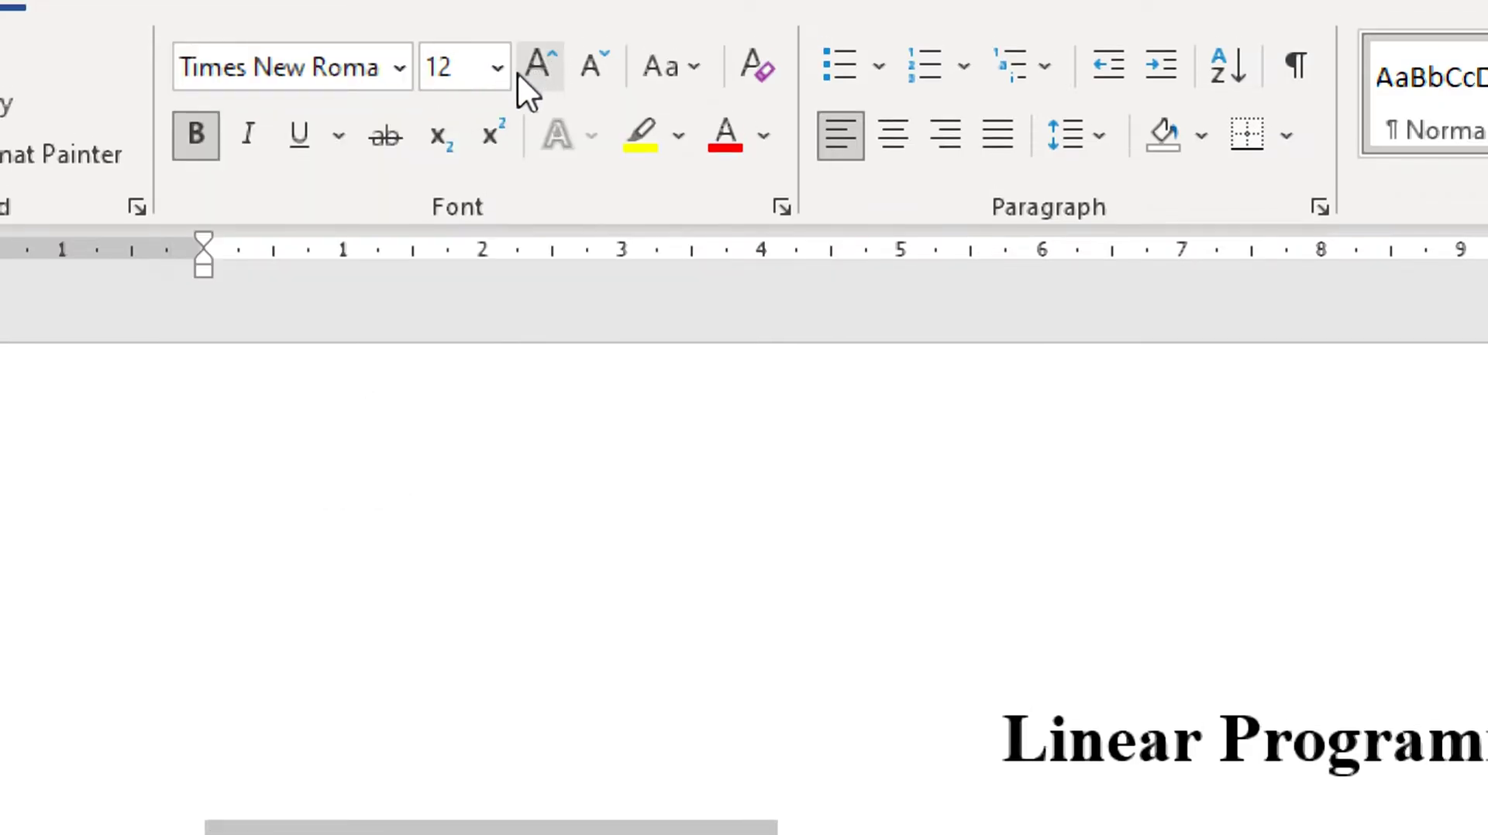
left_click(498, 55)
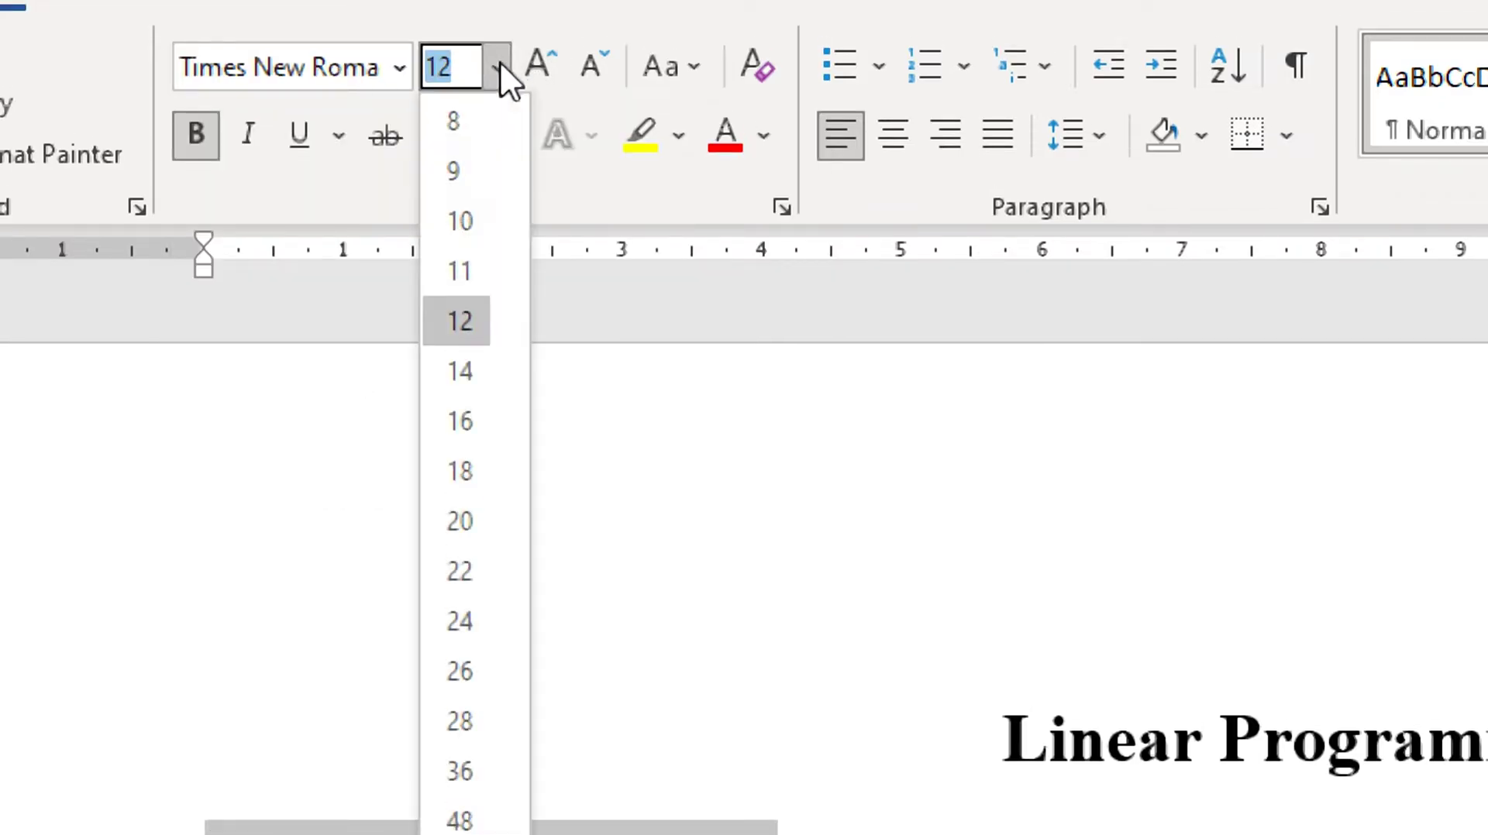
left_click(467, 328)
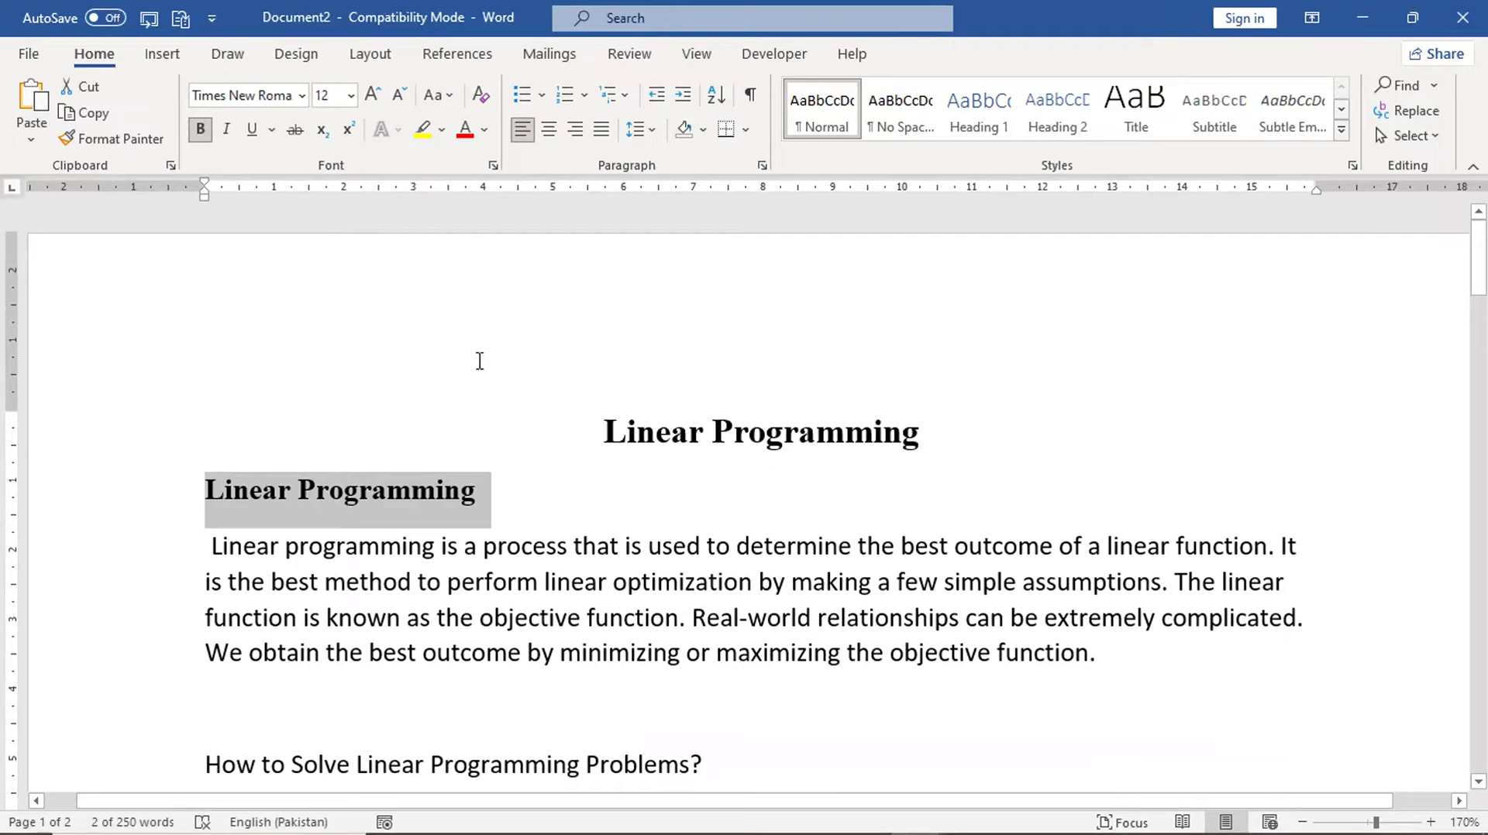
left_click(533, 523)
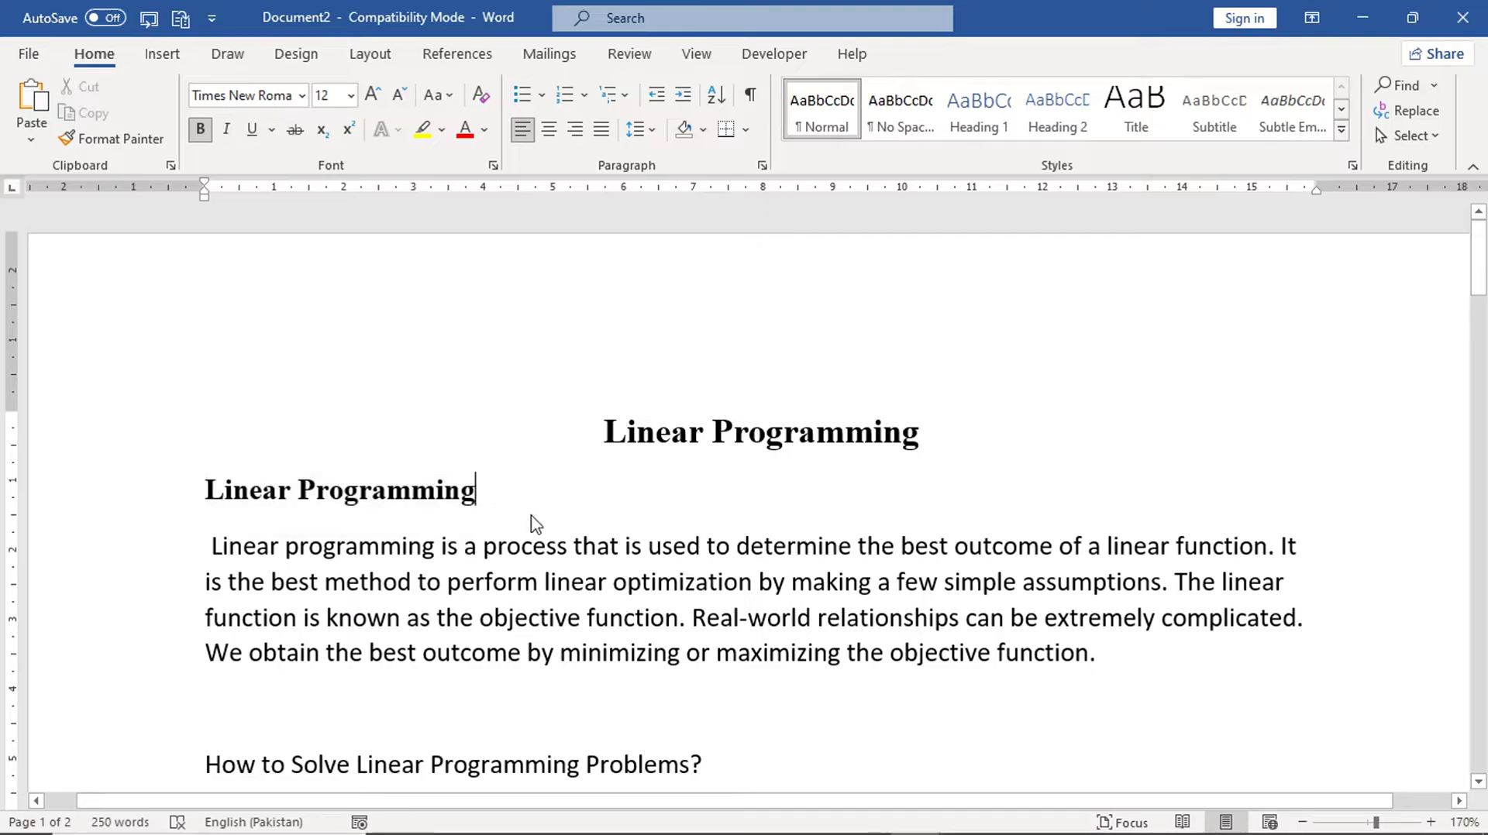
scroll(532, 523, "down", 4, "ctrl")
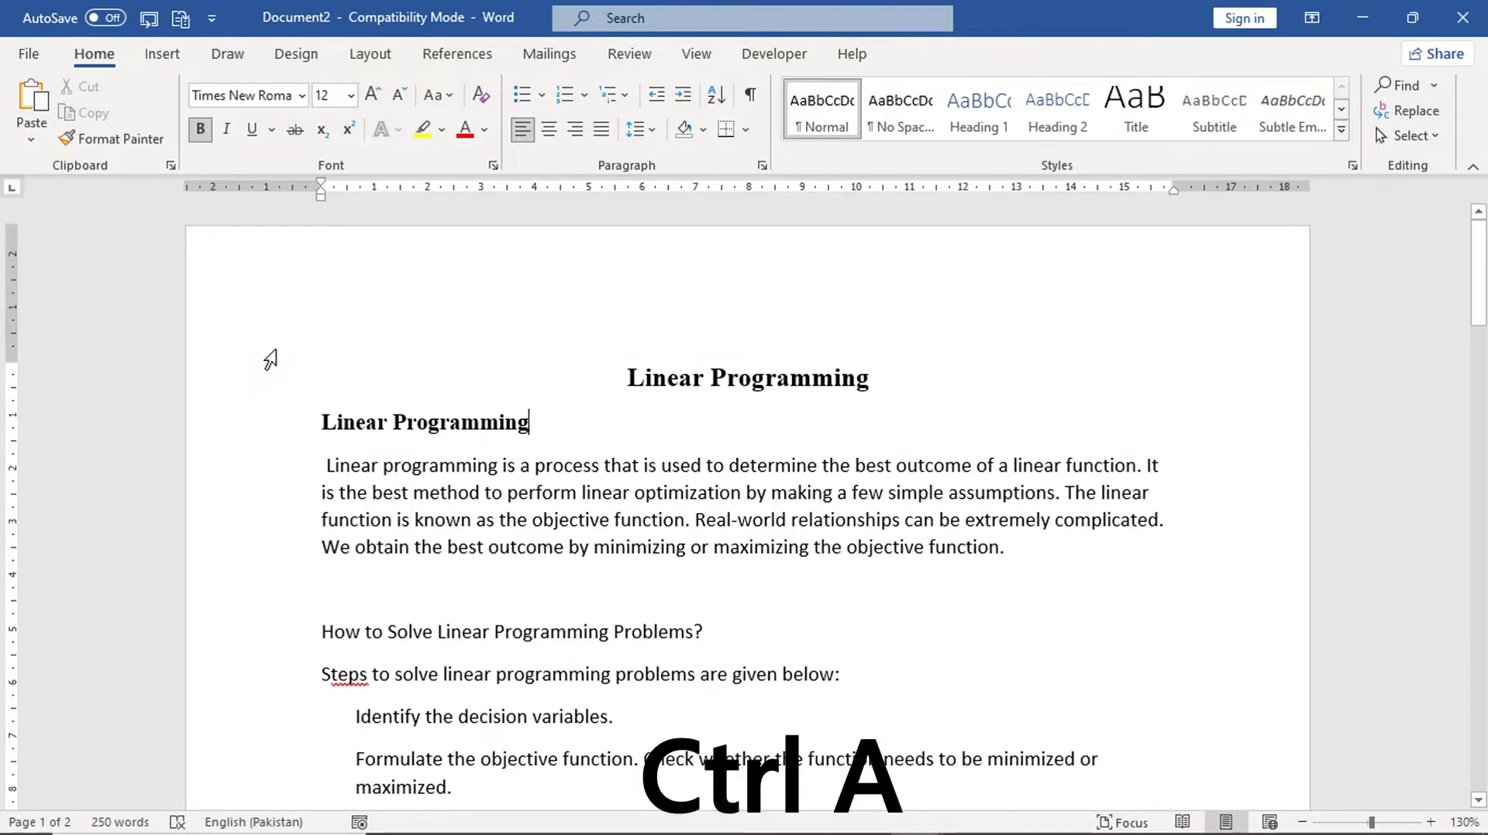
Select all text, body and steps list included, and apply Times New Roman.
key("ctrl+a")
scroll(271, 359, "down", 15)
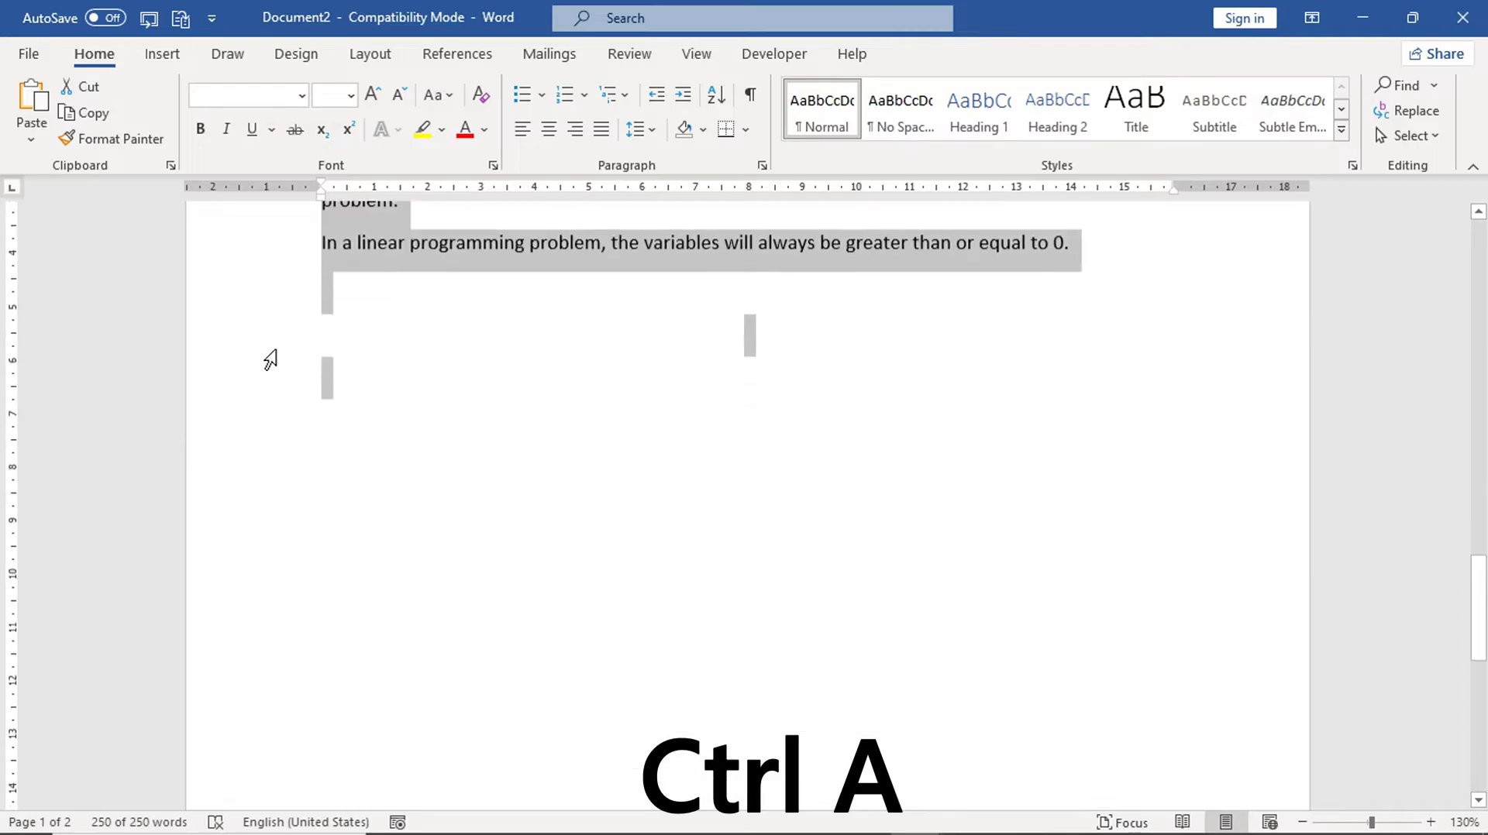
scroll(270, 359, "up", 3)
scroll(270, 360, "down", 3, "ctrl")
scroll(271, 360, "up", 12)
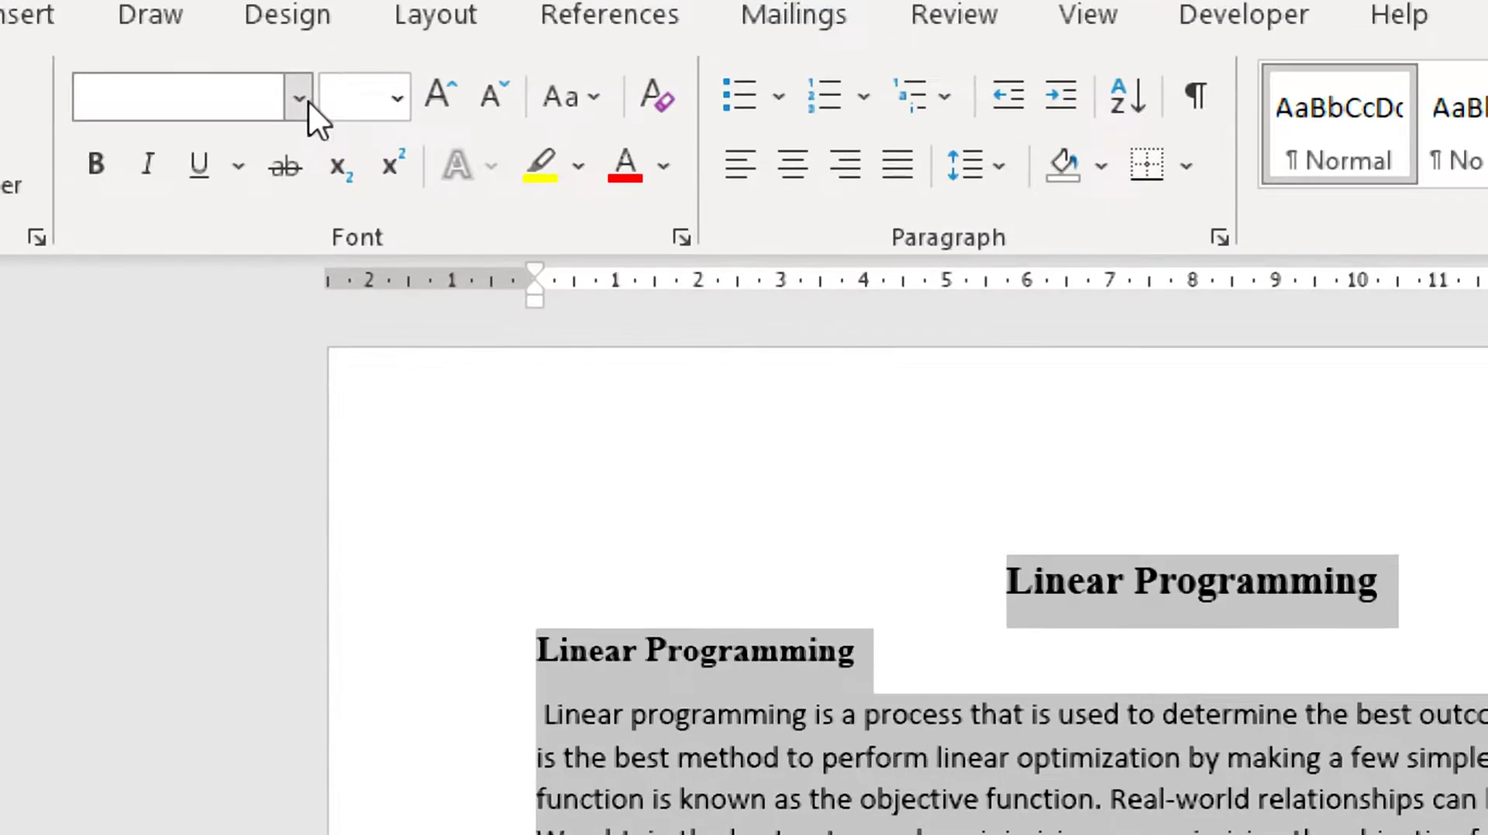
left_click(309, 101)
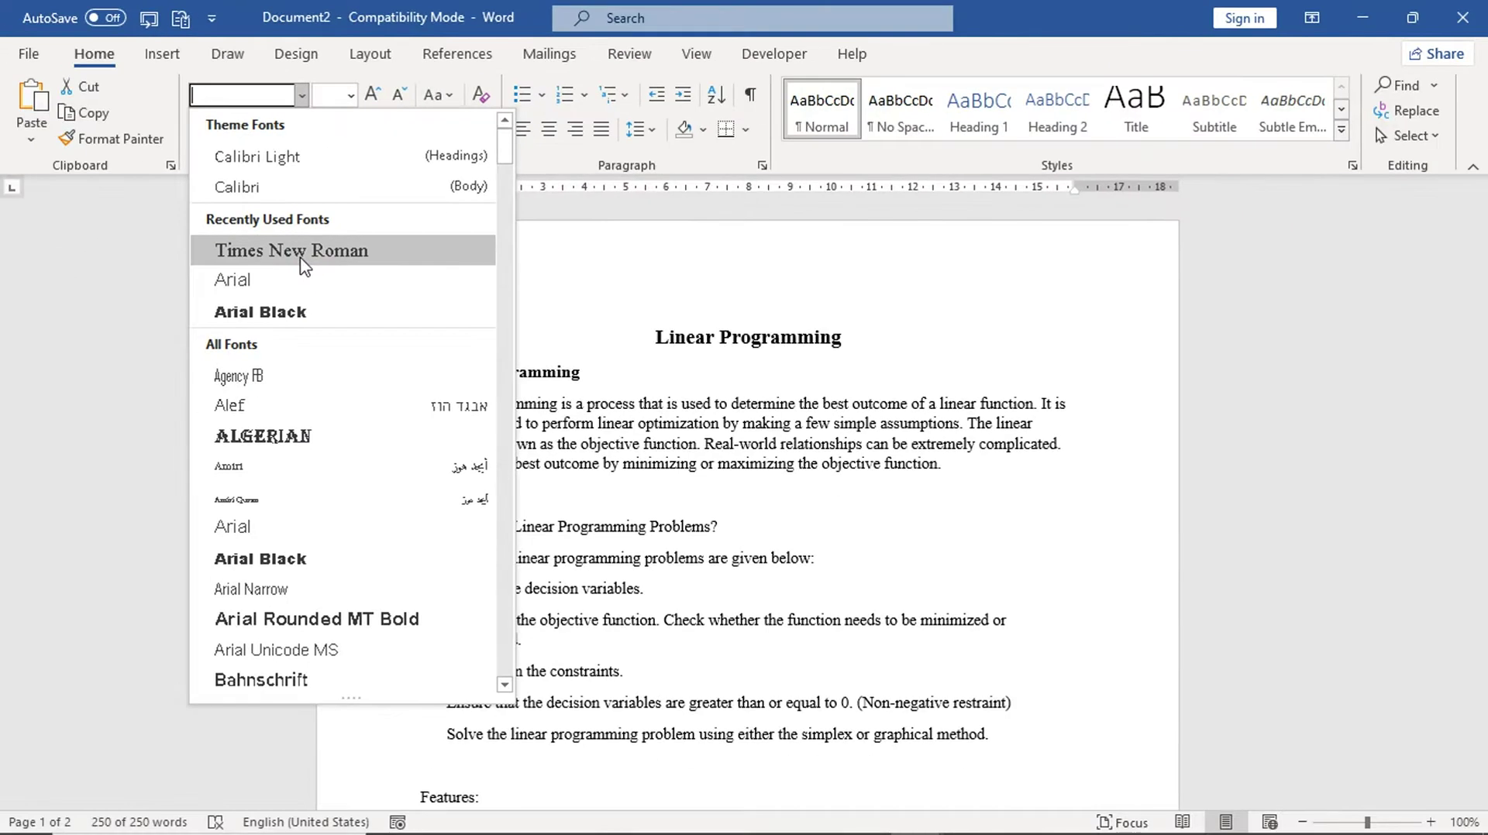
left_click(301, 260)
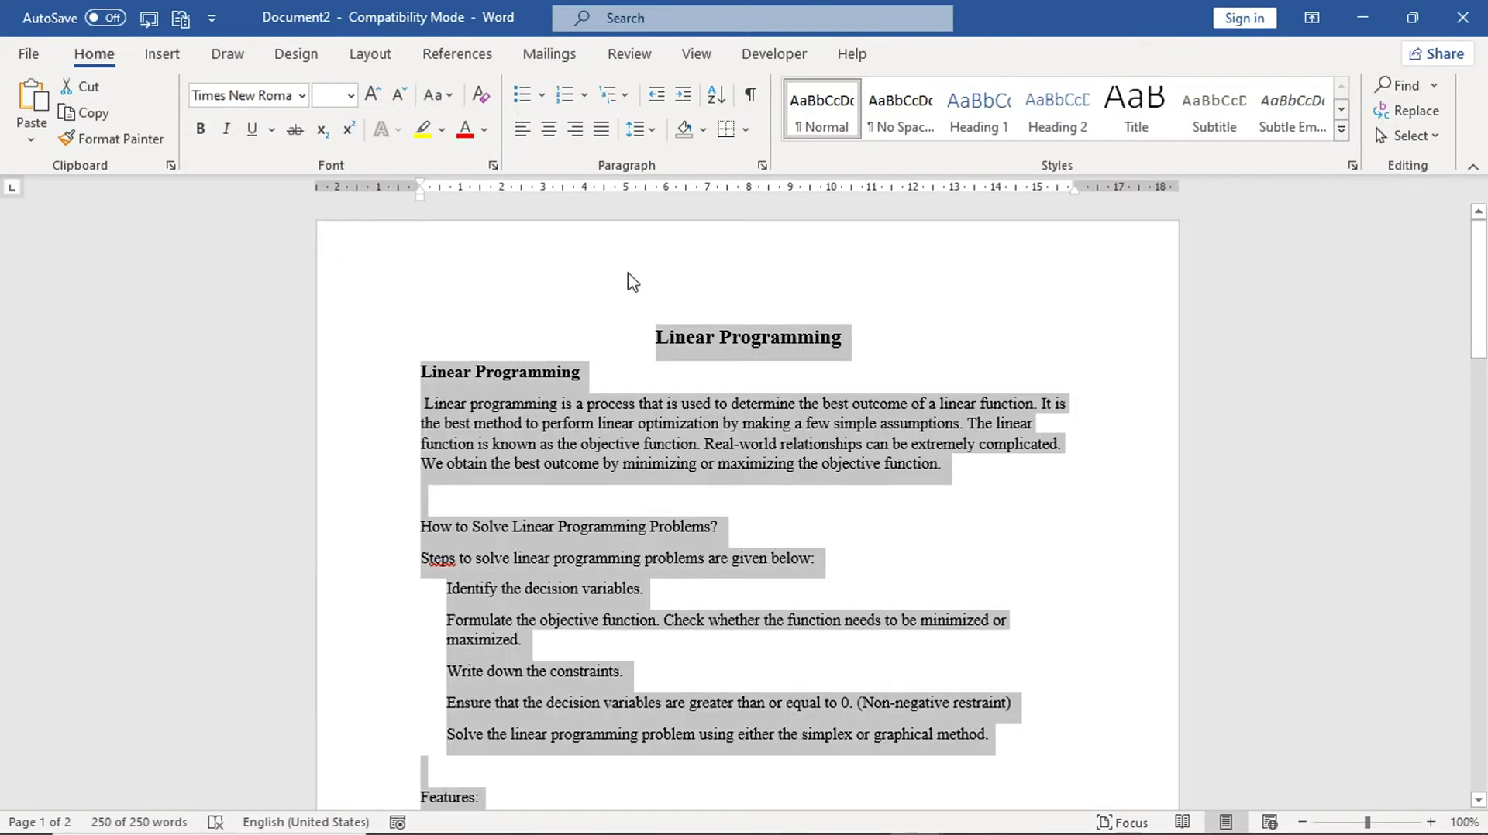
Apply 12 pt to the whole selected document, title included.
scroll(771, 531, "down", 4)
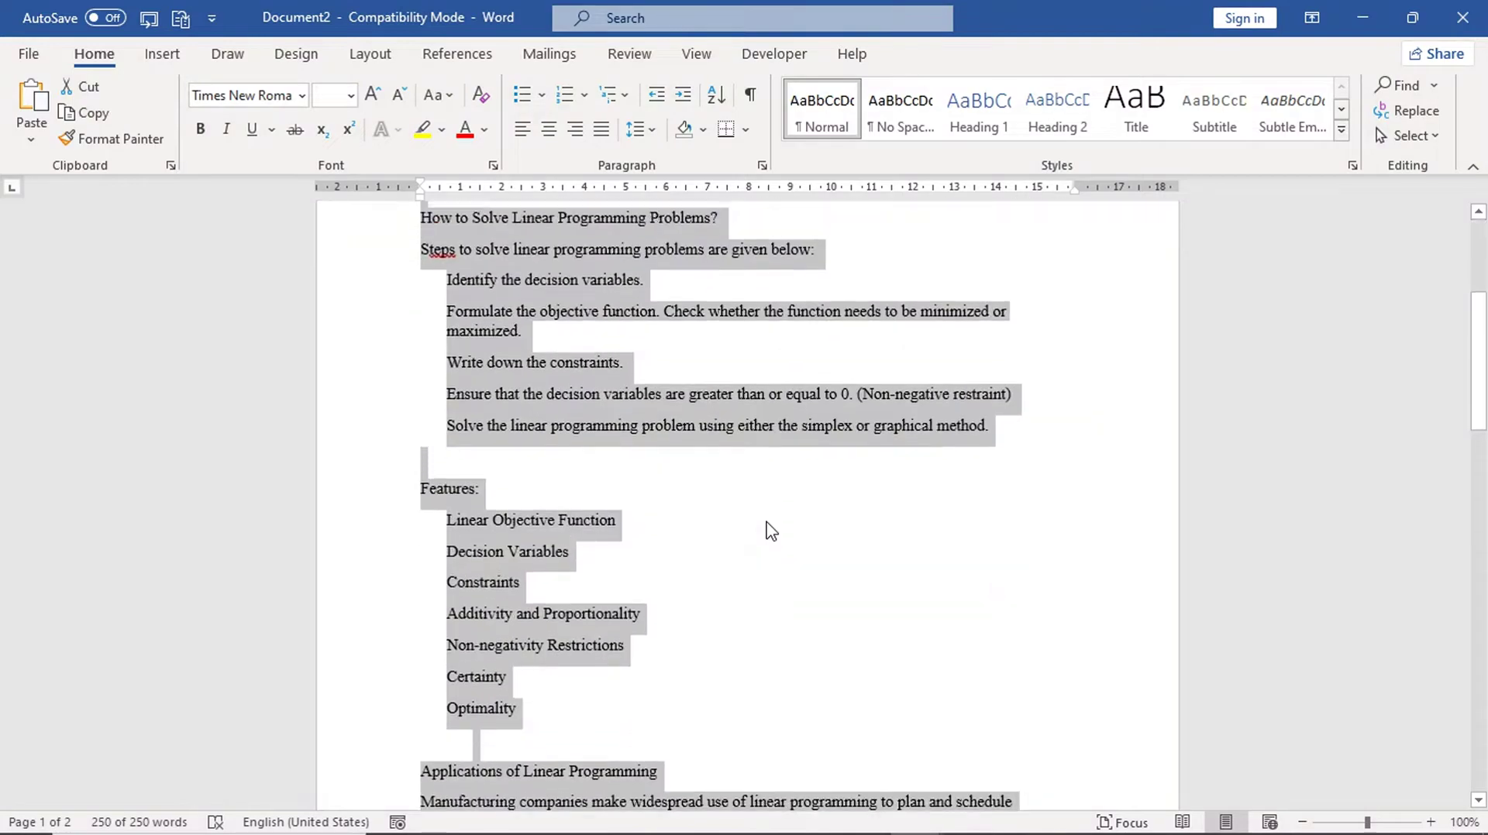
scroll(767, 527, "up", 4)
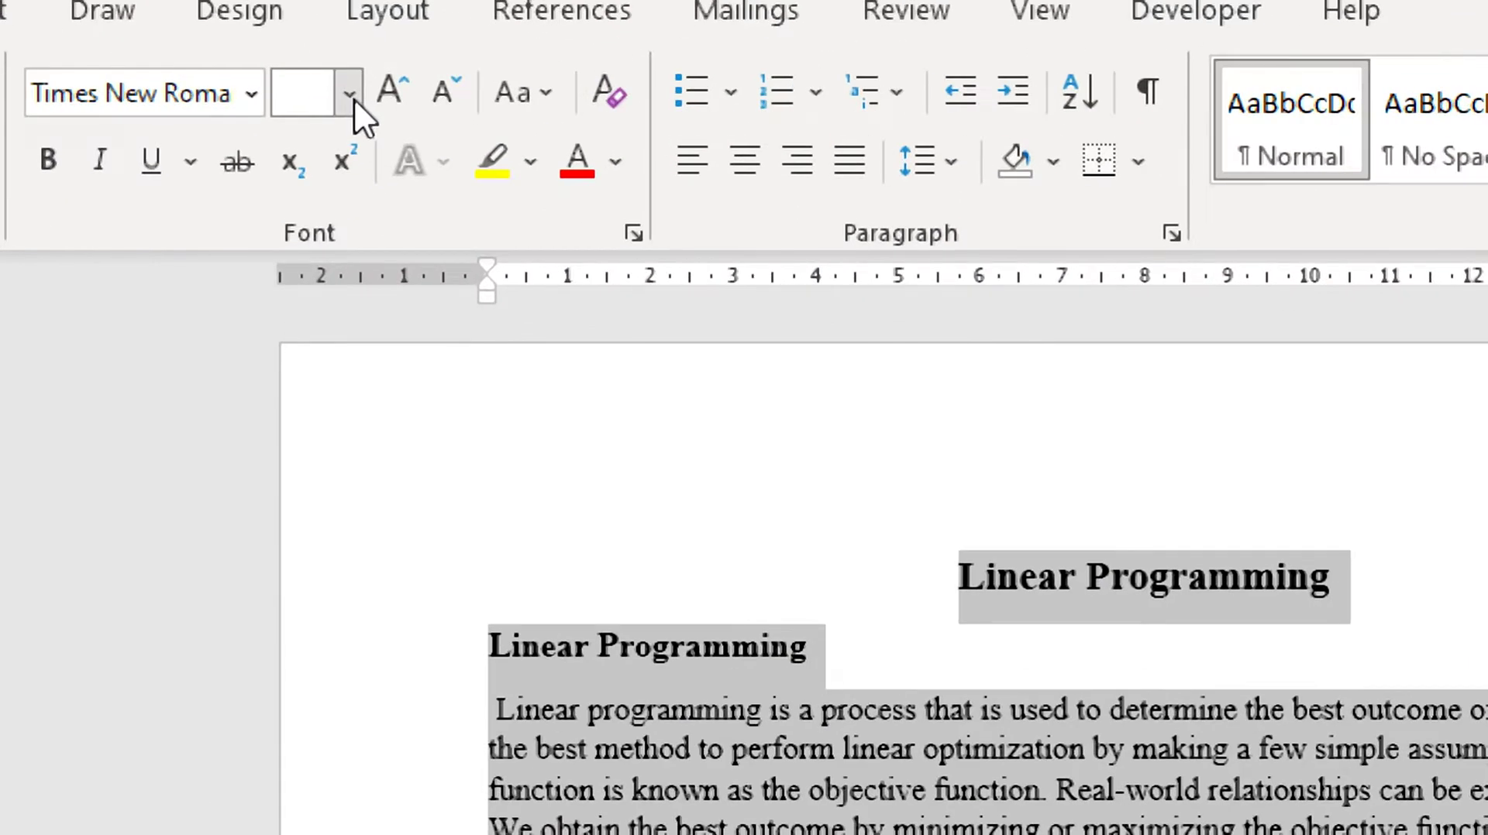
left_click(351, 94)
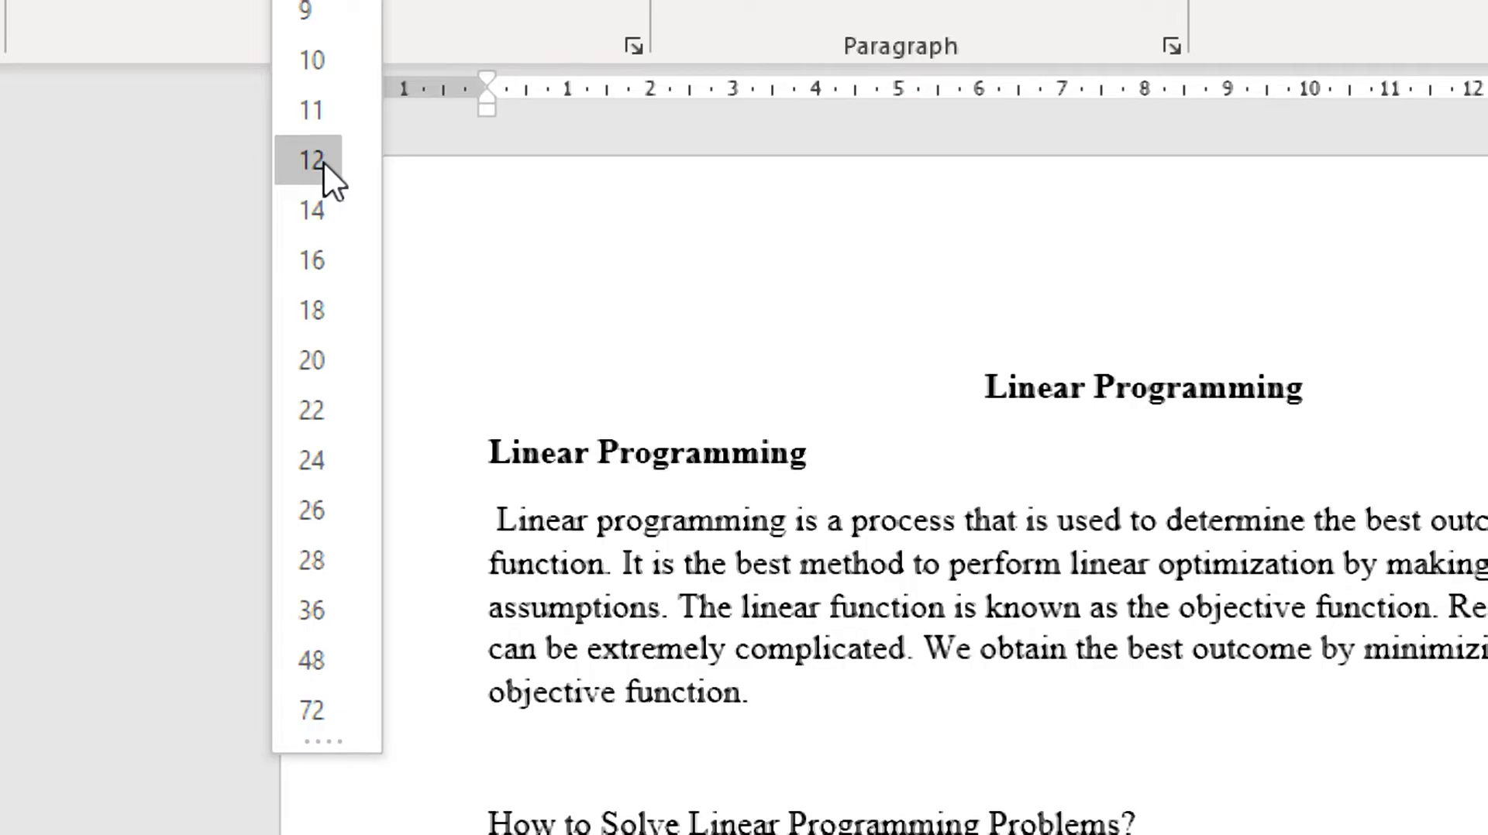
left_click(323, 161)
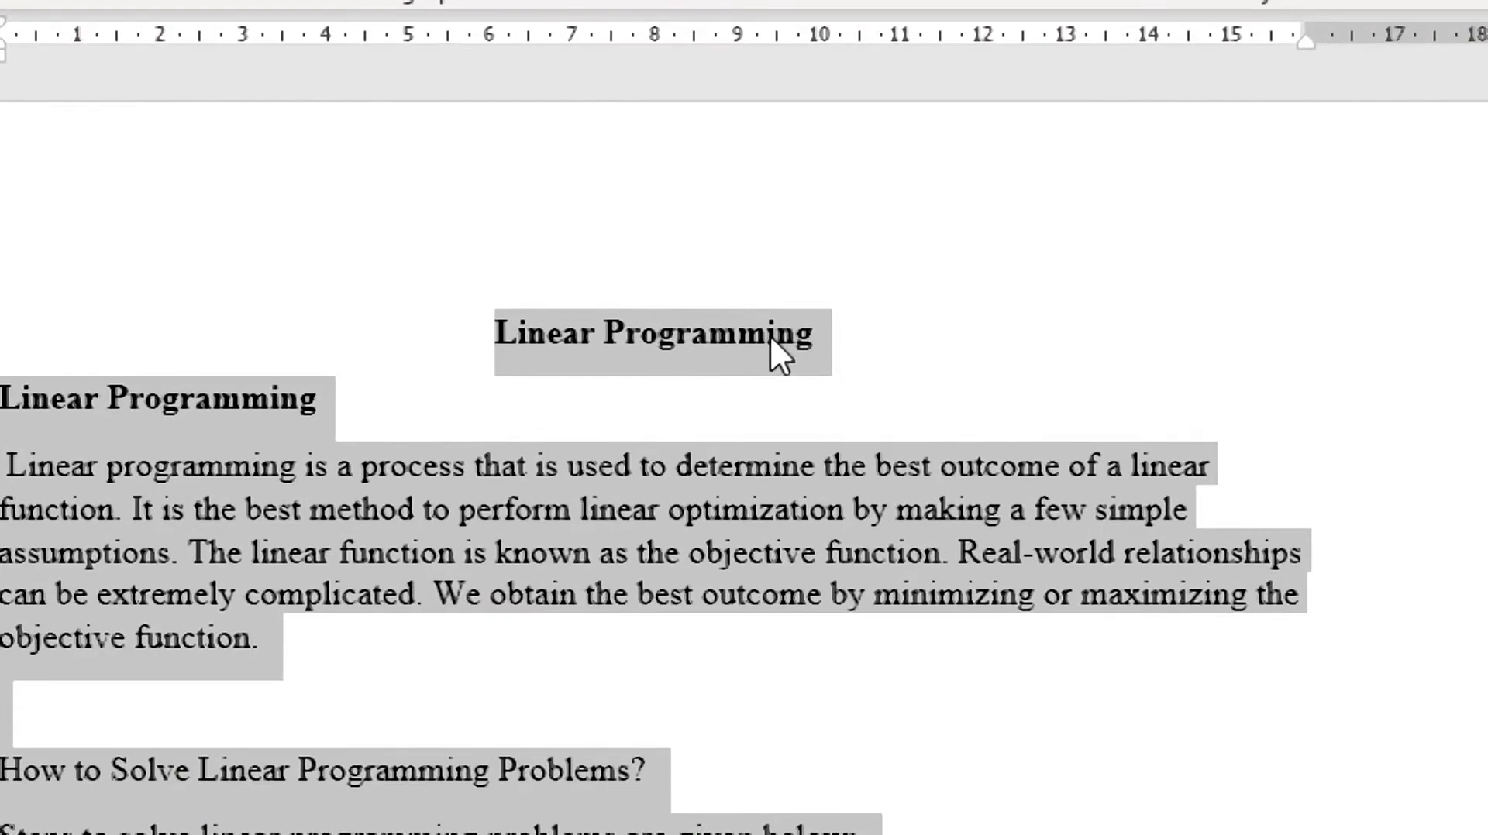
Reselect the main 'Linear Programming' title and enlarge it to 14 pt.
left_click(769, 335)
left_click_drag(893, 334, 501, 335)
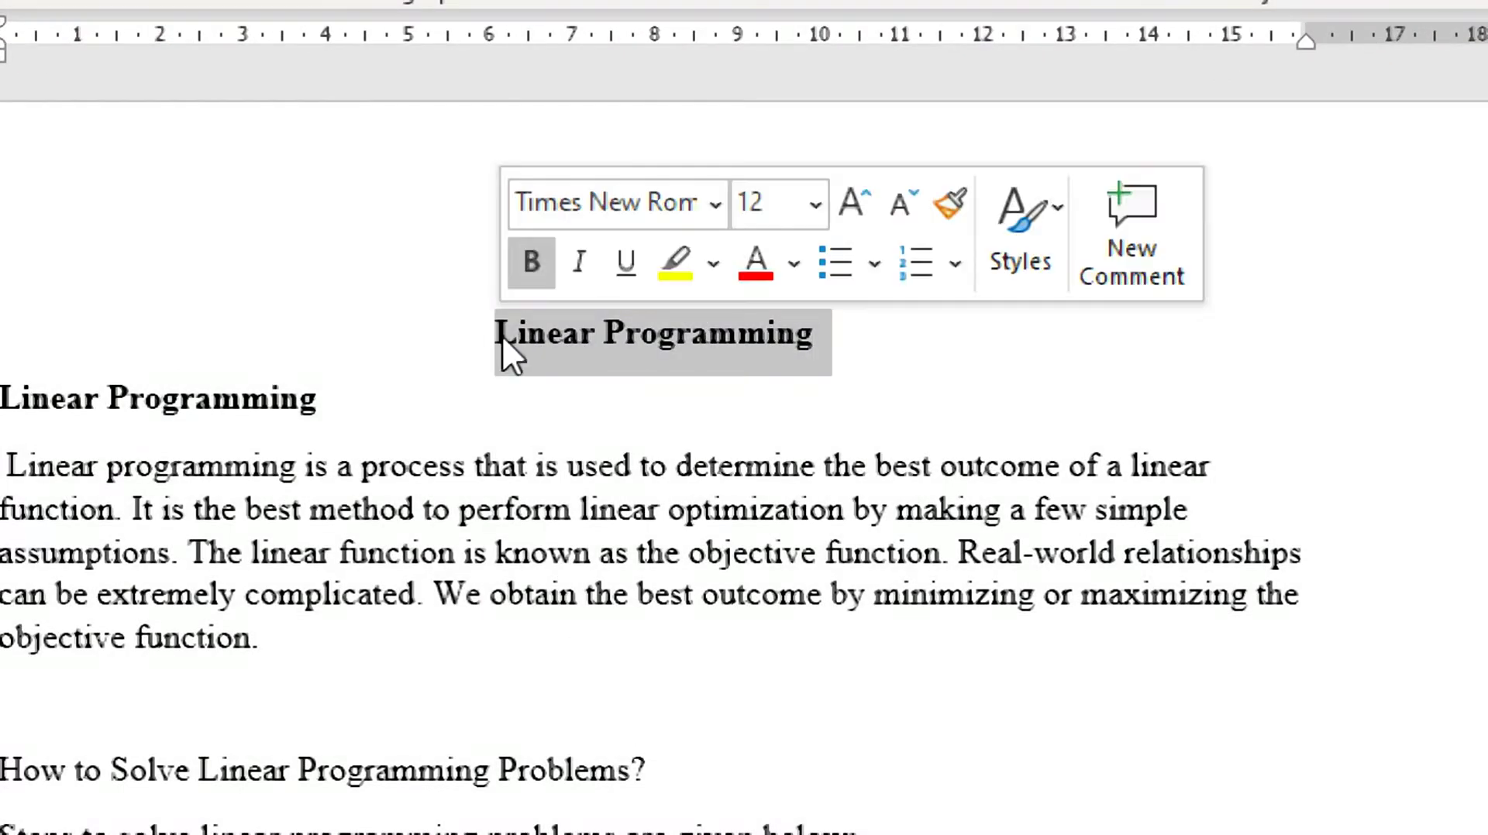
left_click(823, 203)
left_click(778, 511)
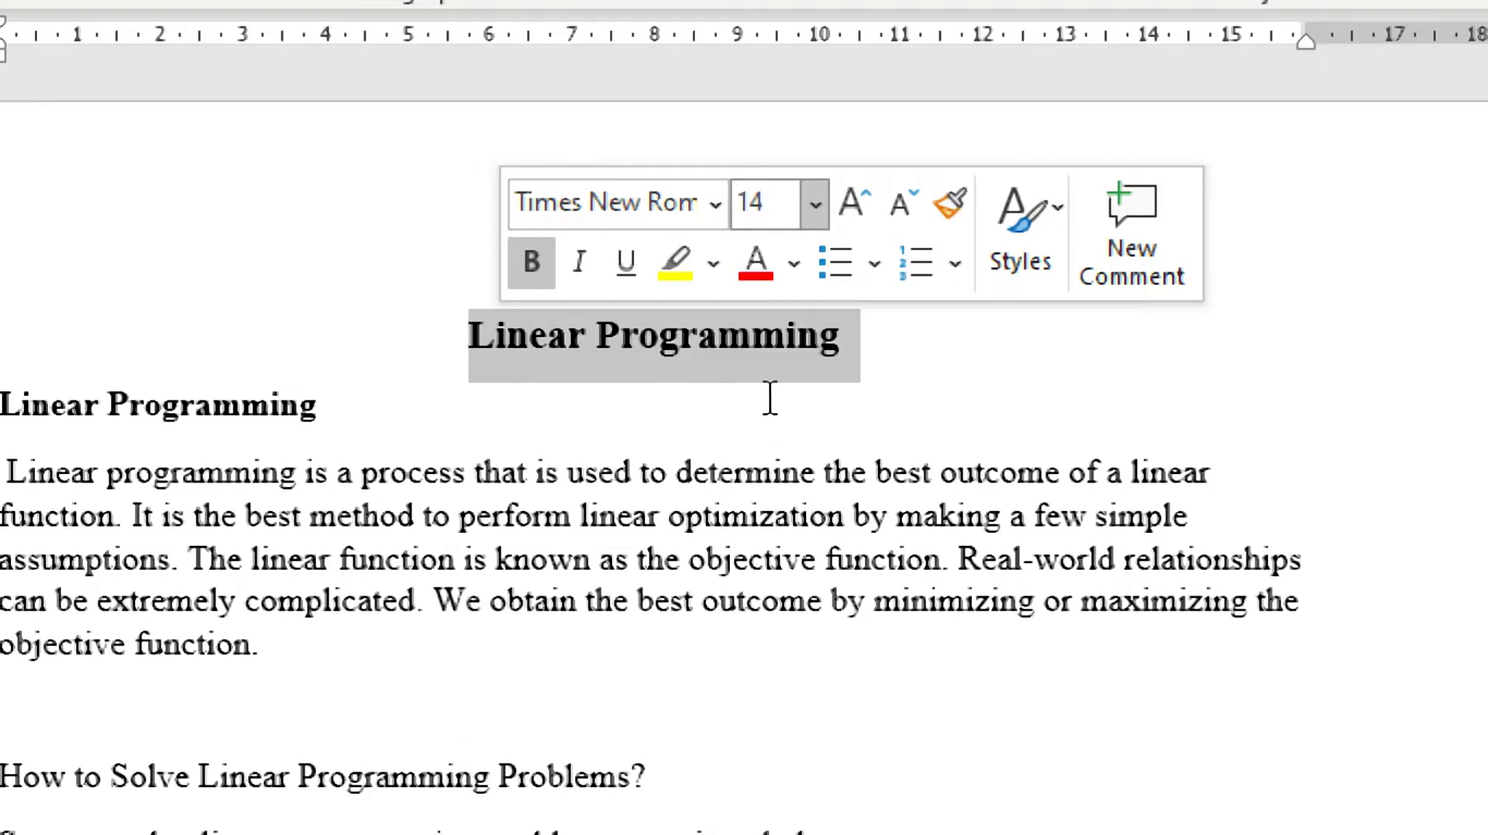
left_click(794, 398)
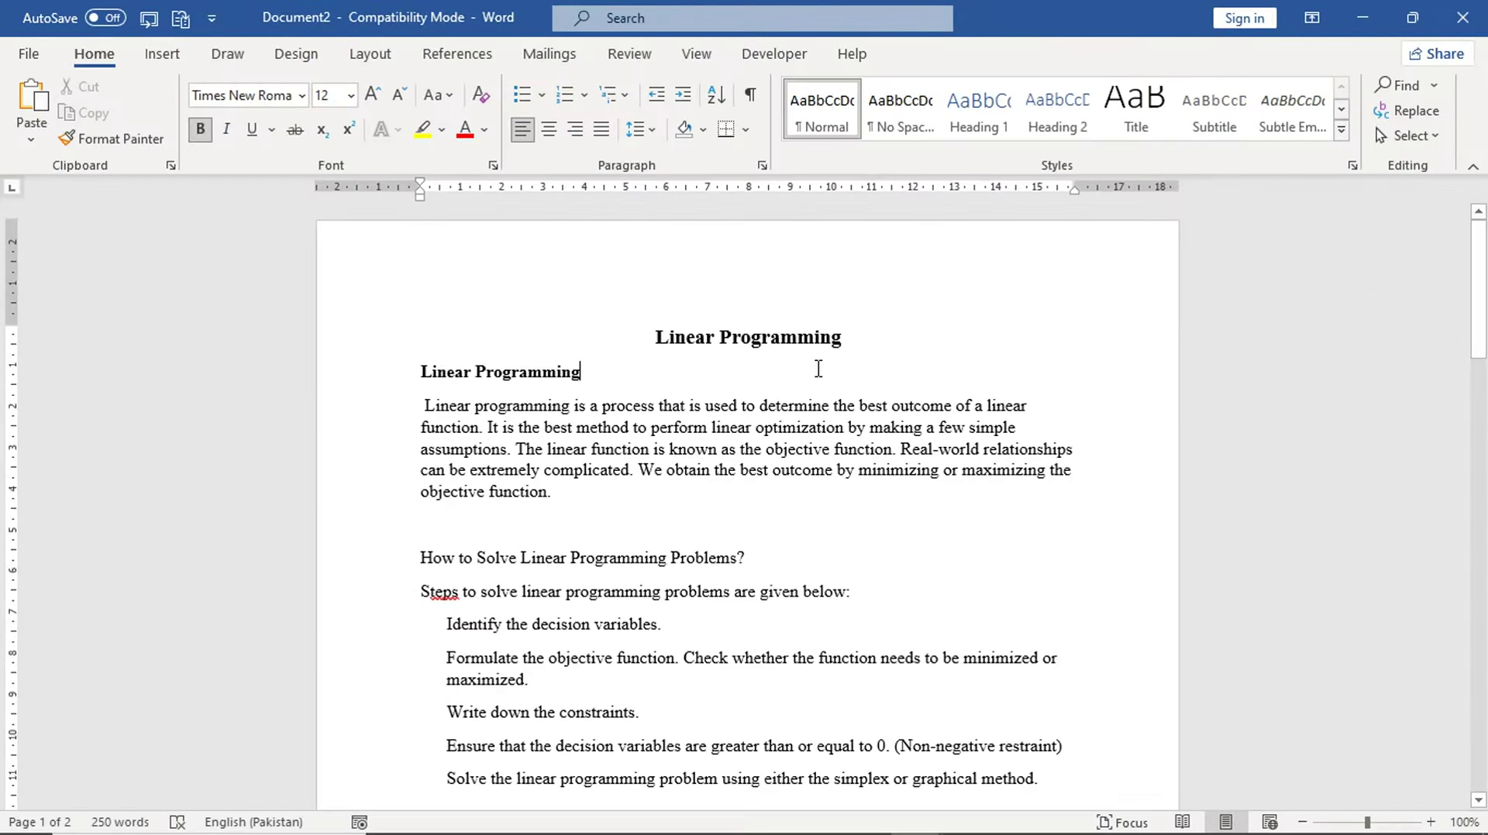
Bold the 'How to Solve', 'Features:' and 'Applications of Linear Programming' headings.
scroll(794, 398, "down", 5)
scroll(794, 398, "up", 5)
scroll(816, 369, "up", 2)
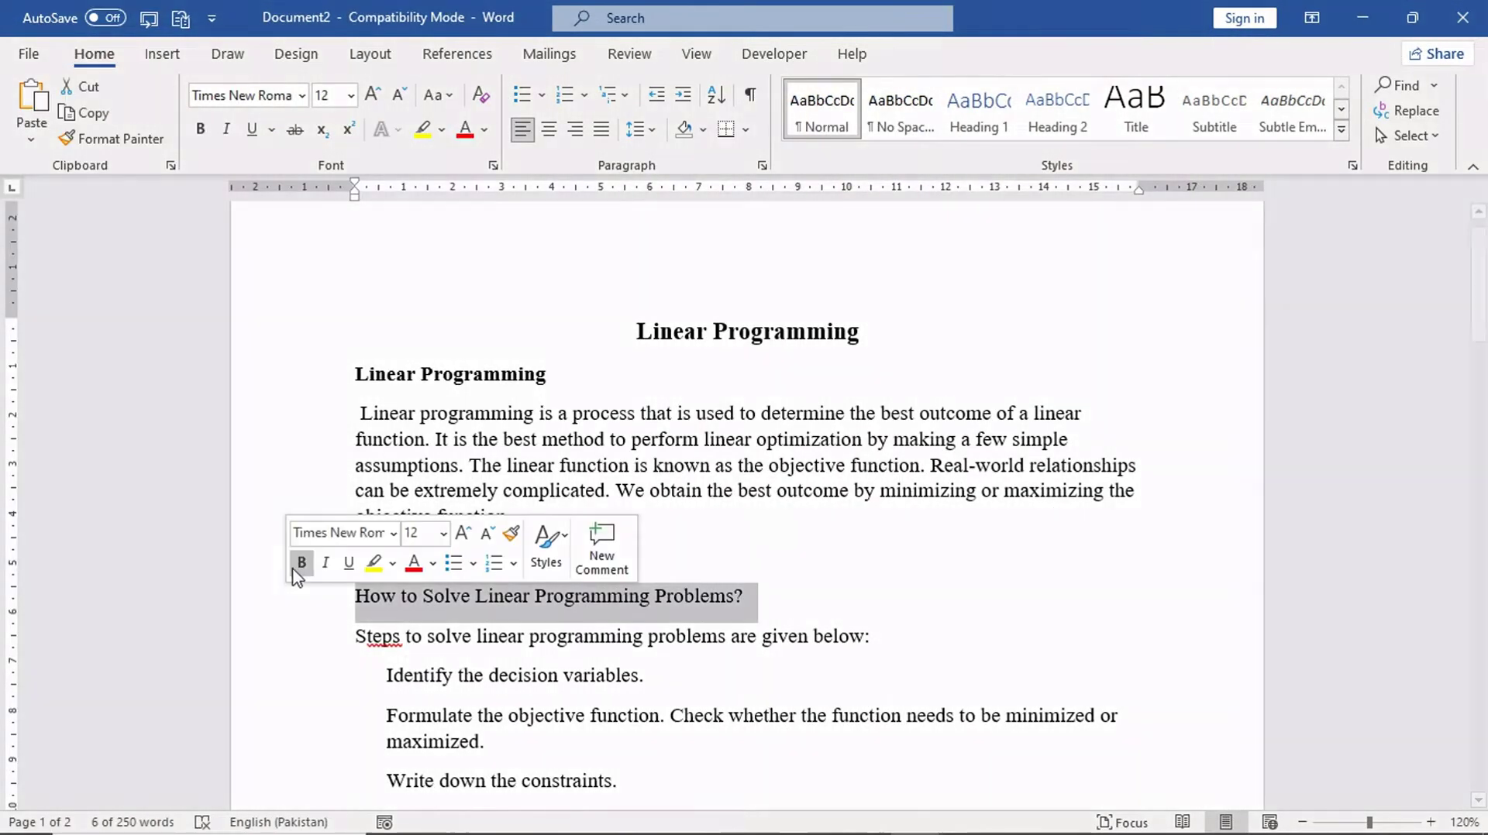
left_click(302, 565)
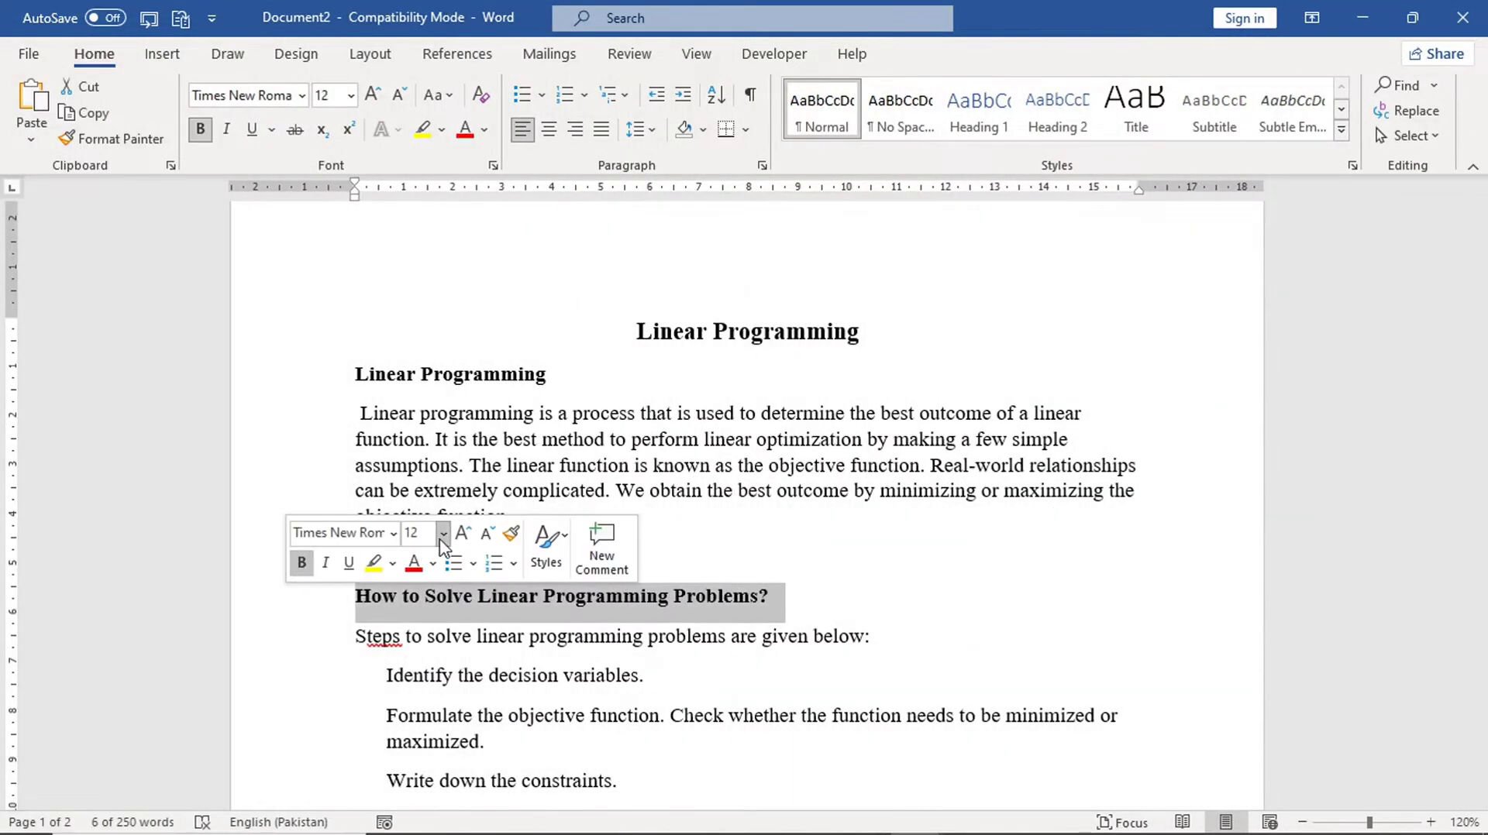
scroll(946, 514, "down", 5)
left_click(326, 475)
left_click(302, 448)
scroll(421, 514, "down", 5)
left_click(306, 465)
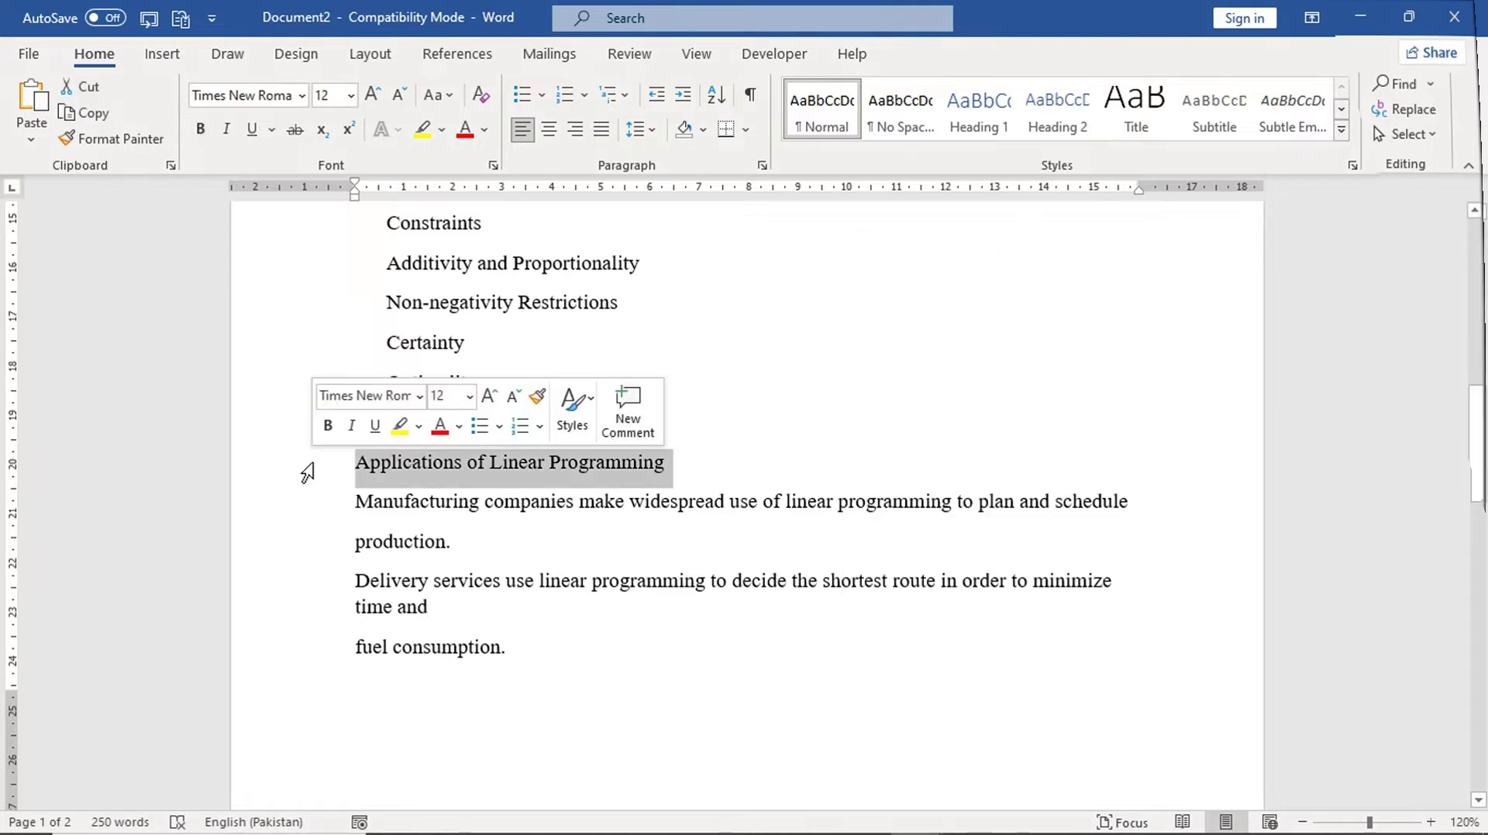
left_click(326, 426)
scroll(1139, 329, "up", 2)
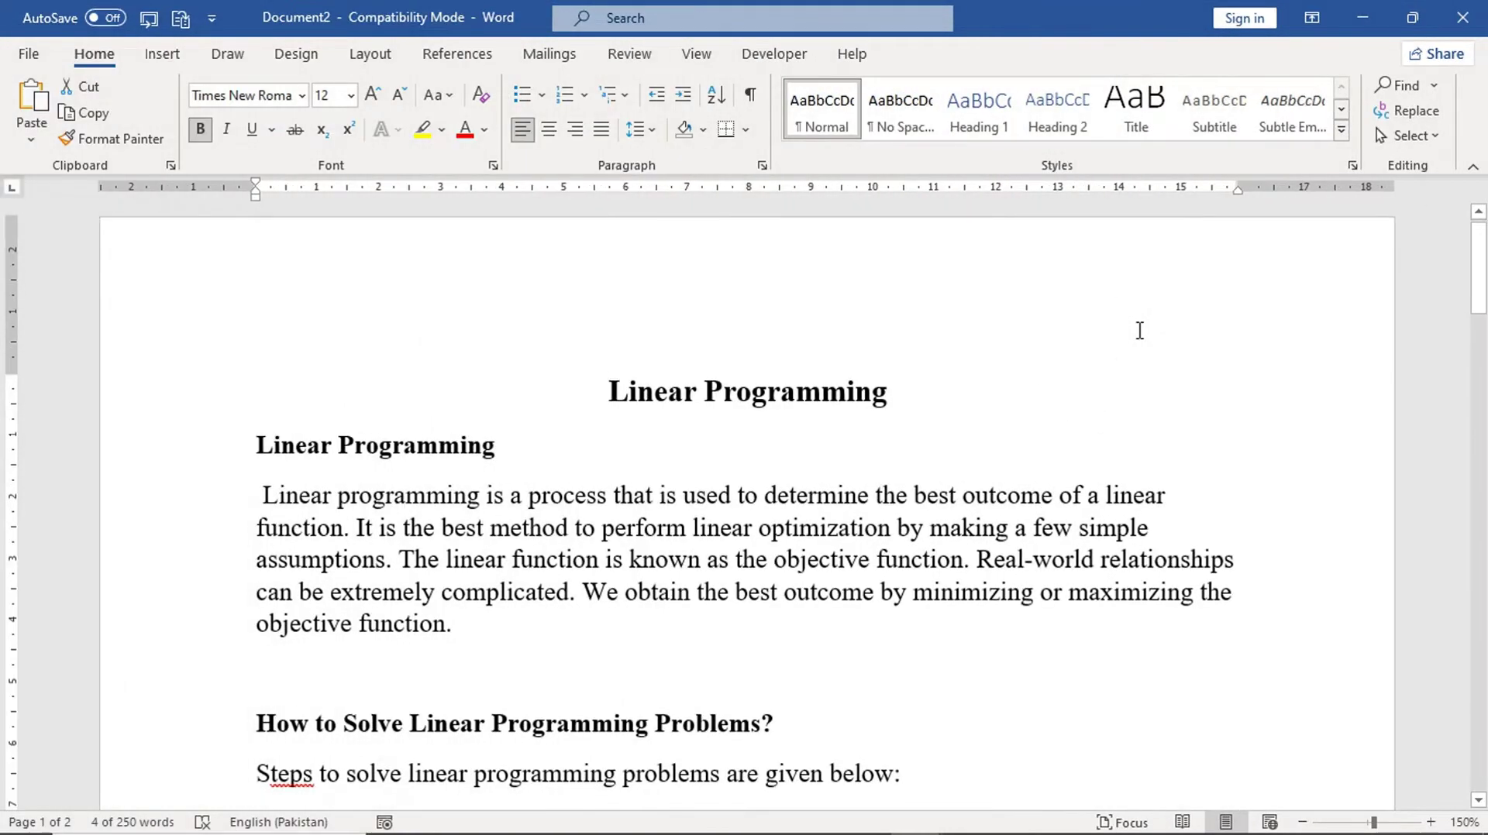
scroll(1139, 328, "down", 1)
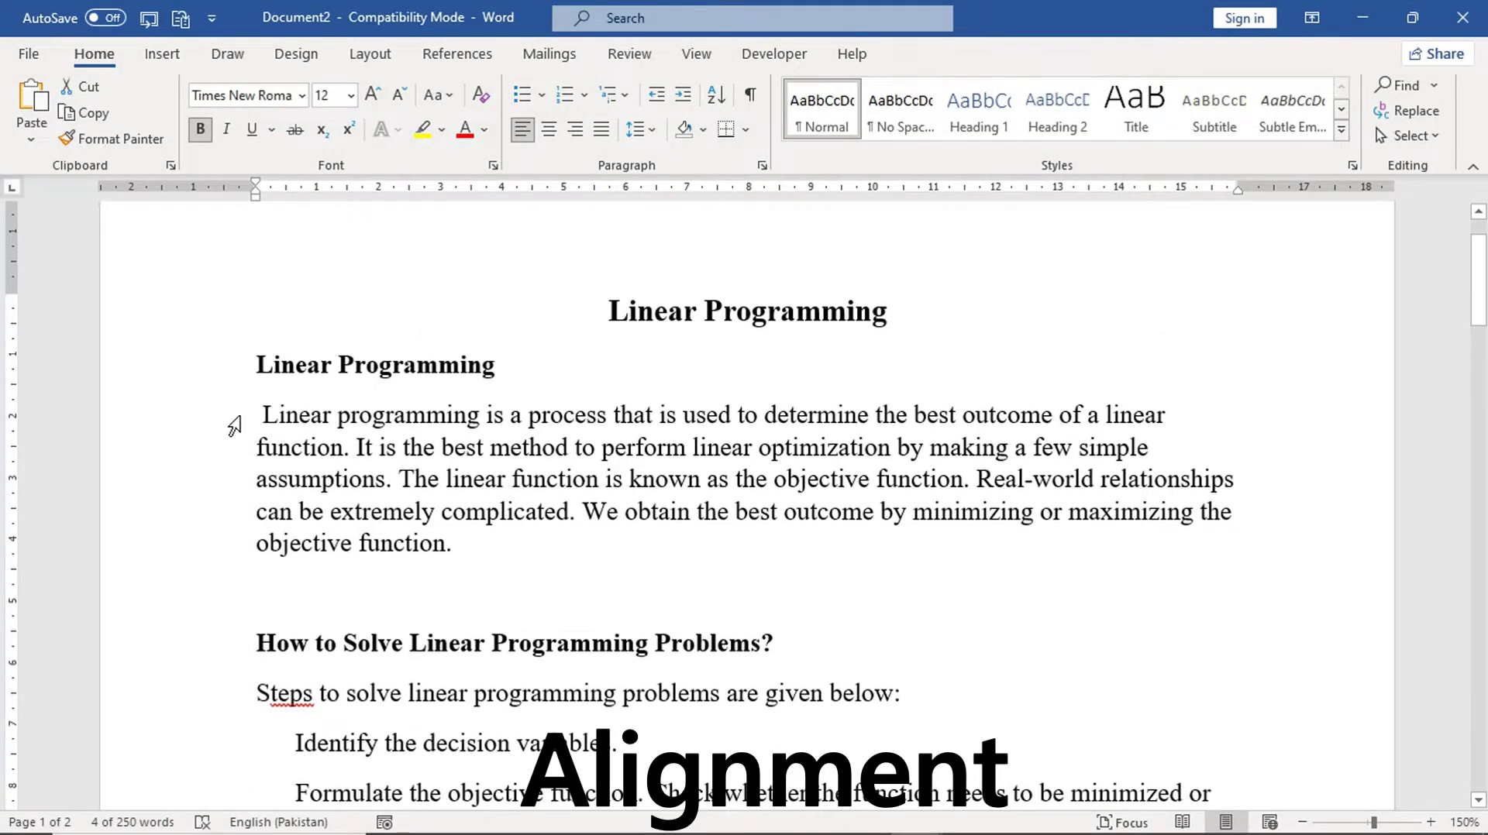
Select the opening Linear Programming paragraph and justify it to both margins.
left_click_drag(234, 425, 229, 551)
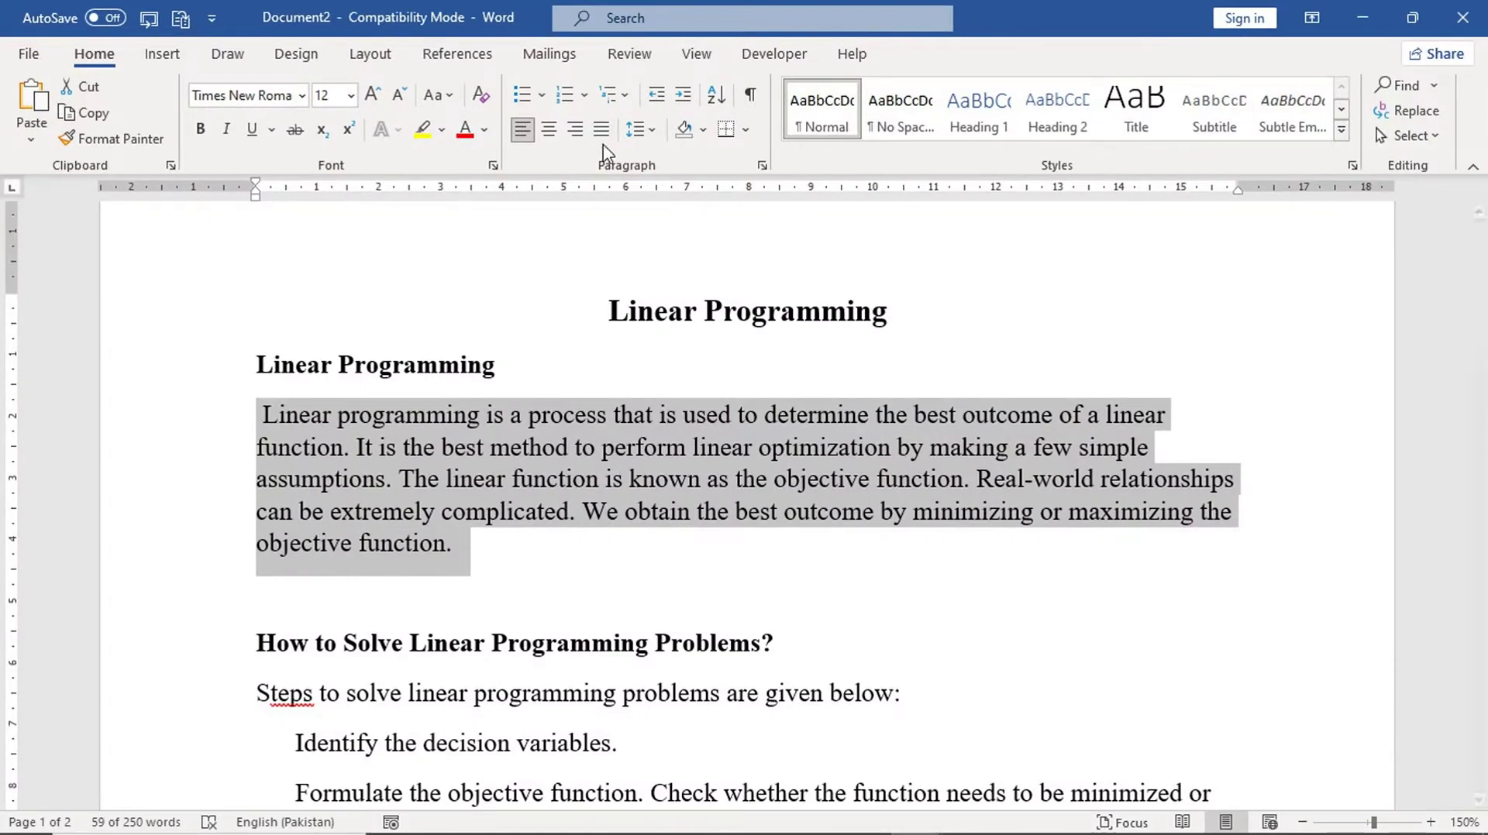
left_click(602, 131)
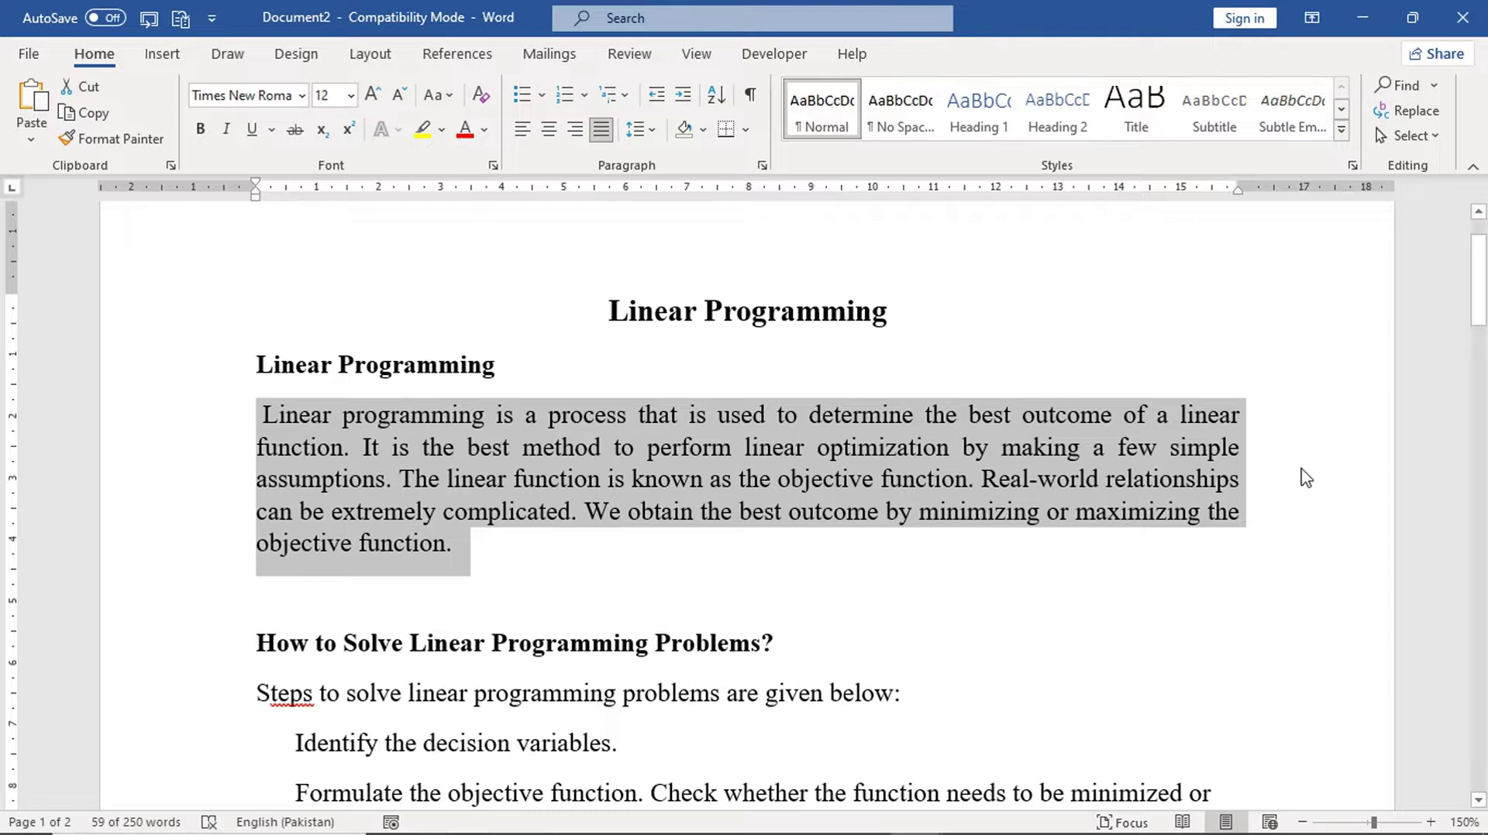
left_click(1273, 529)
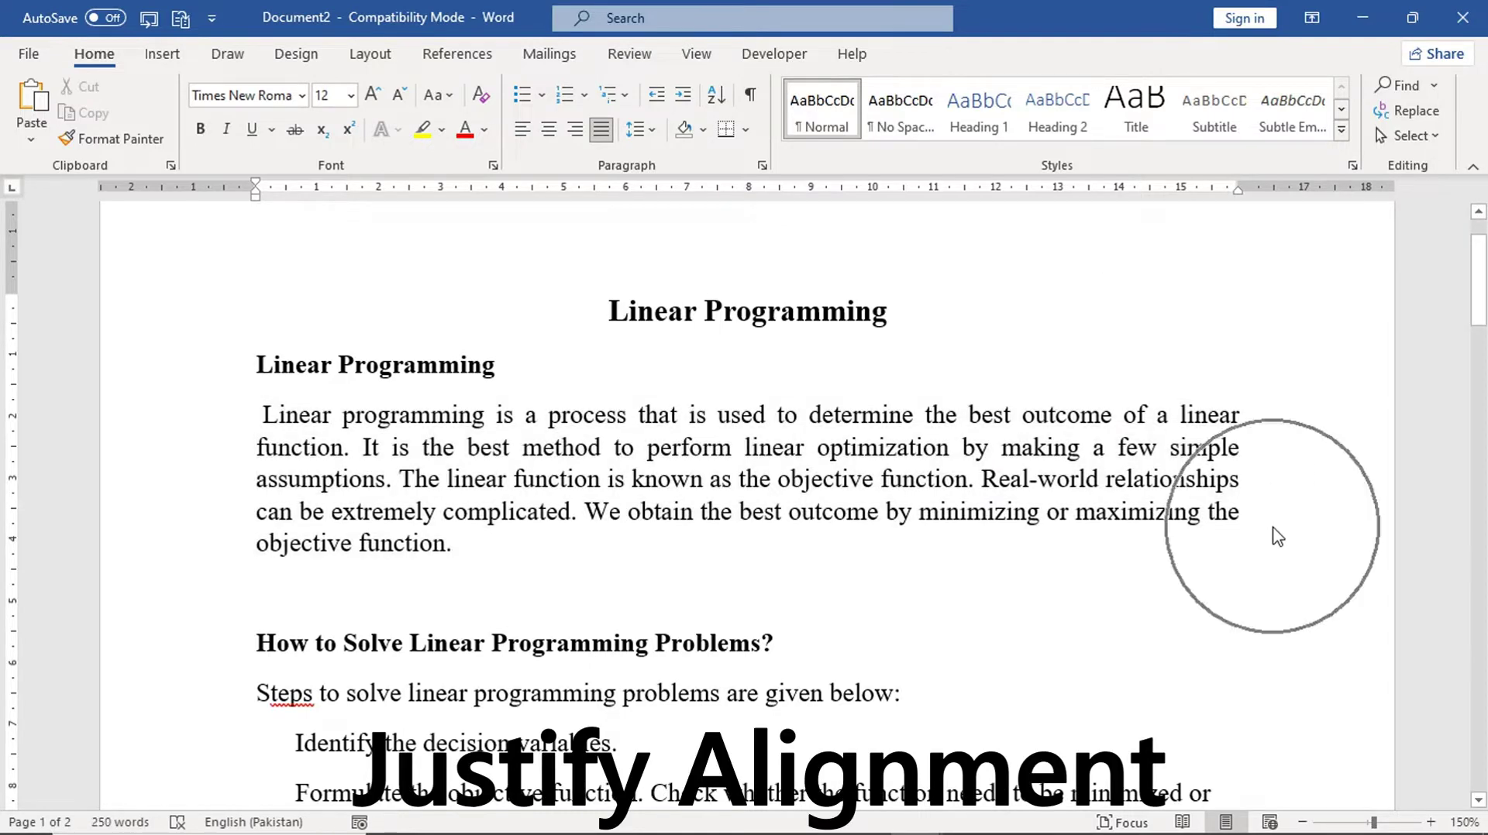
scroll(1273, 529, "up", 3)
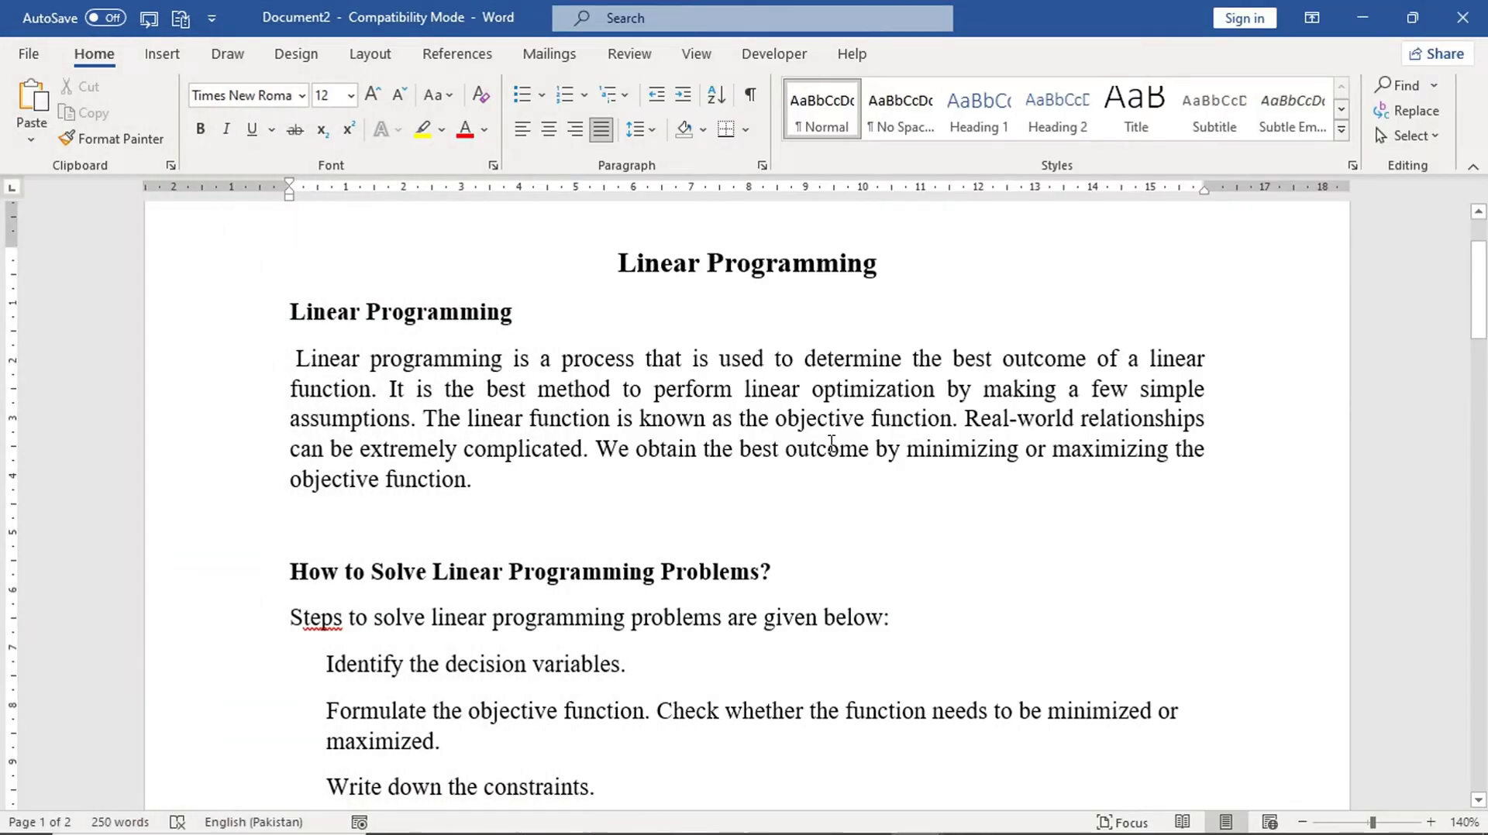
scroll(832, 444, "down", 3)
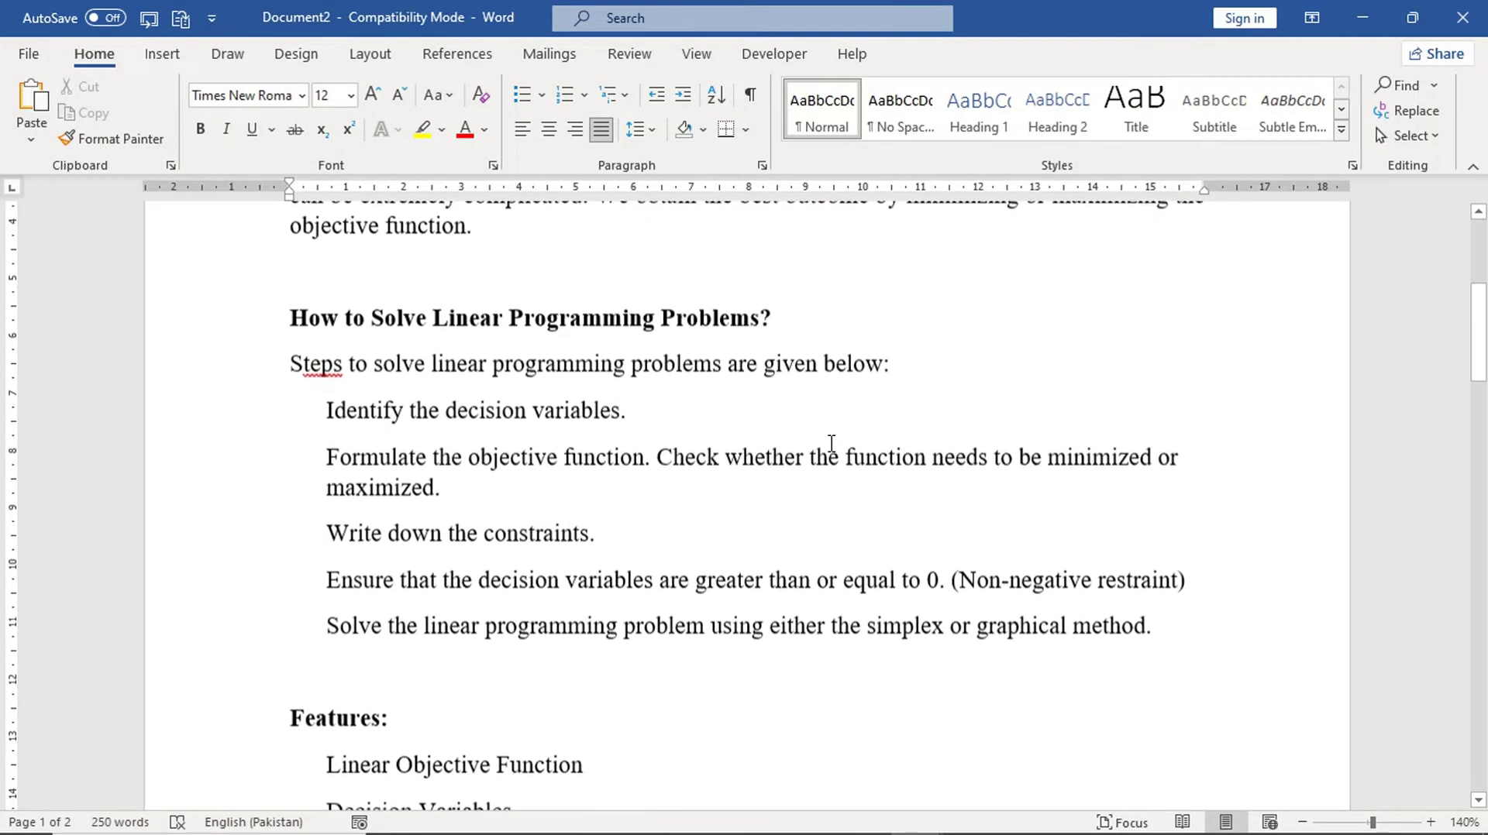
scroll(831, 444, "up", 2)
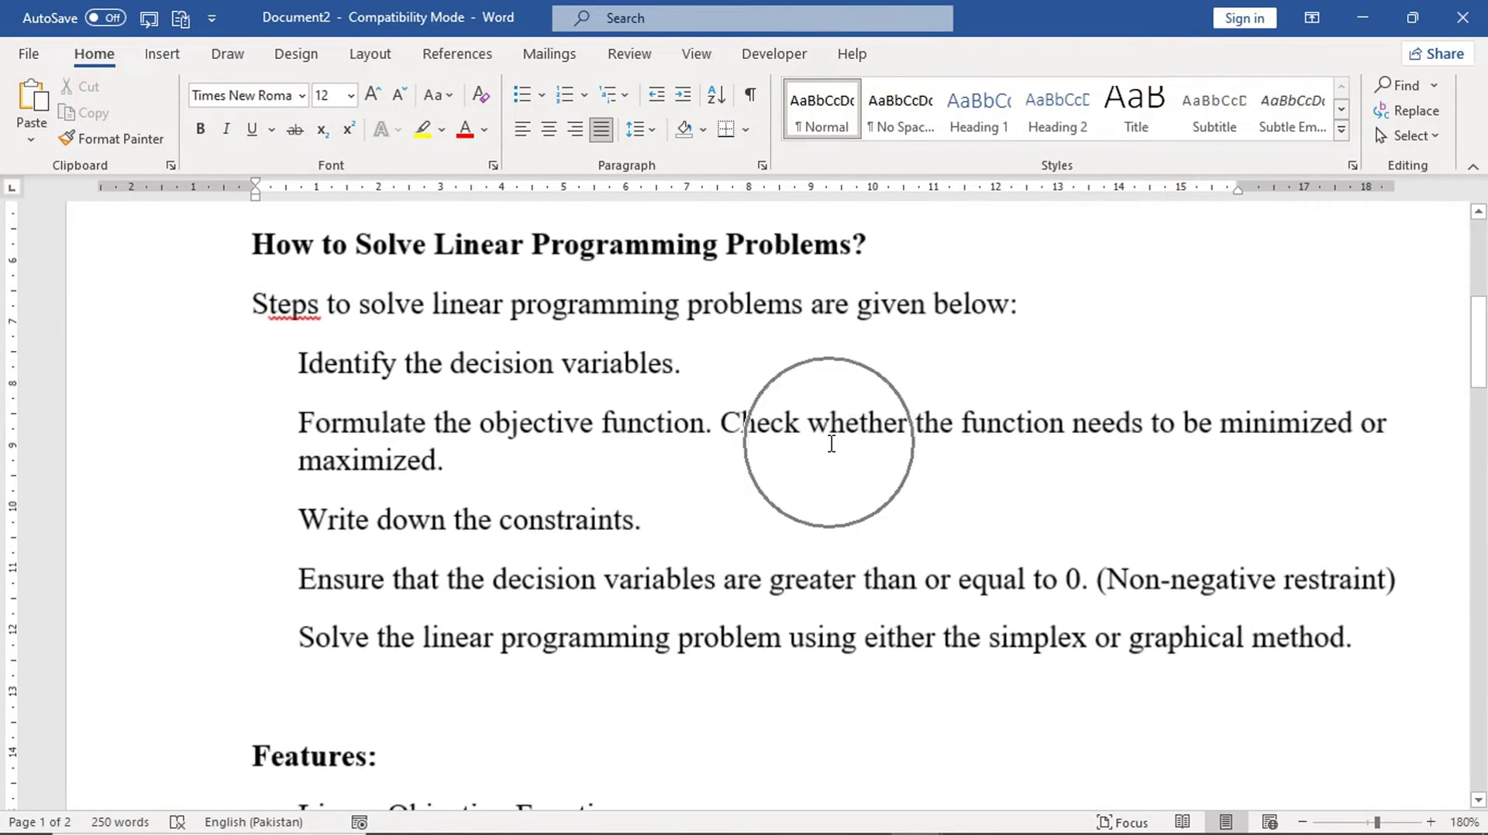
scroll(824, 364, "up", 2)
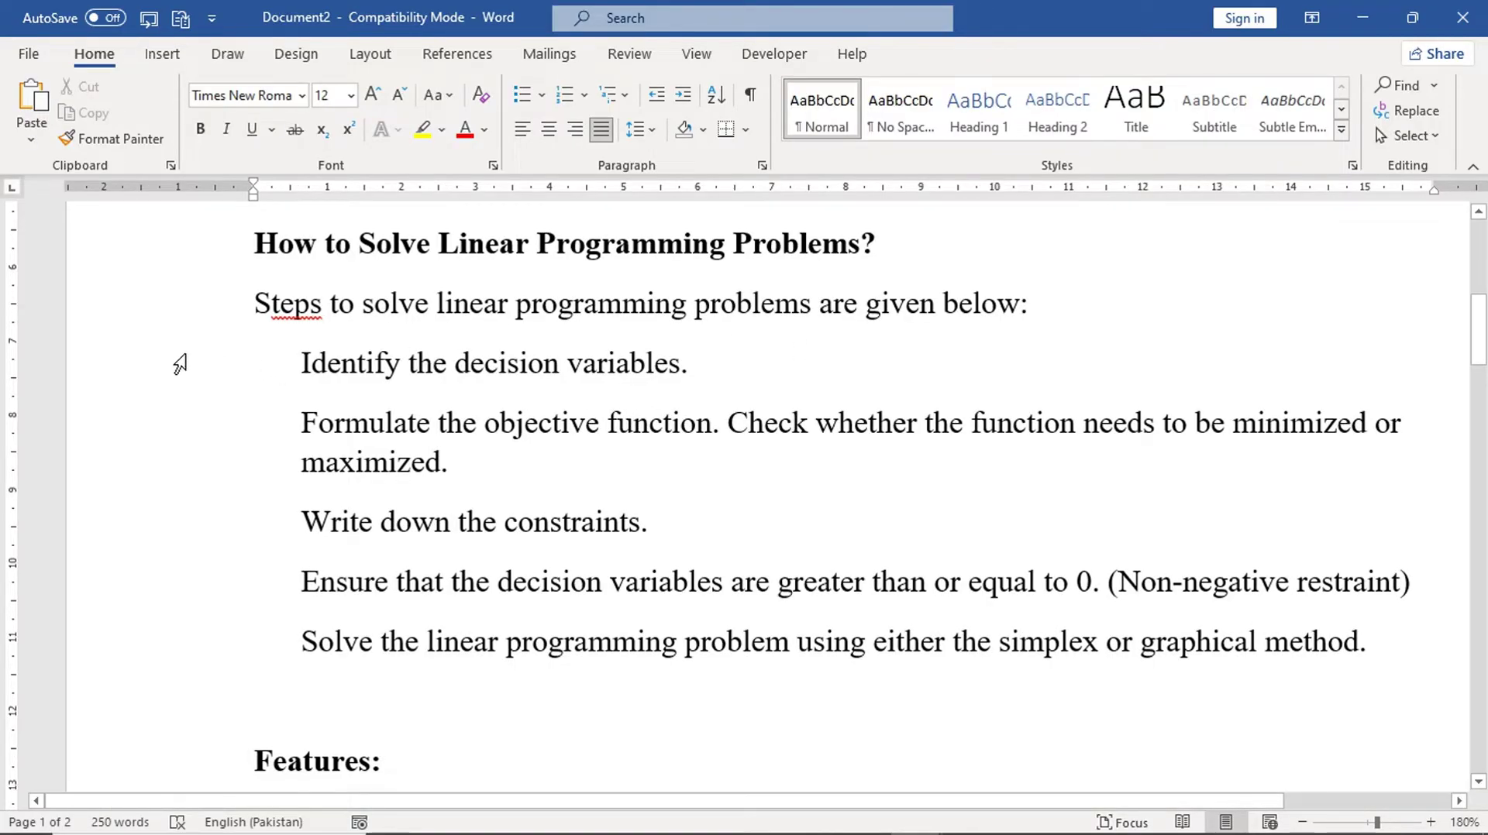
Apply the '1.' numbering format to the five solution-step lines.
left_click_drag(186, 375, 194, 682)
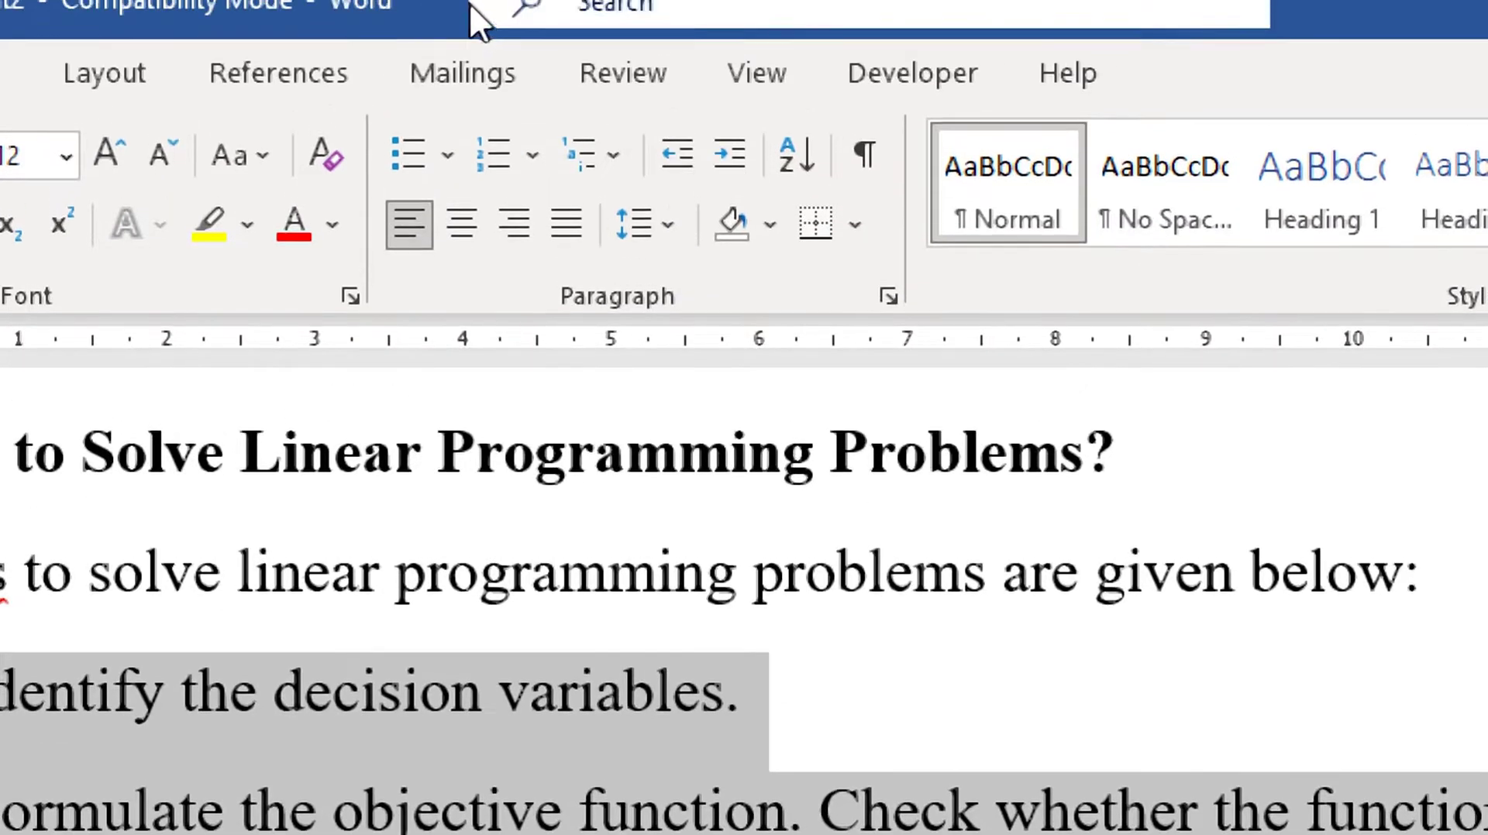
left_click(446, 155)
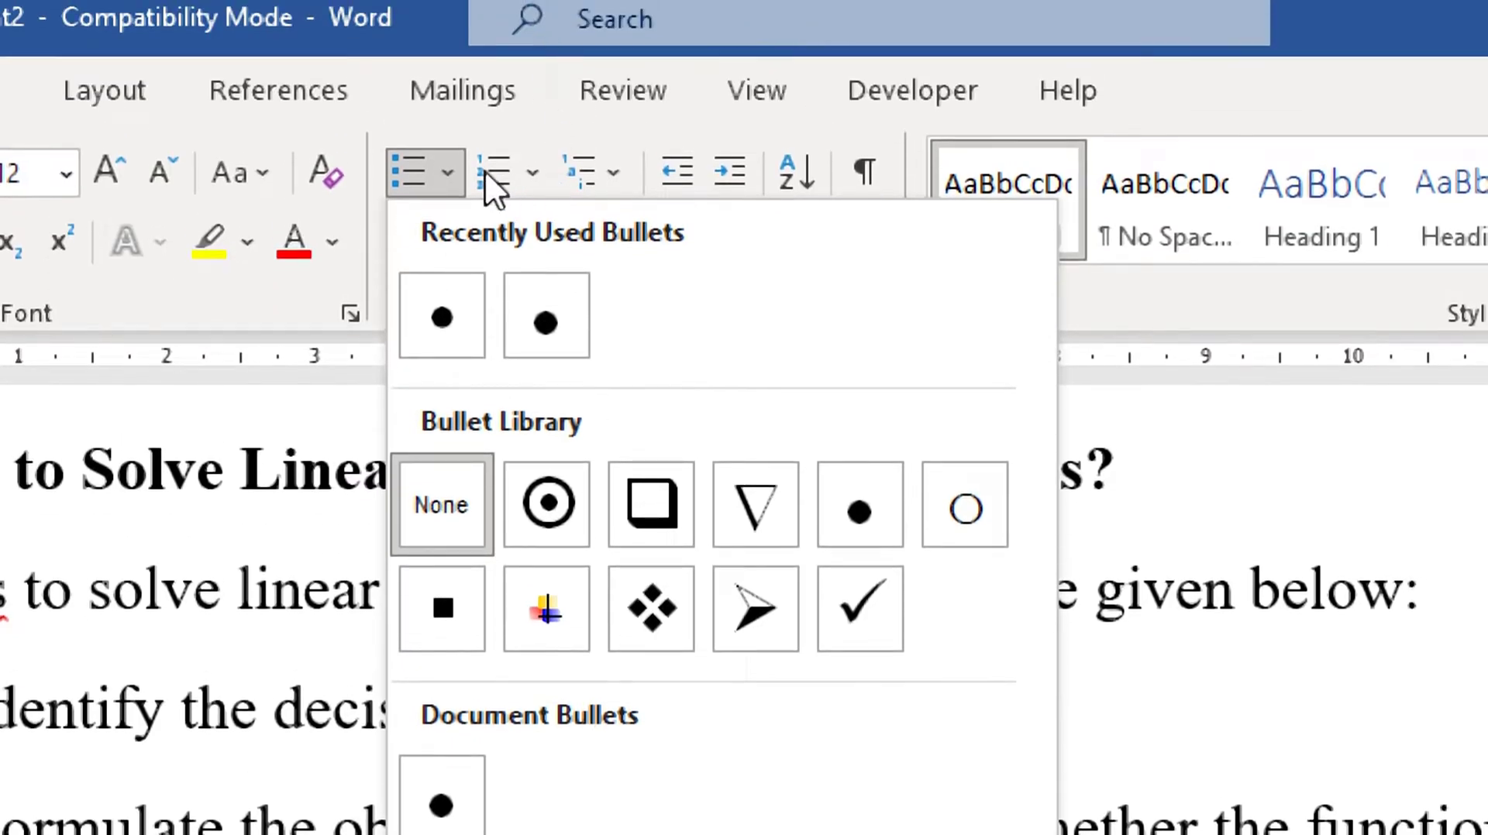
left_click(528, 171)
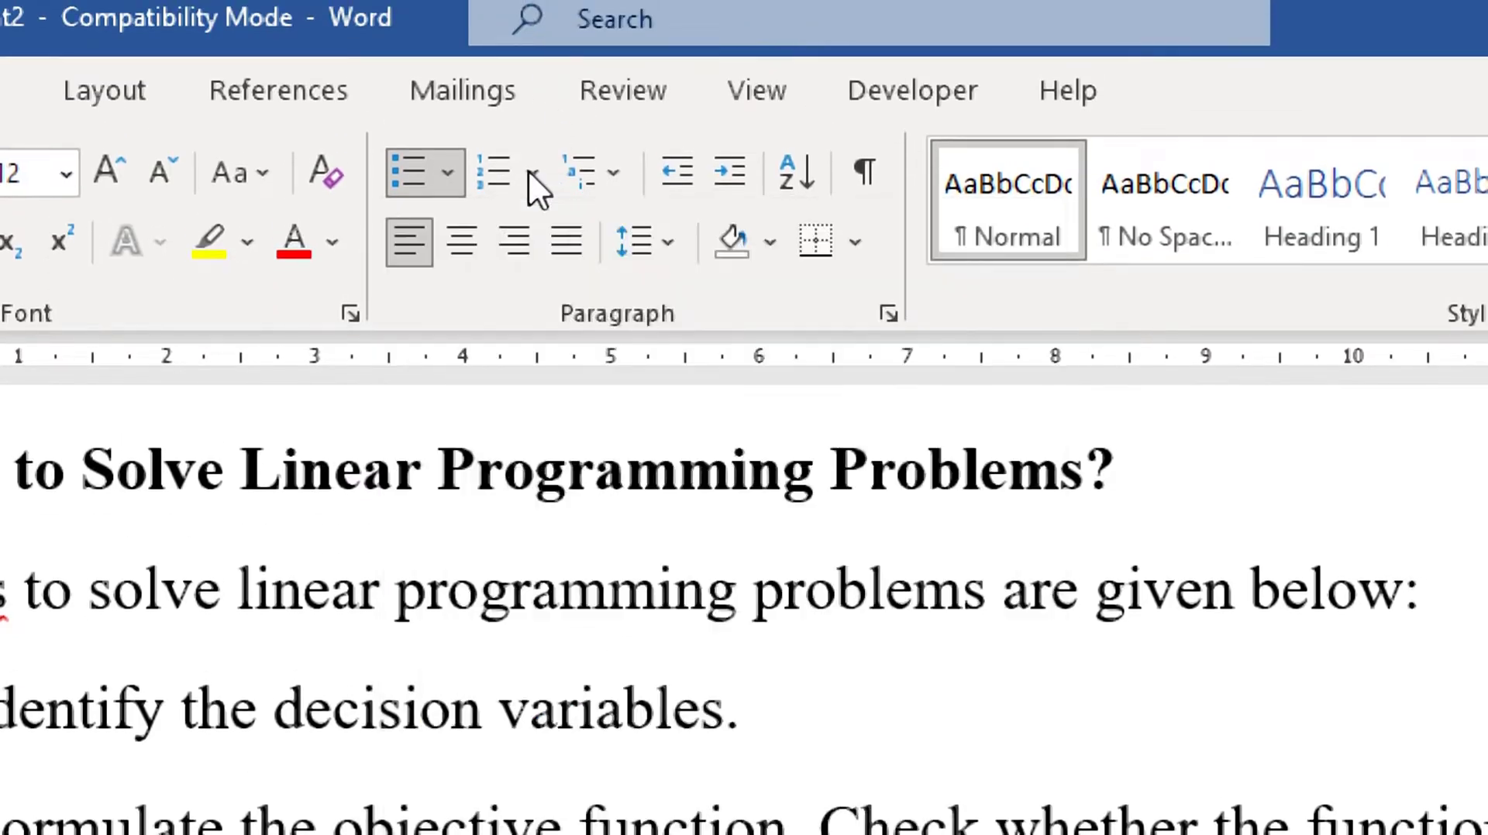
left_click(528, 171)
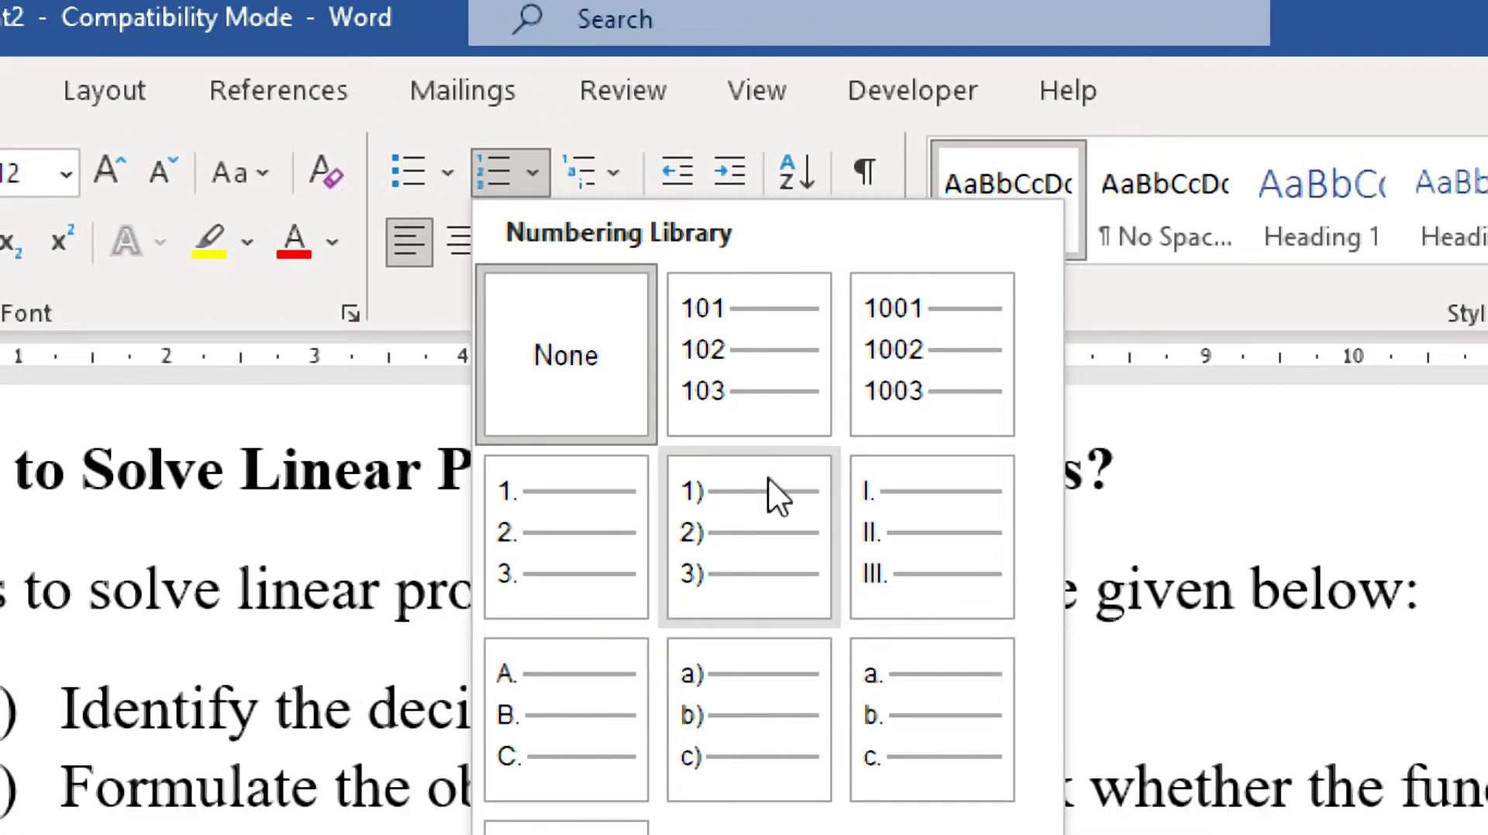
left_click(547, 124)
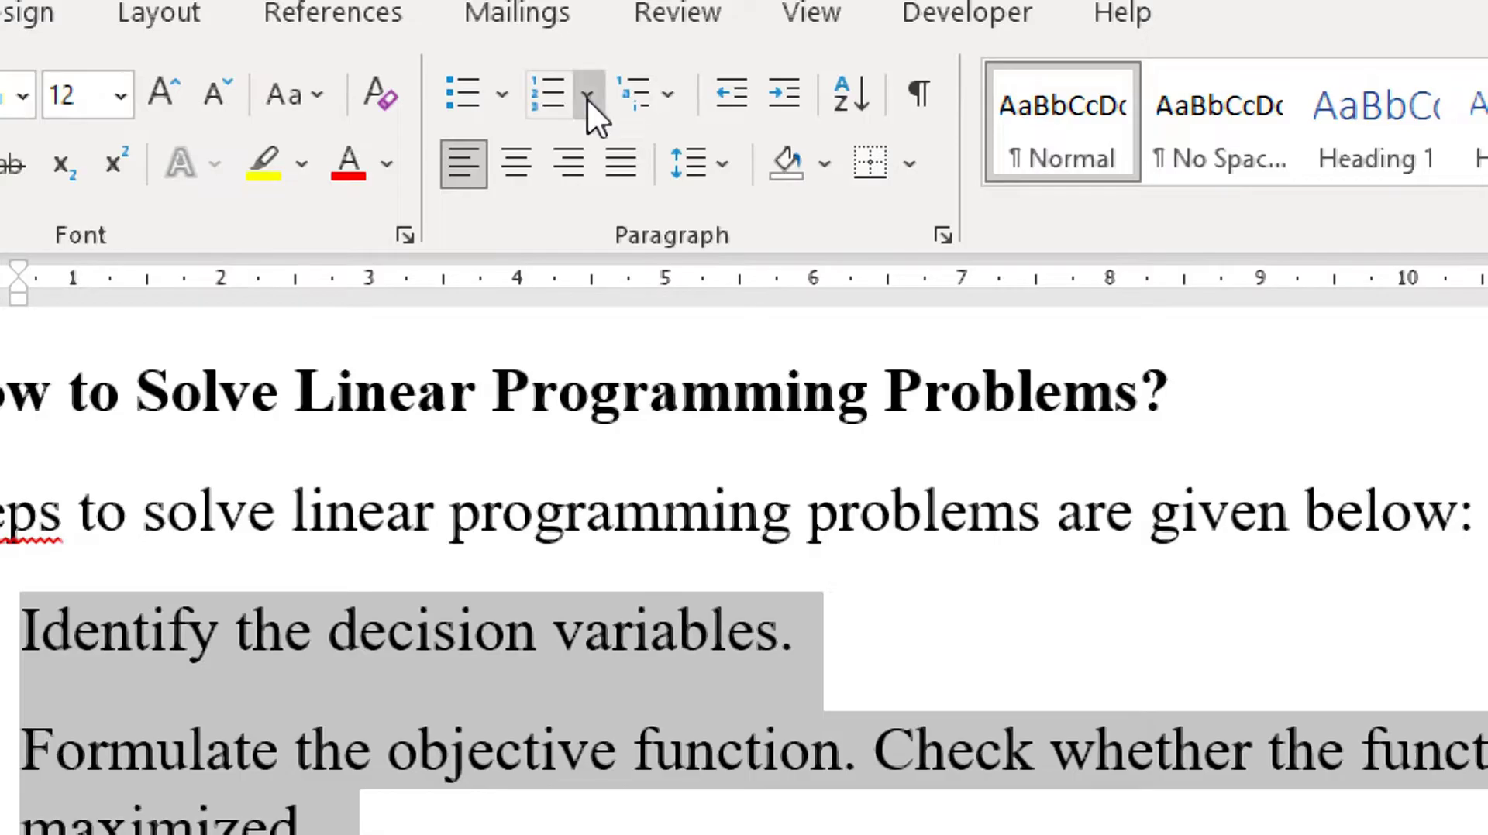
left_click(587, 99)
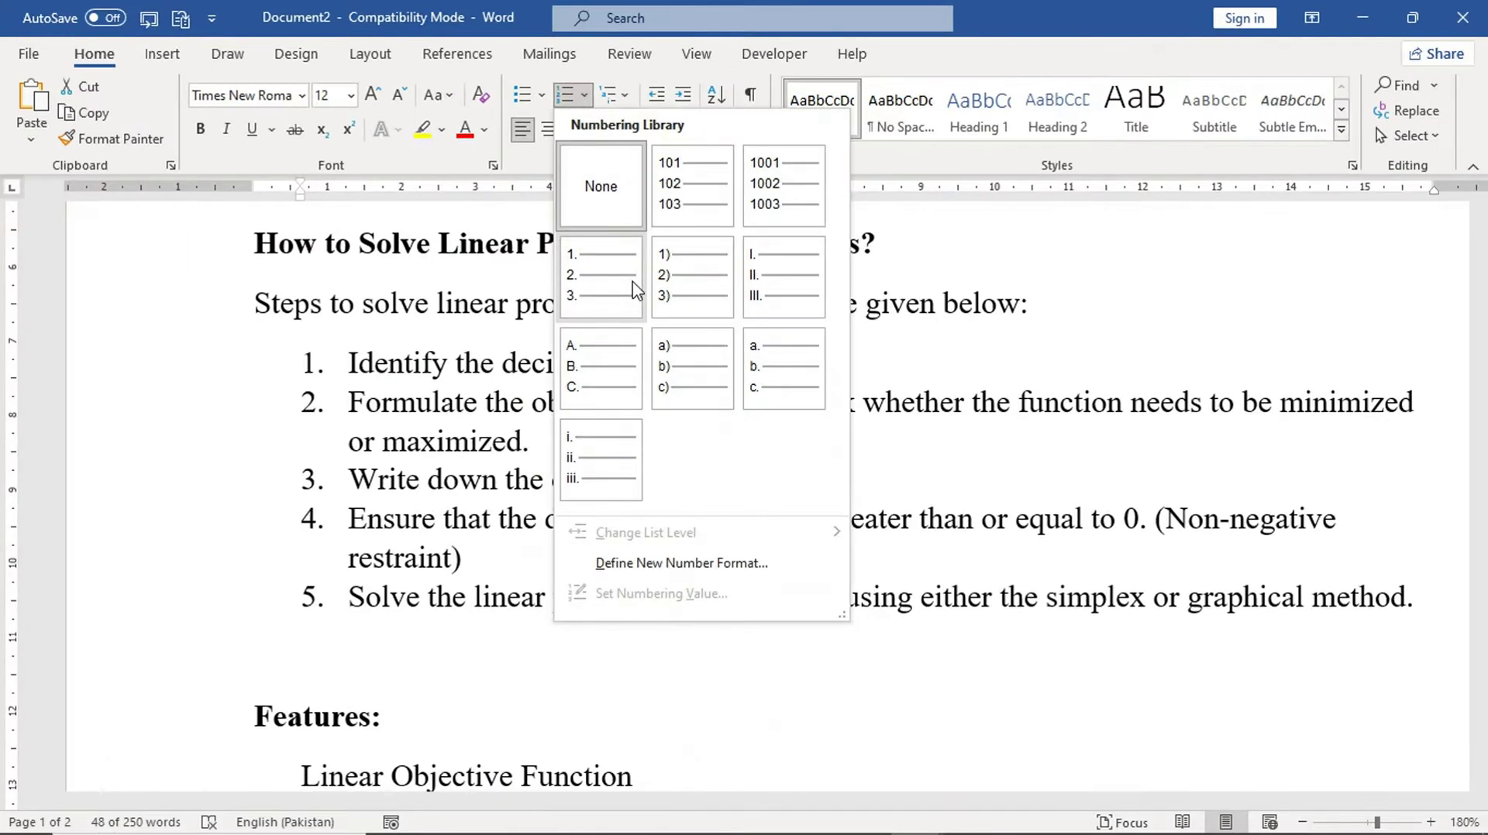
left_click(636, 291)
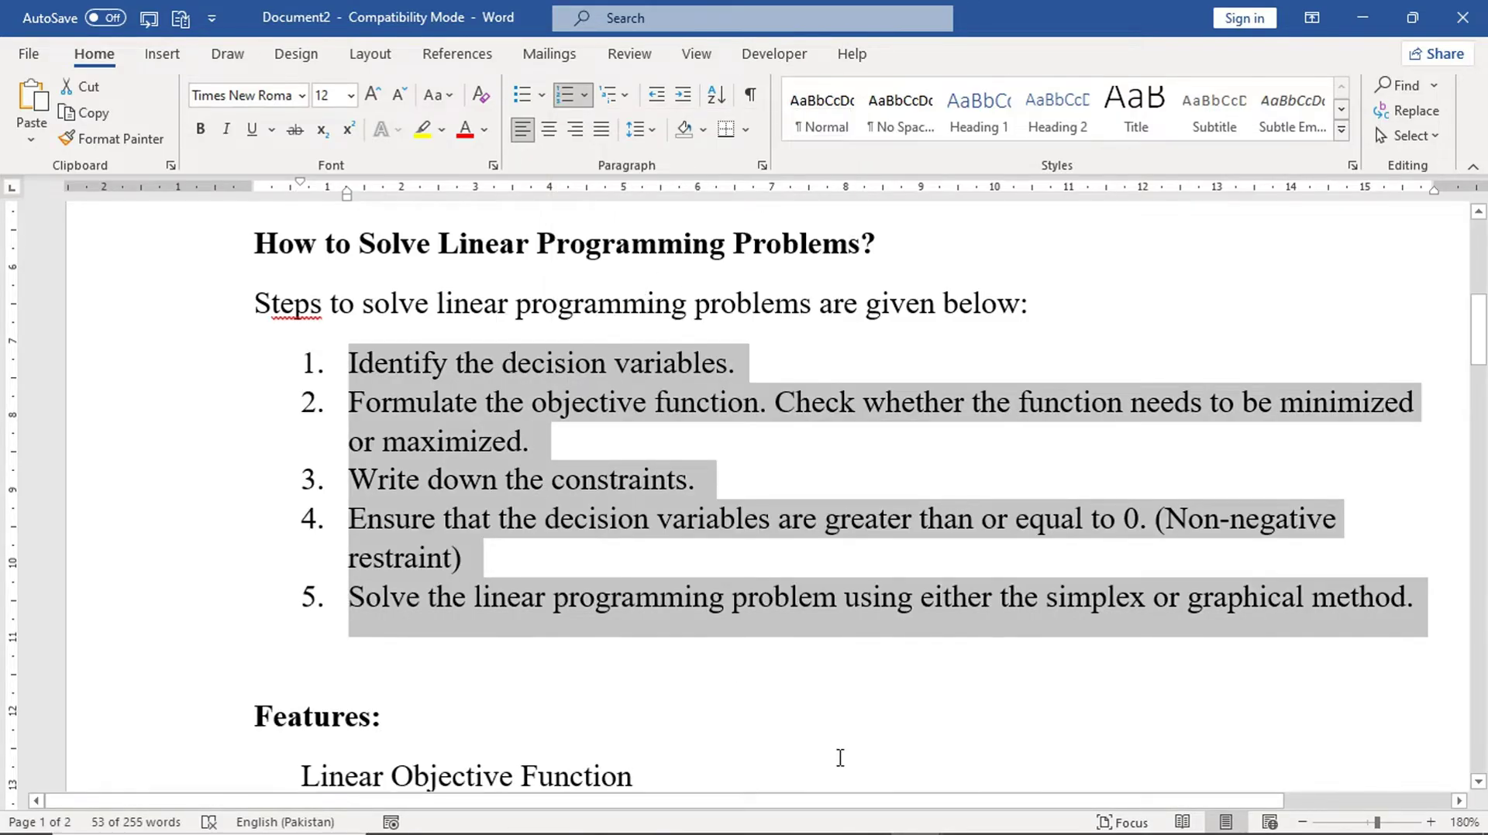
left_click(840, 758)
Make the five list numbers bold while the step text stays regular.
scroll(839, 758, "down", 2)
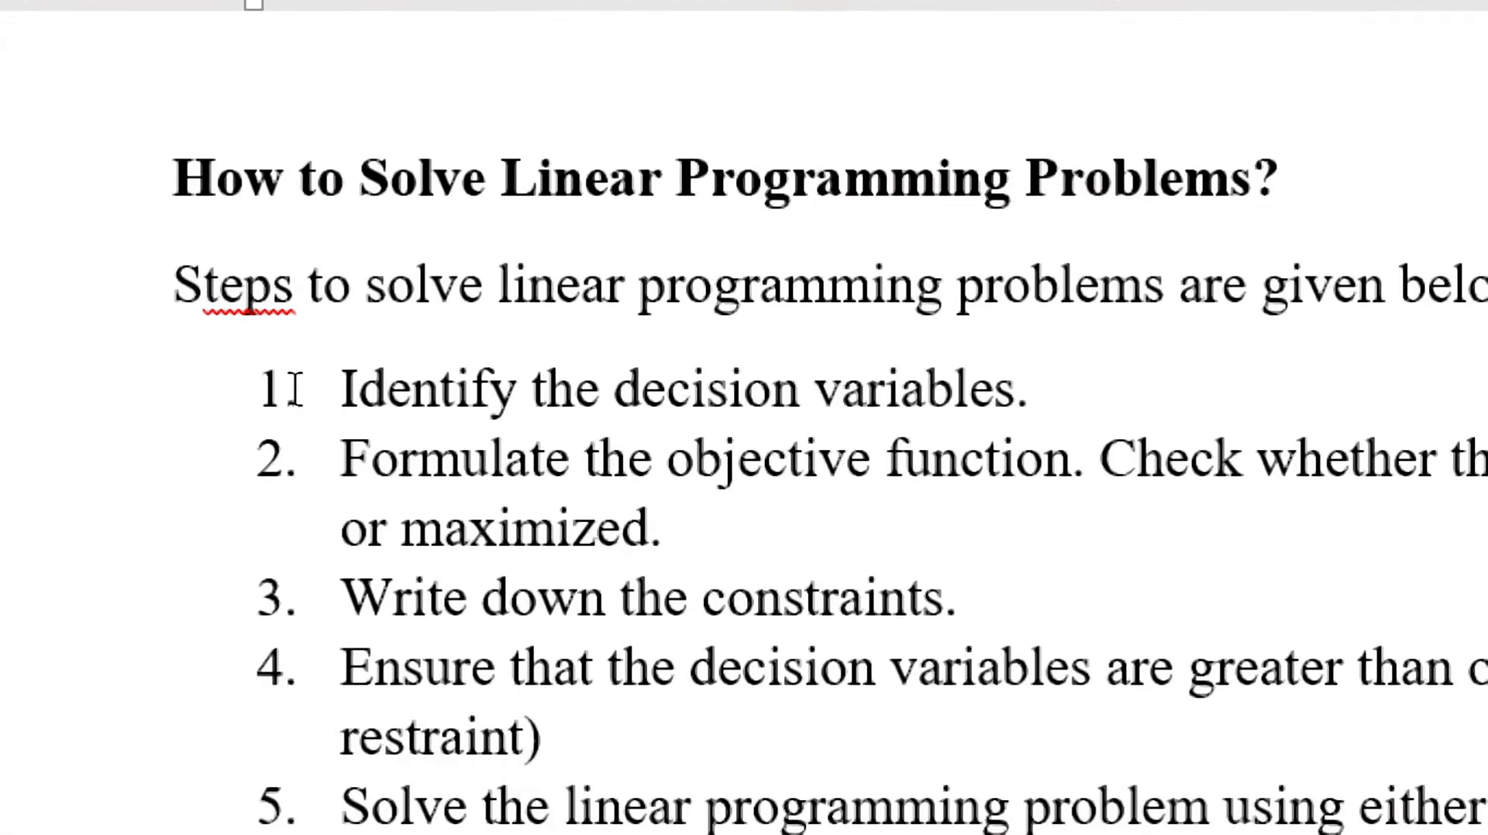
left_click(279, 389)
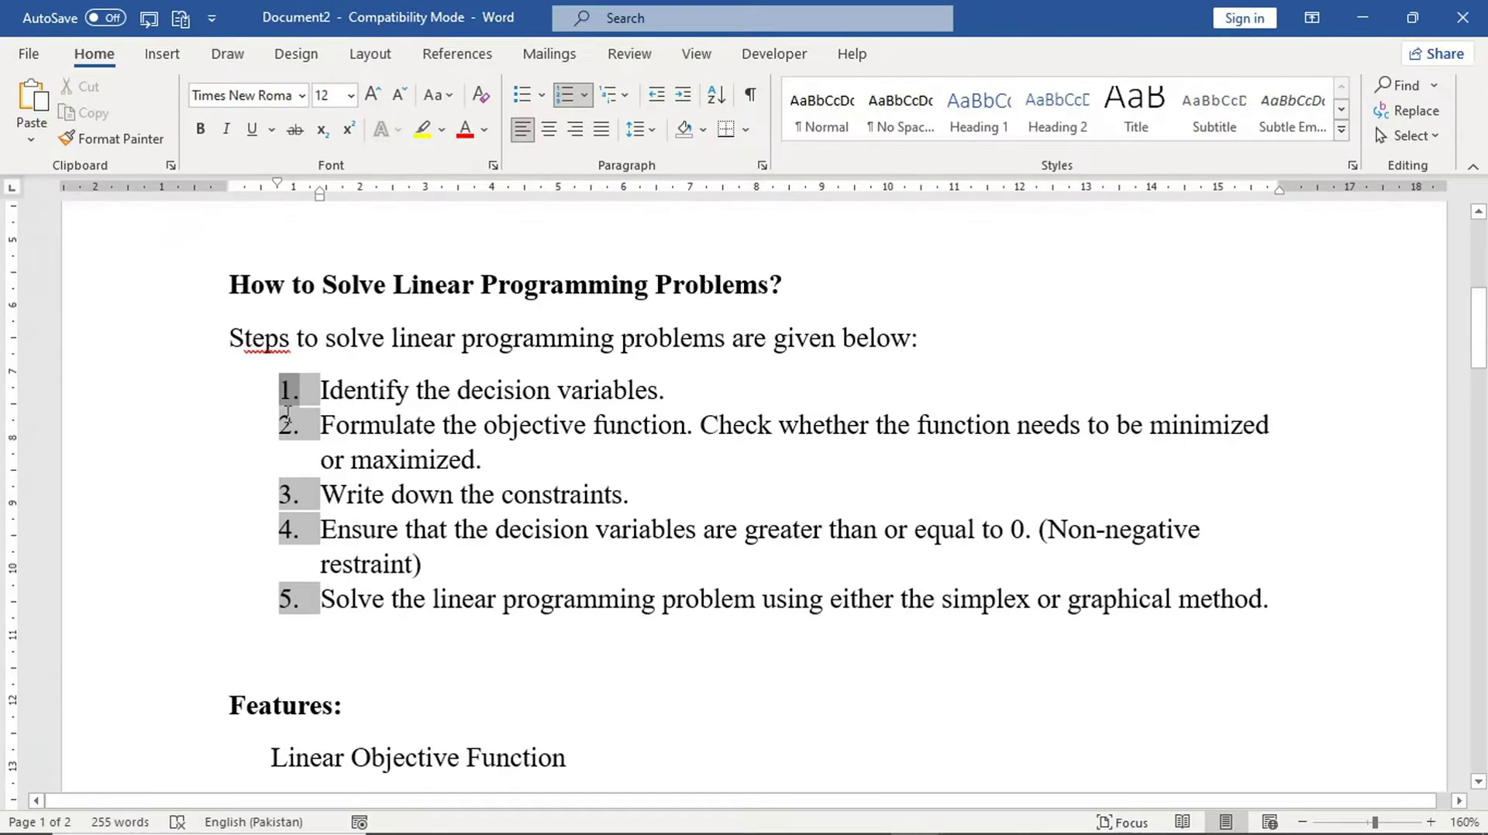
left_click(203, 129)
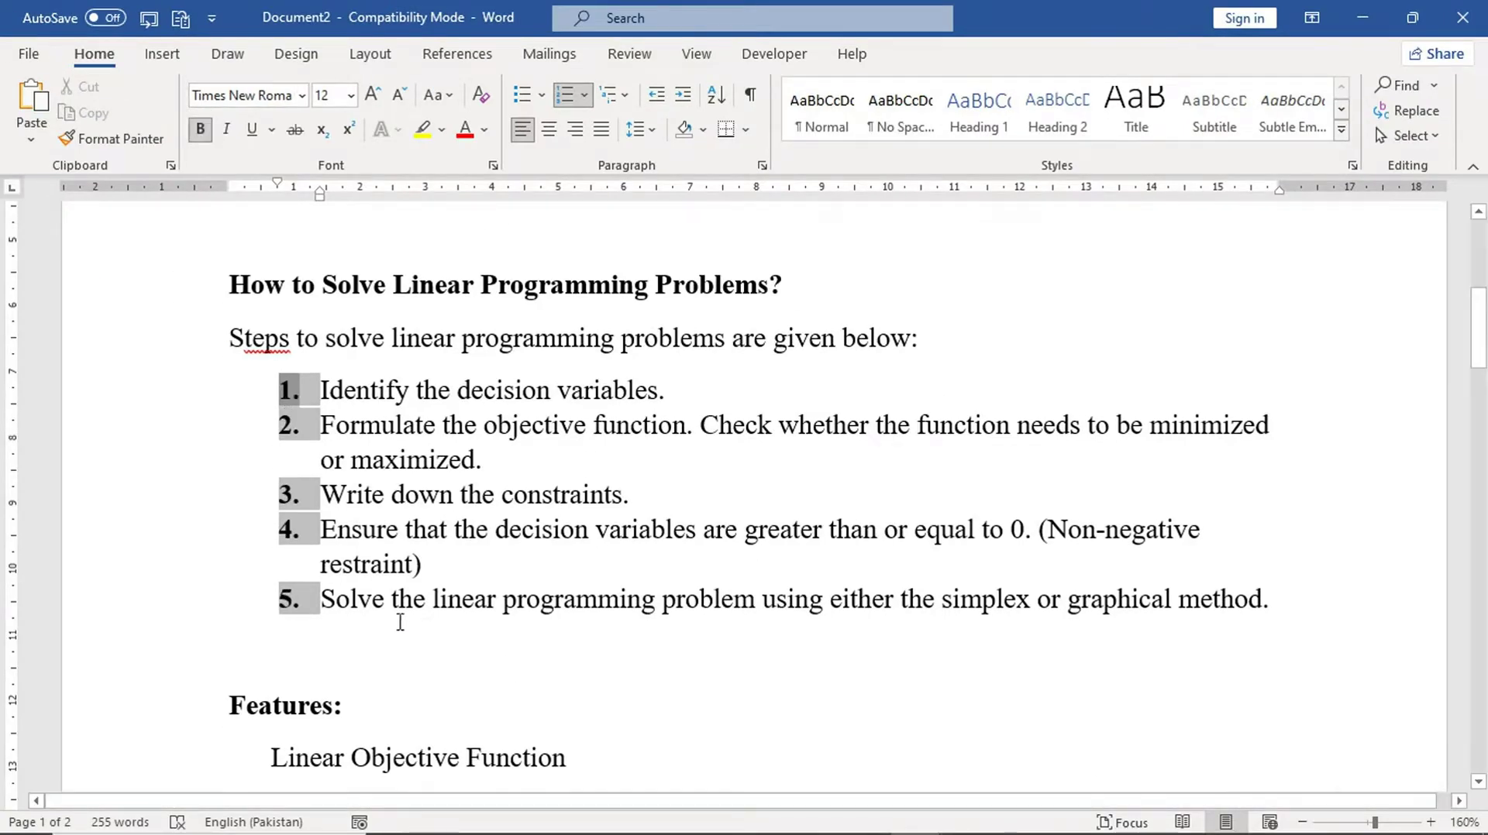
left_click(543, 691)
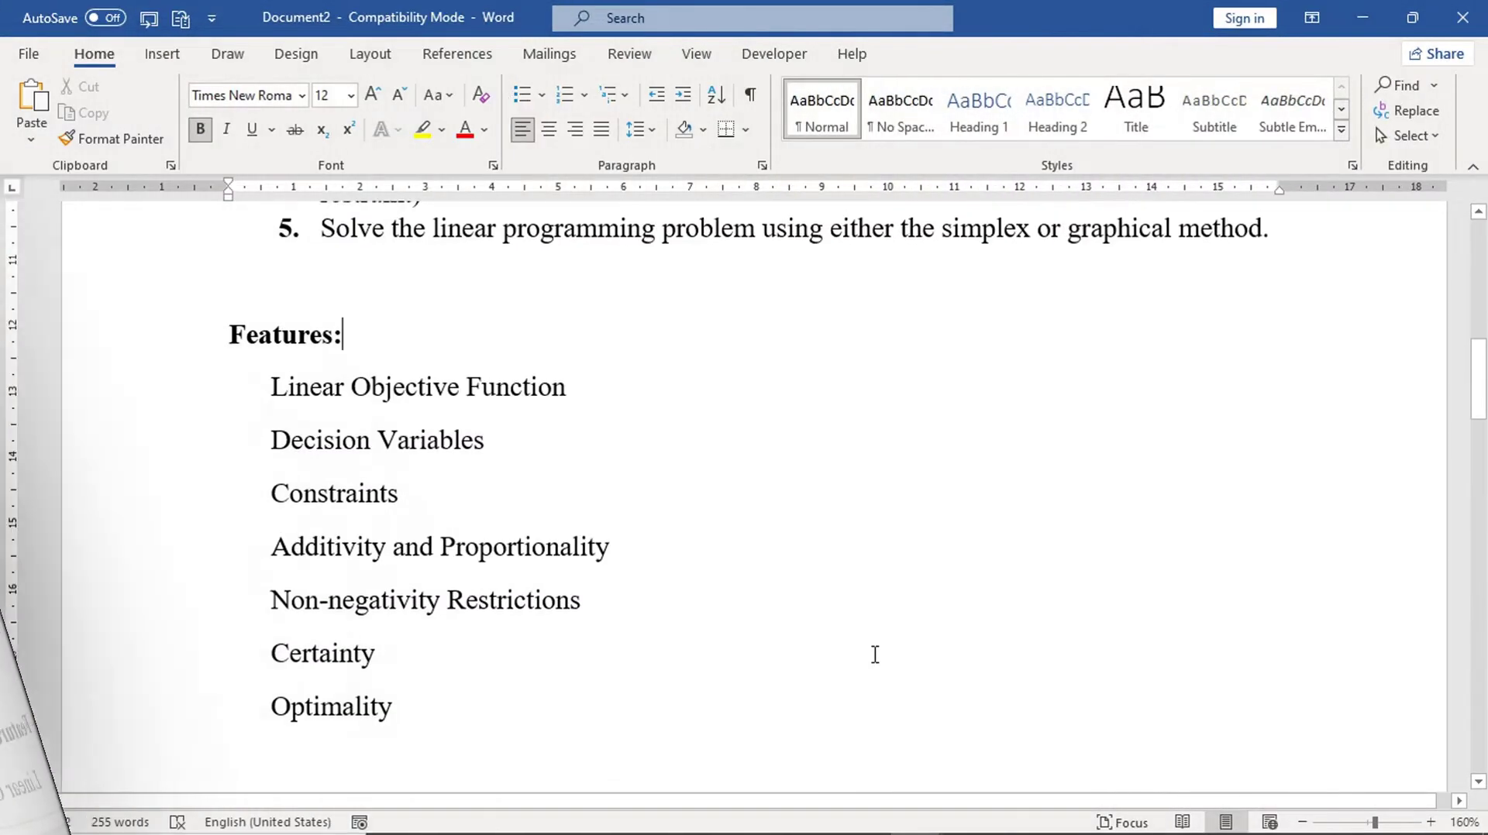
Scroll to the Features section and clear a stray selection of the numbered steps.
scroll(875, 654, "down", 2)
scroll(730, 612, "up", 1)
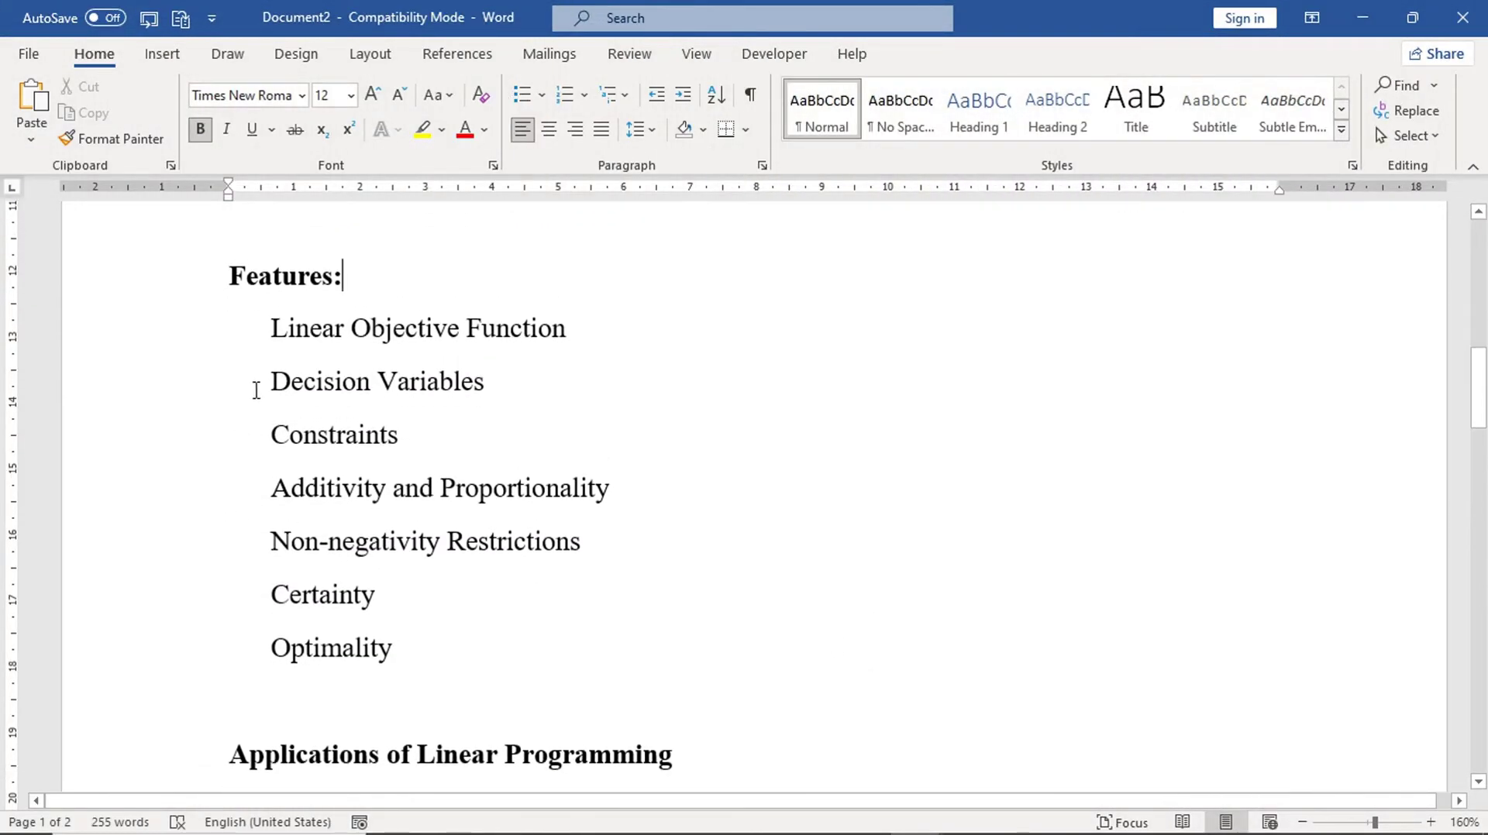
left_click_drag(190, 338, 229, 652)
scroll(872, 544, "up", 3)
scroll(868, 534, "up", 6)
scroll(868, 535, "down", 2)
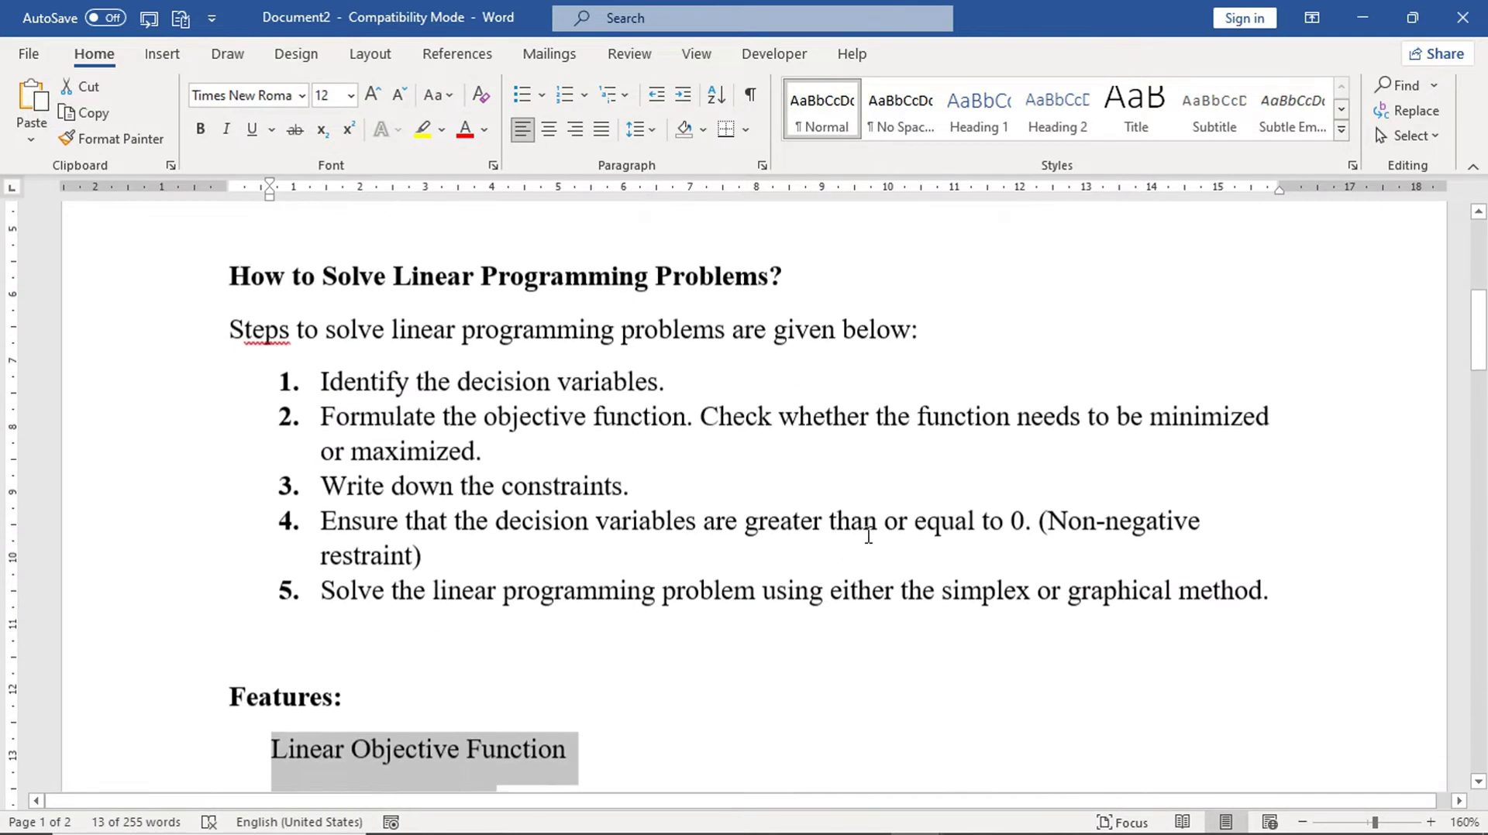
left_click_drag(219, 374, 644, 651)
left_click(646, 642)
scroll(645, 641, "down", 5)
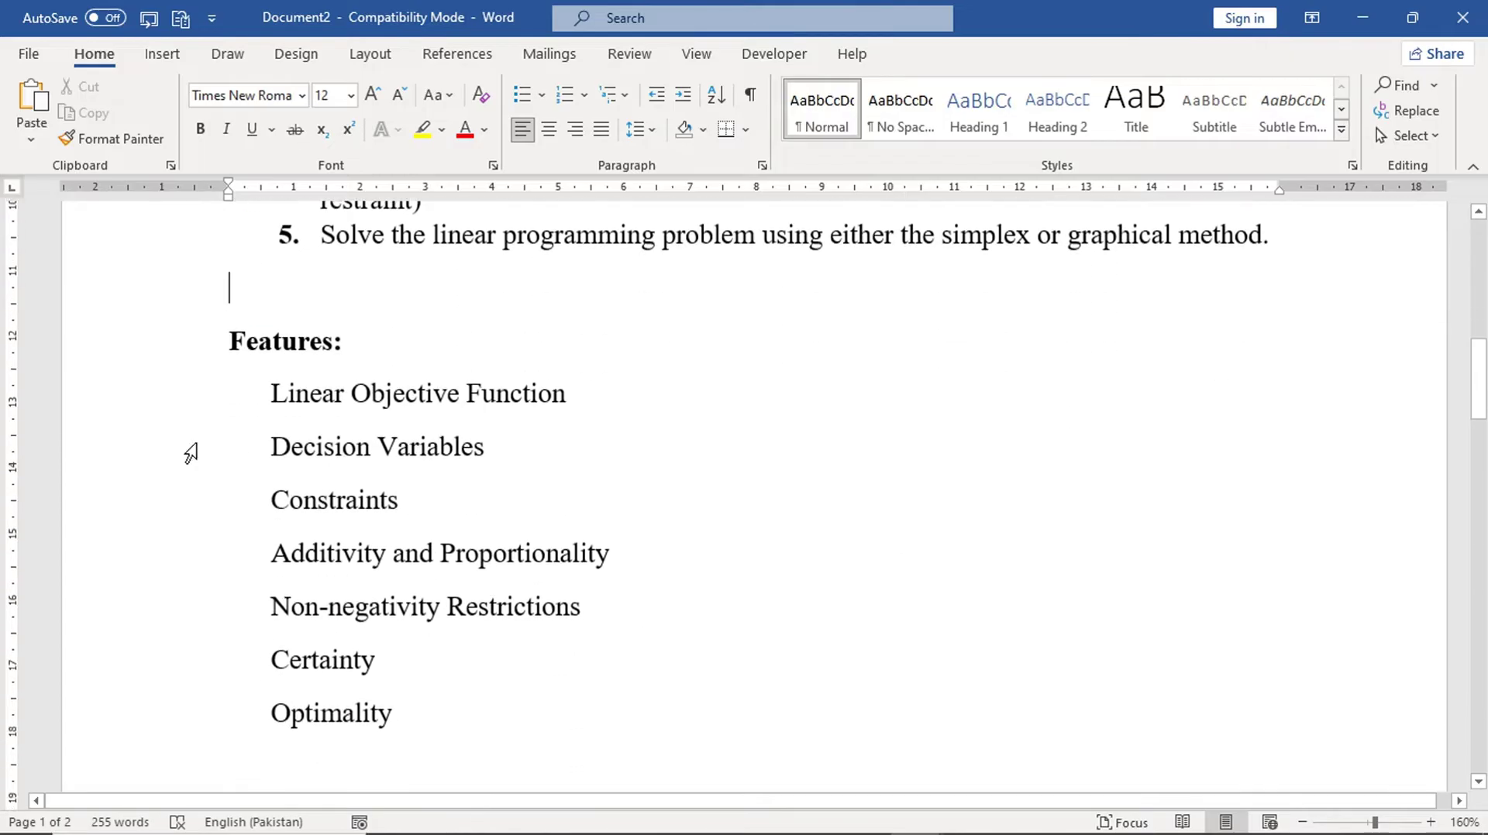
Give the seven Features lines, Linear Objective Function through Optimality, filled round bullets.
left_click_drag(196, 399, 209, 713)
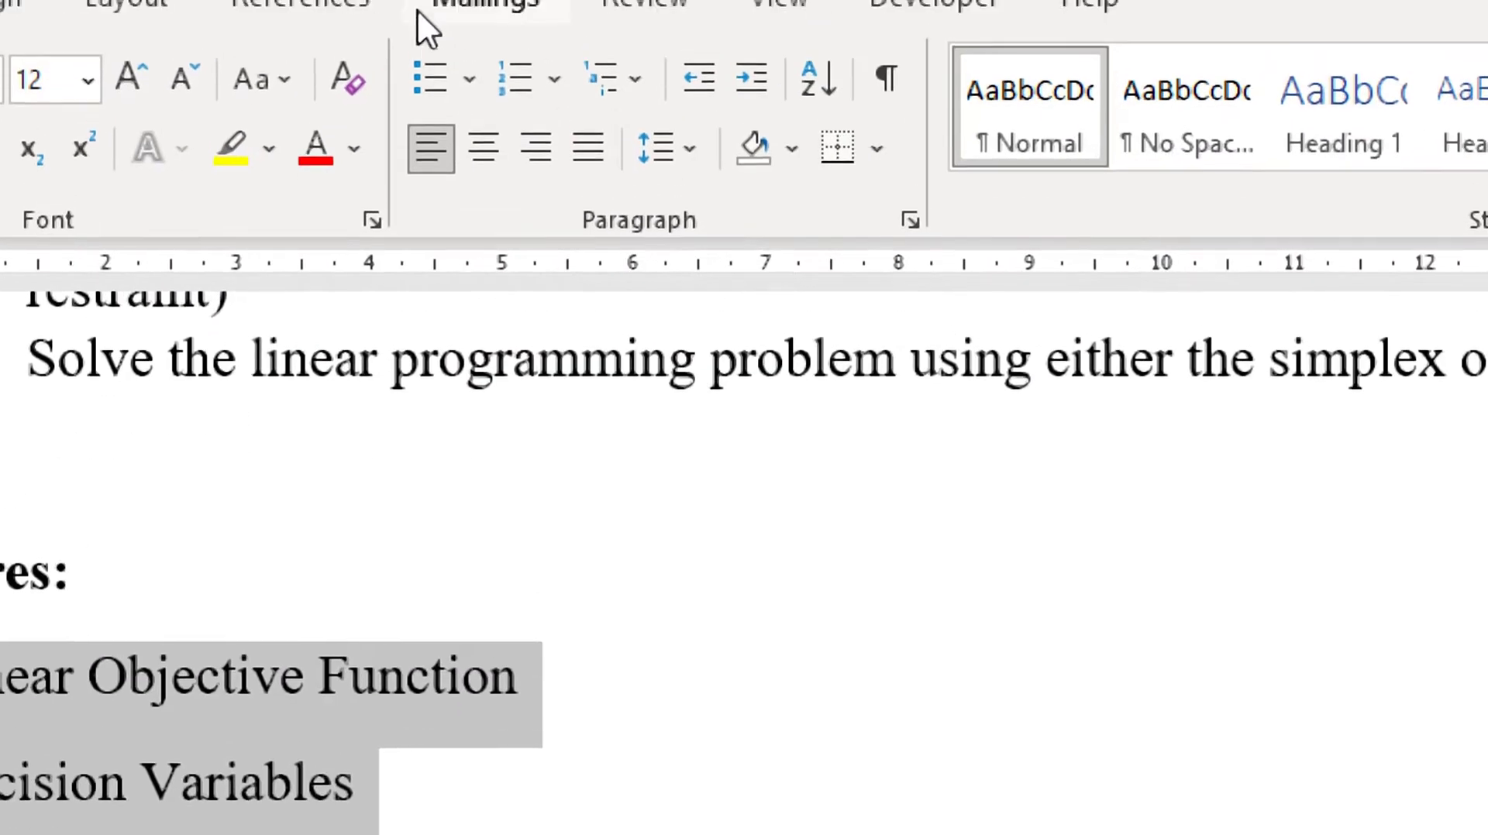
left_click(470, 95)
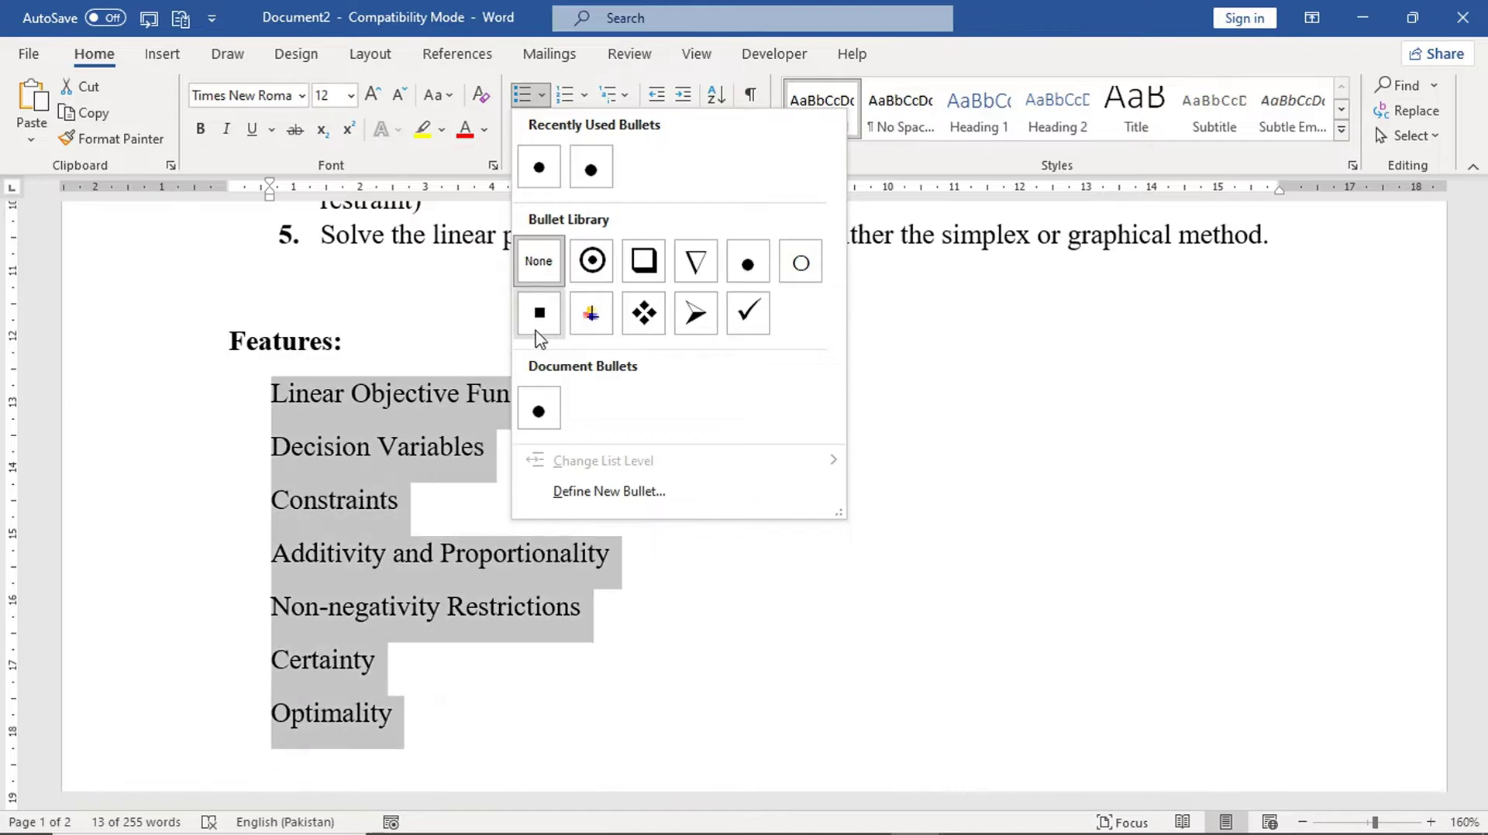
left_click(750, 265)
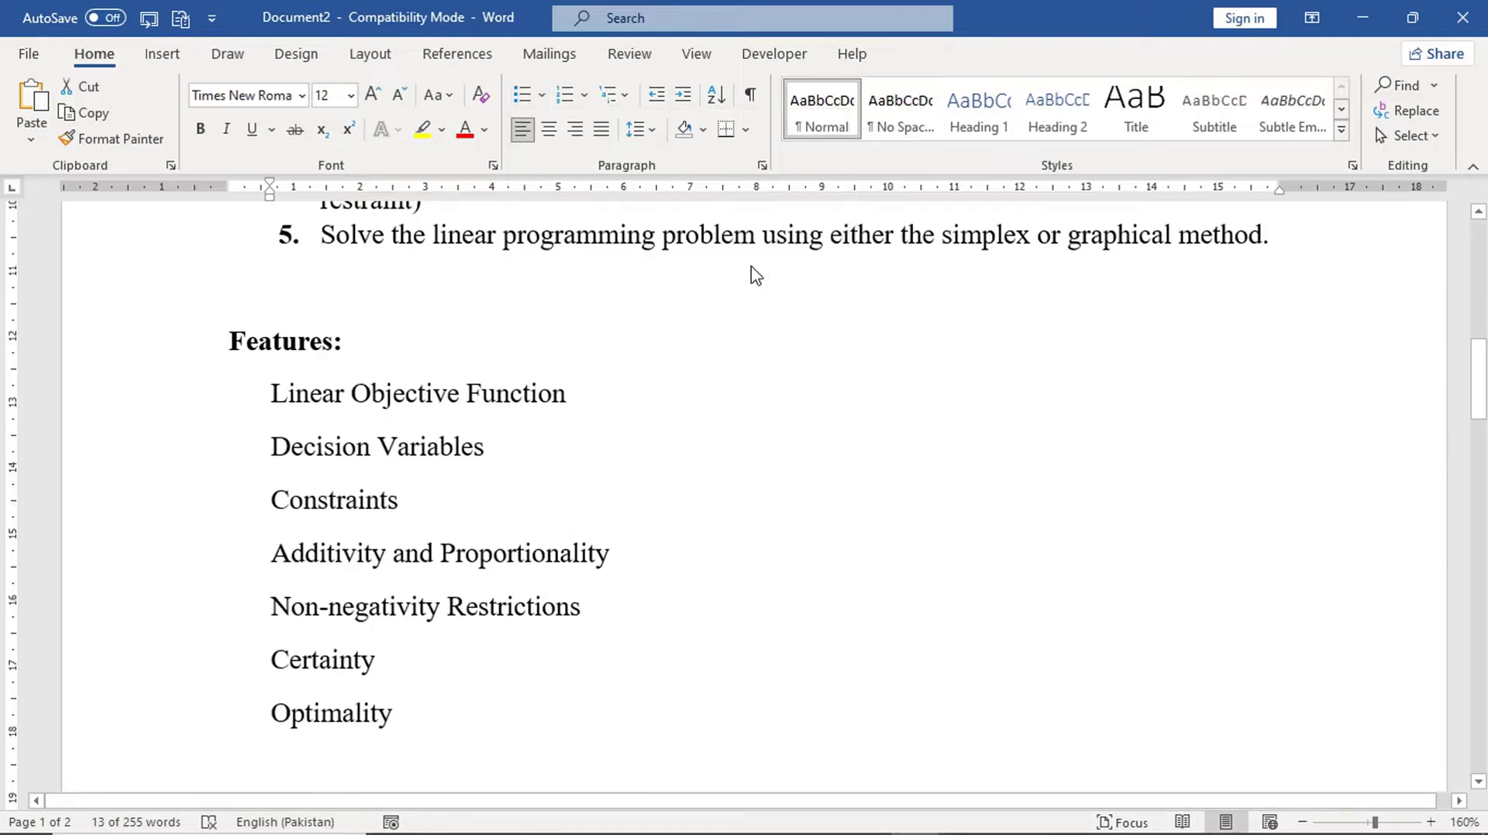
left_click(773, 490)
scroll(772, 490, "down", 3, "ctrl")
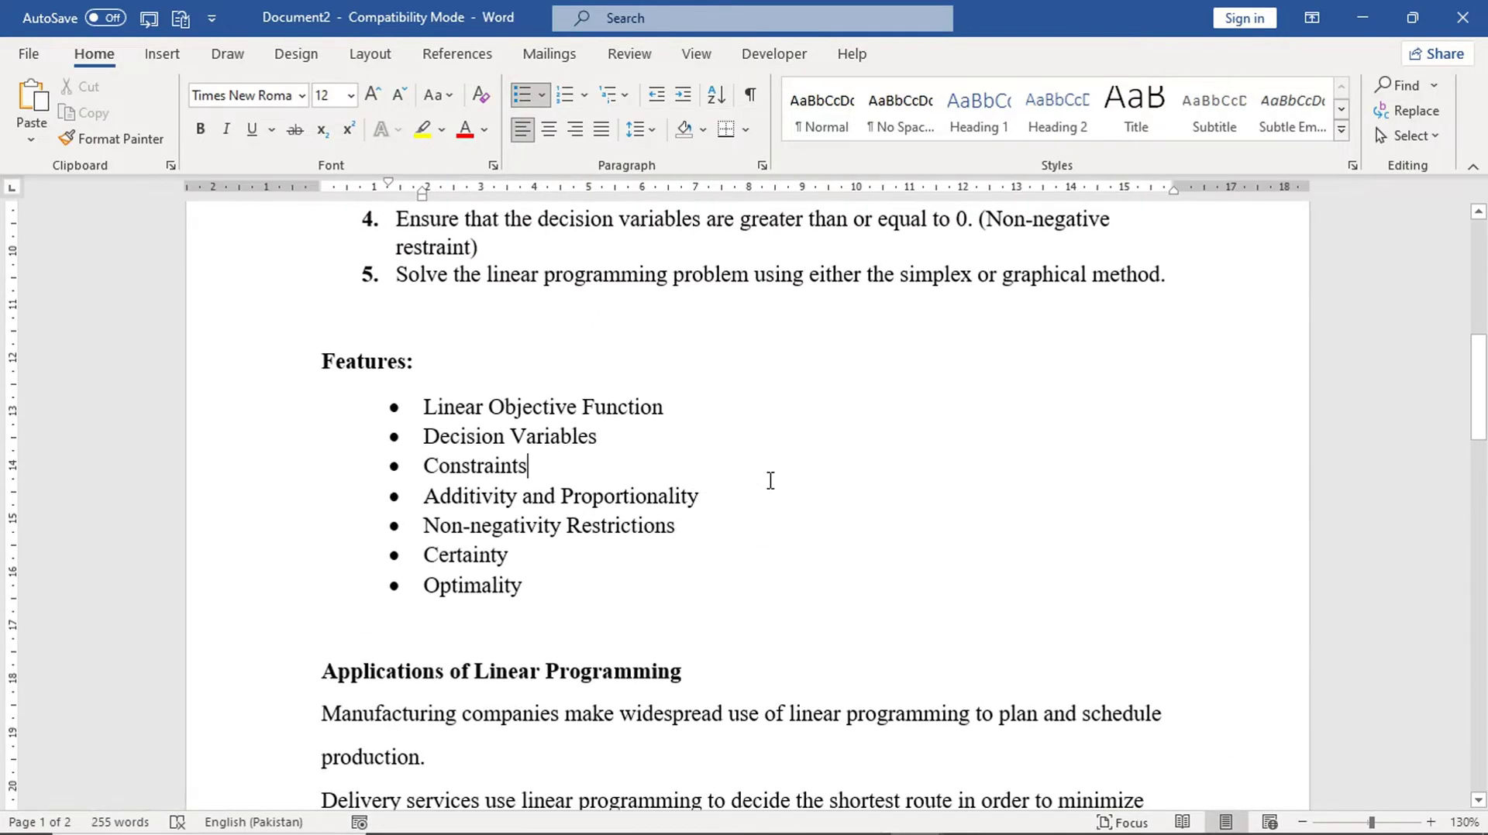
scroll(770, 480, "down", 4)
scroll(770, 480, "down", 1)
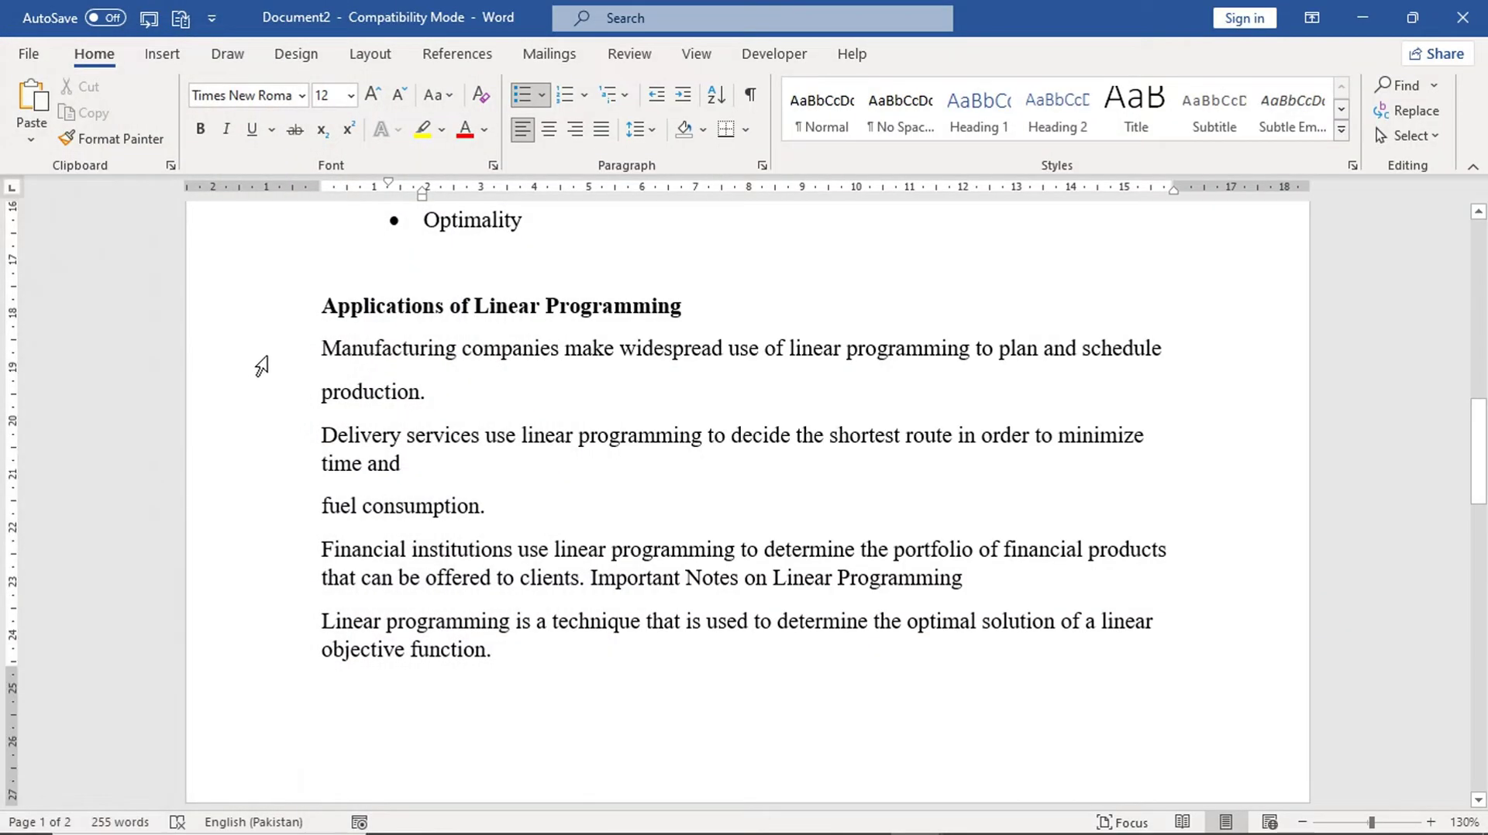
Apply hollow square bullets to the six Applications of Linear Programming lines across pages 1–2.
left_click_drag(263, 366, 1178, 484)
scroll(571, 379, "up", 10)
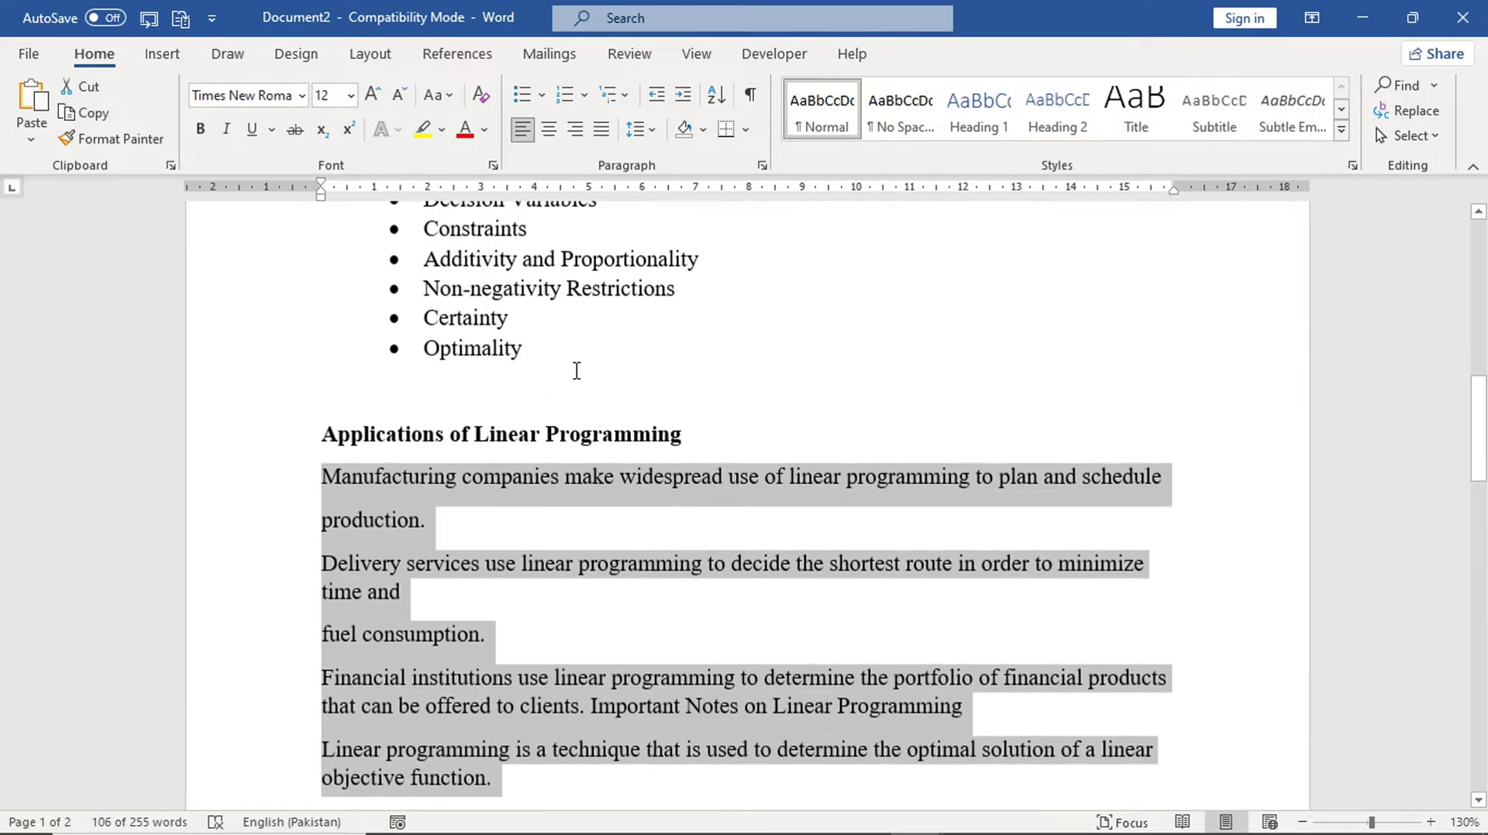
left_click(541, 95)
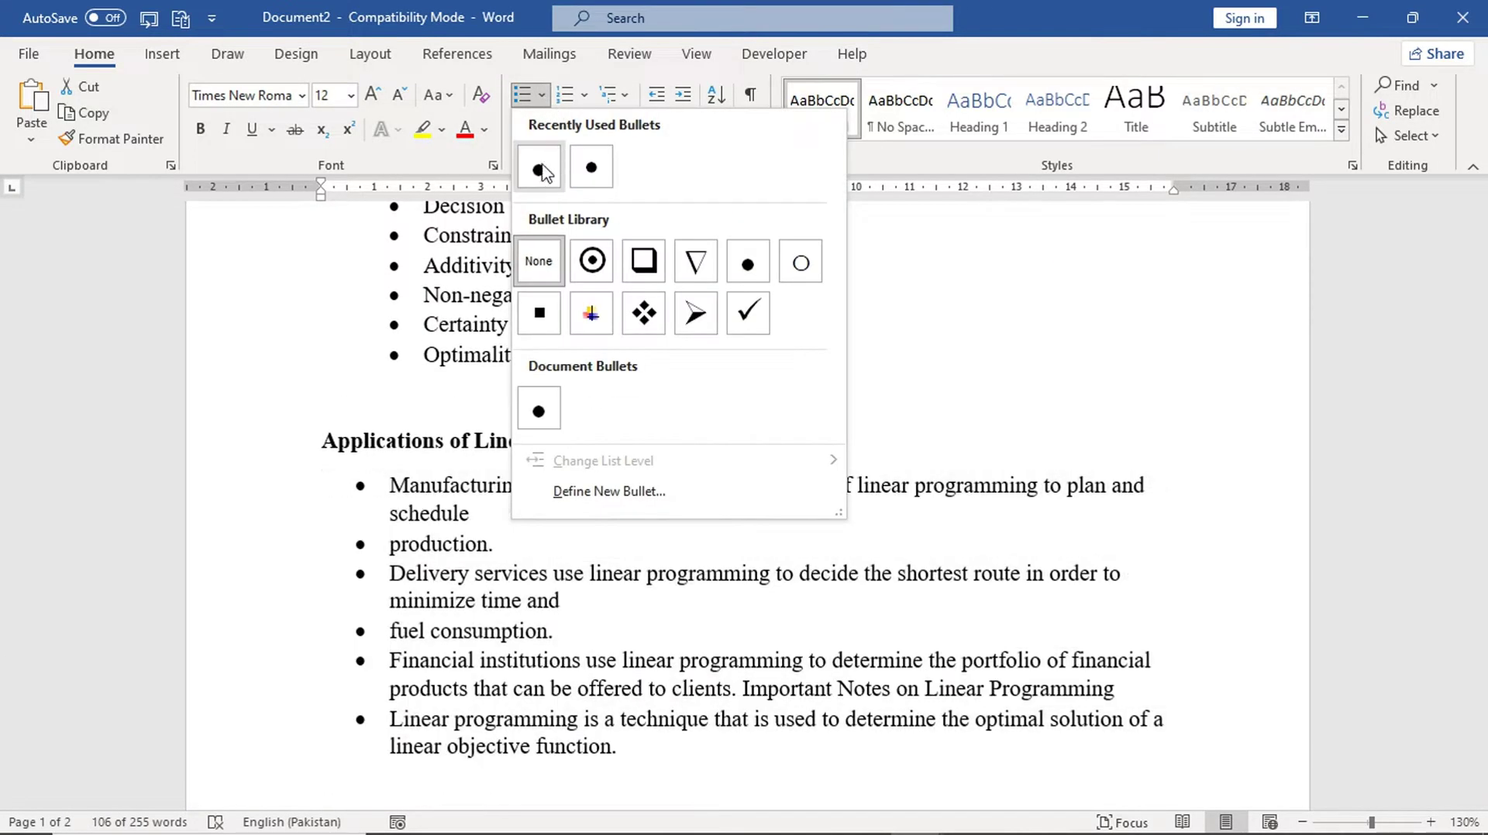
left_click(649, 262)
scroll(565, 550, "down", 2)
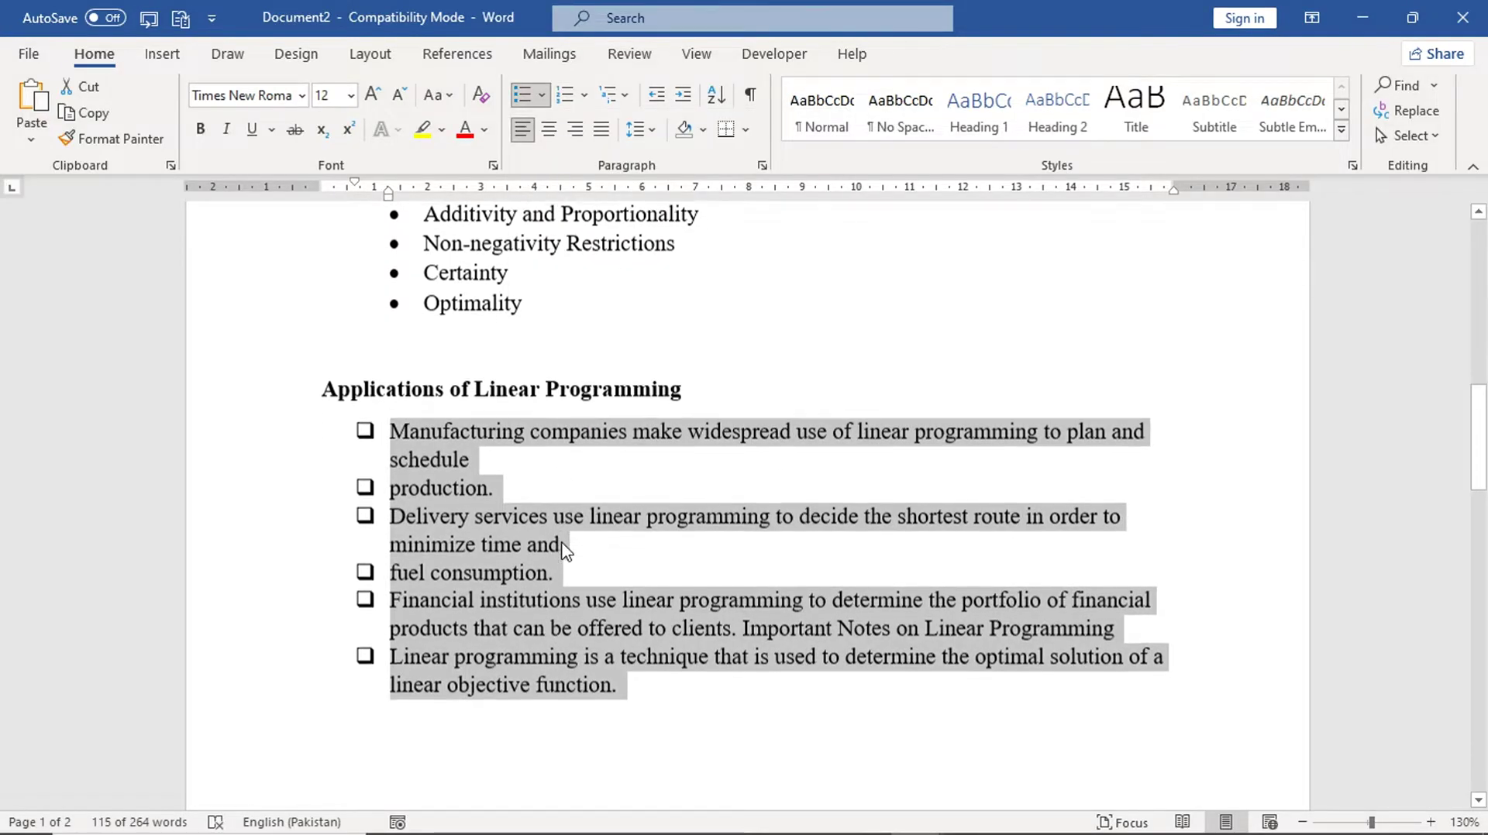
scroll(566, 550, "up", 1)
scroll(926, 558, "down", 3)
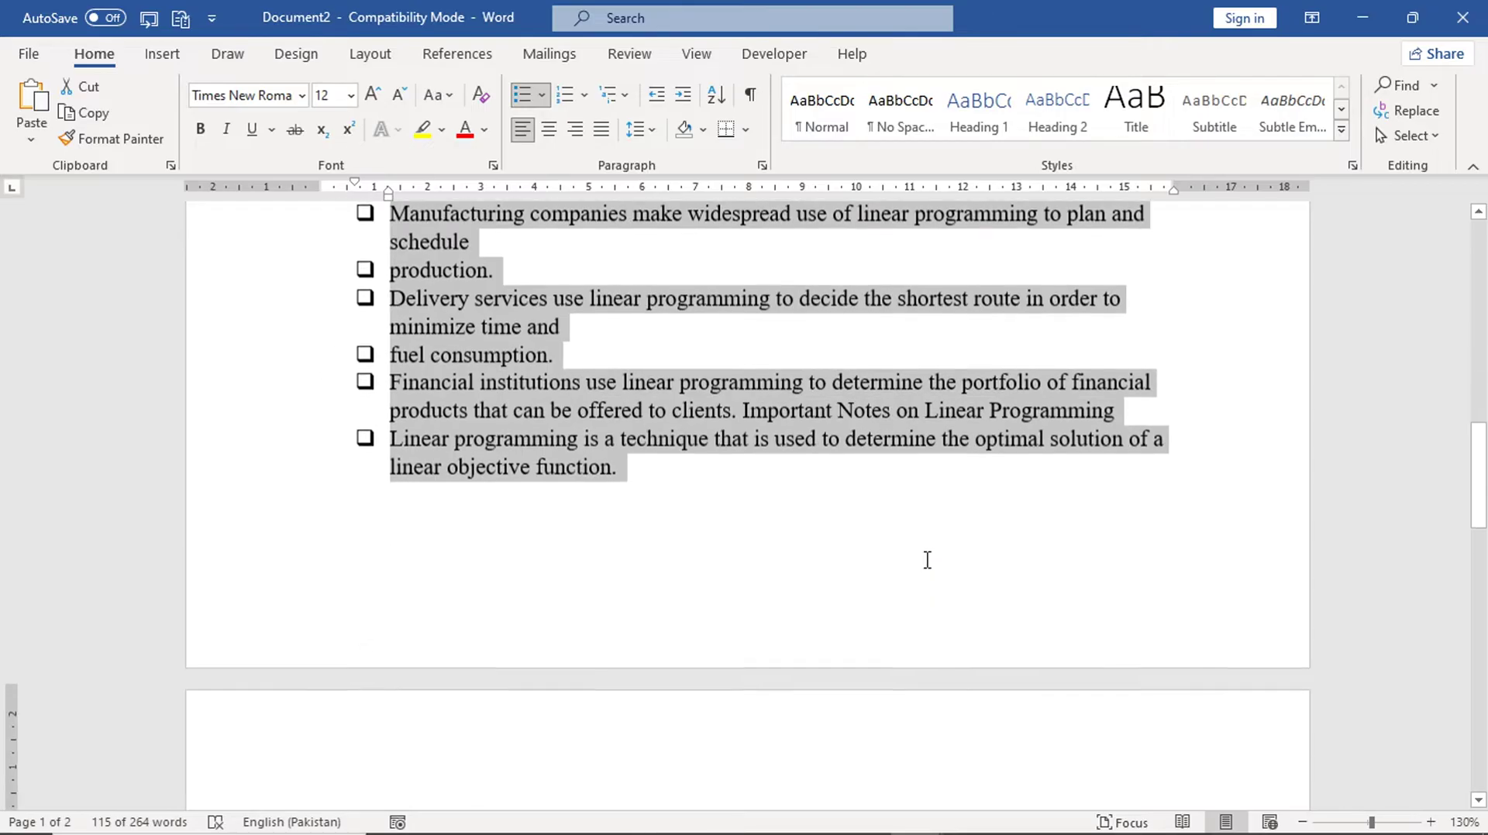
scroll(926, 566, "up", 5)
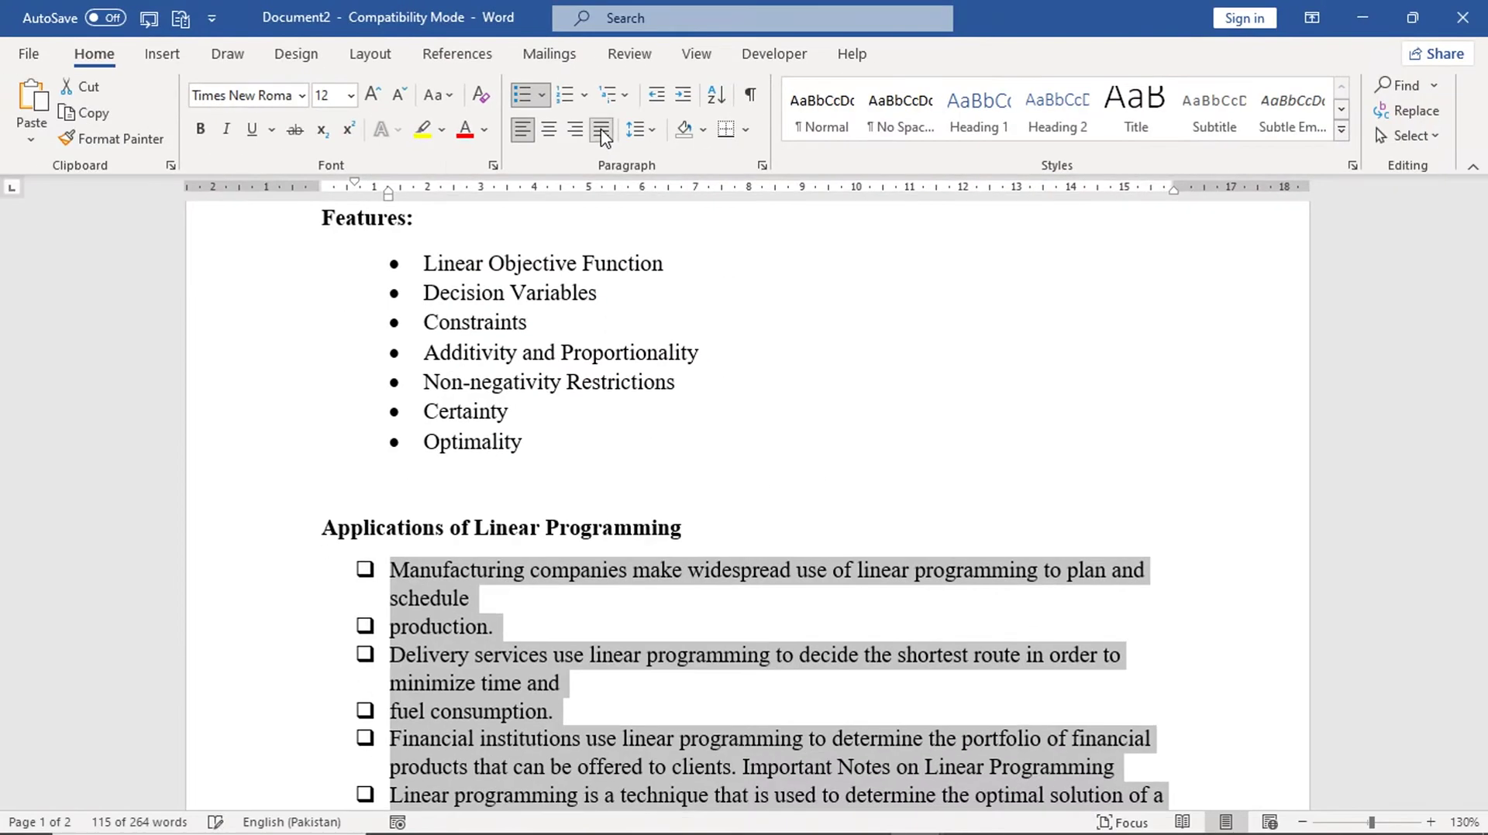
Justify the selected square-bulleted Applications list.
left_click(603, 134)
scroll(1262, 382, "down", 3)
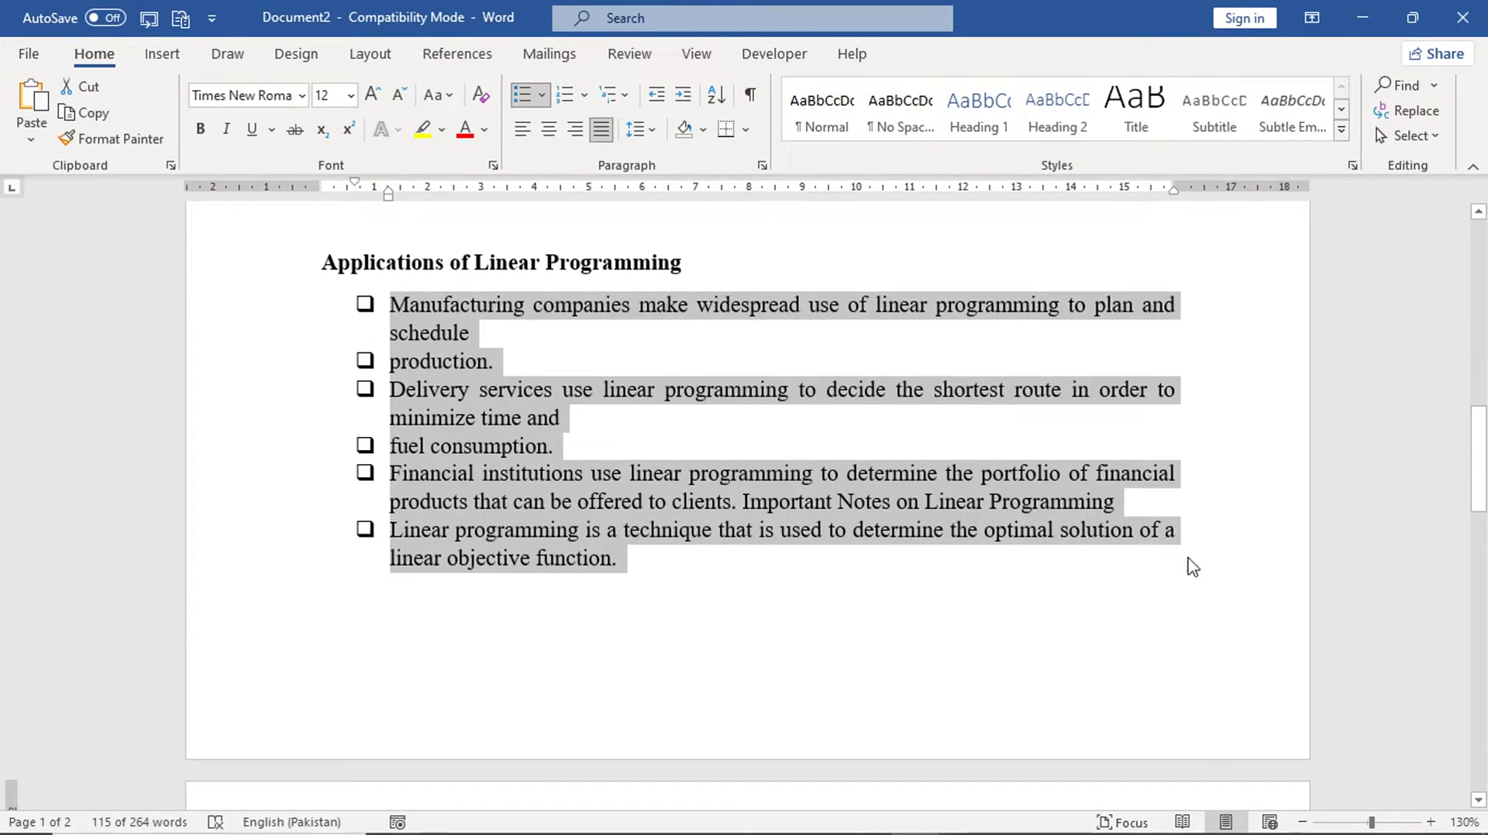
left_click(1186, 683)
scroll(1186, 682, "down", 5)
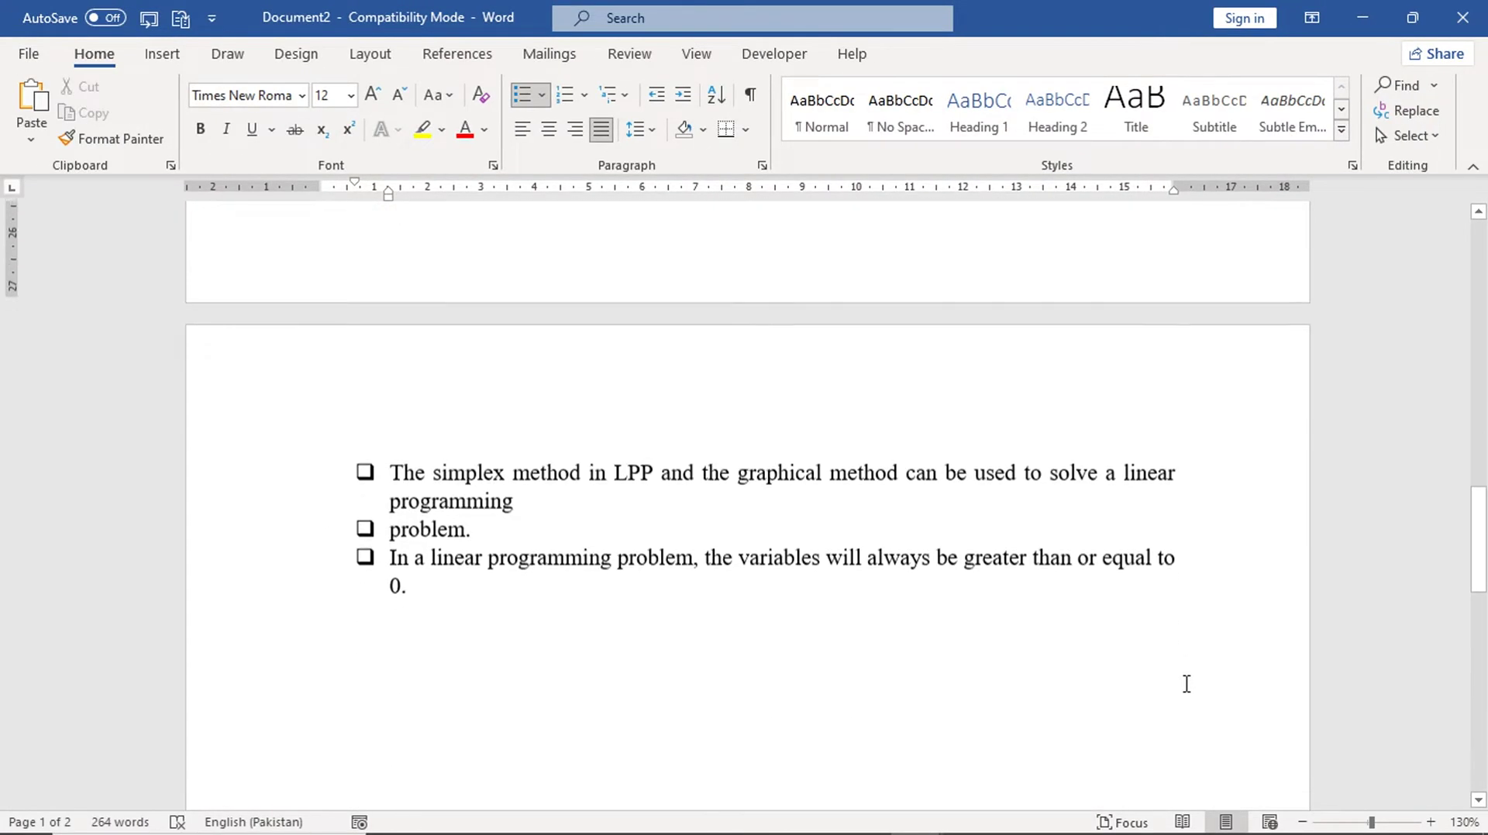
scroll(1185, 683, "up", 4)
scroll(1185, 685, "down", 3)
Open the page 2 header, close Header and Footer, and return to the top.
double_click(1187, 695)
scroll(1190, 696, "down", 5)
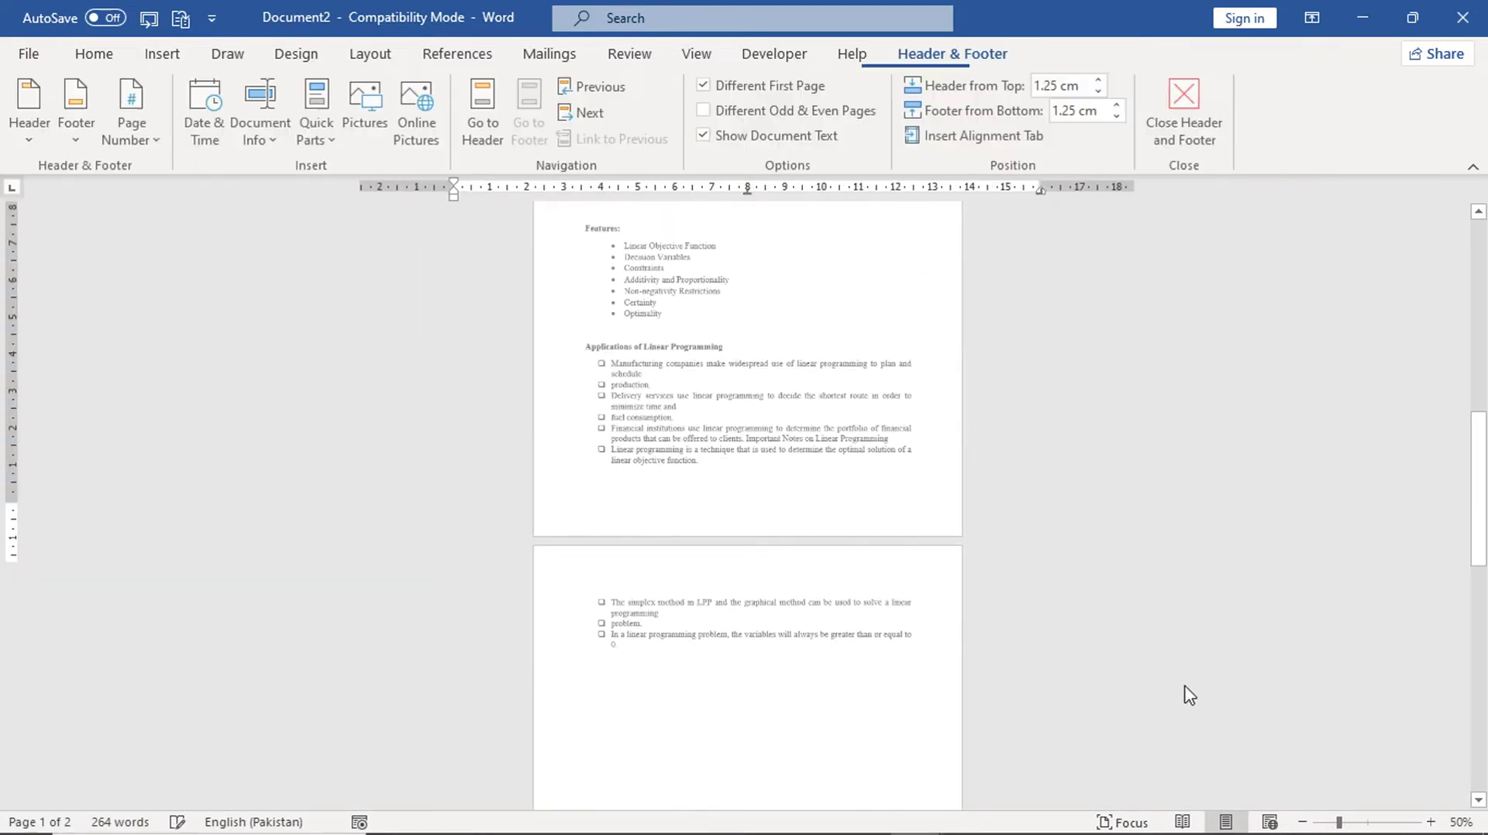
left_click(1185, 108)
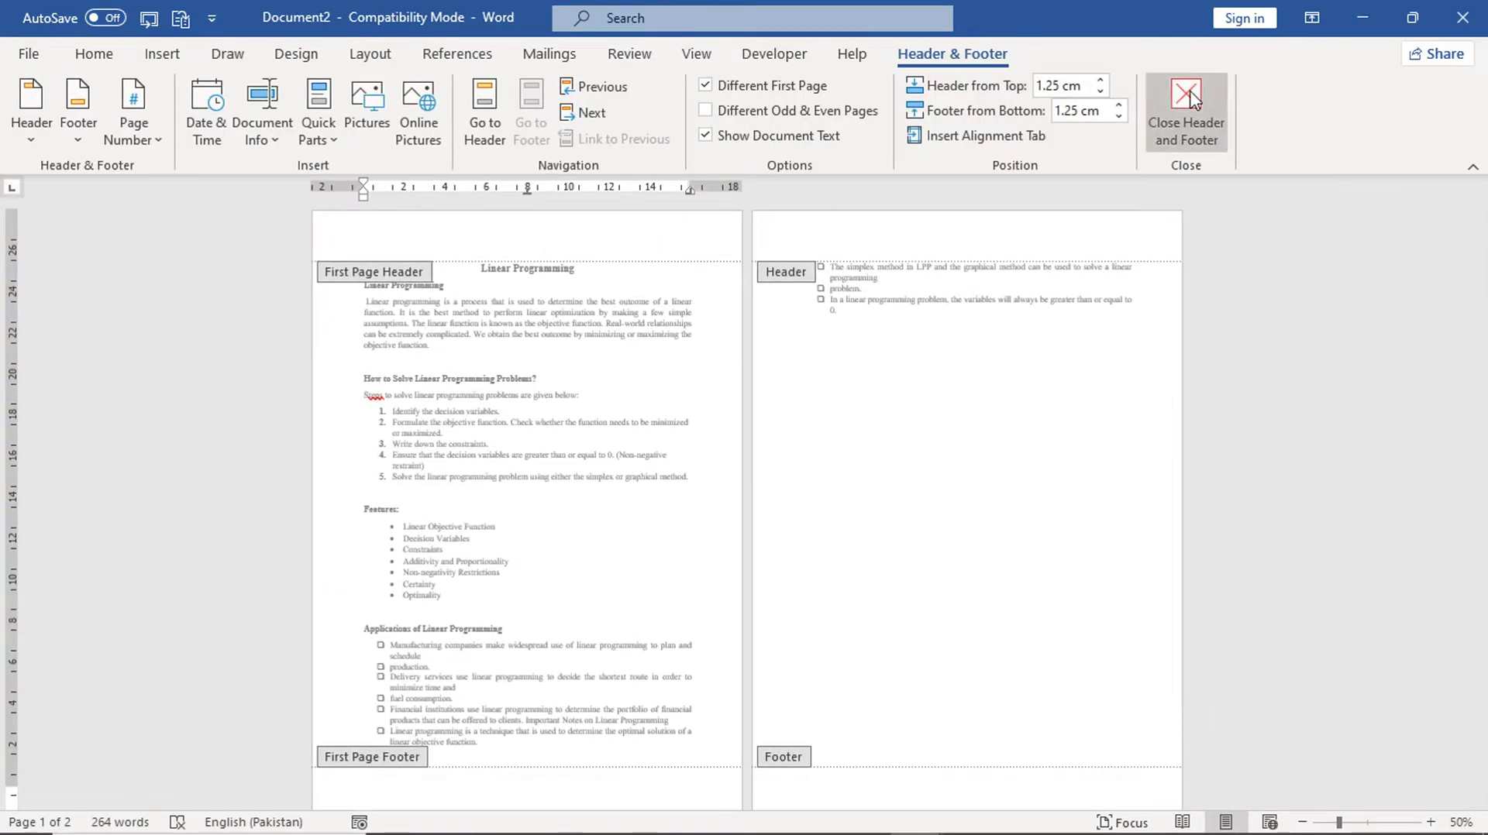
scroll(794, 320, "up", 3)
scroll(794, 319, "up", 2)
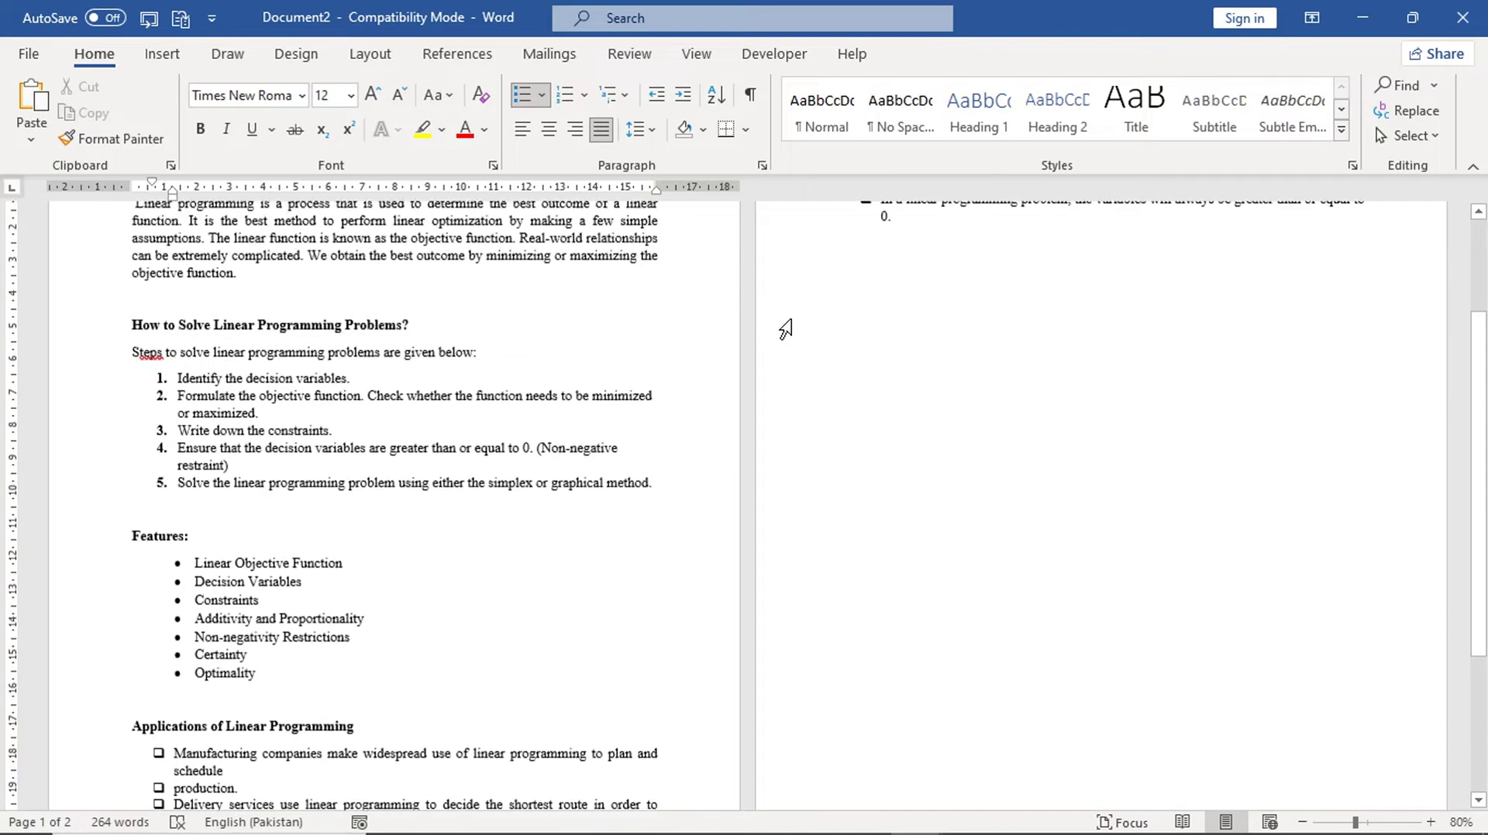
scroll(793, 319, "up", 3)
scroll(796, 319, "up", 3)
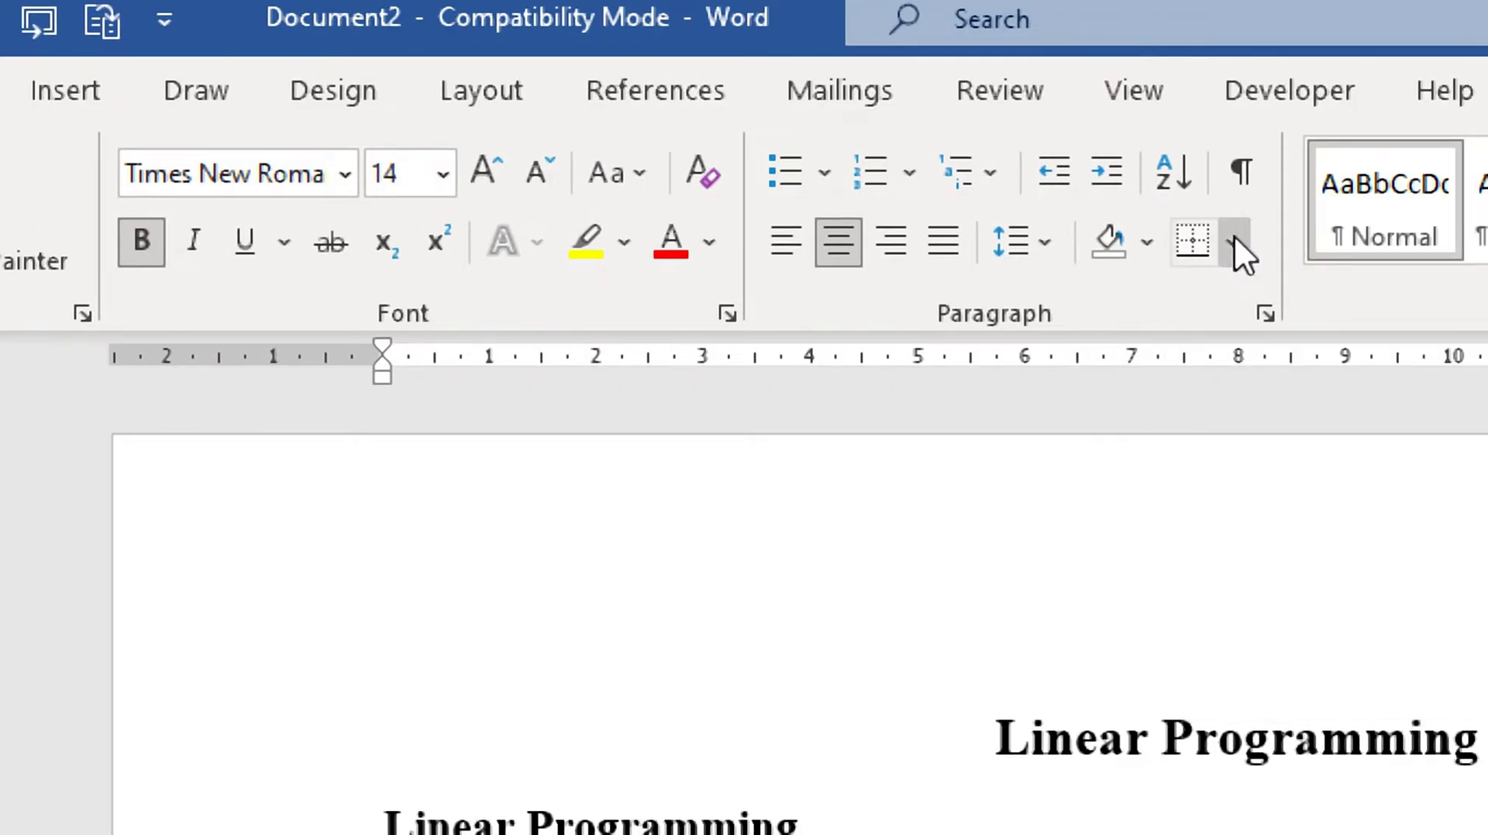
Add a single-line Box page border, 1 ½ pt wide, applied to the whole document.
left_click(1233, 236)
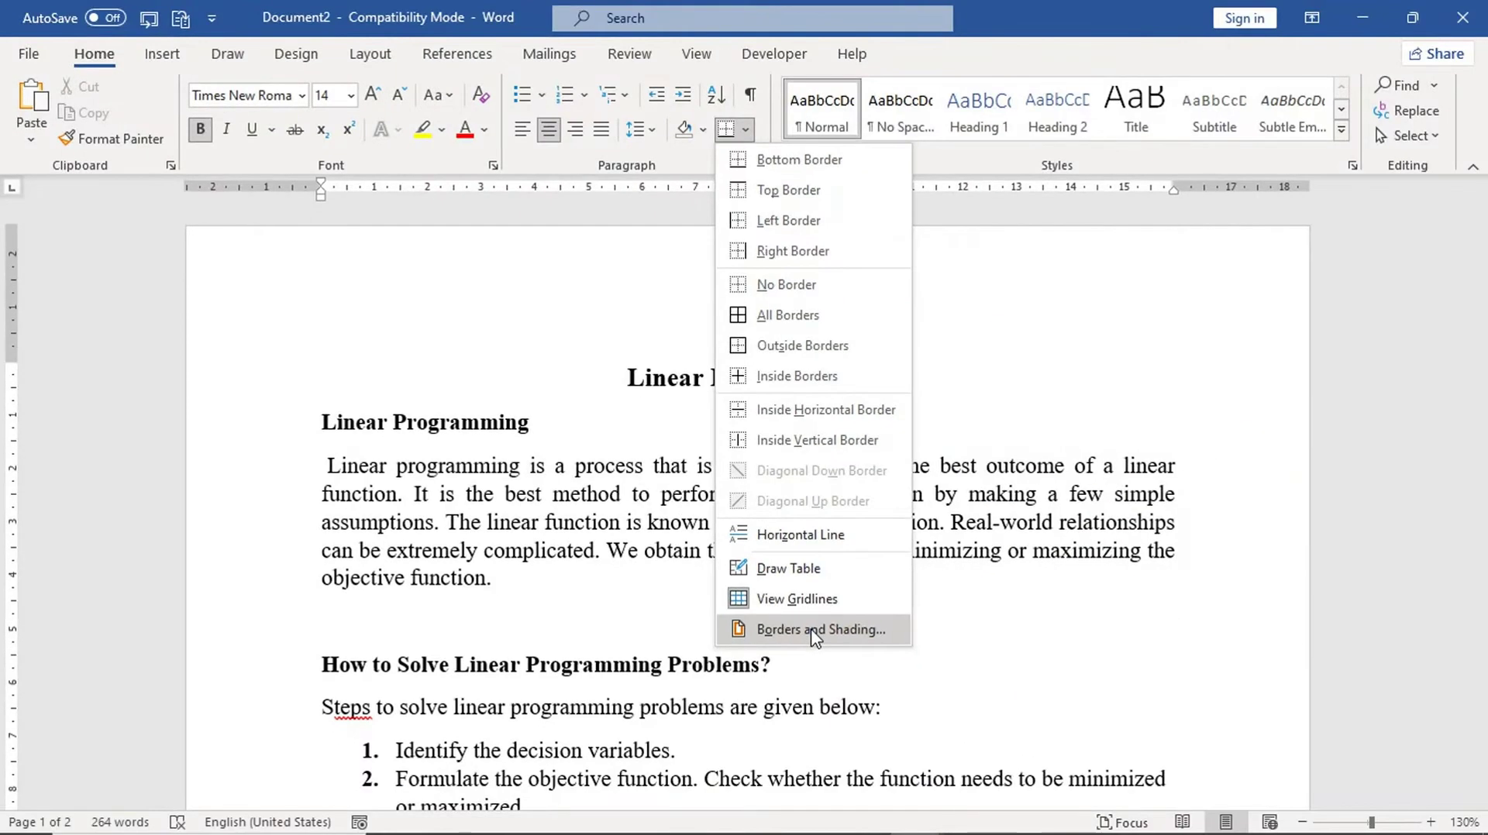
left_click(1288, 663)
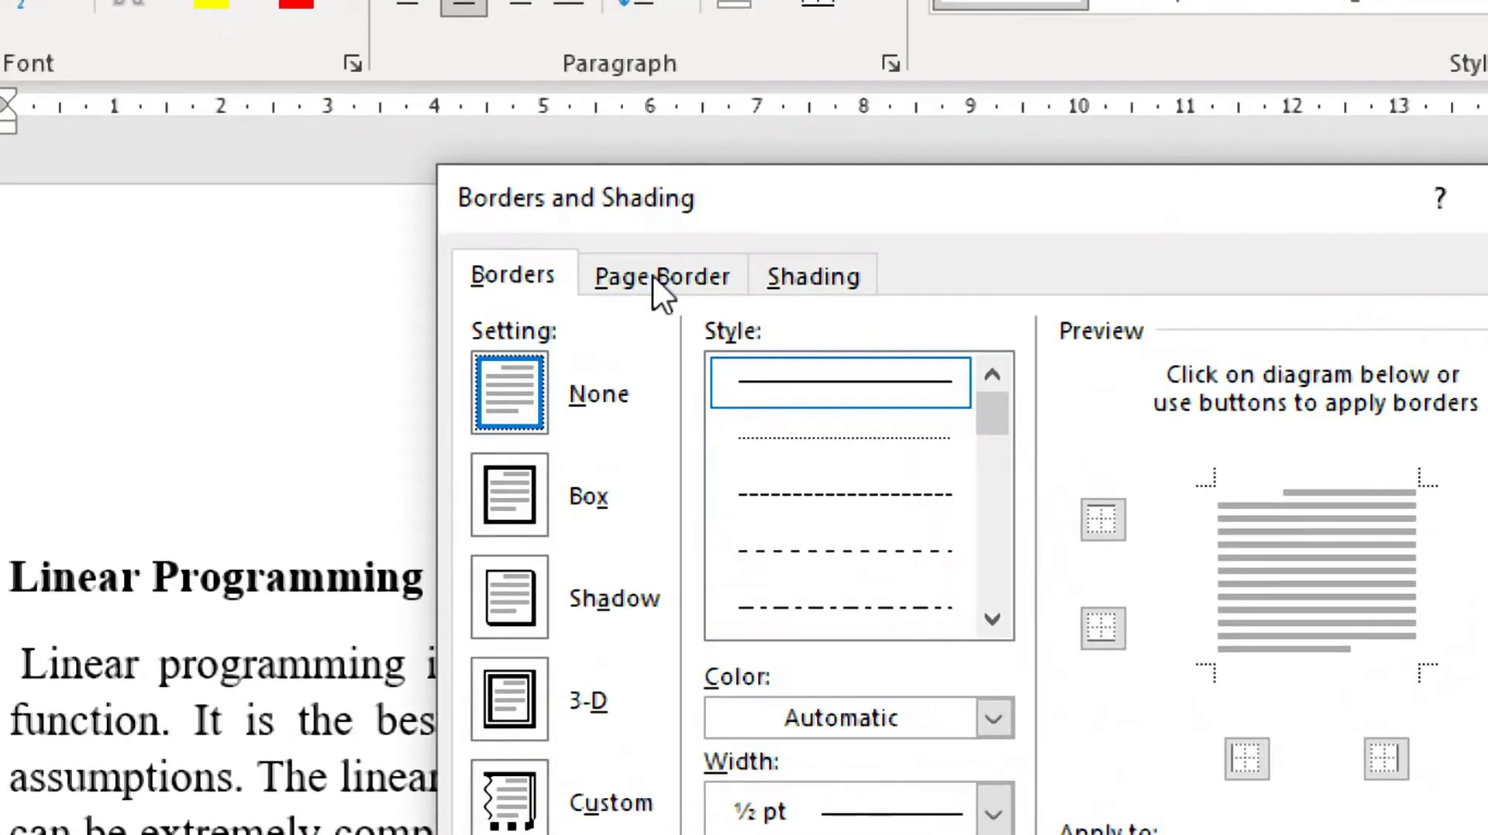
left_click(652, 275)
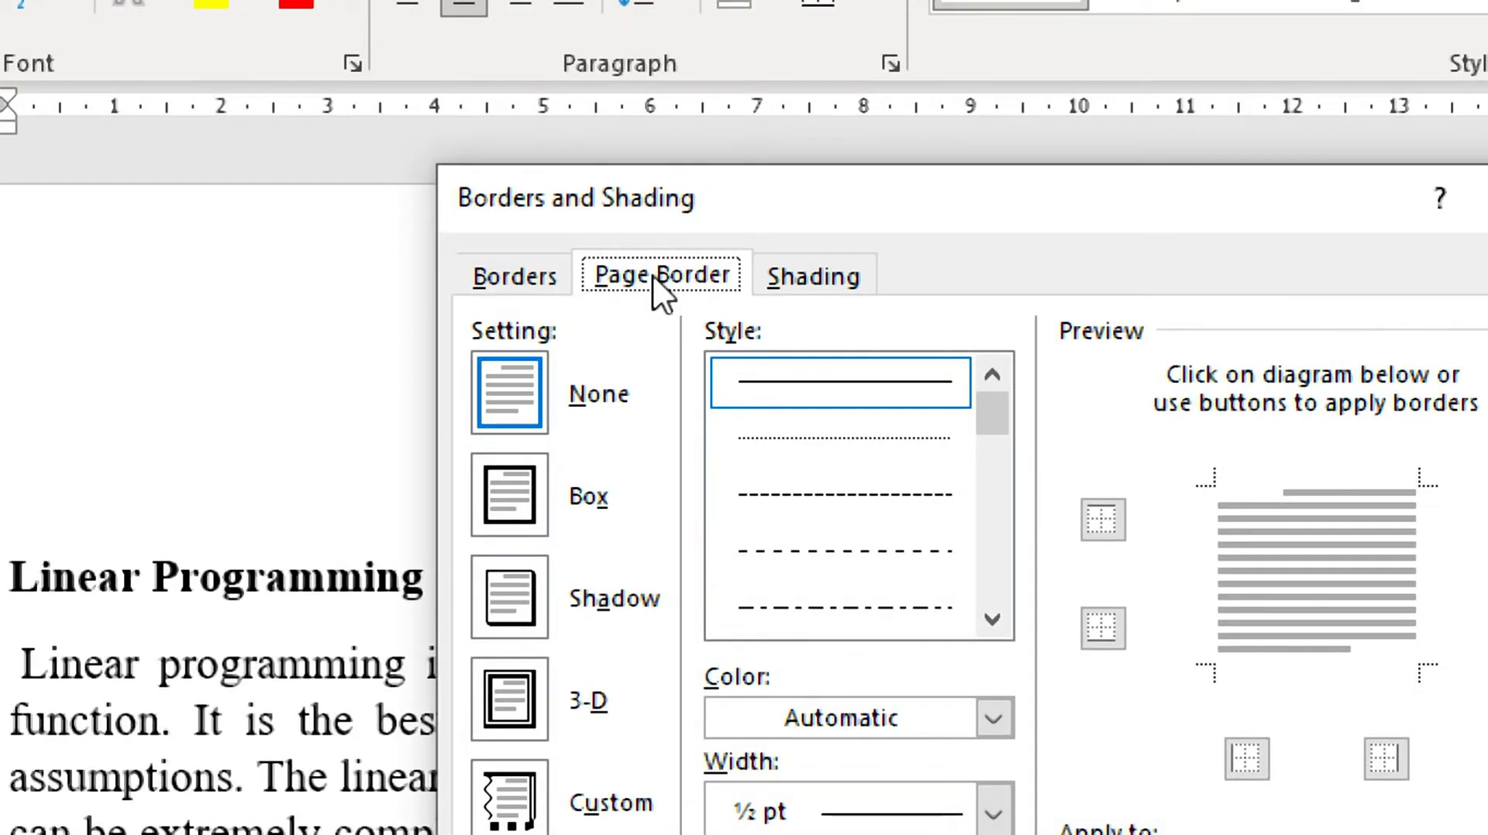
left_click(518, 499)
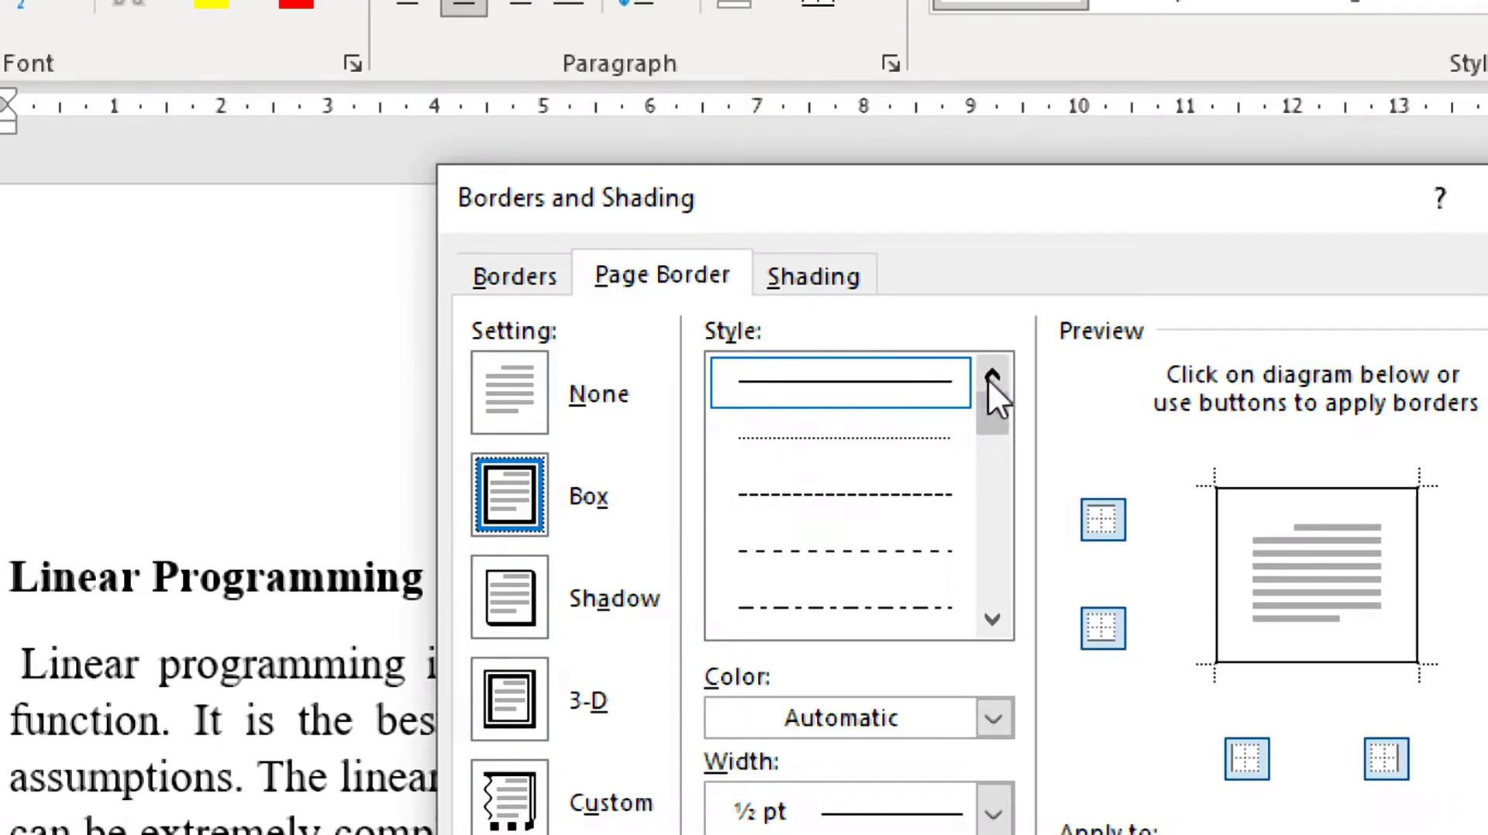
mouse_move(994, 407)
left_mouse_down()
mouse_move(992, 569)
mouse_move(993, 381)
left_mouse_up()
scroll(909, 378, "down", 2)
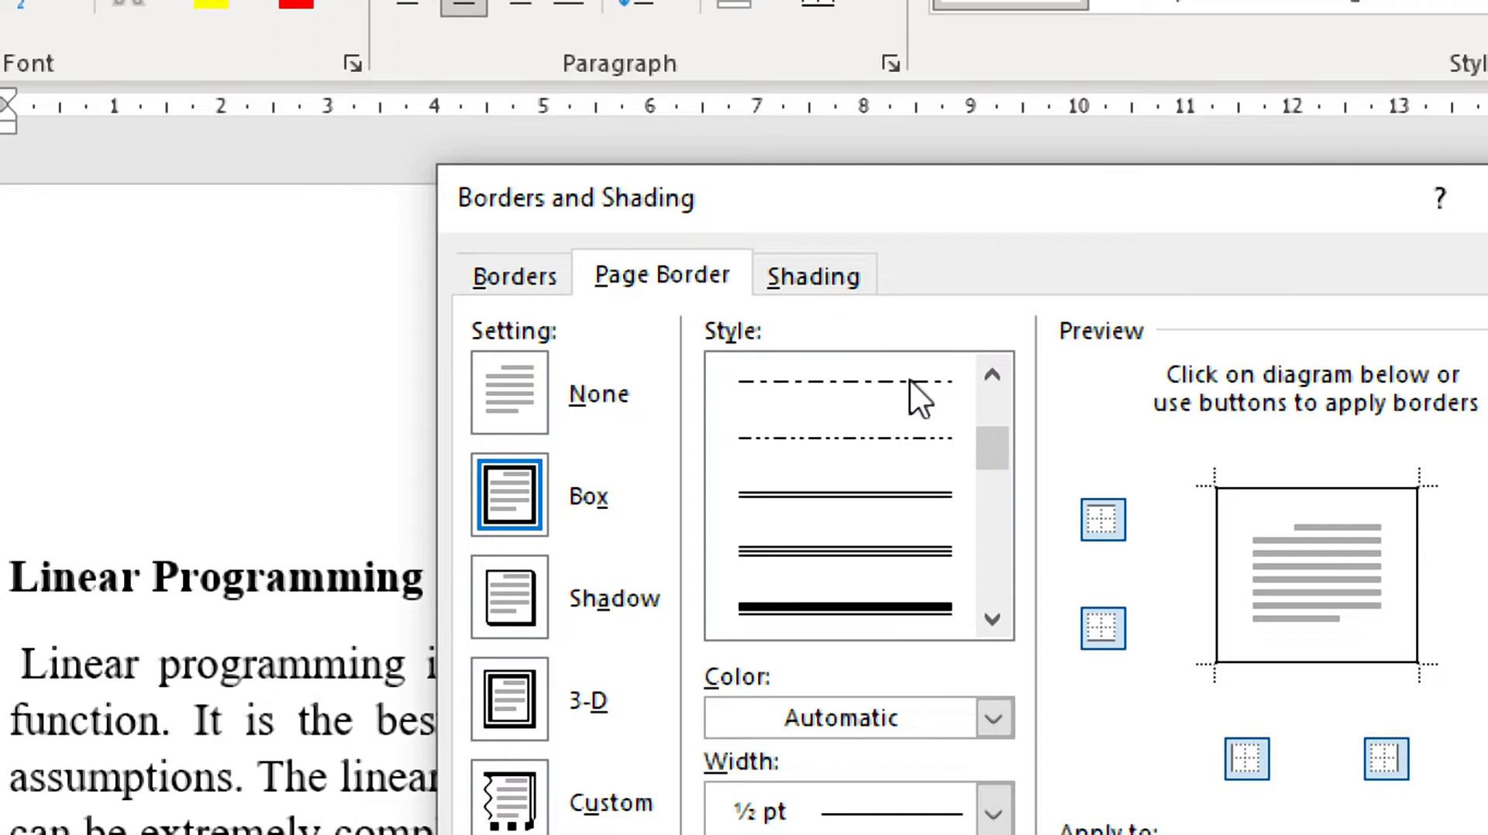
scroll(909, 379, "up", 2)
scroll(1136, 593, "down", 2)
scroll(1136, 592, "up", 3)
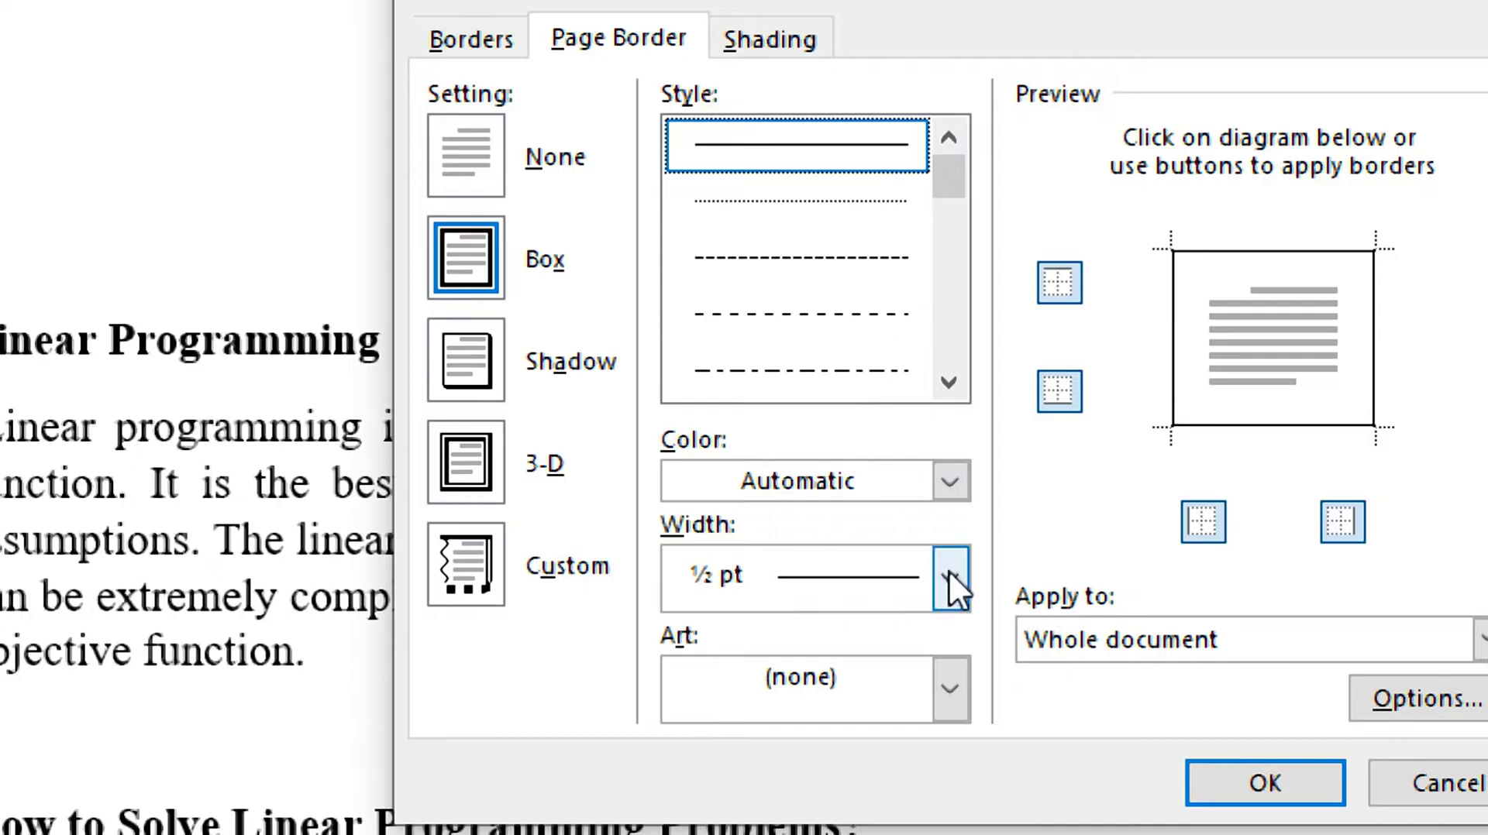
left_click(950, 577)
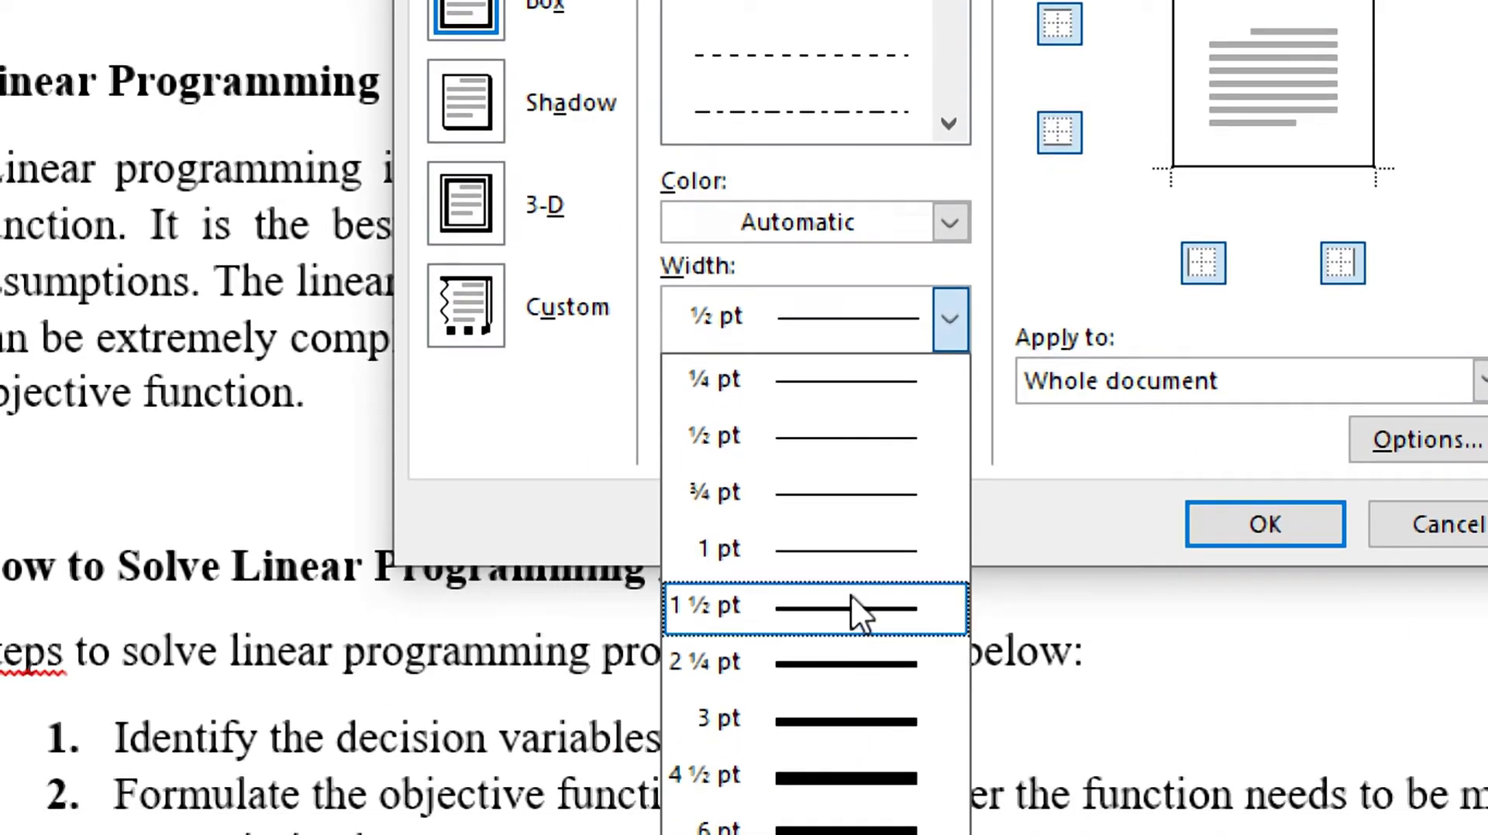
left_click(844, 601)
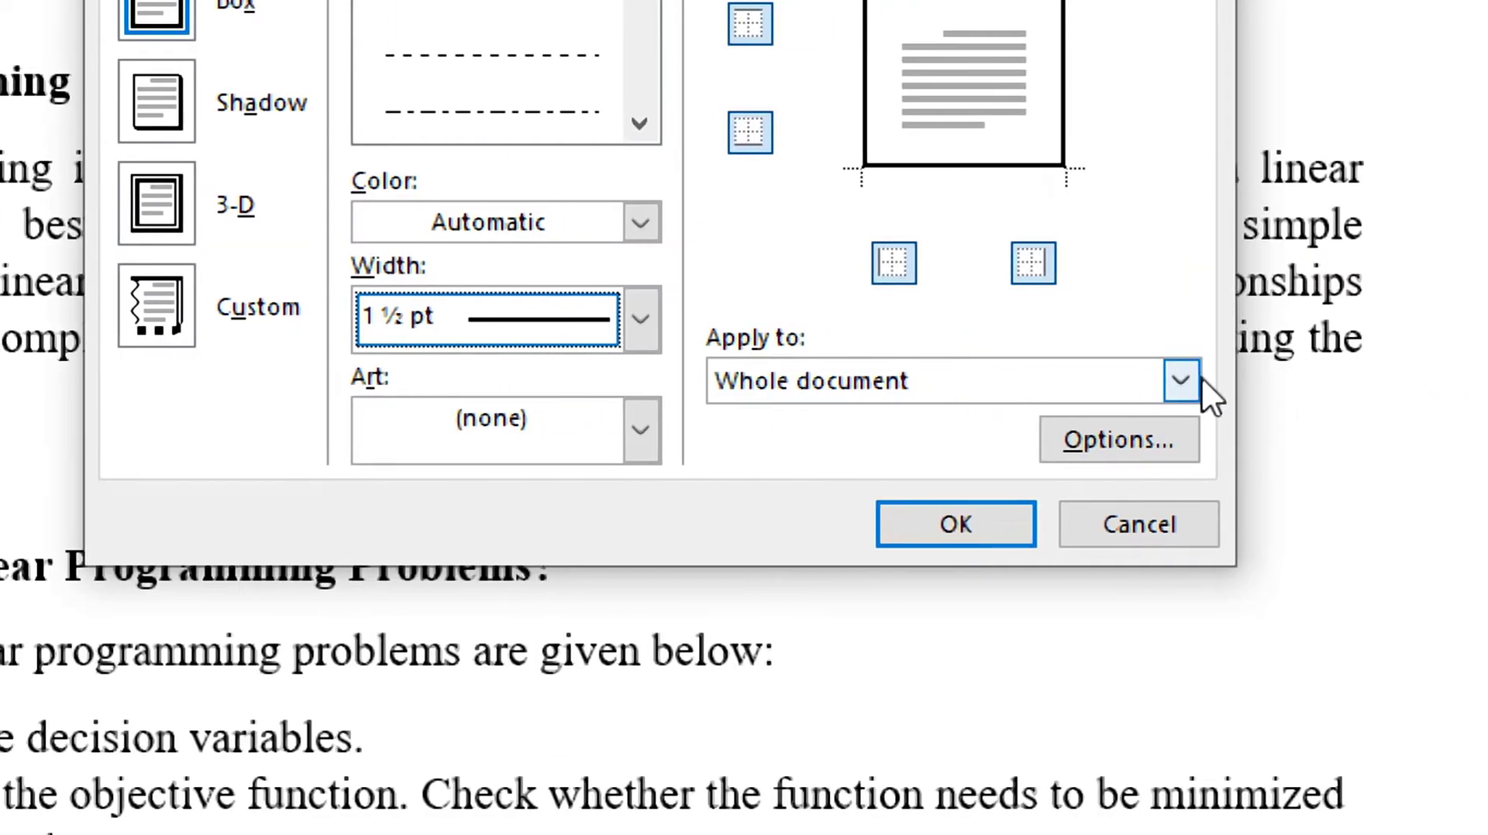
left_click(1181, 380)
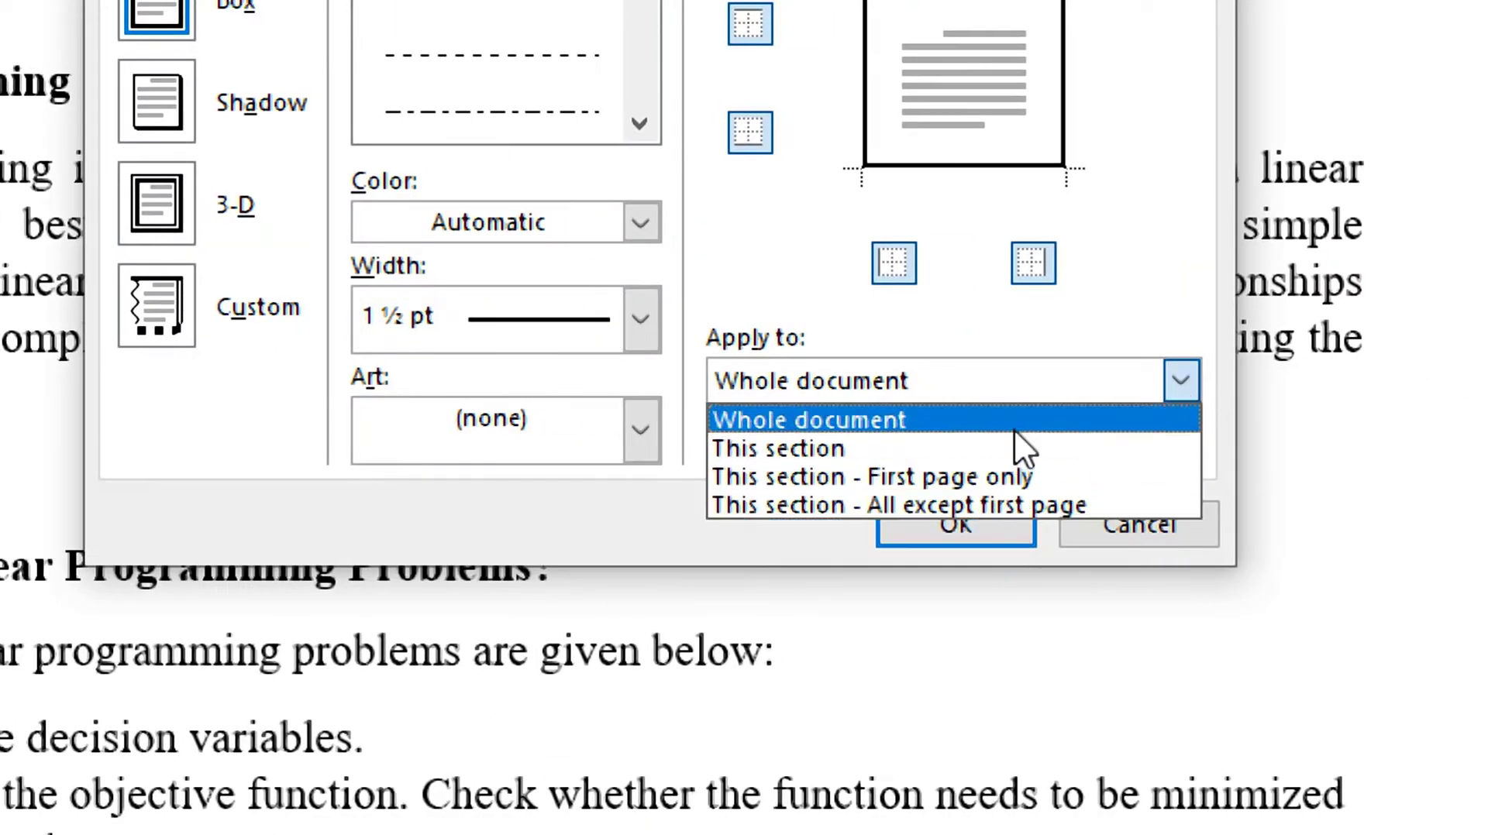
left_click(1182, 371)
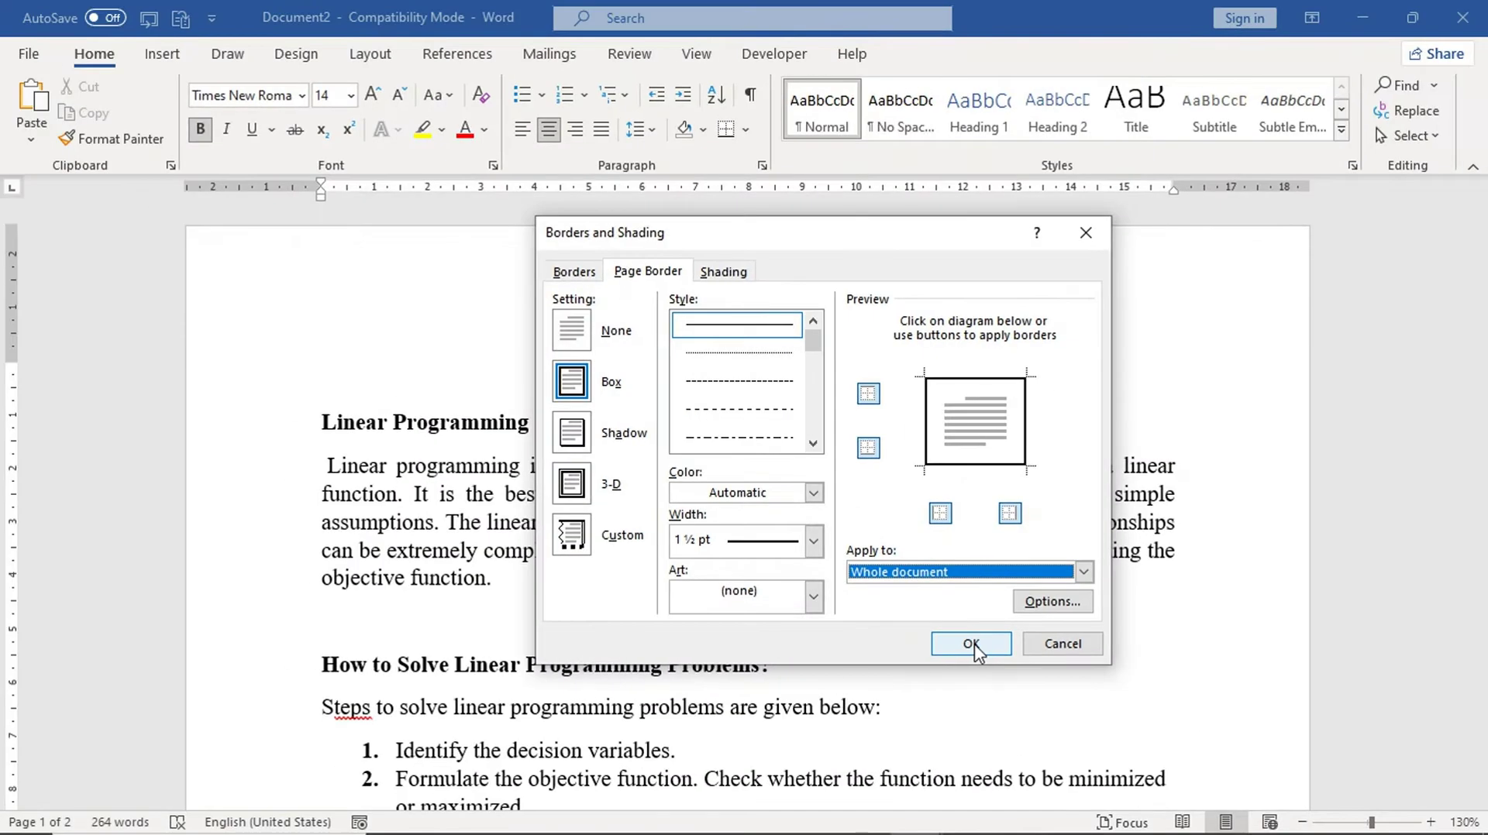
left_click(970, 644)
scroll(821, 468, "down", 4, "ctrl")
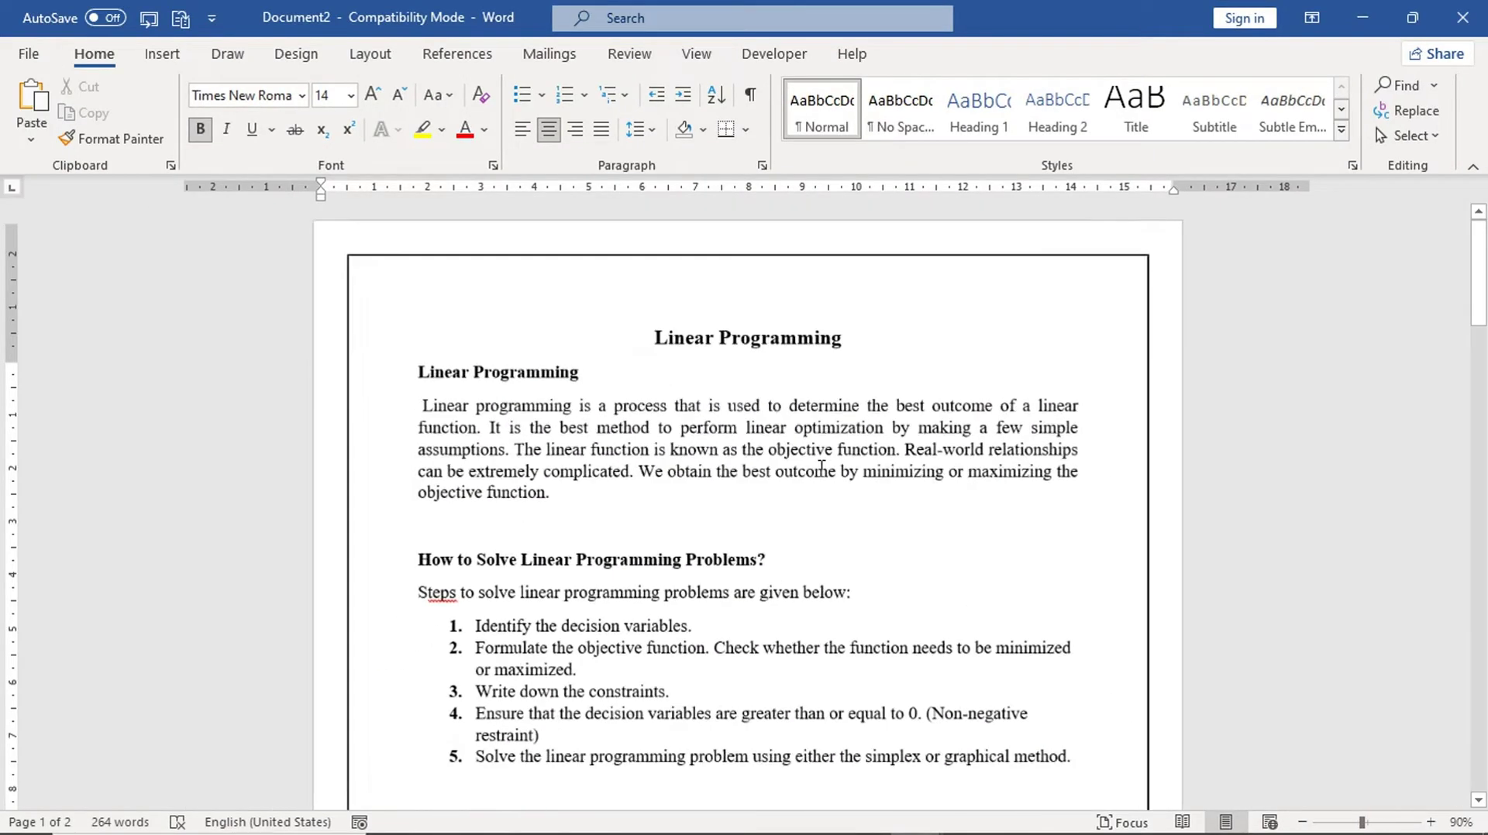
scroll(821, 468, "down", 15)
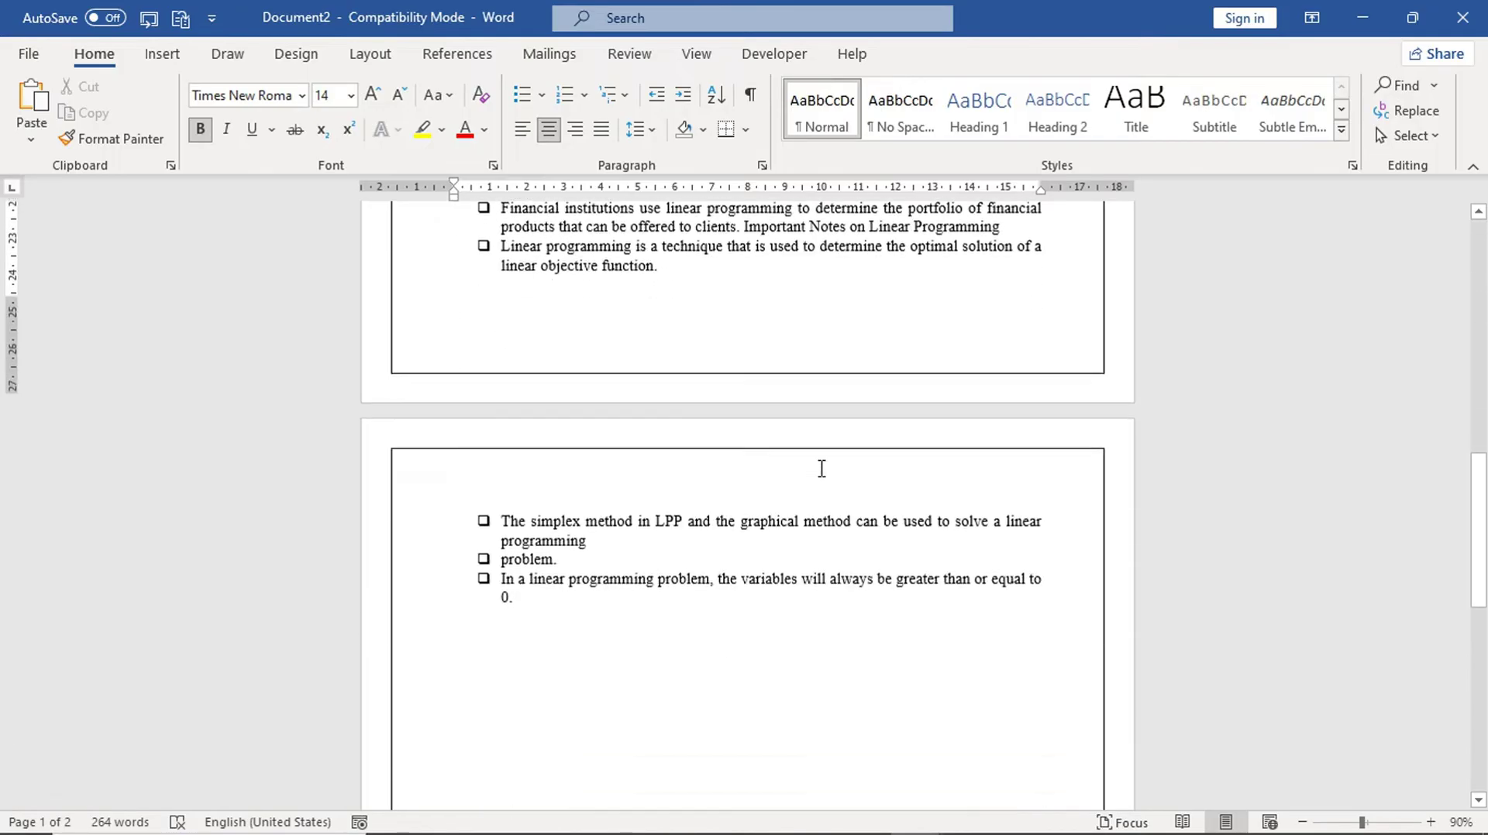
scroll(821, 468, "up", 10)
scroll(821, 468, "up", 3, "ctrl")
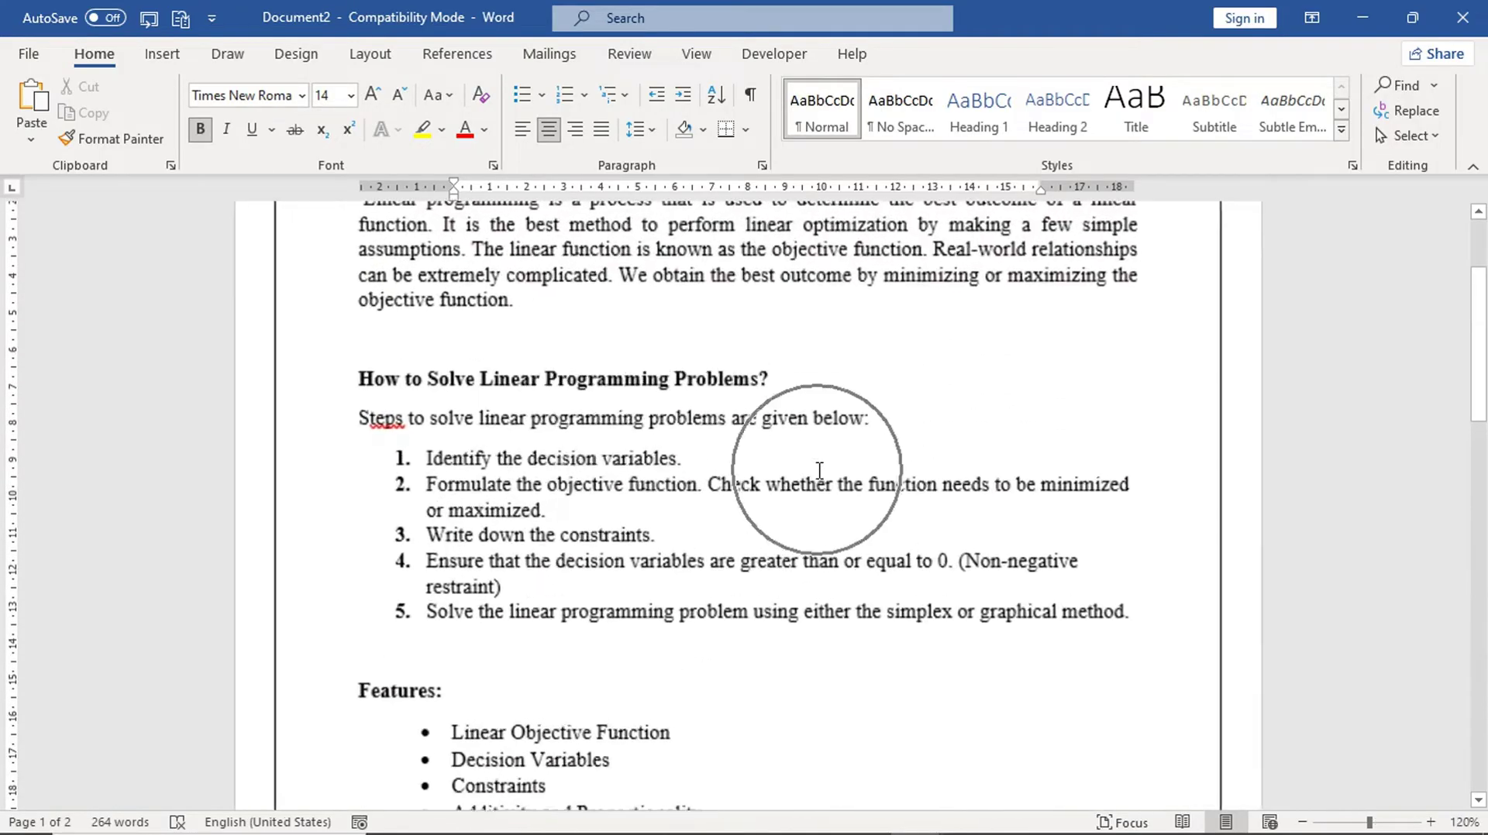
scroll(820, 468, "up", 3)
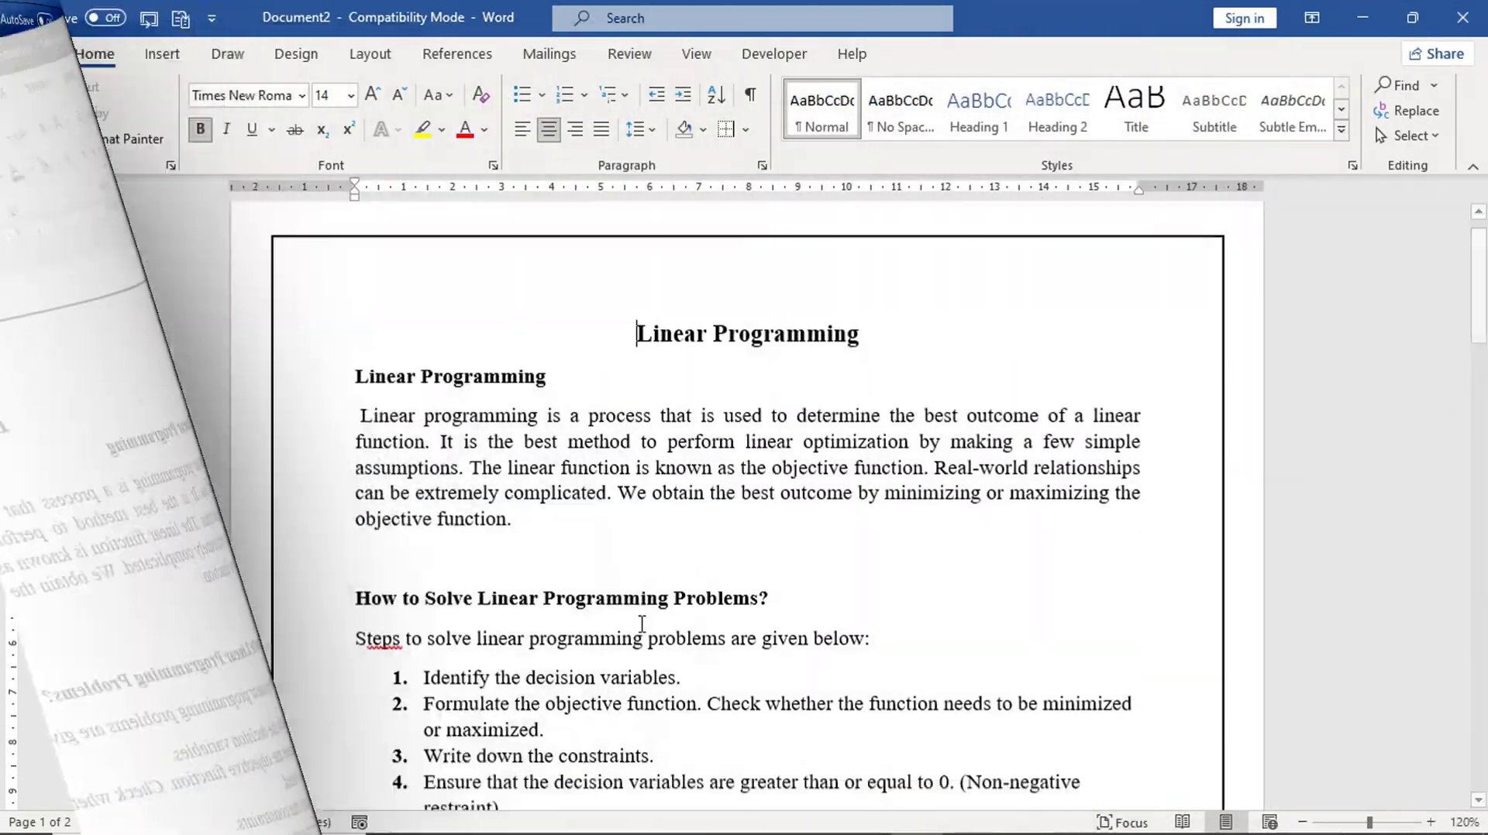
scroll(642, 624, "down", 10)
scroll(641, 623, "up", 10)
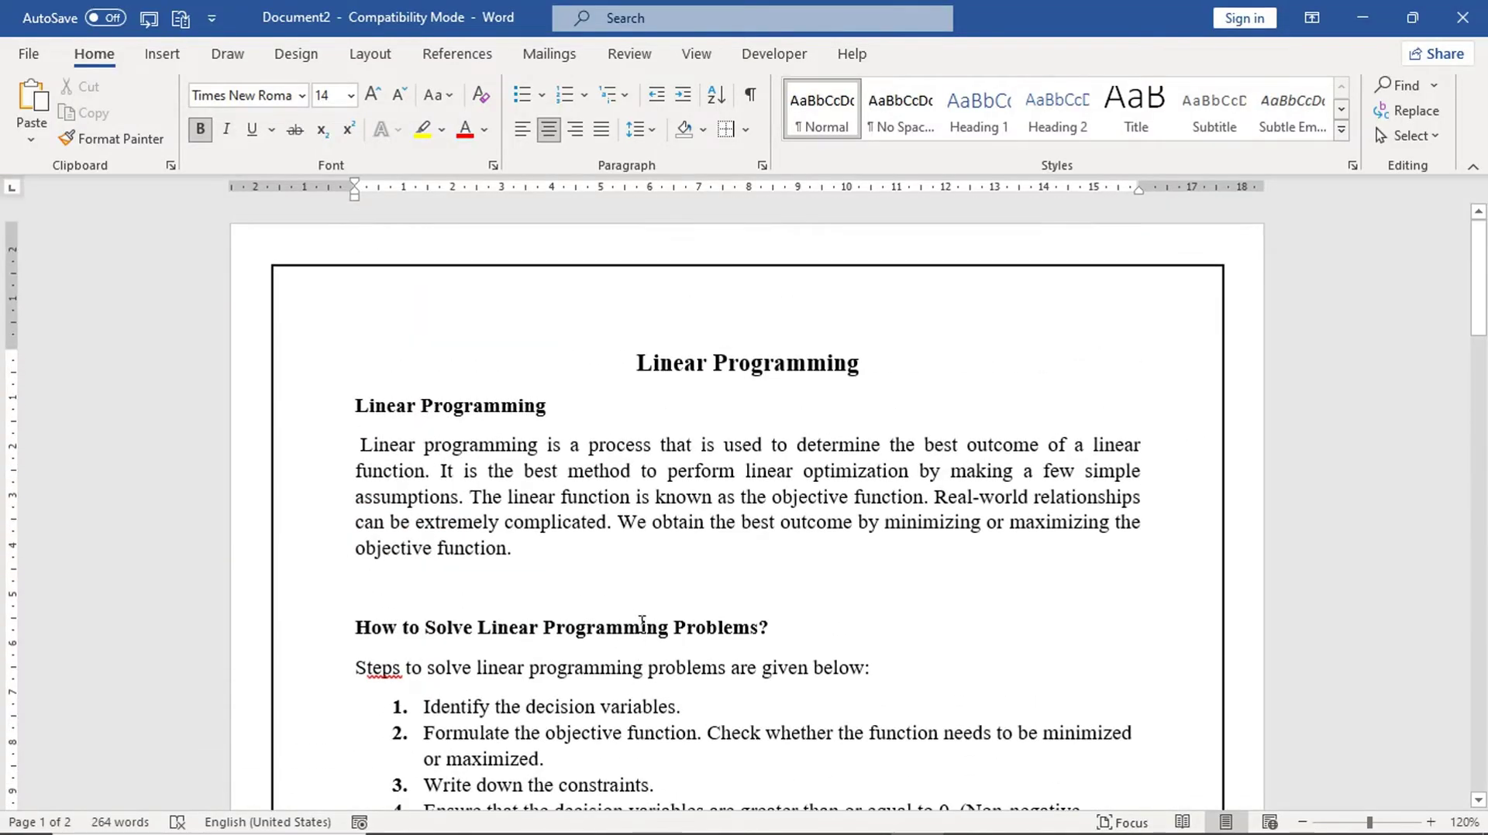
scroll(629, 637, "up", 1, "ctrl")
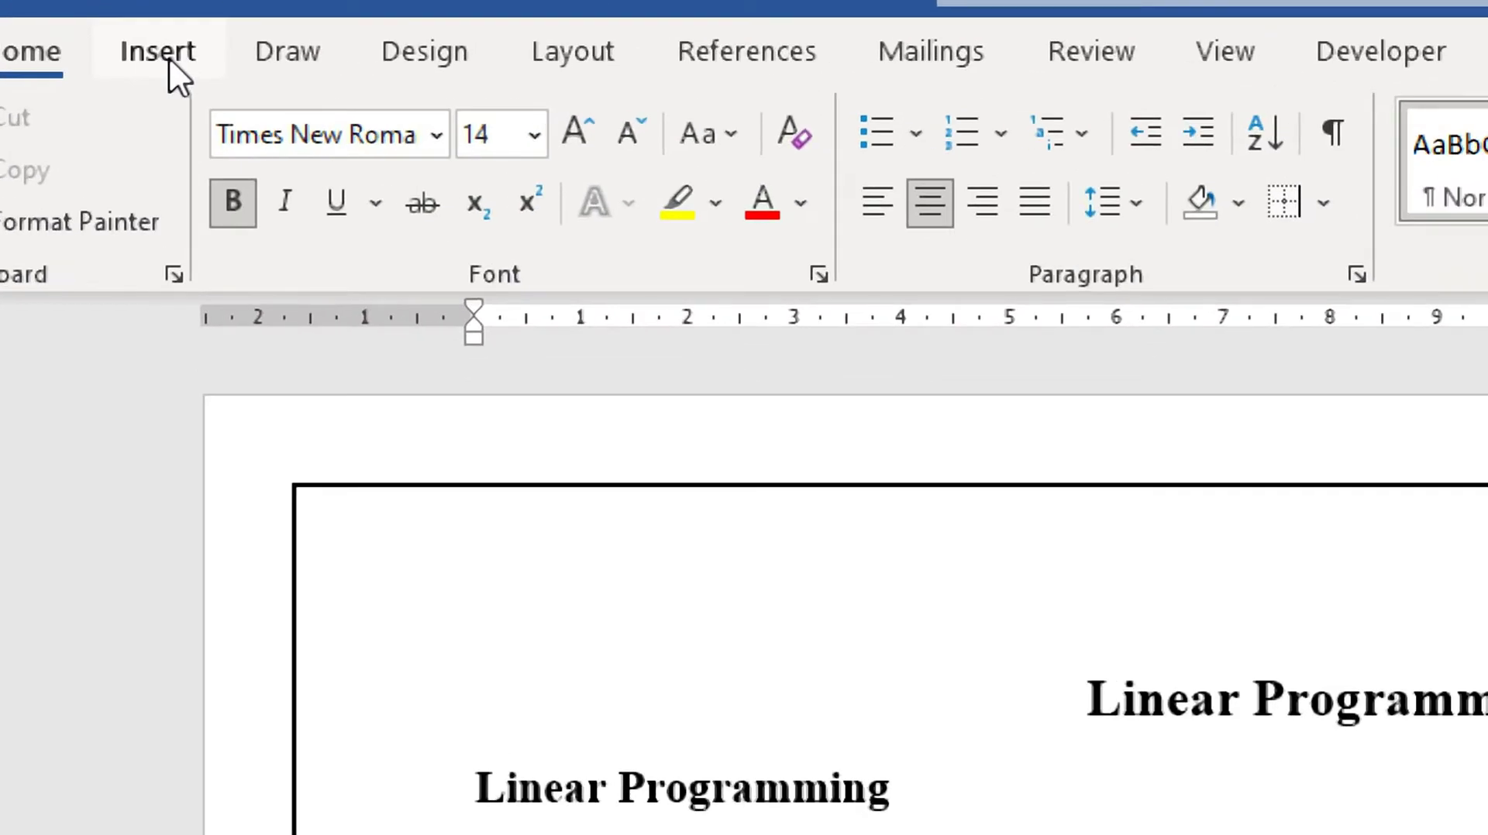
Insert a blank page before the Linear Programming text and place the caret on it.
left_click(164, 56)
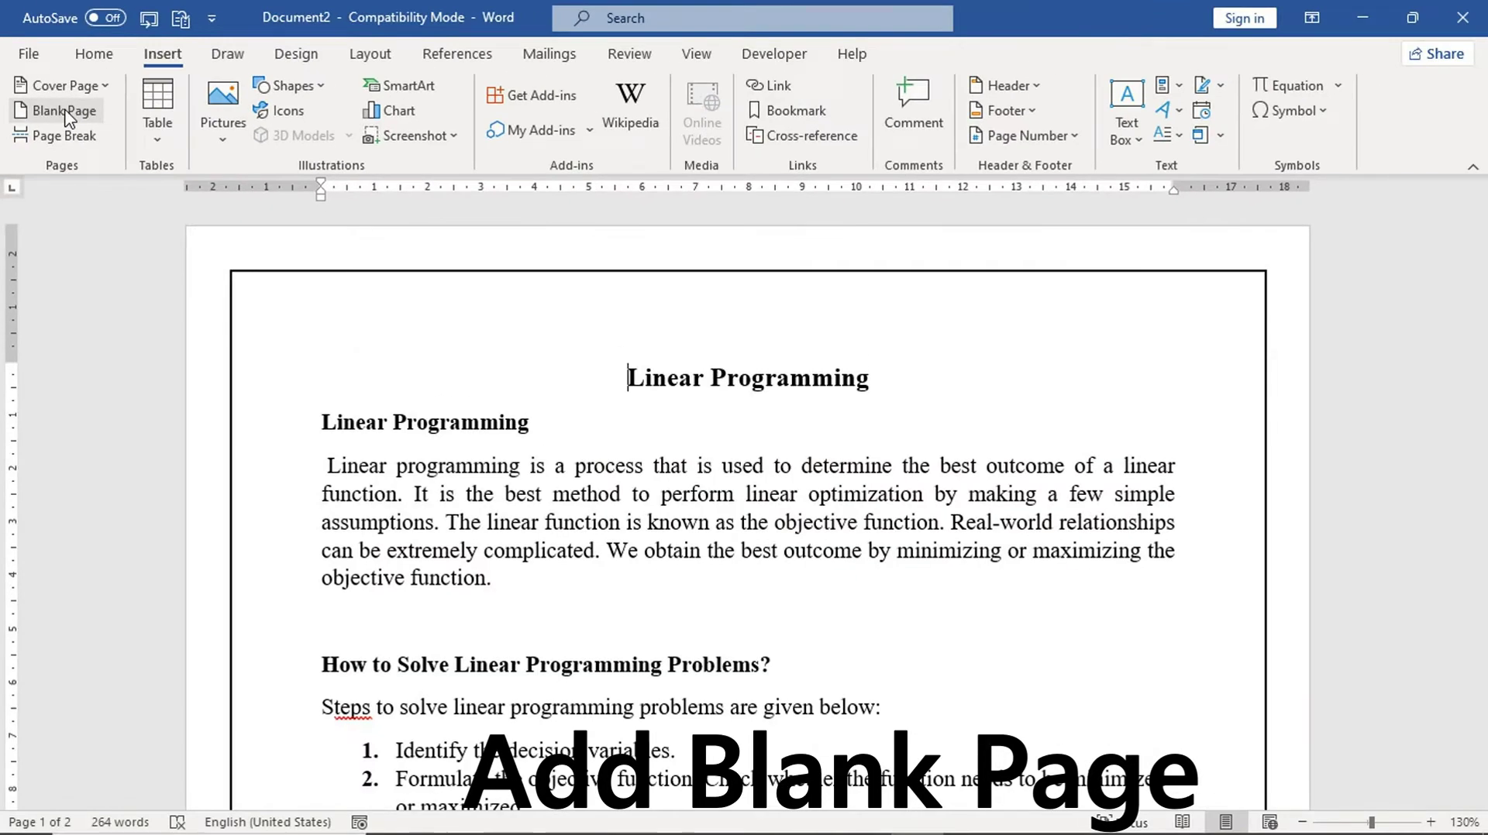
left_click(66, 112)
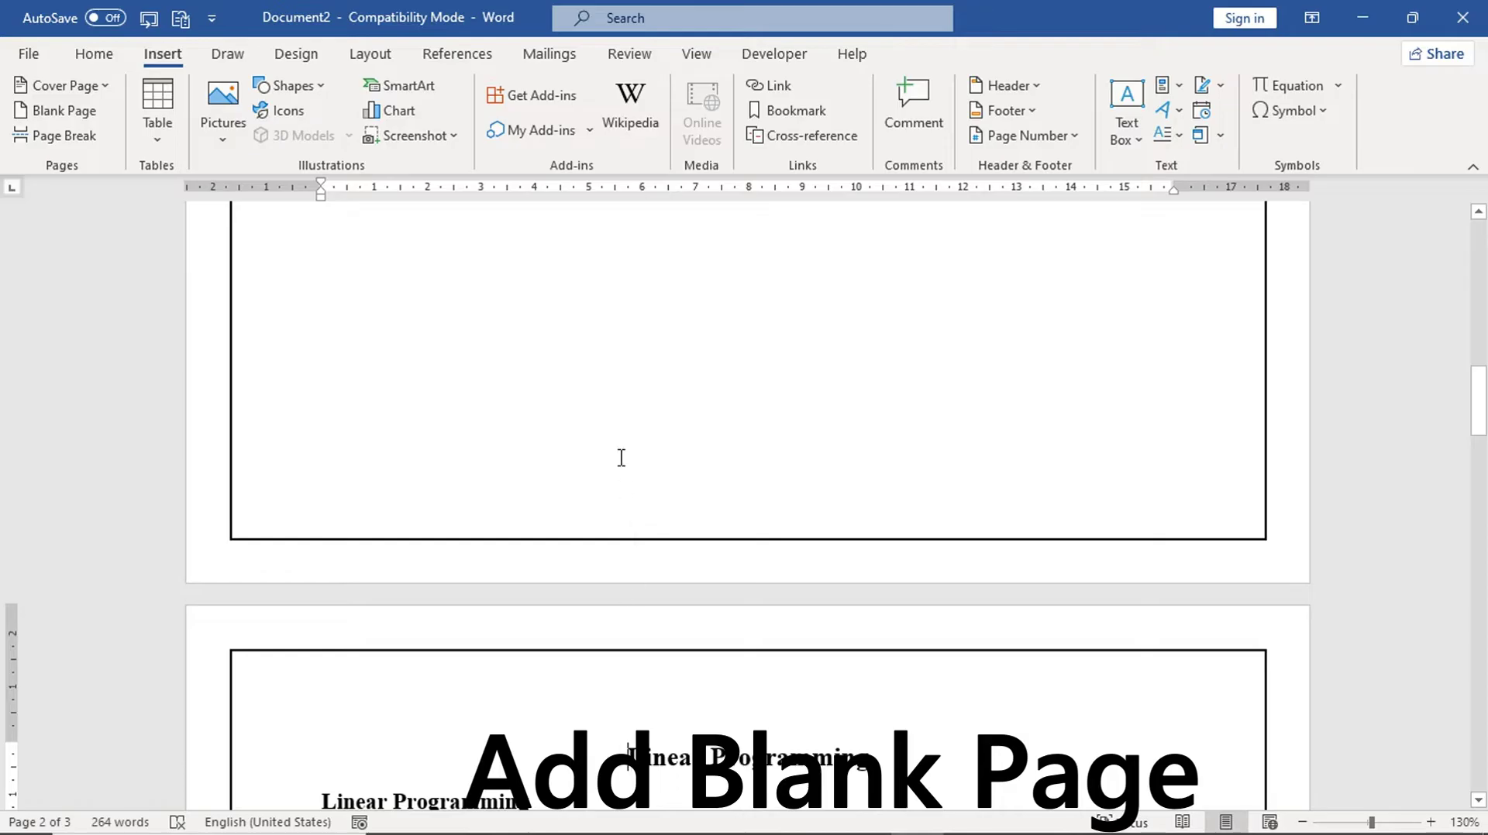
scroll(621, 458, "up", 8)
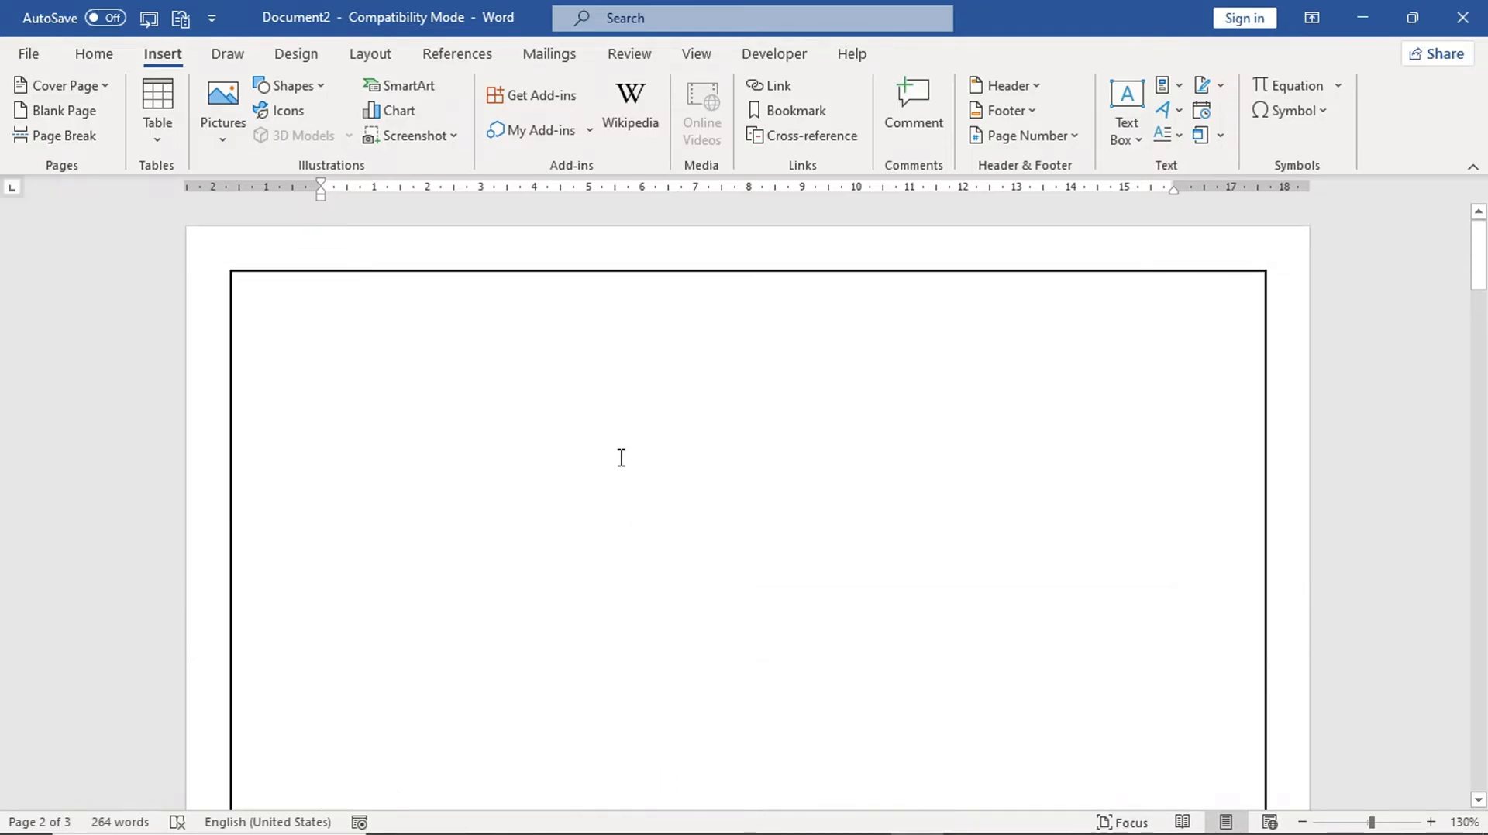
left_click(405, 345)
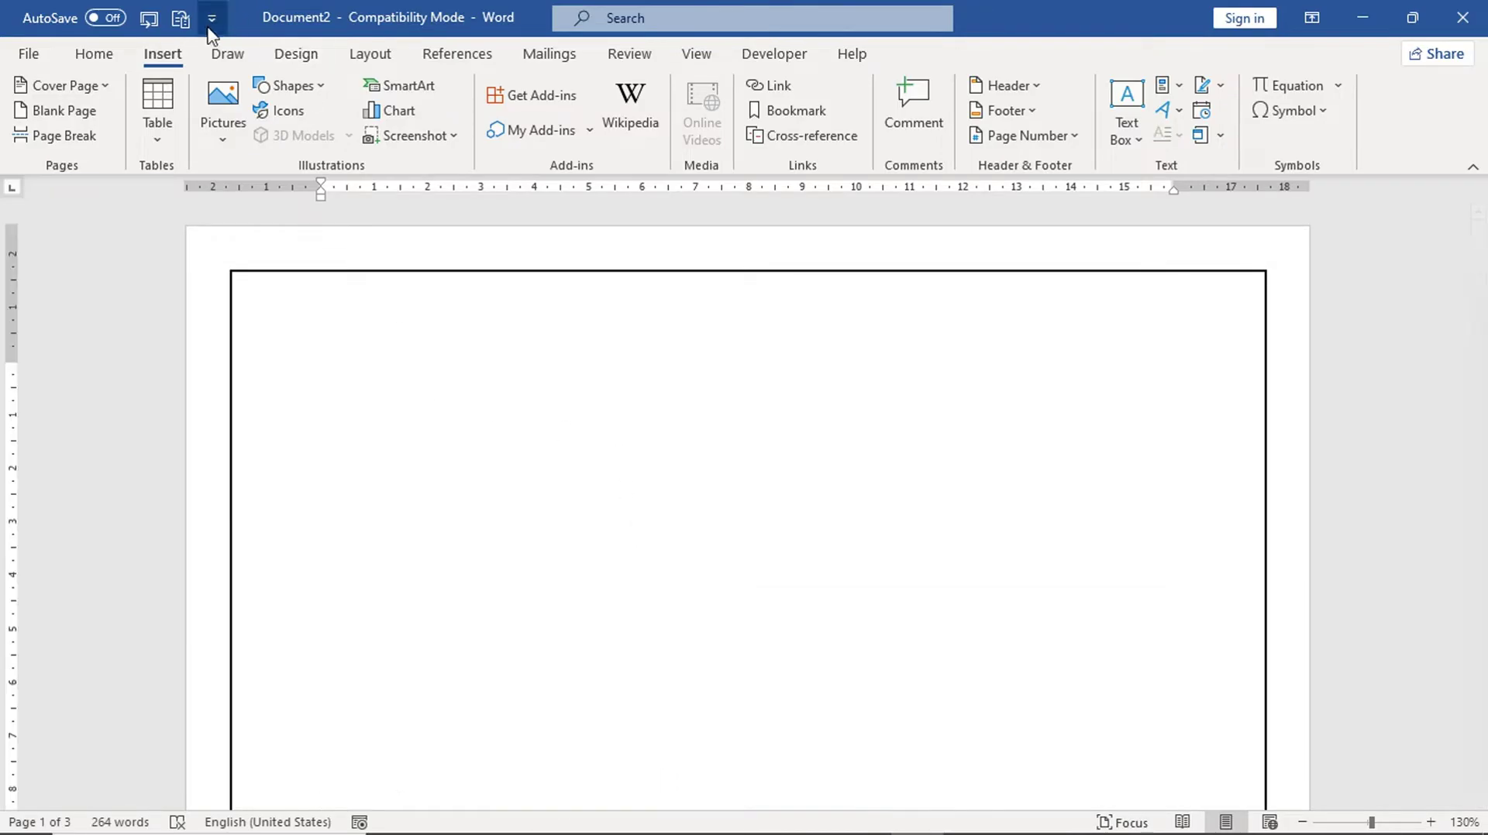
left_click(86, 55)
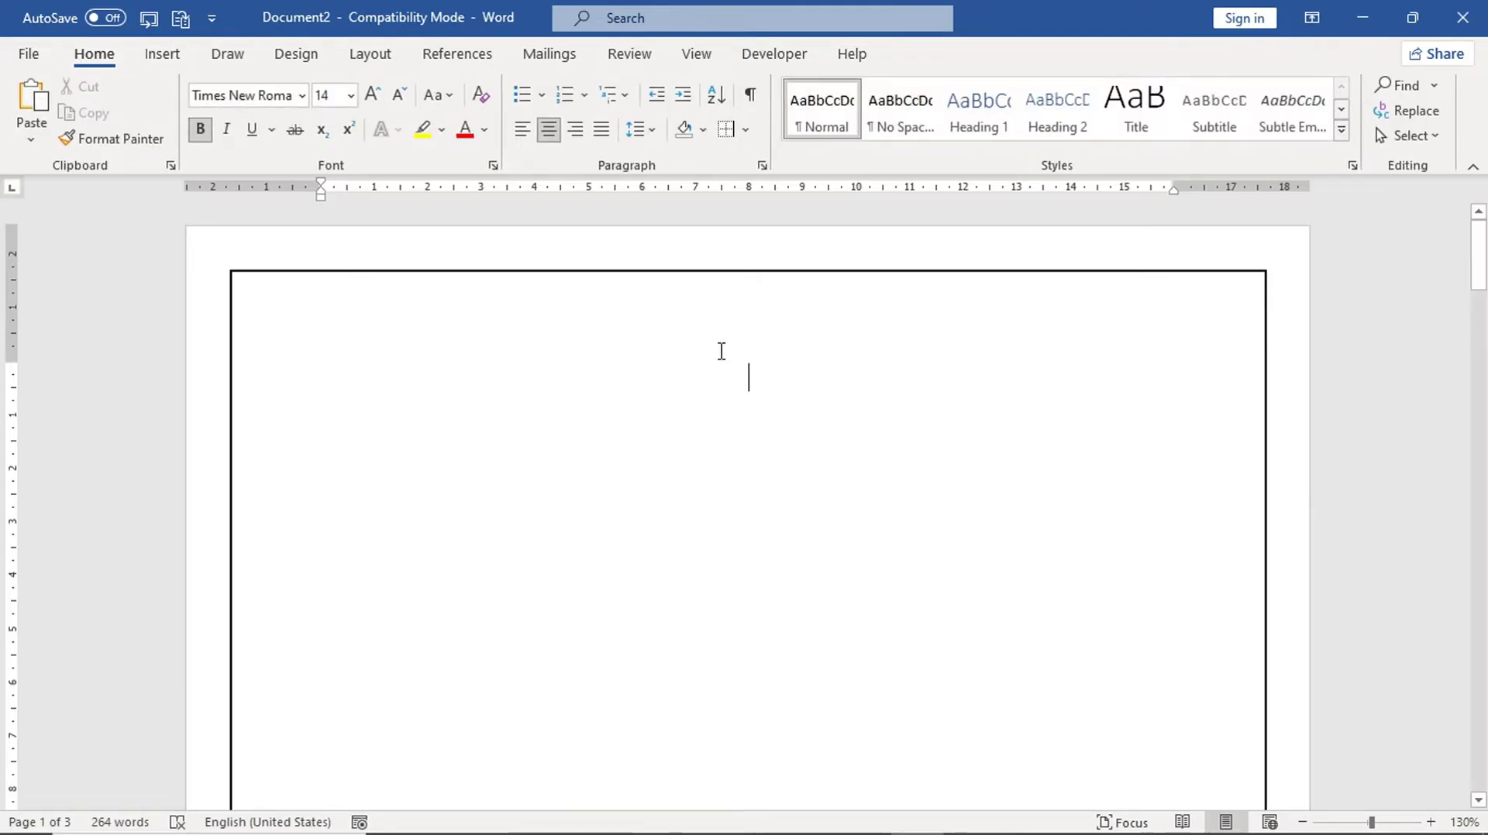
Type the heading 'Individual Assignment 1' at the top-left of the first page and italicize it.
double_click(378, 375)
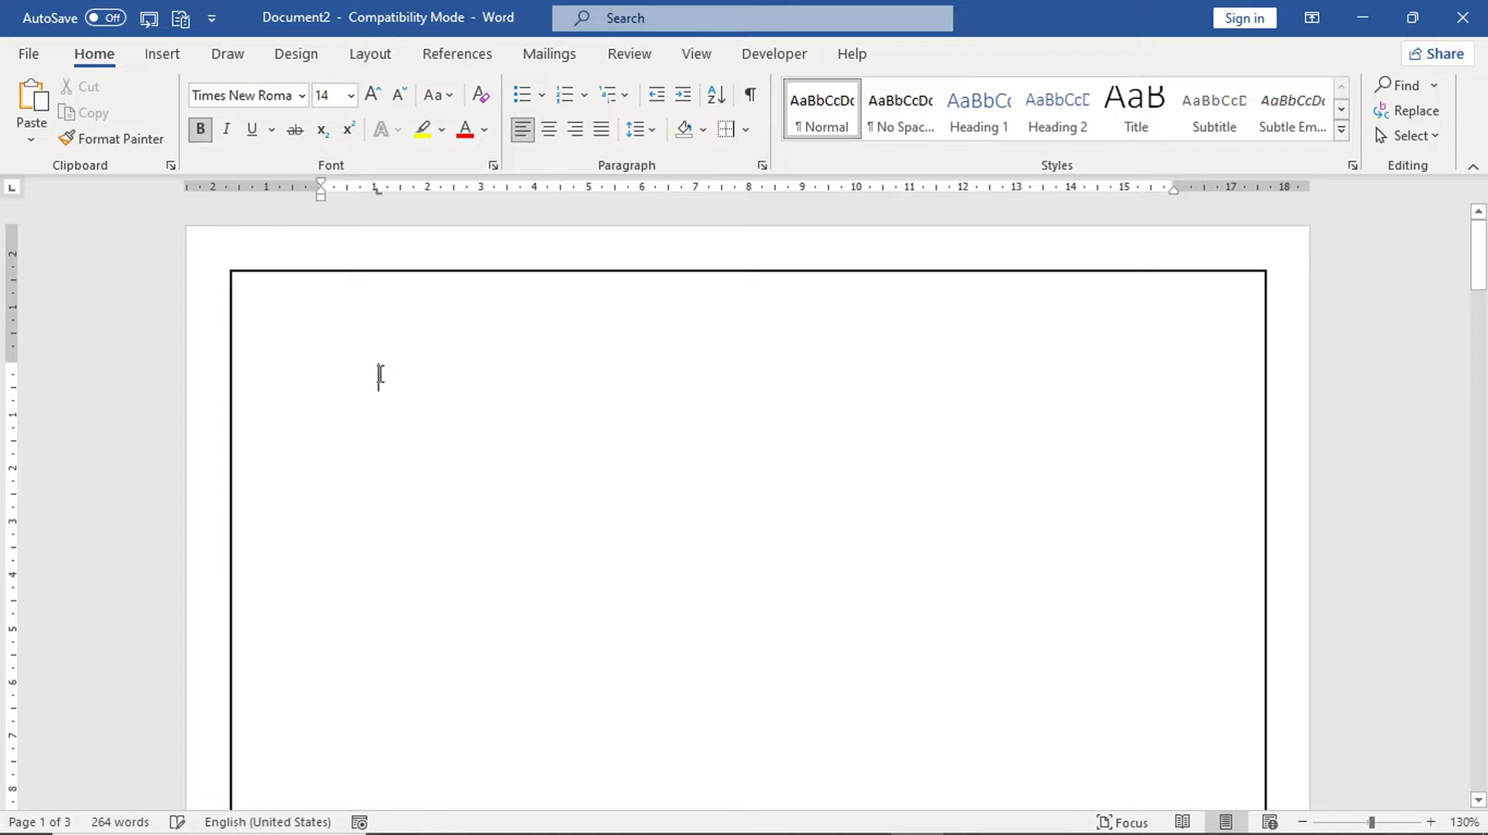
double_click(336, 371)
scroll(325, 375, "up", 2)
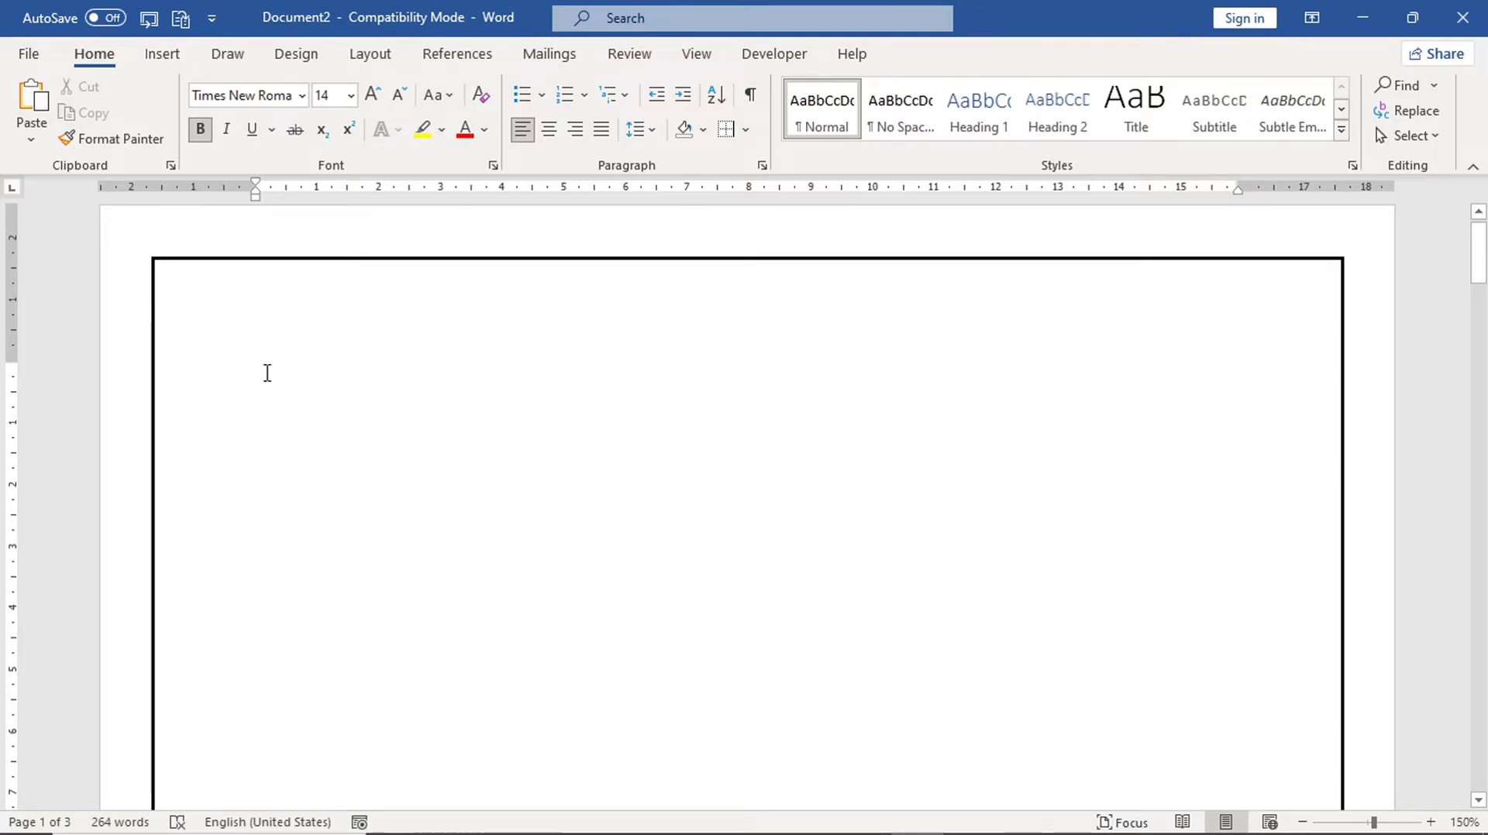
type("Indi")
type("vudia")
key("BackSpace")
key("BackSpace")
key("BackSpace")
key("BackSpace")
type("i")
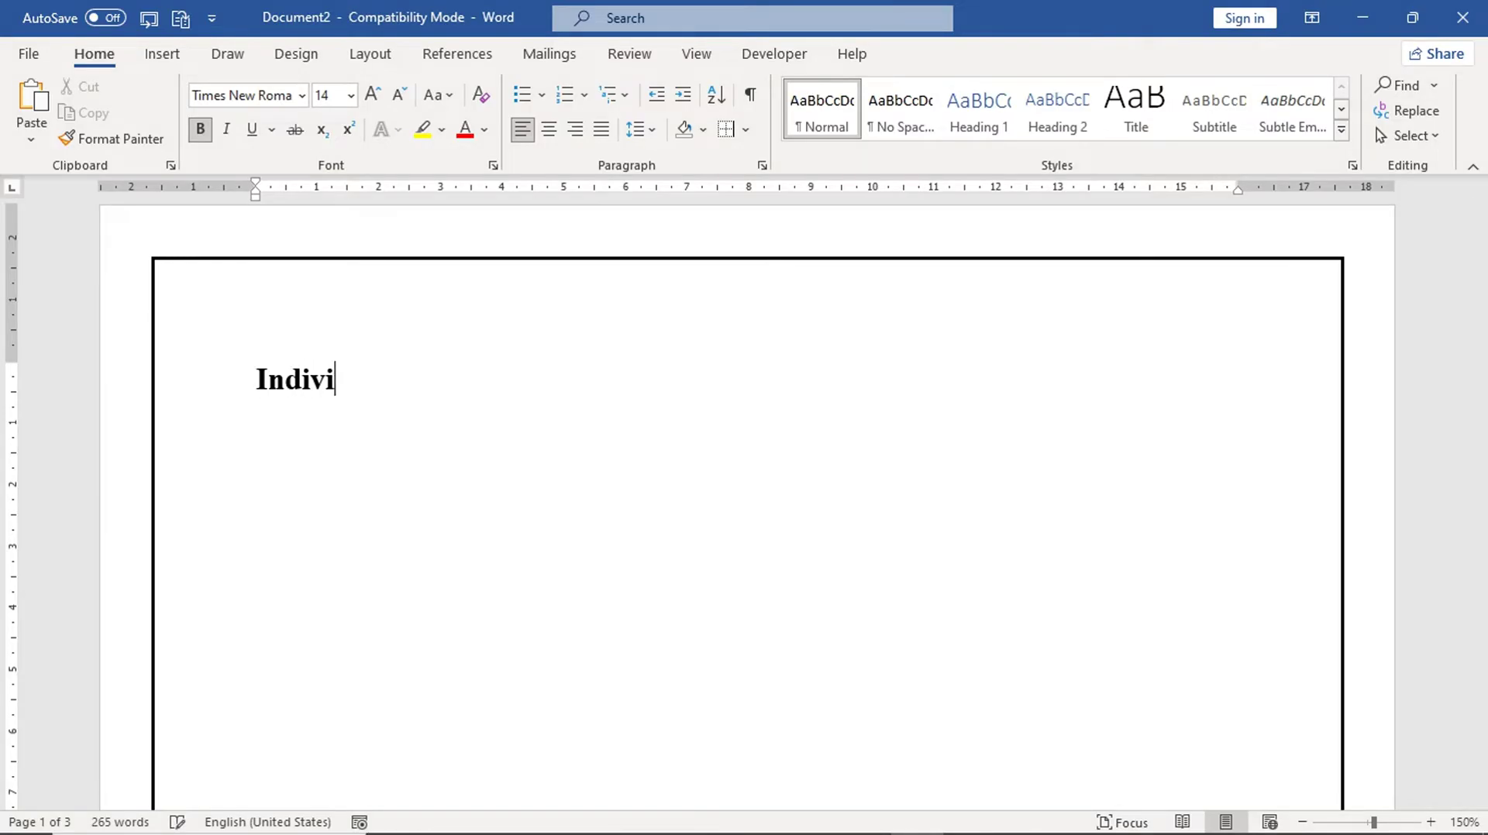
type("dual Assignment 1")
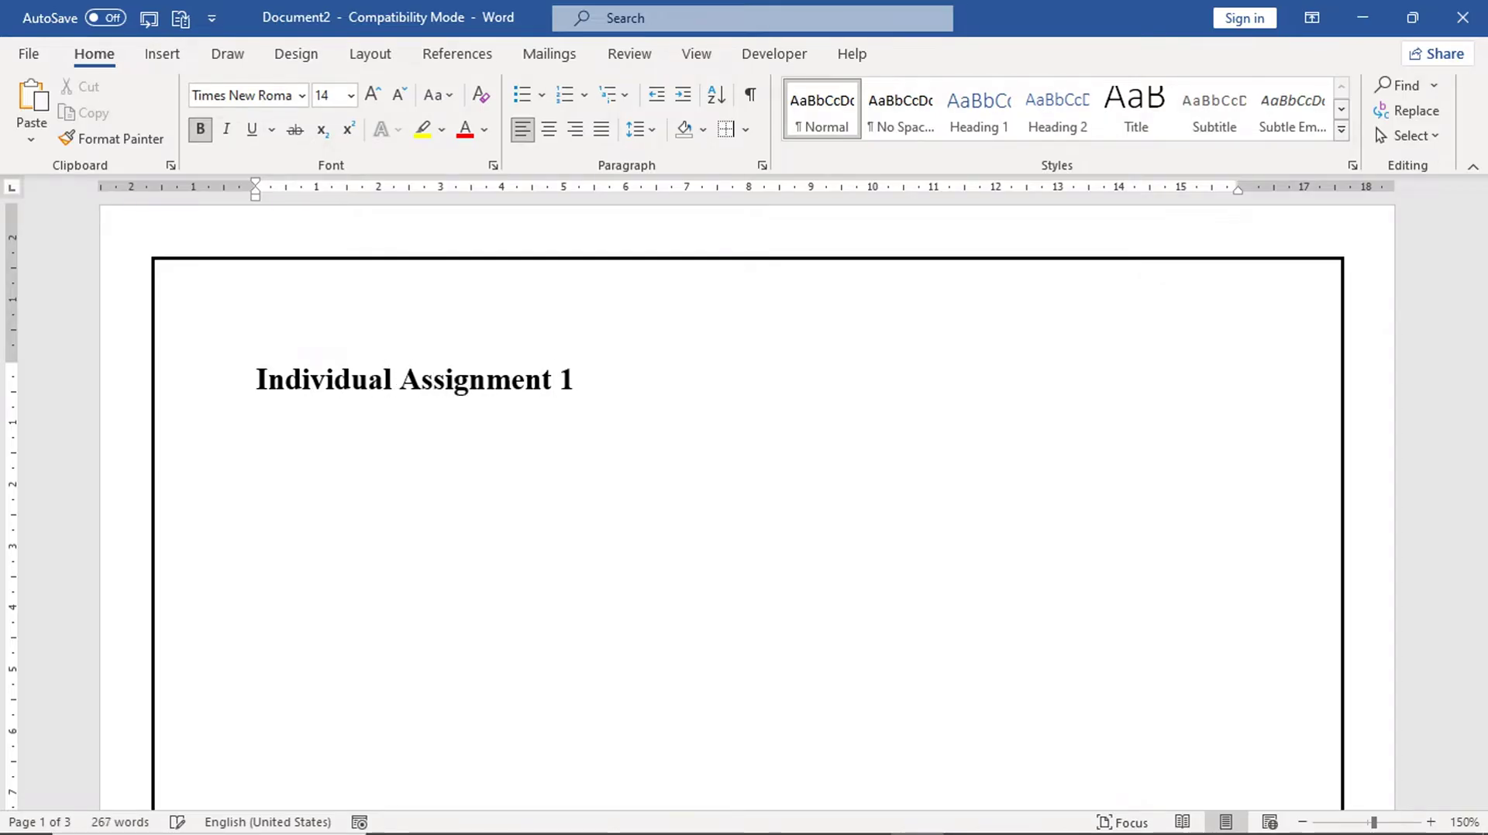
left_click_drag(593, 384, 338, 384)
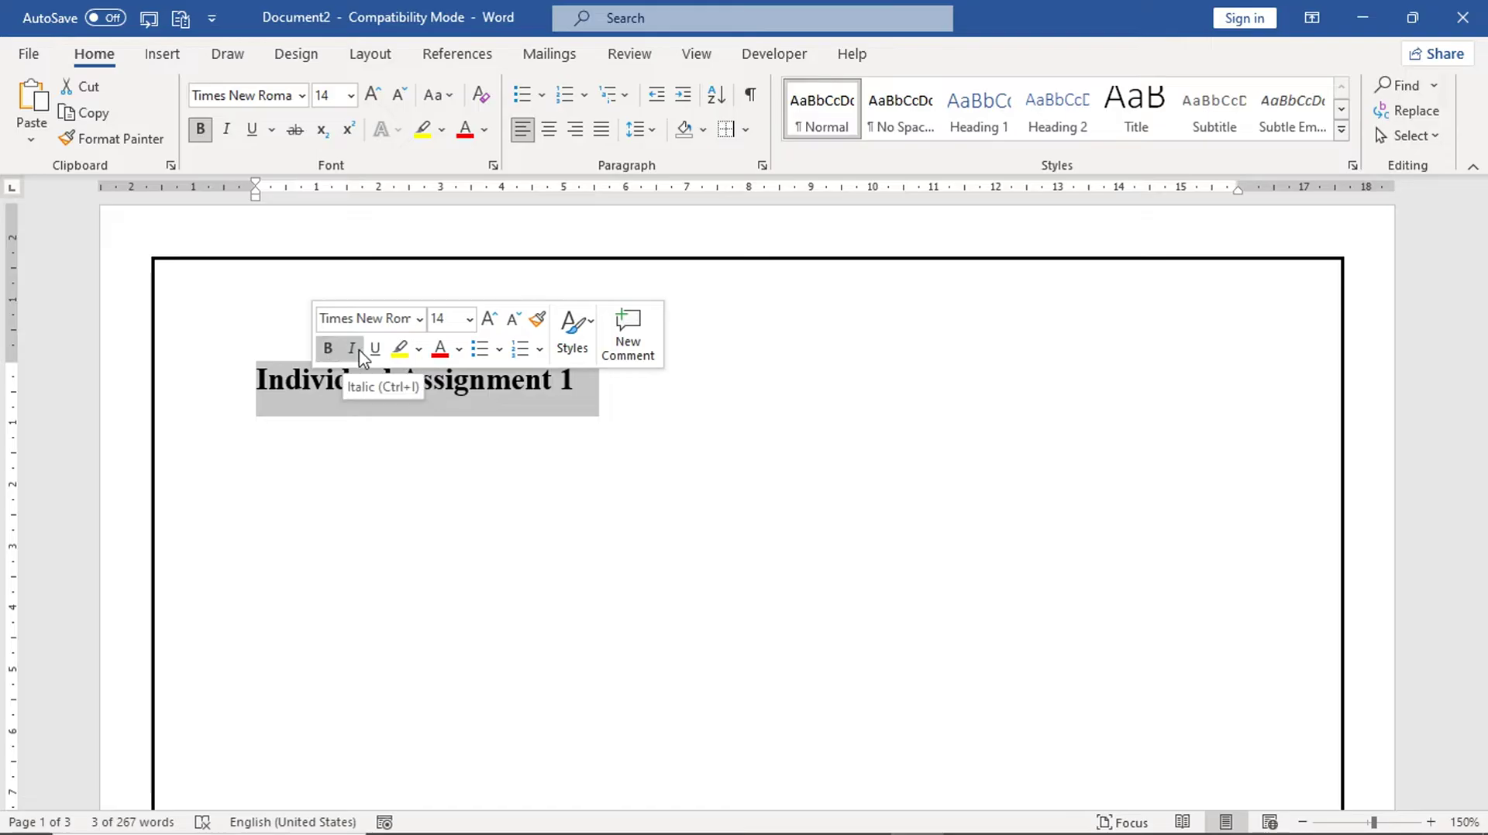
left_click(352, 349)
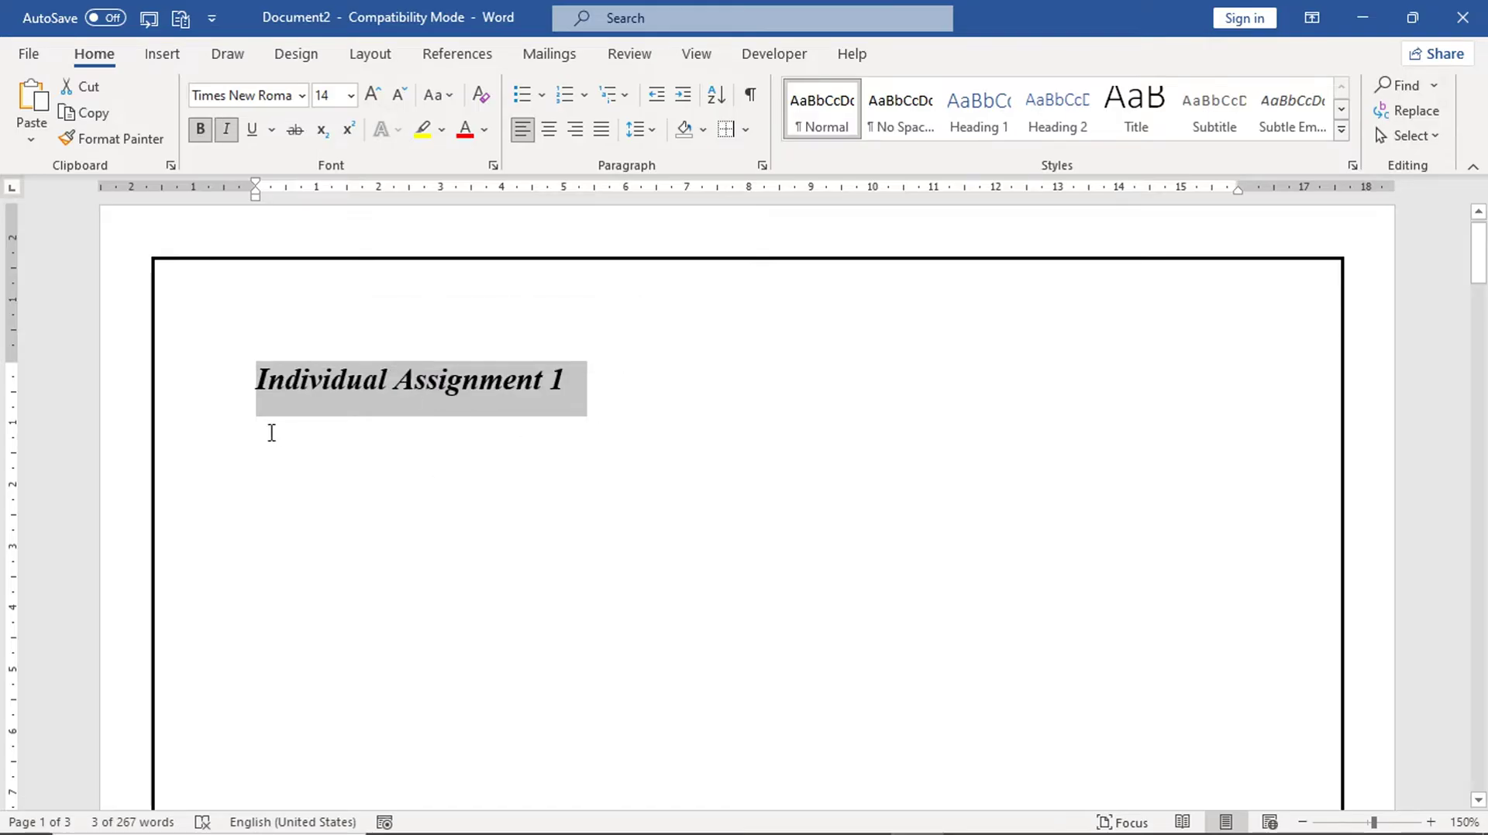
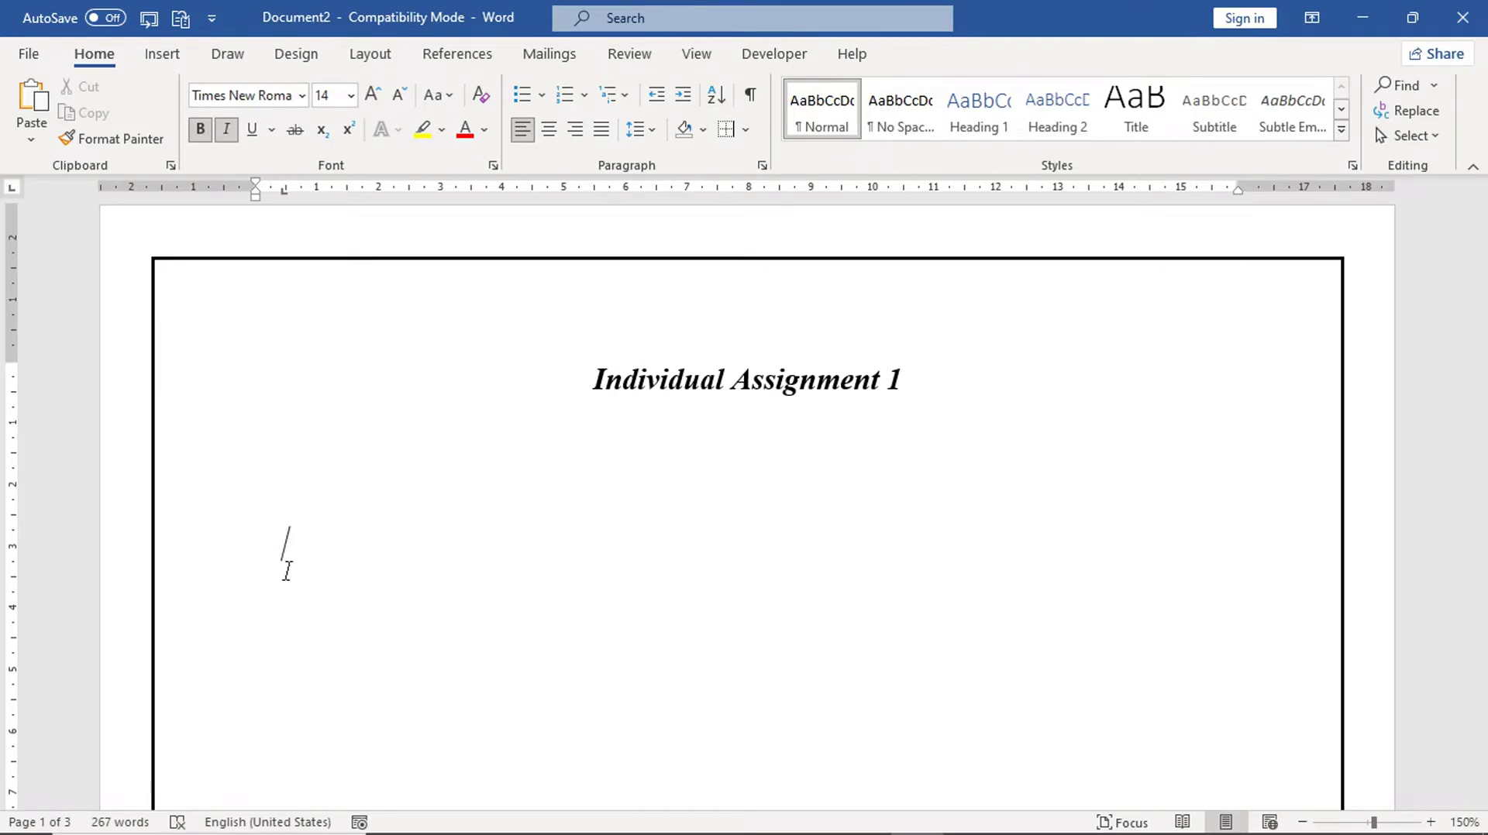
Paste the copied cover-page details from clipboard history below the title.
key("super+v")
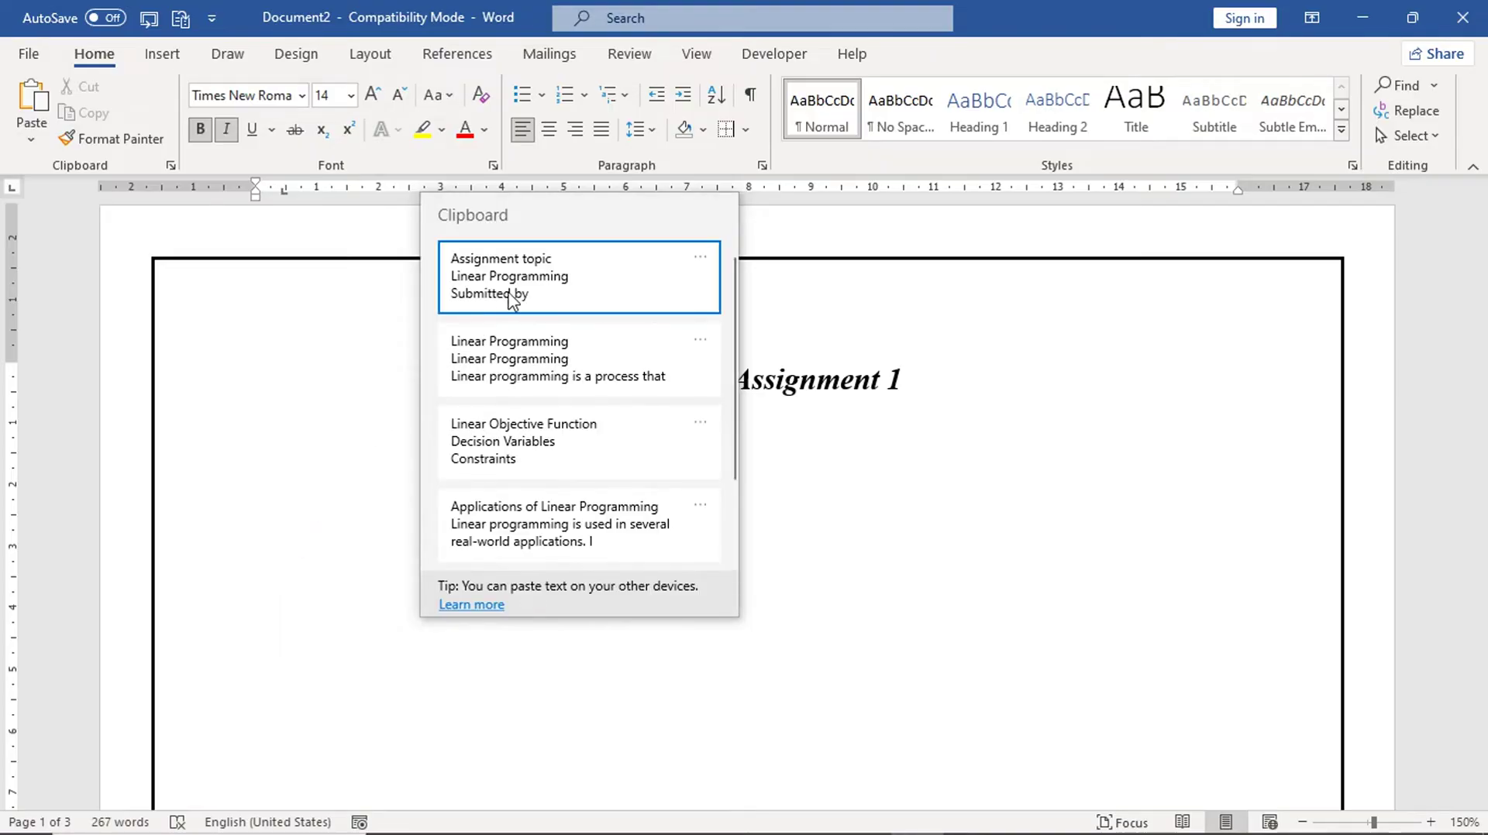
left_click(518, 299)
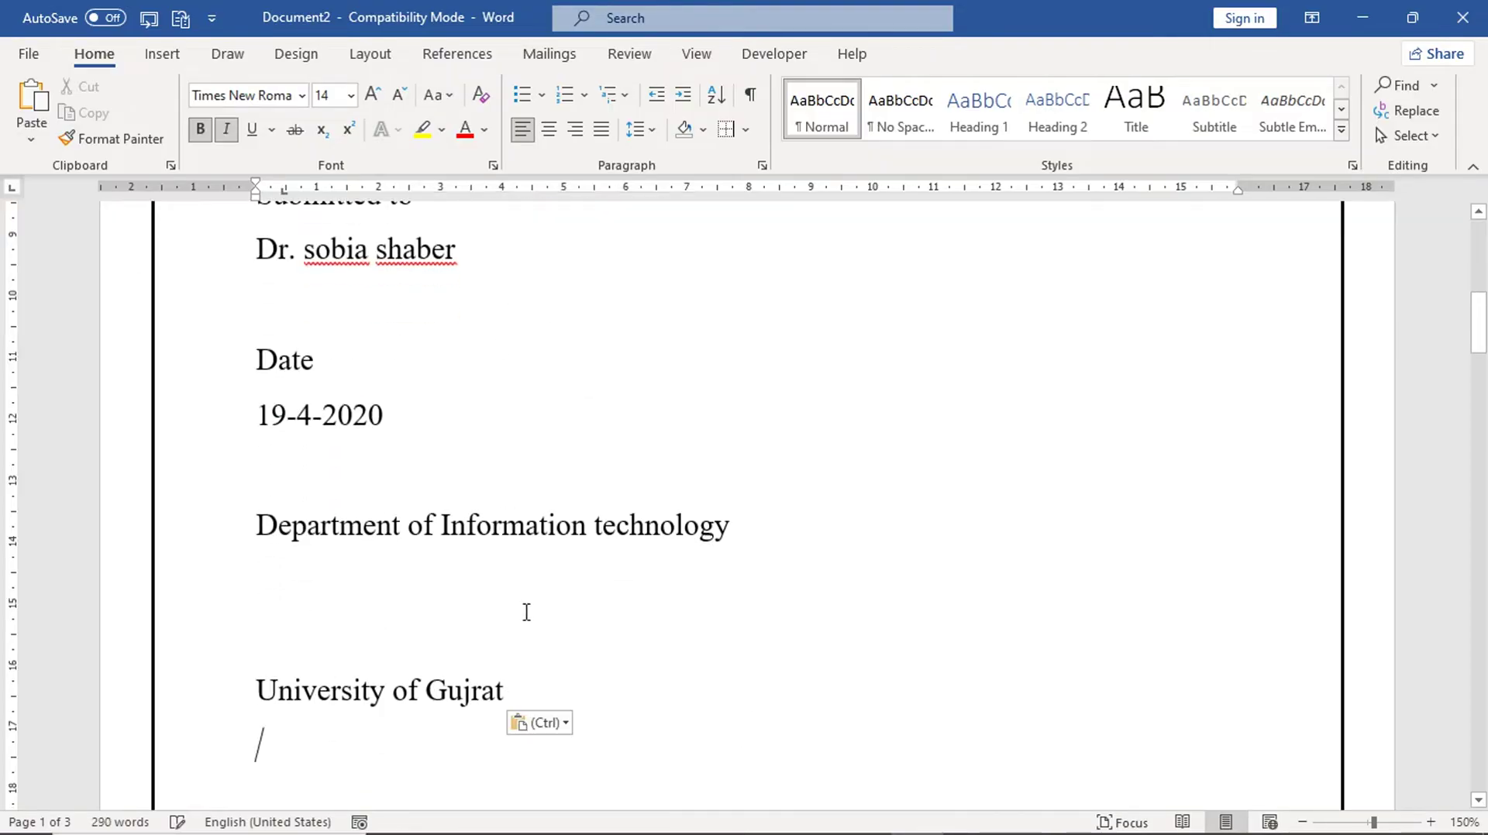
scroll(525, 613, "up", 5)
scroll(474, 594, "down", 1)
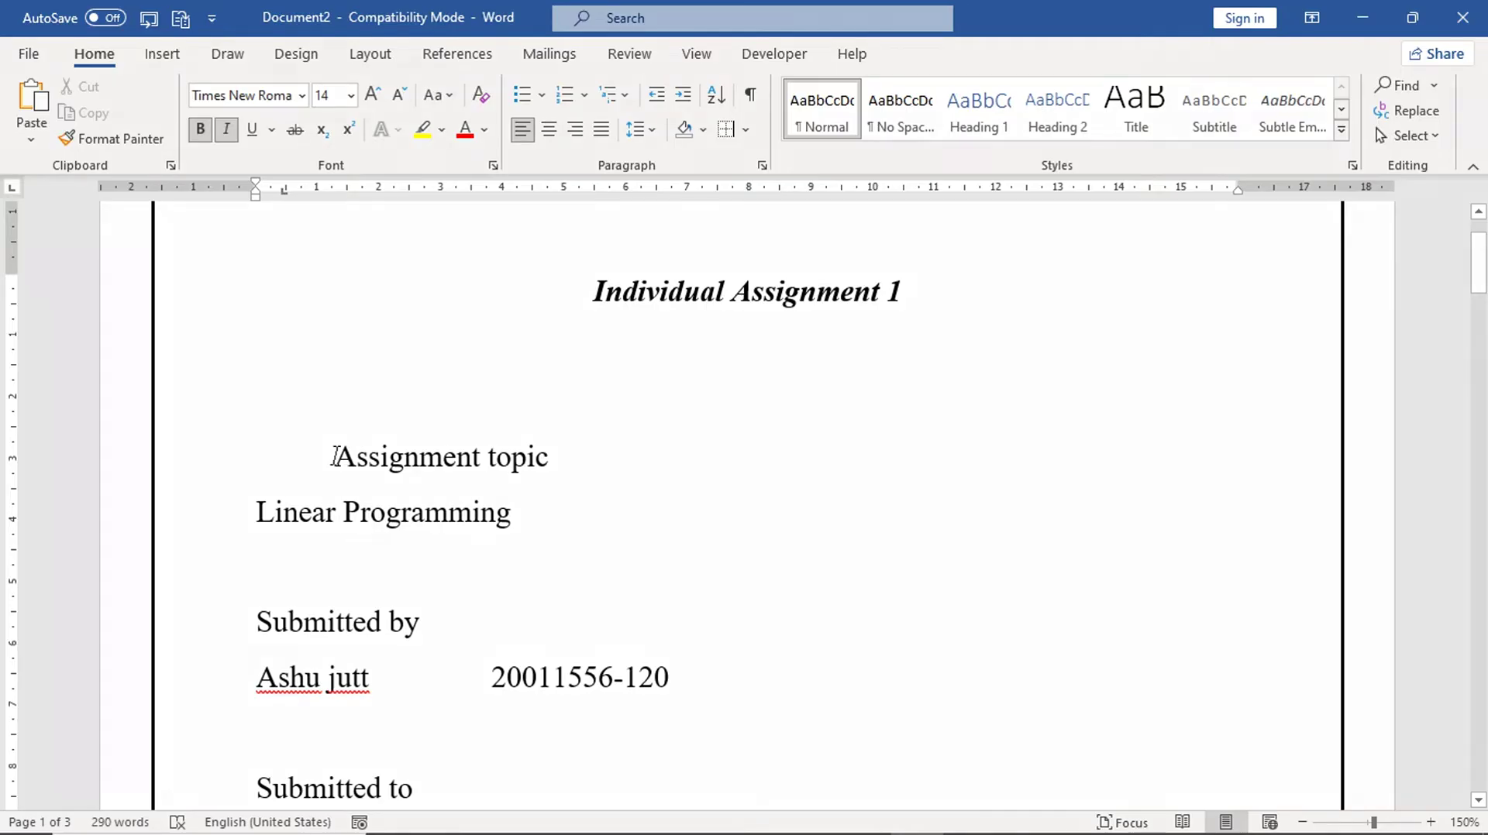
Select the pasted lines from Assignment topic through University of Gujrat.
left_click_drag(335, 455, 561, 453)
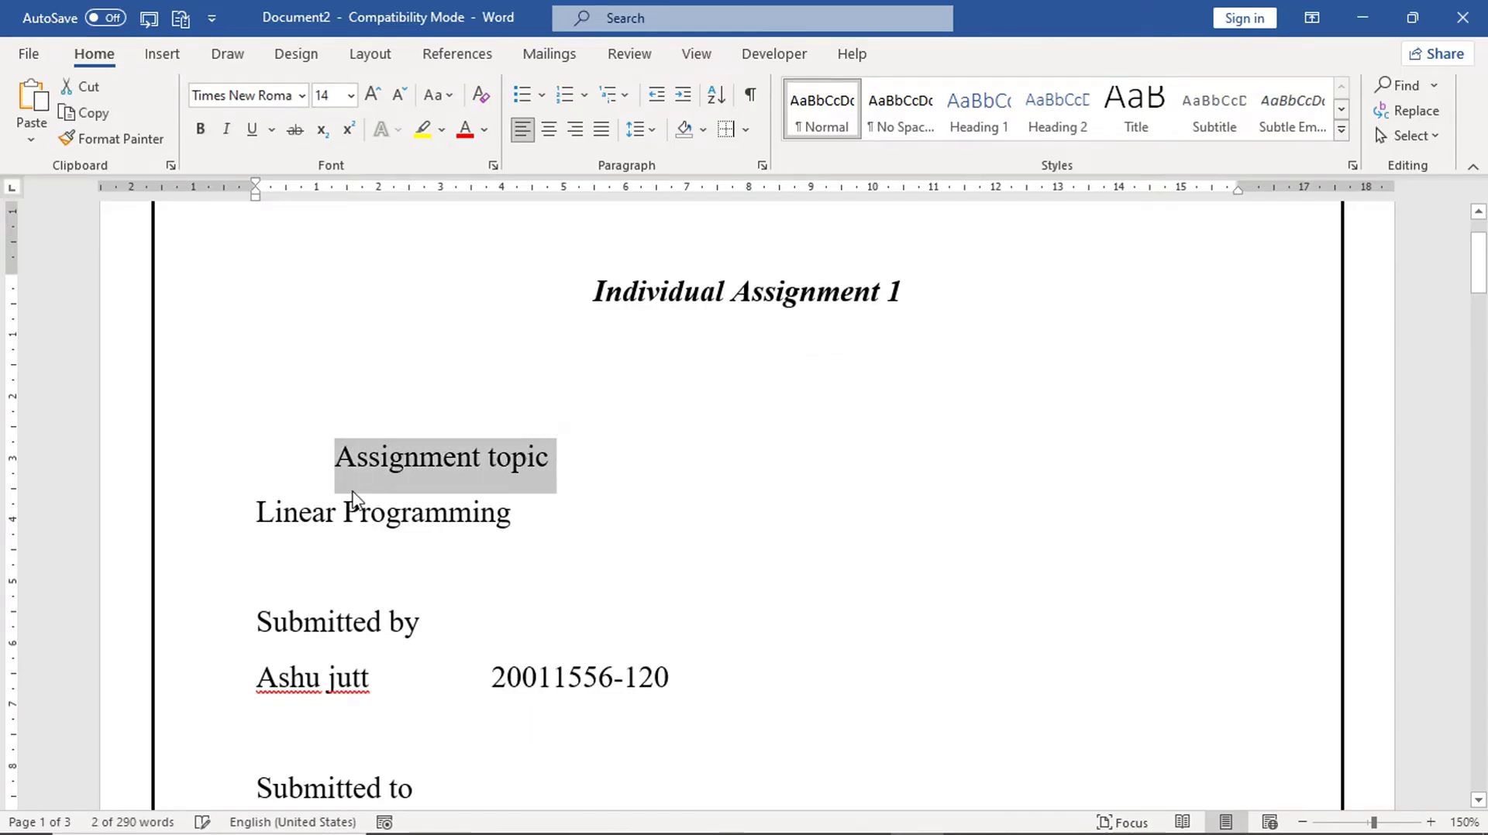
left_click_drag(251, 512, 532, 505)
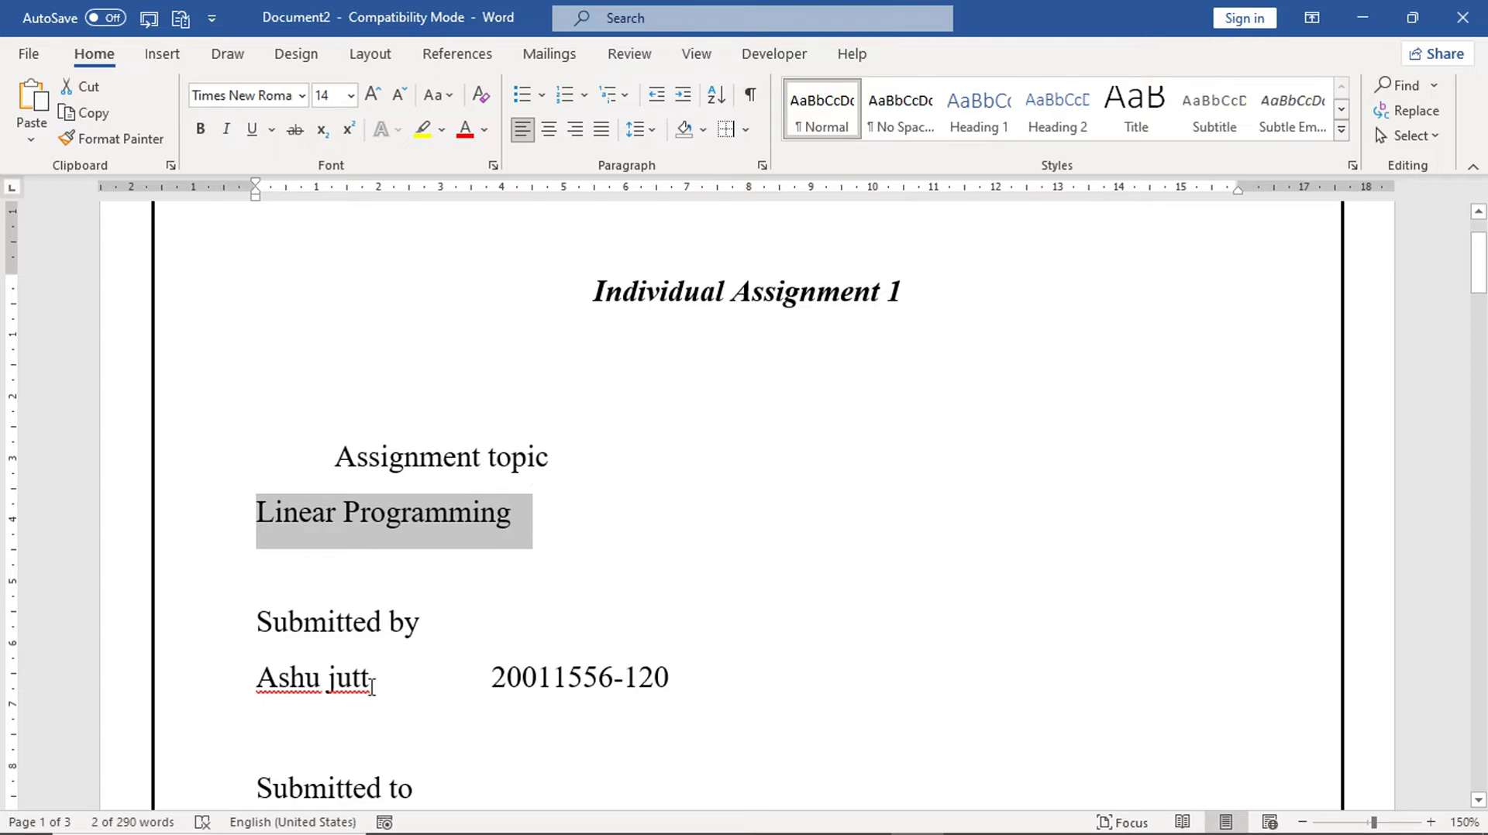
scroll(372, 687, "down", 3)
scroll(371, 686, "up", 5)
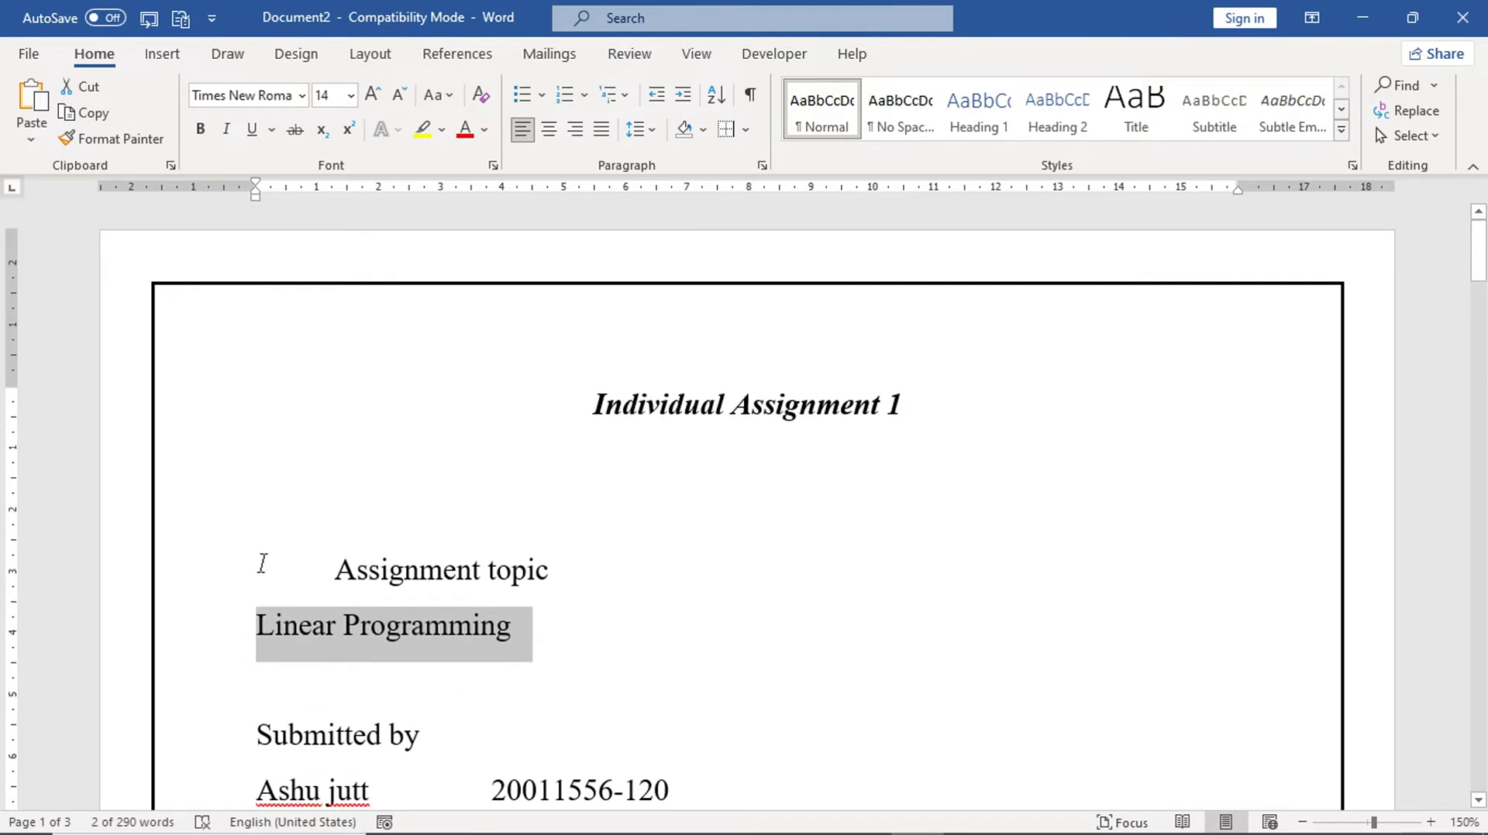
left_click_drag(216, 574, 409, 594)
scroll(408, 585, "up", 8)
scroll(410, 591, "up", 4)
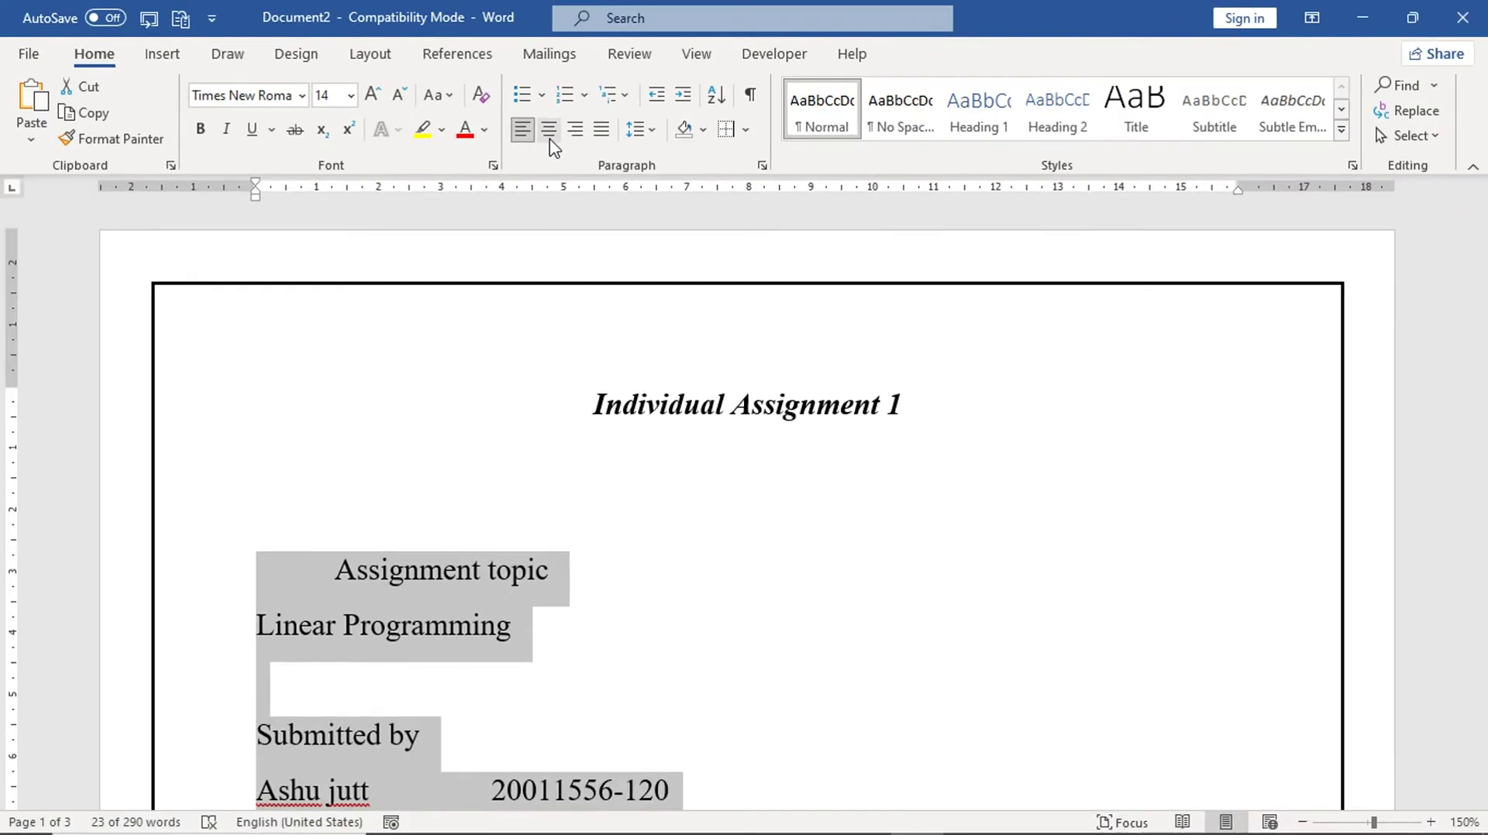
Centre the selected cover-page detail lines.
left_click(550, 138)
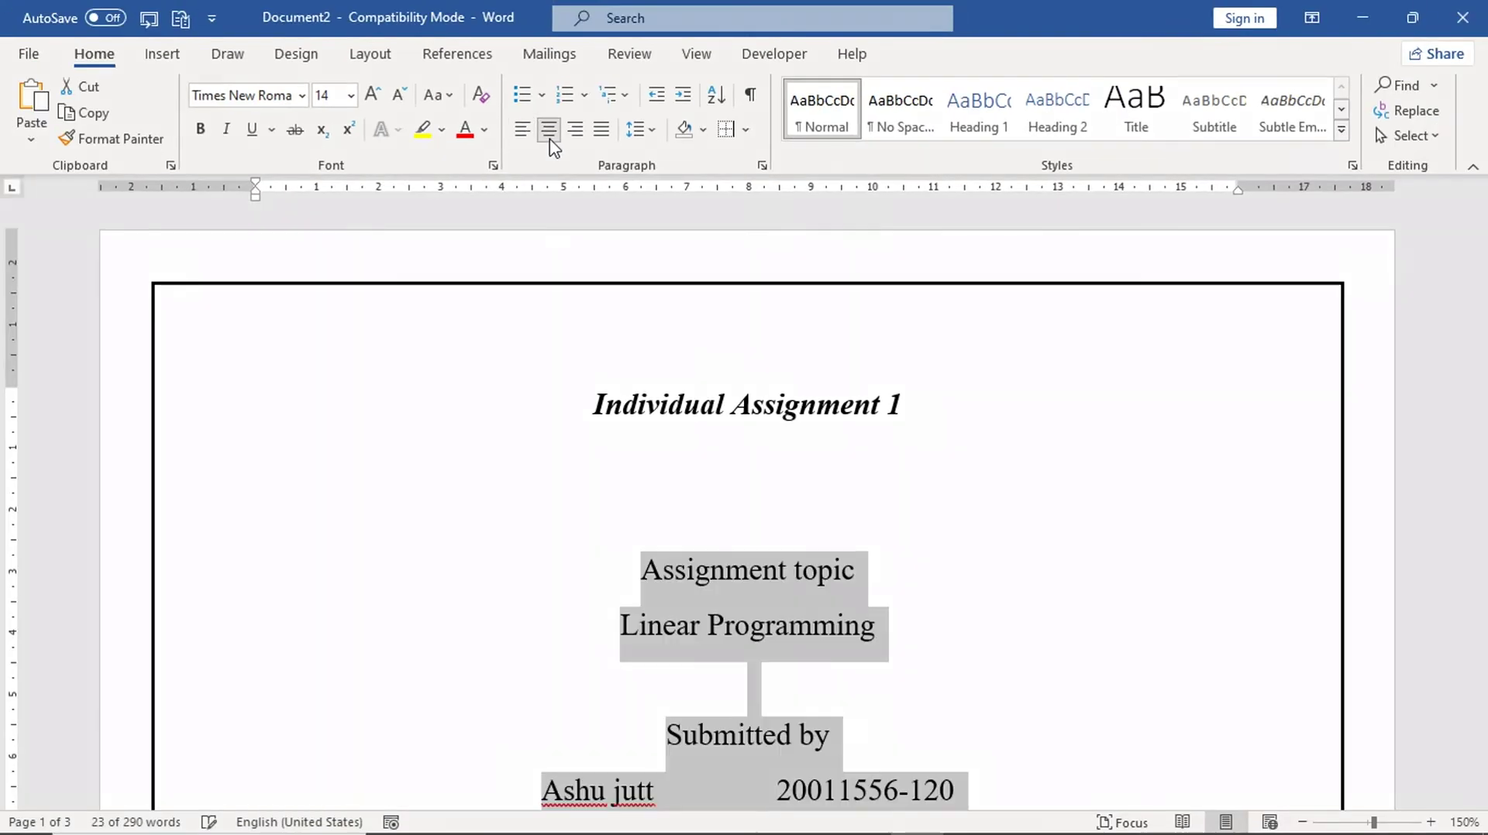
scroll(976, 519, "down", 7, "ctrl")
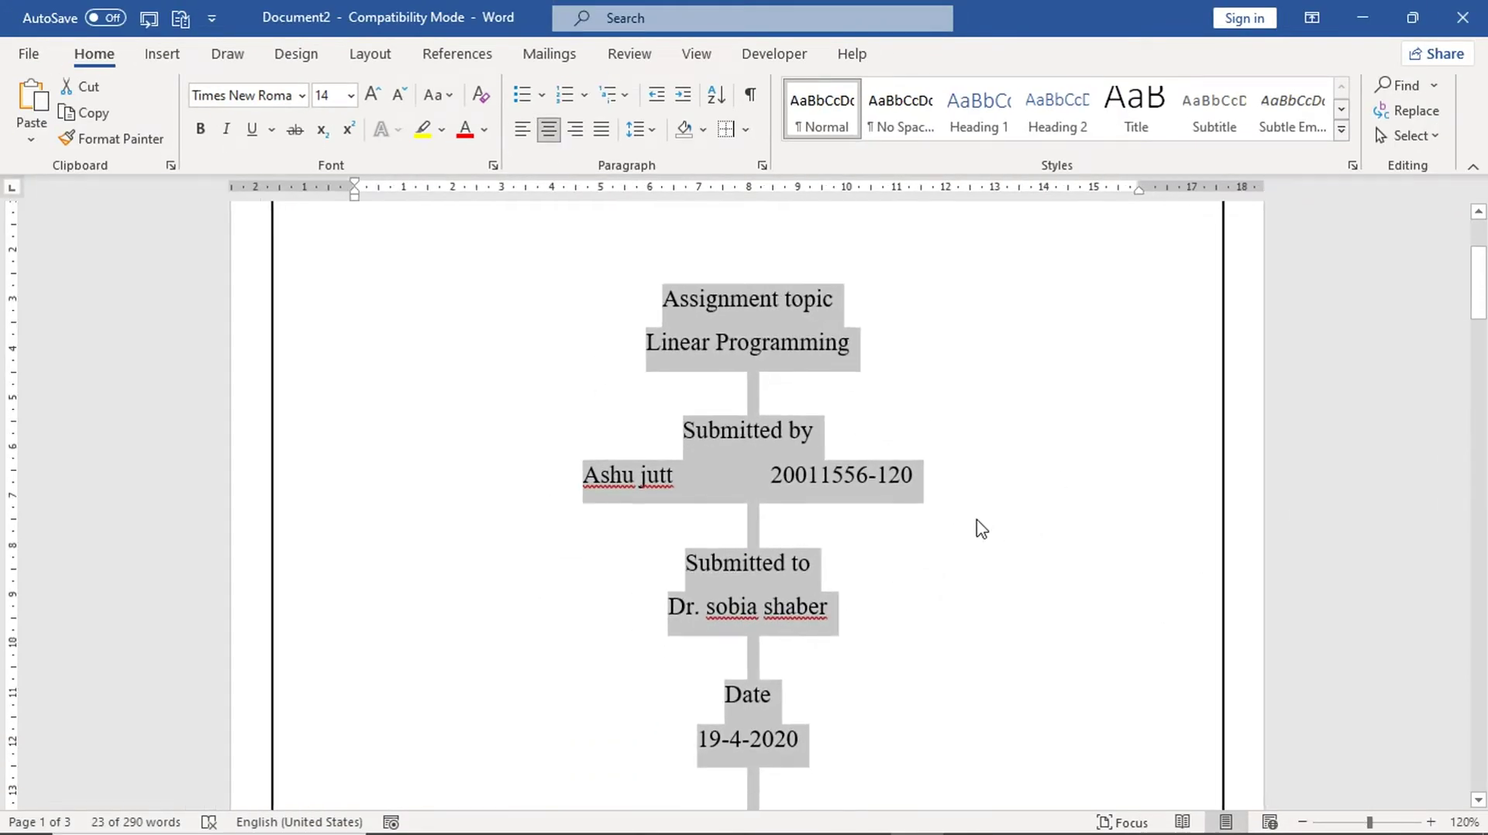
scroll(976, 518, "down", 3, "ctrl")
scroll(978, 523, "up", 6, "ctrl")
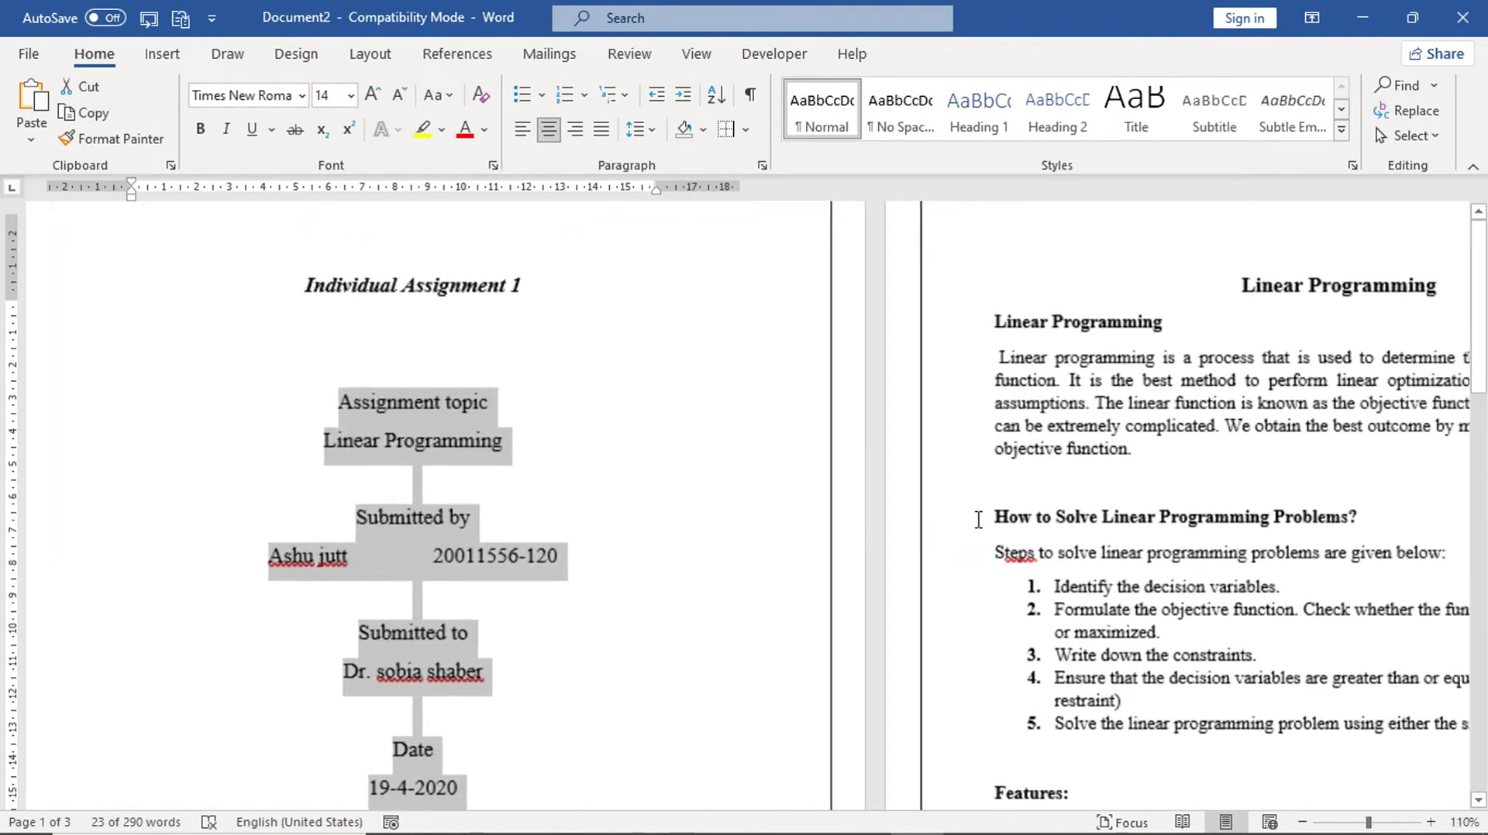
scroll(976, 524, "up", 3, "ctrl")
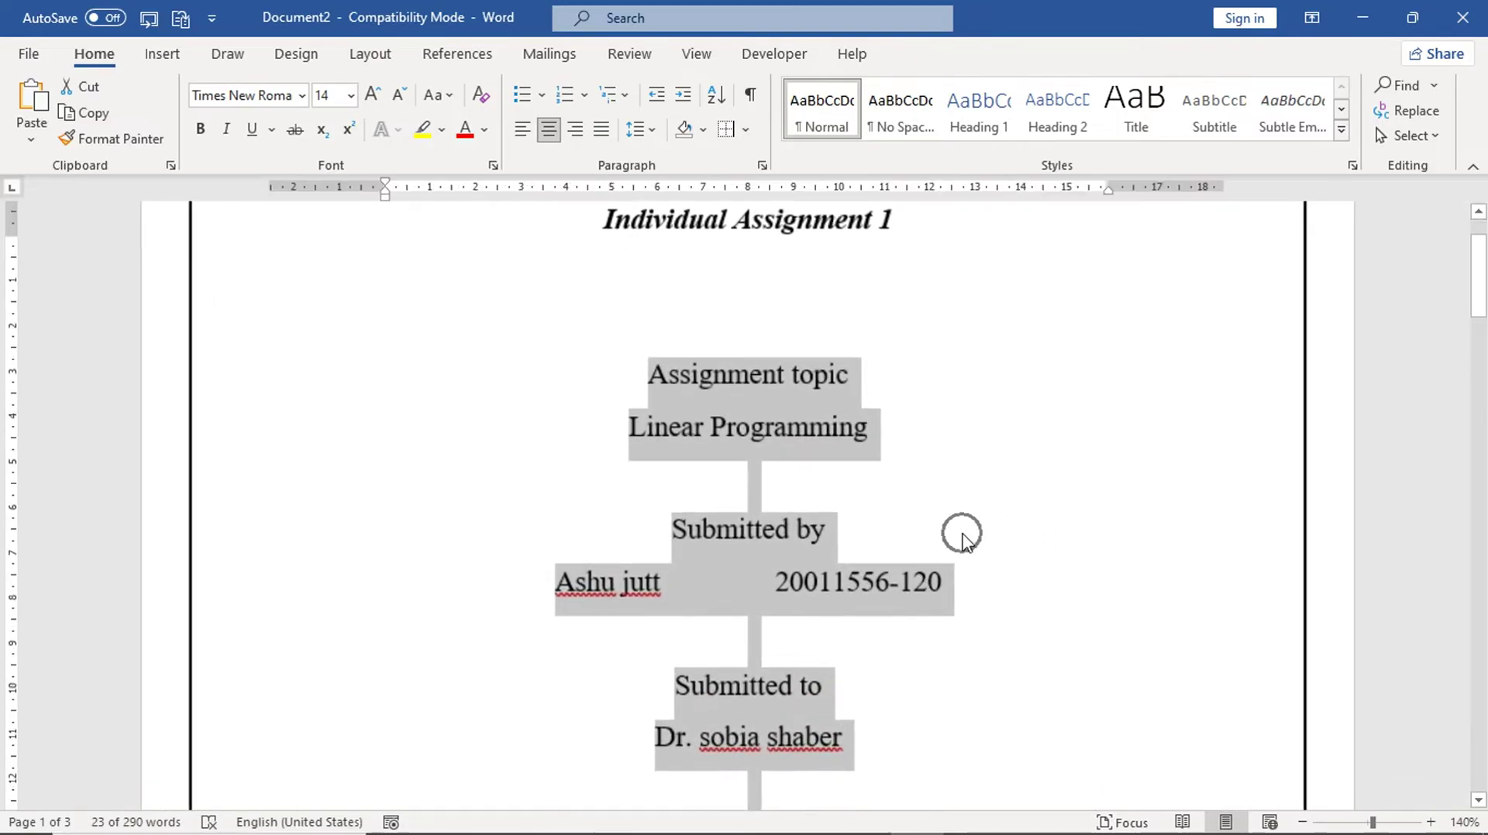
scroll(965, 542, "up", 3, "ctrl")
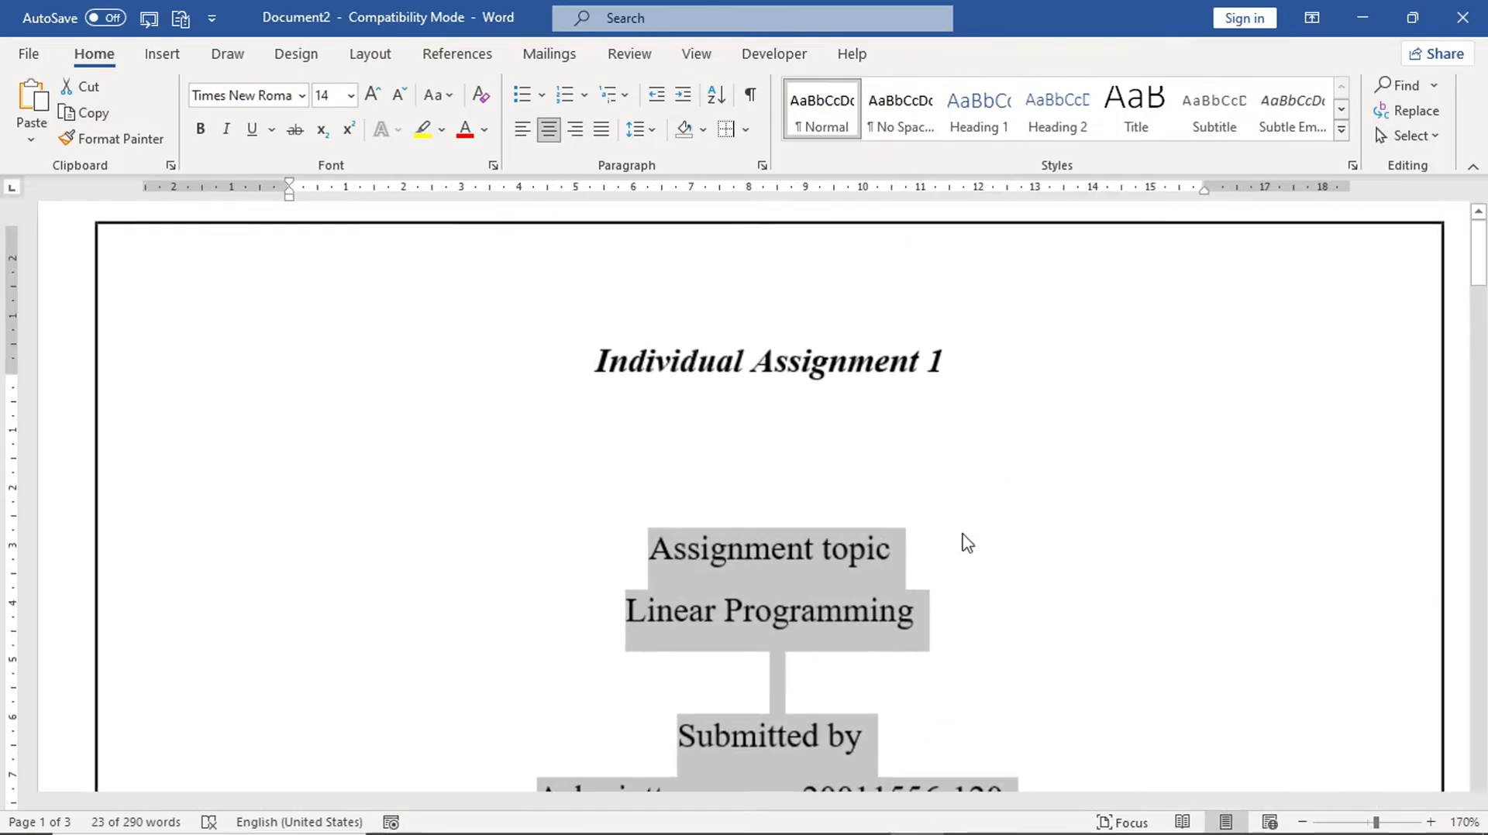
Deselect the text, then select the Assignment topic line and the Individual Assignment 1 title.
left_click(605, 551)
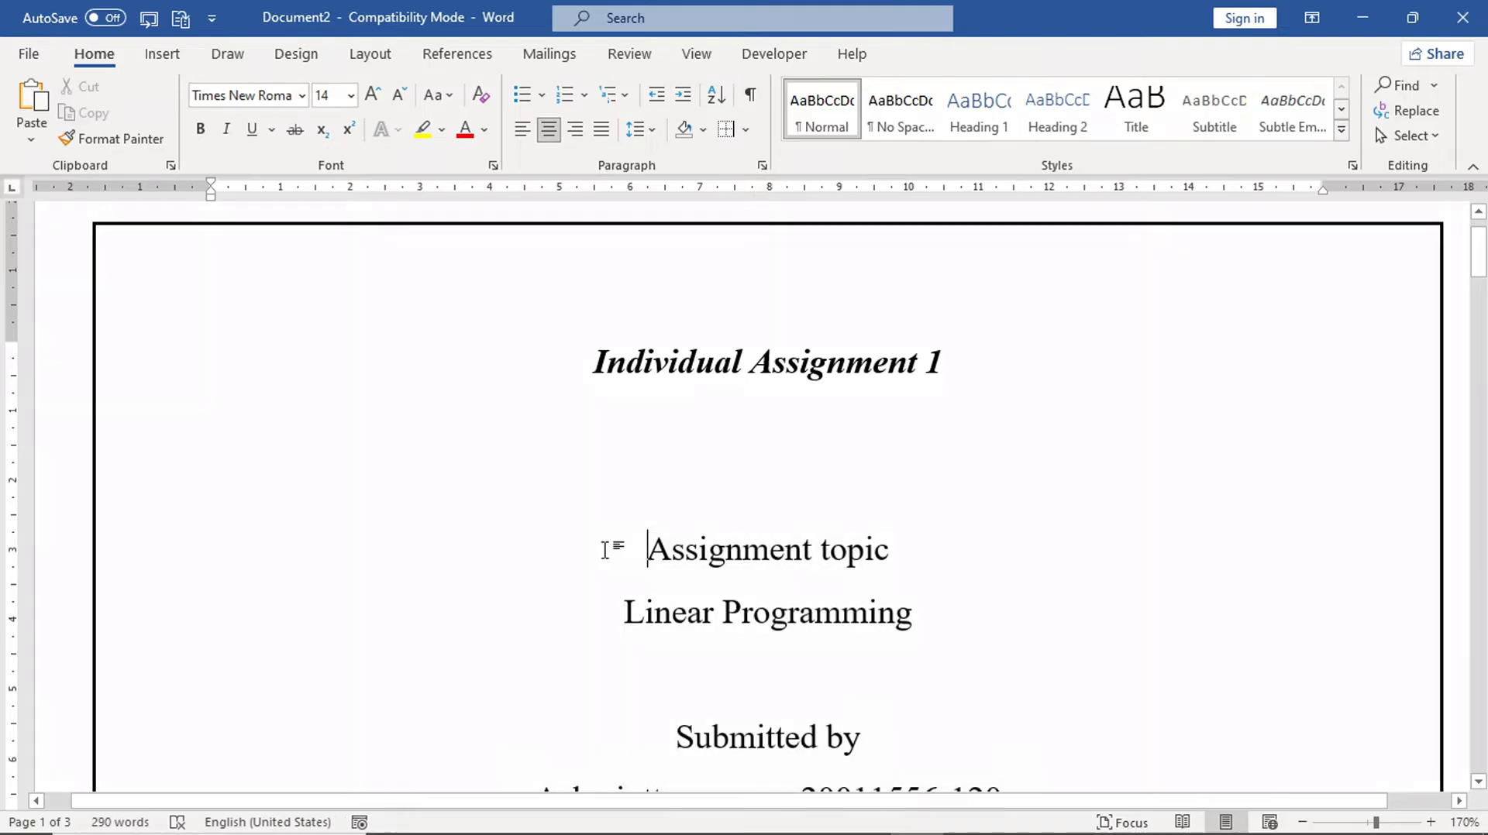
left_click_drag(637, 547, 923, 560)
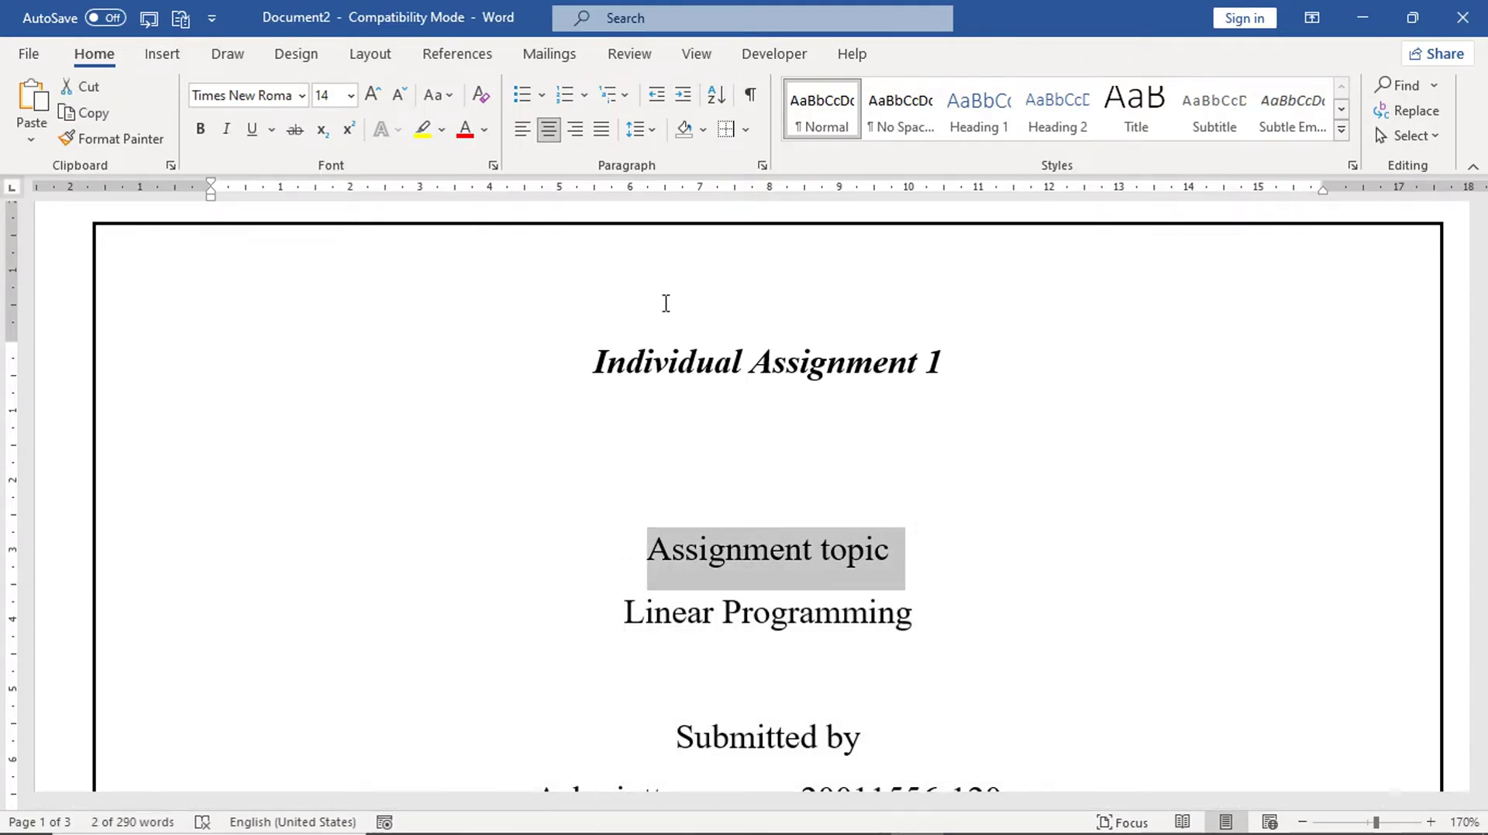
left_click_drag(582, 364, 975, 341)
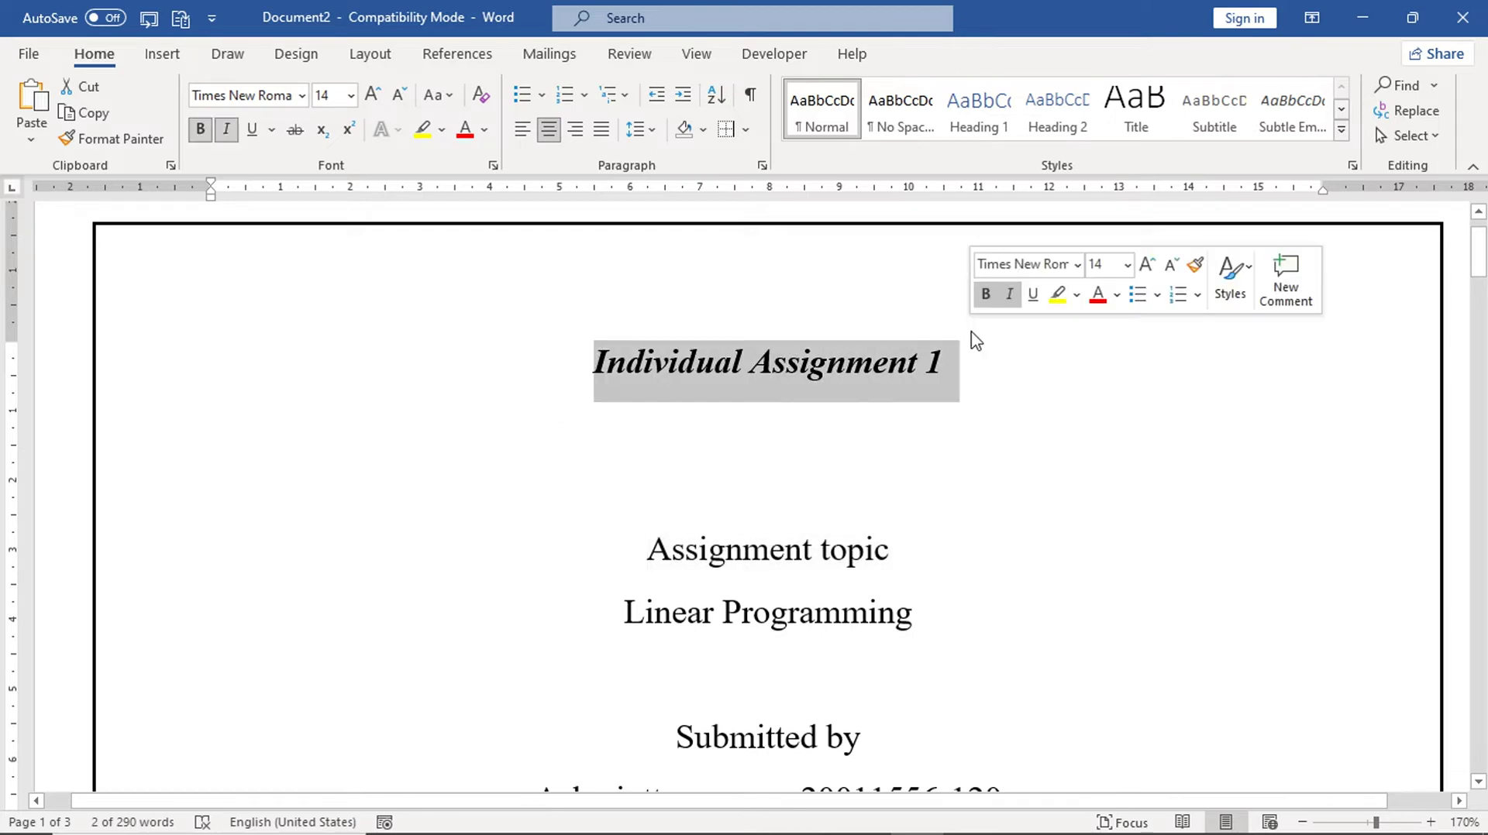
Make the Assignment topic line bold.
left_click(958, 407)
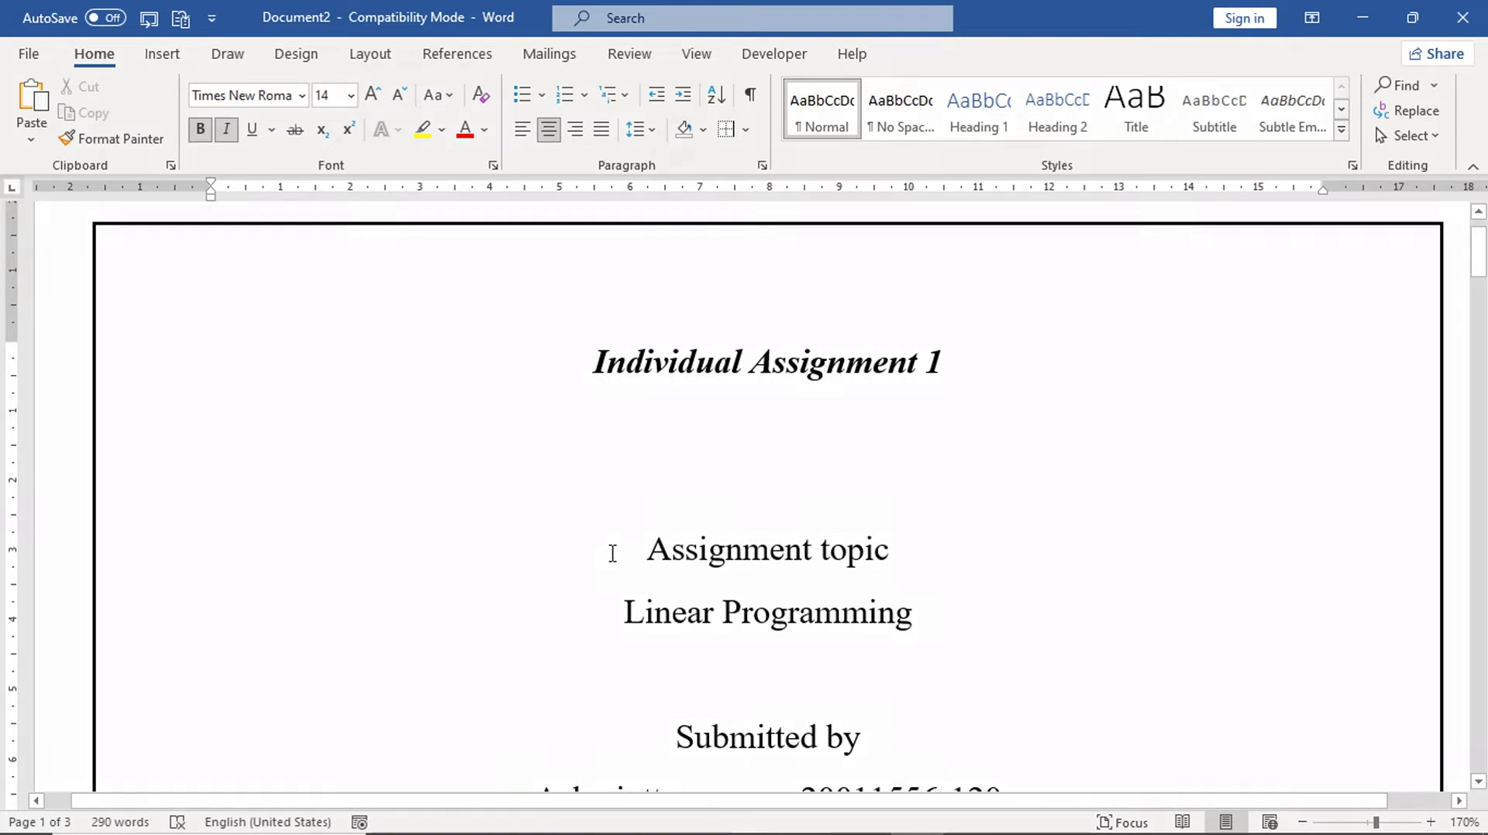
left_click_drag(612, 553, 940, 542)
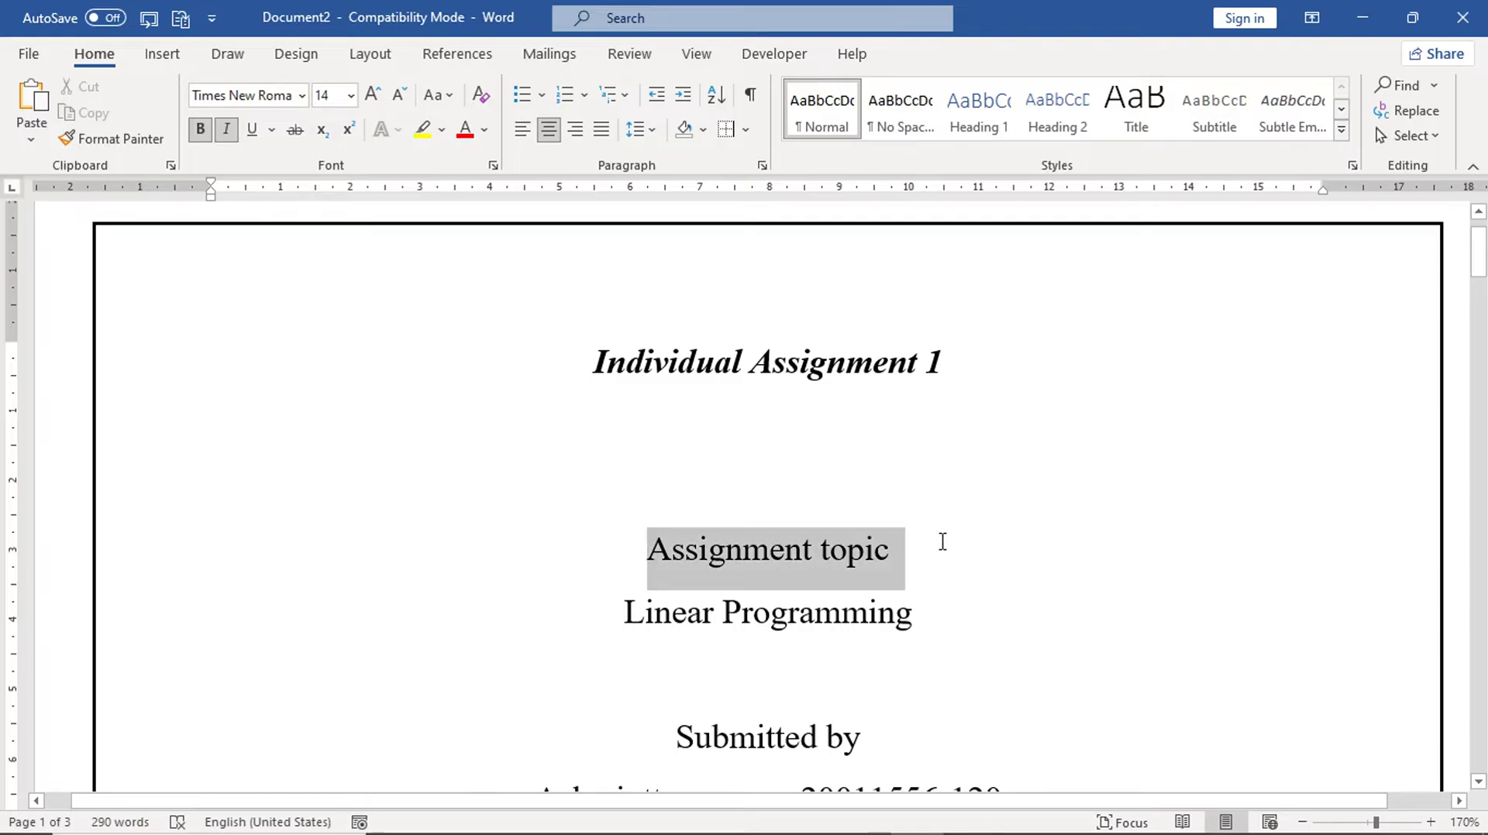
left_click(200, 129)
left_click(983, 523)
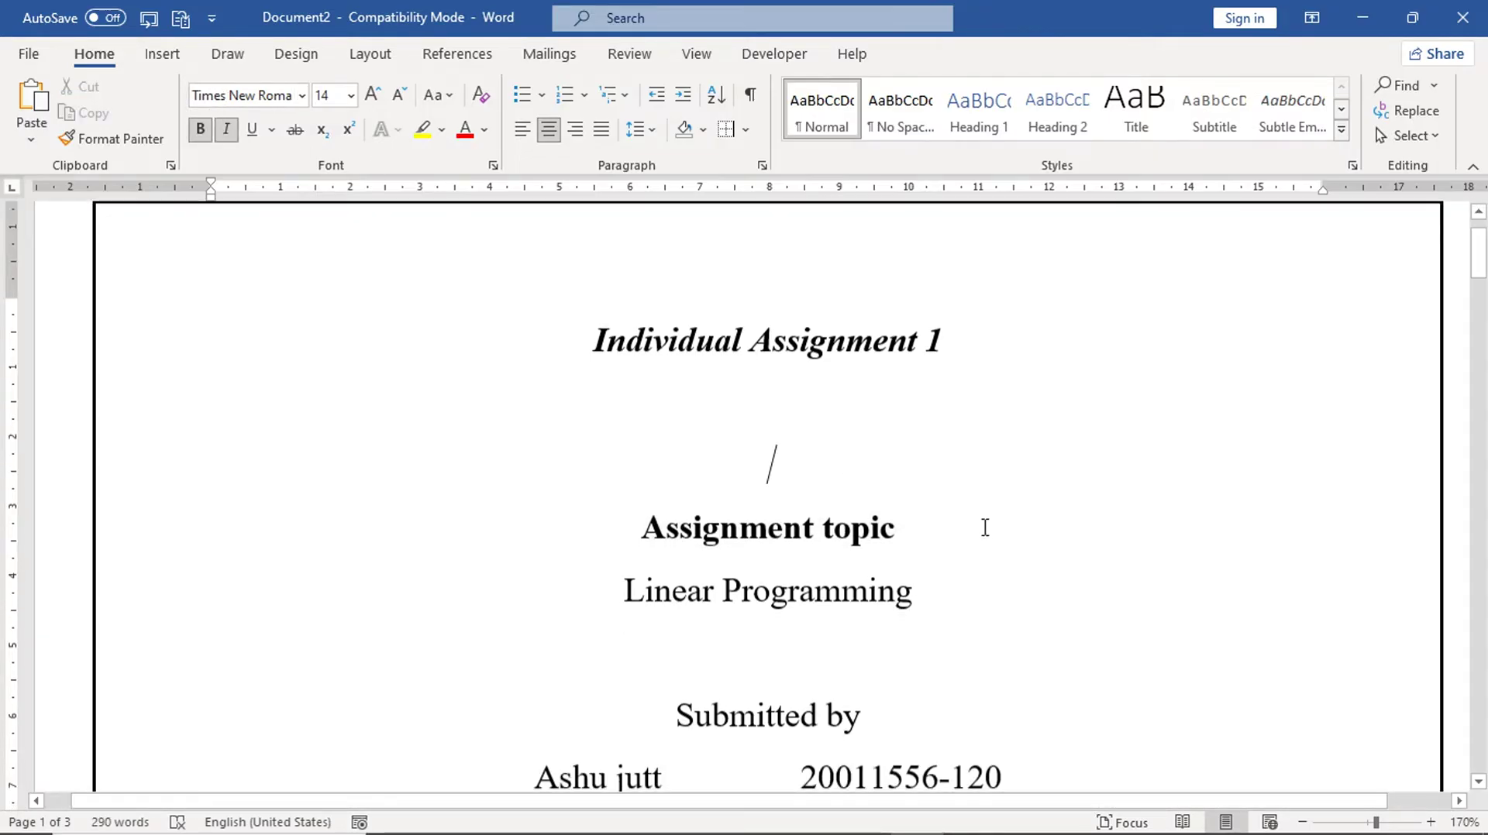
scroll(894, 526, "down", 2)
Replace the submitter's roll number and name with the new student's details.
left_click_drag(1003, 624, 800, 625)
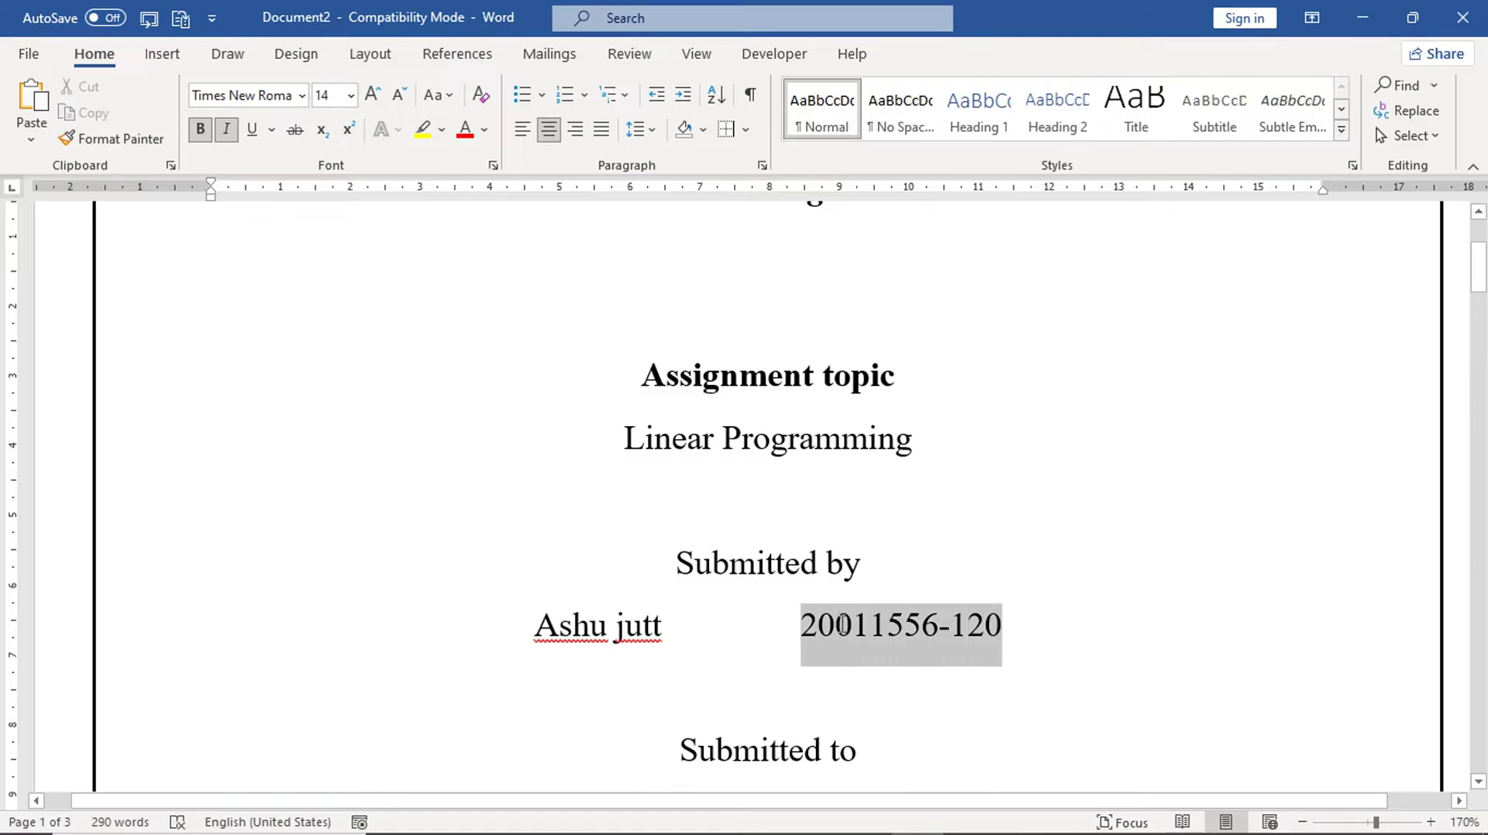
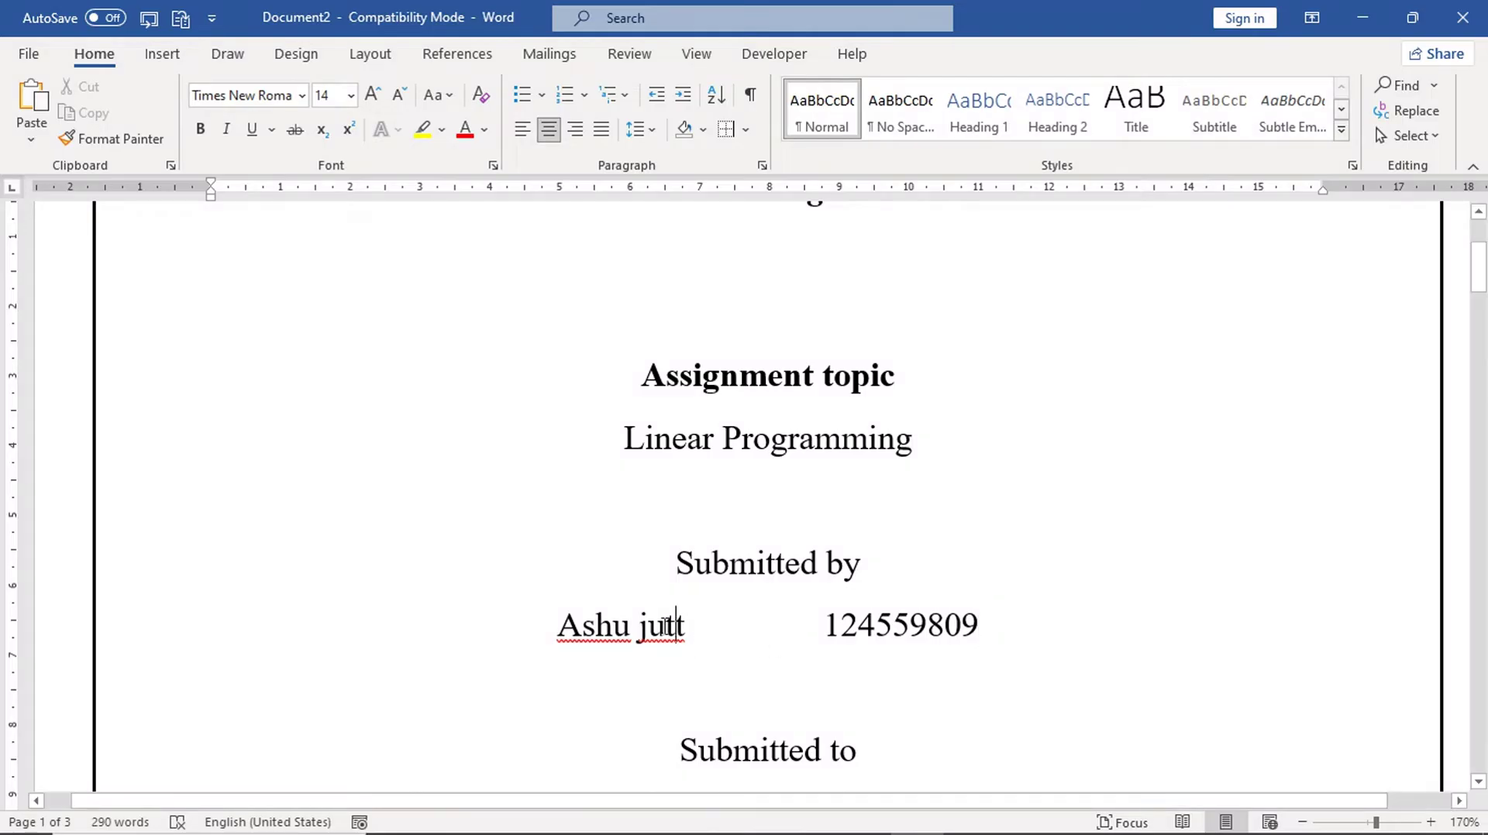
left_click_drag(667, 624, 560, 626)
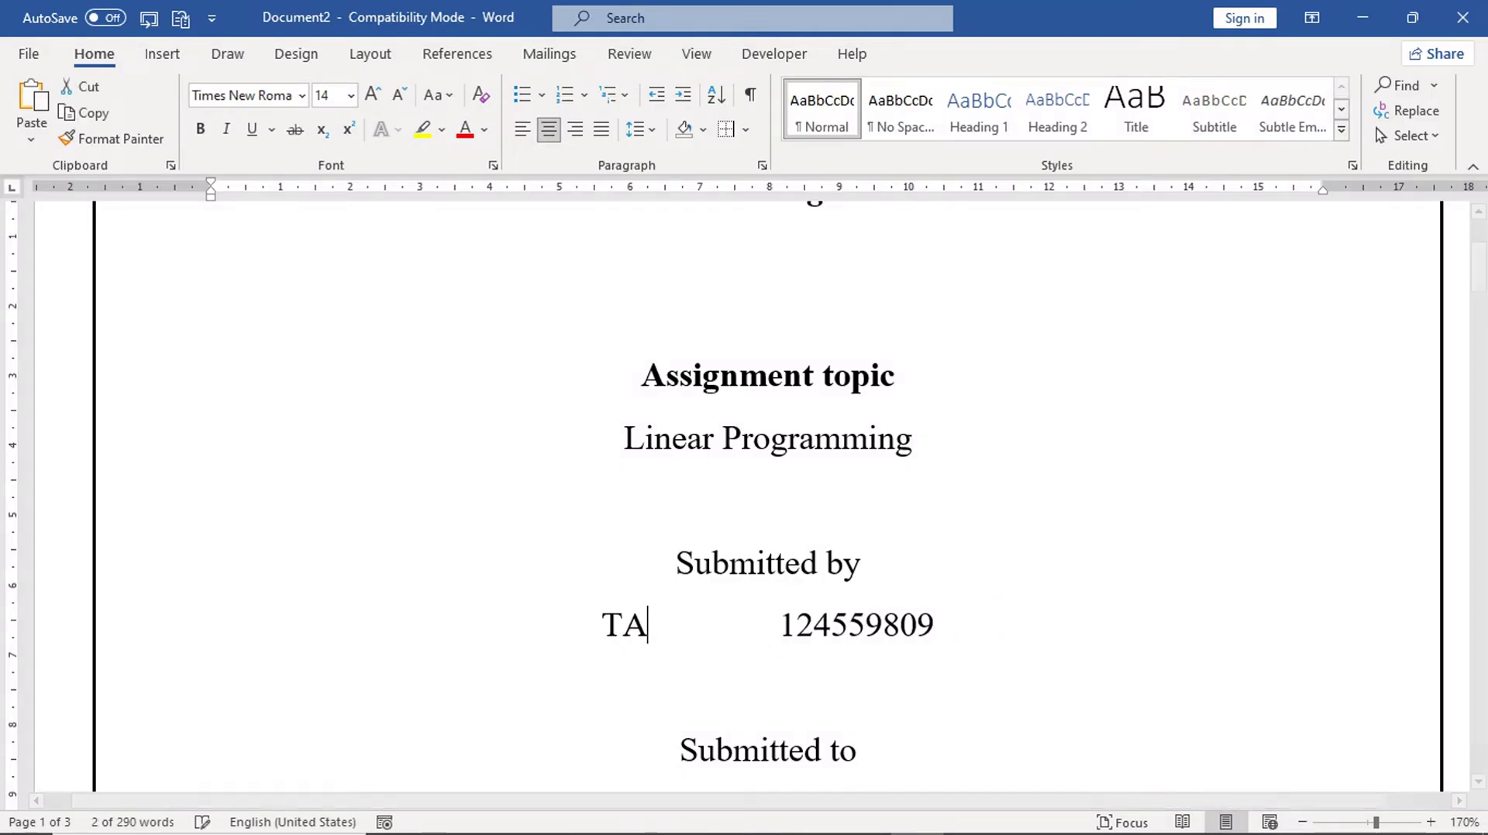
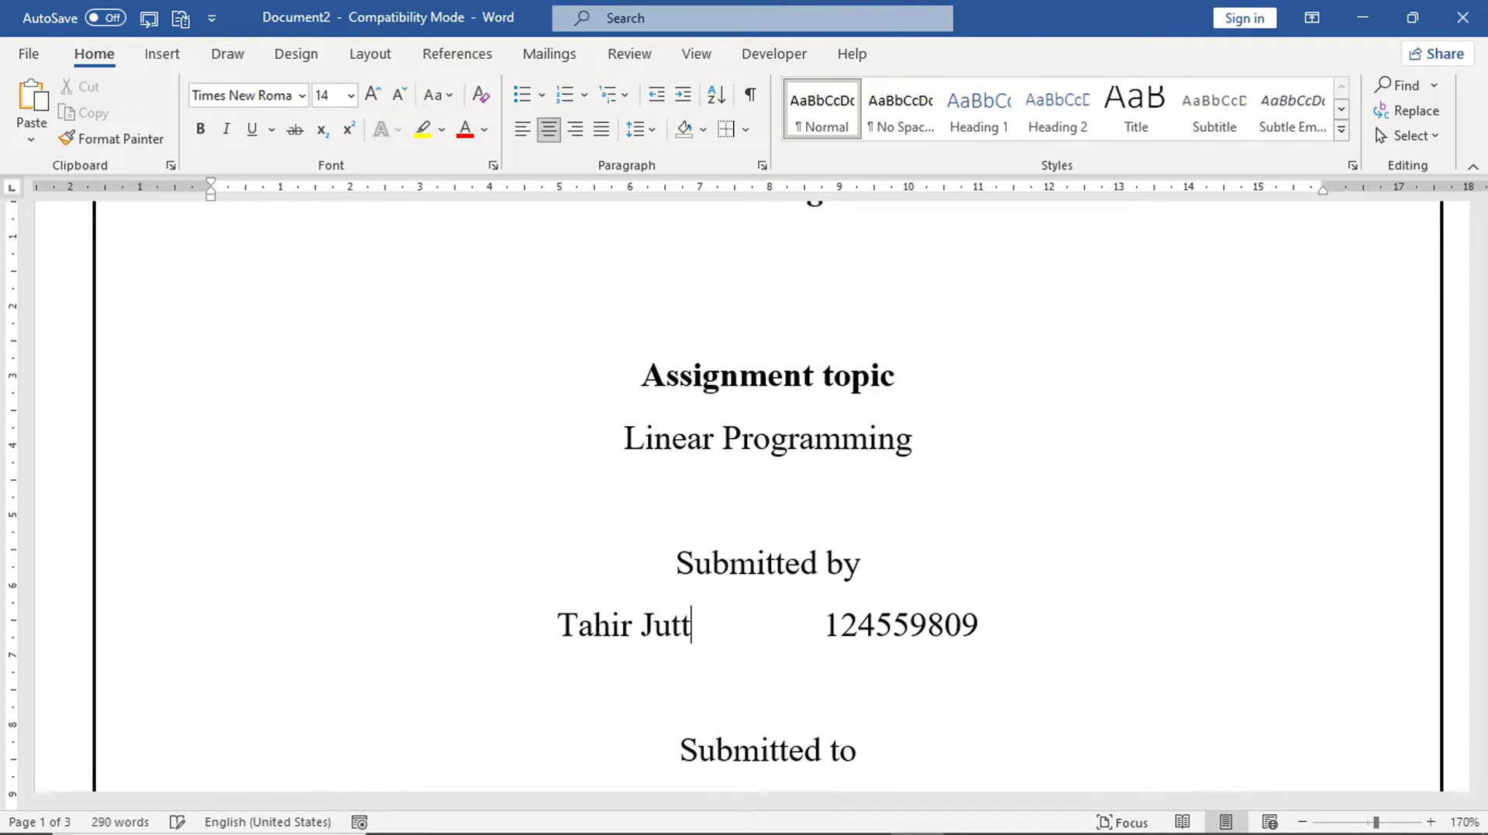
scroll(800, 622, "up", 2)
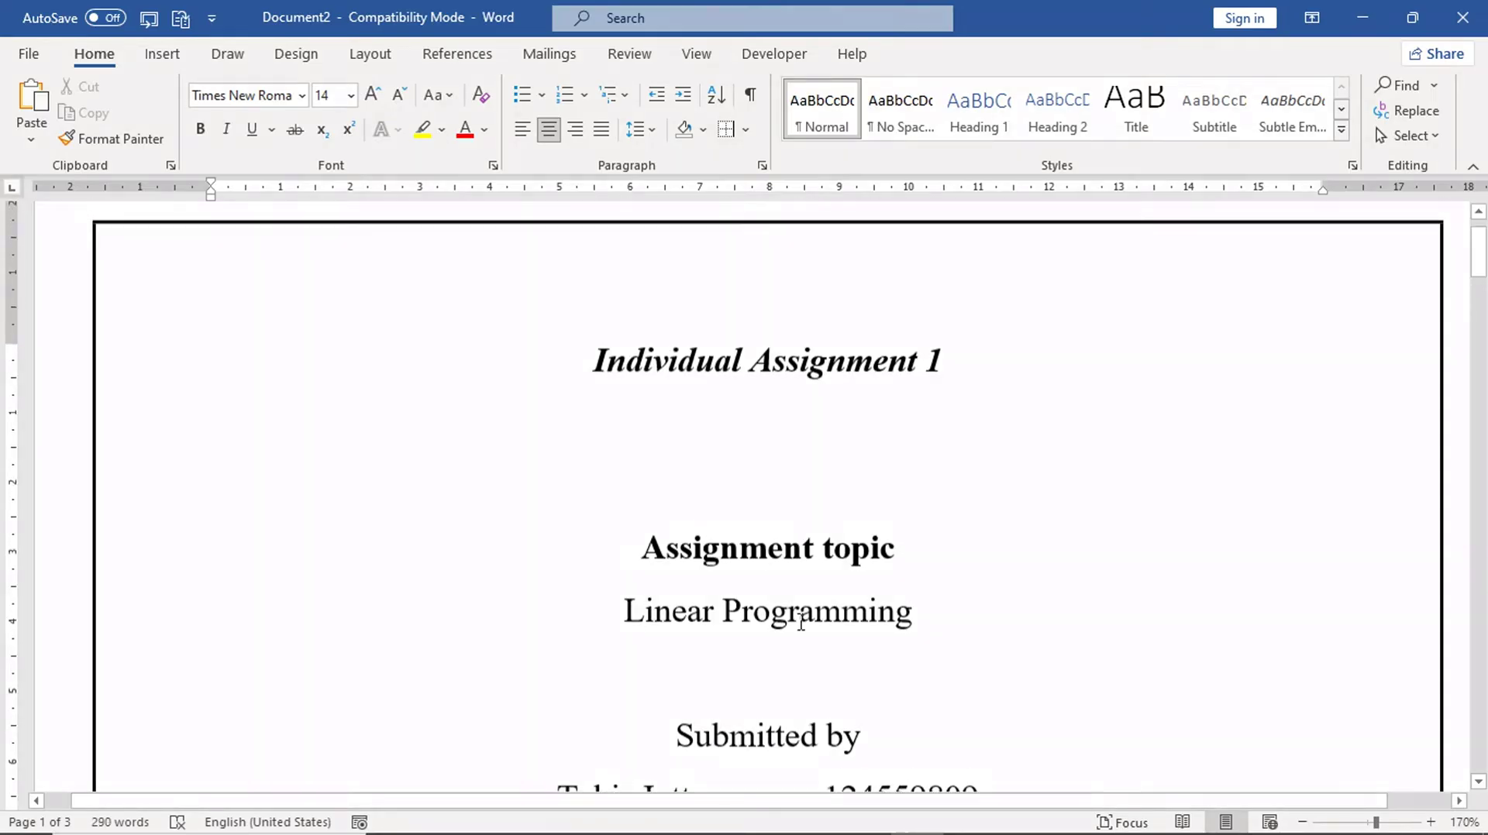
scroll(800, 623, "down", 1)
Make the Submitted by and Submitted to headings bold.
left_click_drag(869, 653, 671, 655)
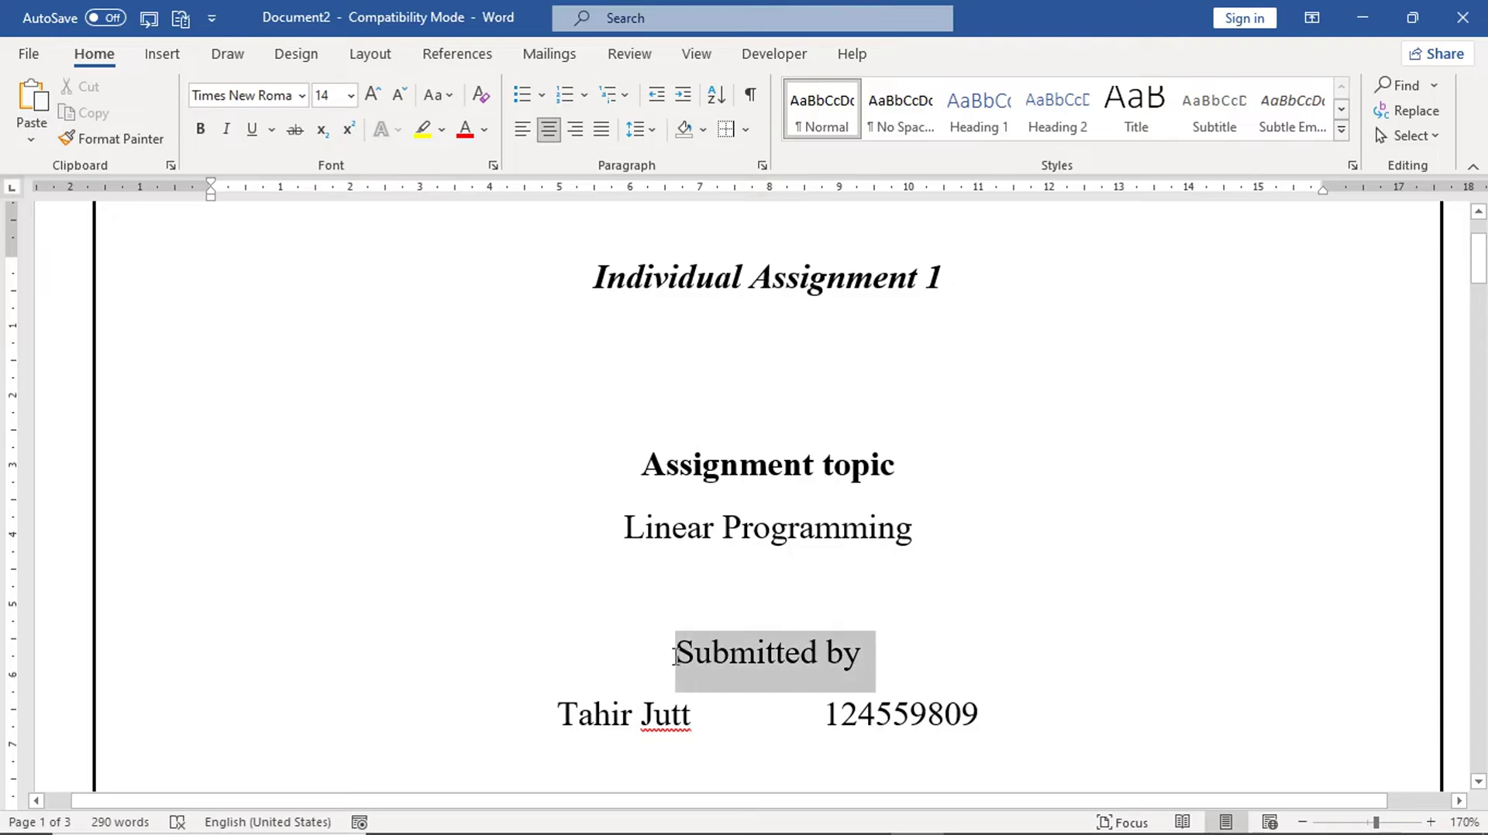
left_click(686, 620)
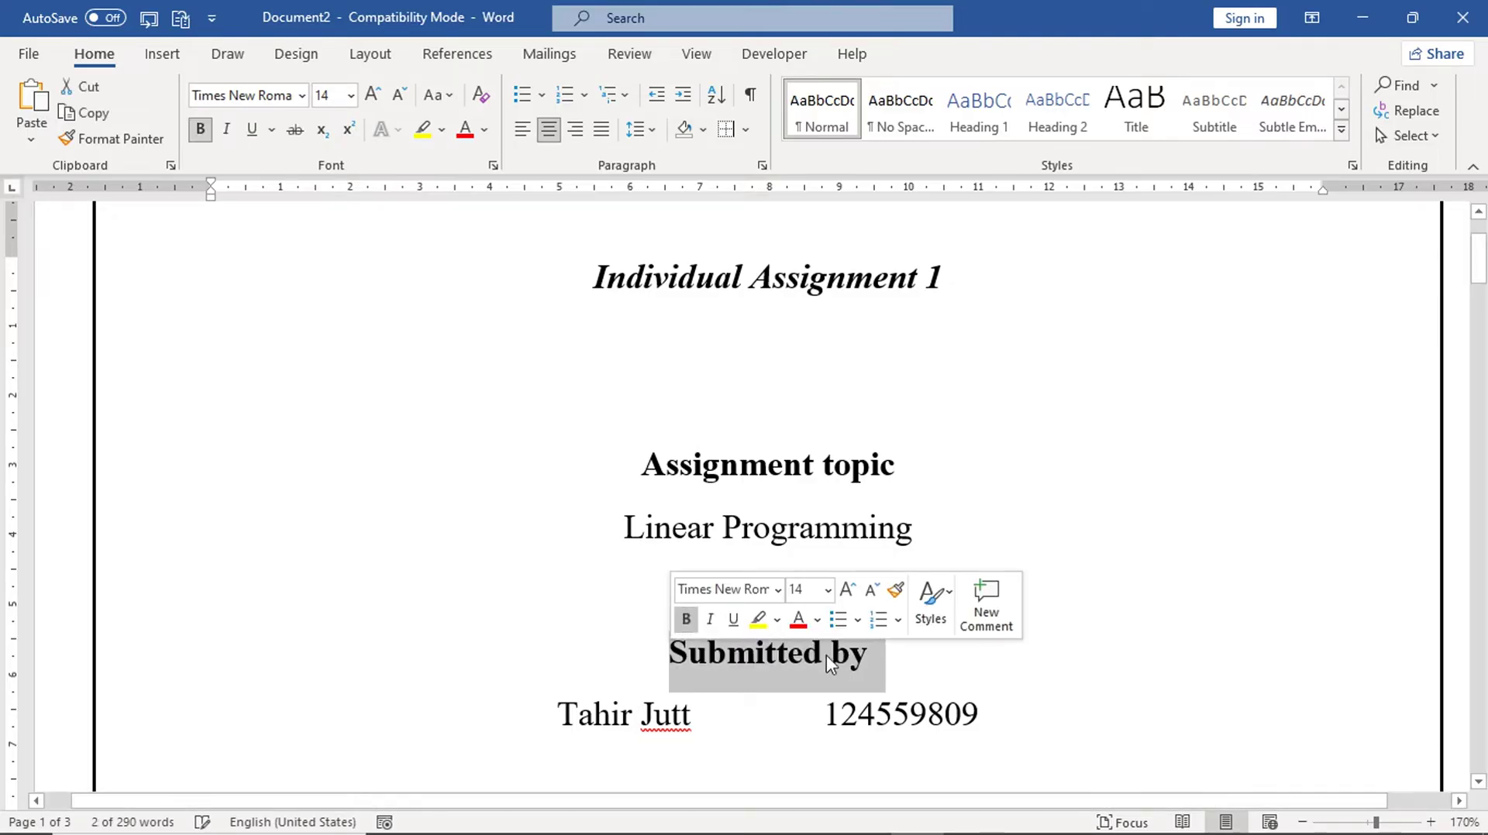
left_click(1012, 640)
scroll(1012, 640, "down", 3)
left_click_drag(874, 469, 674, 470)
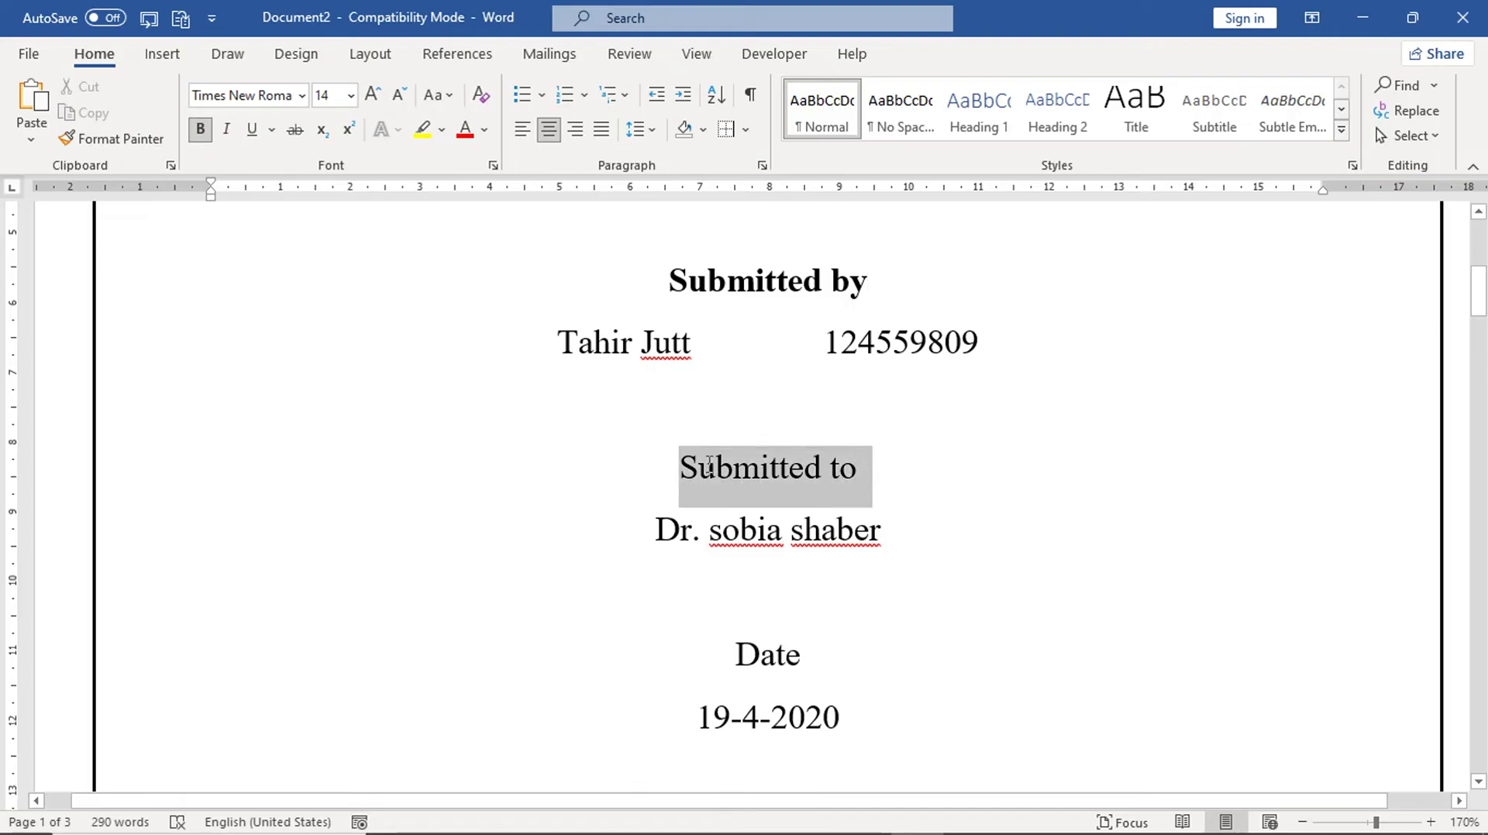
key("ctrl+b")
Replace the supervisor's name with the recipient's full name.
left_click_drag(907, 527, 708, 530)
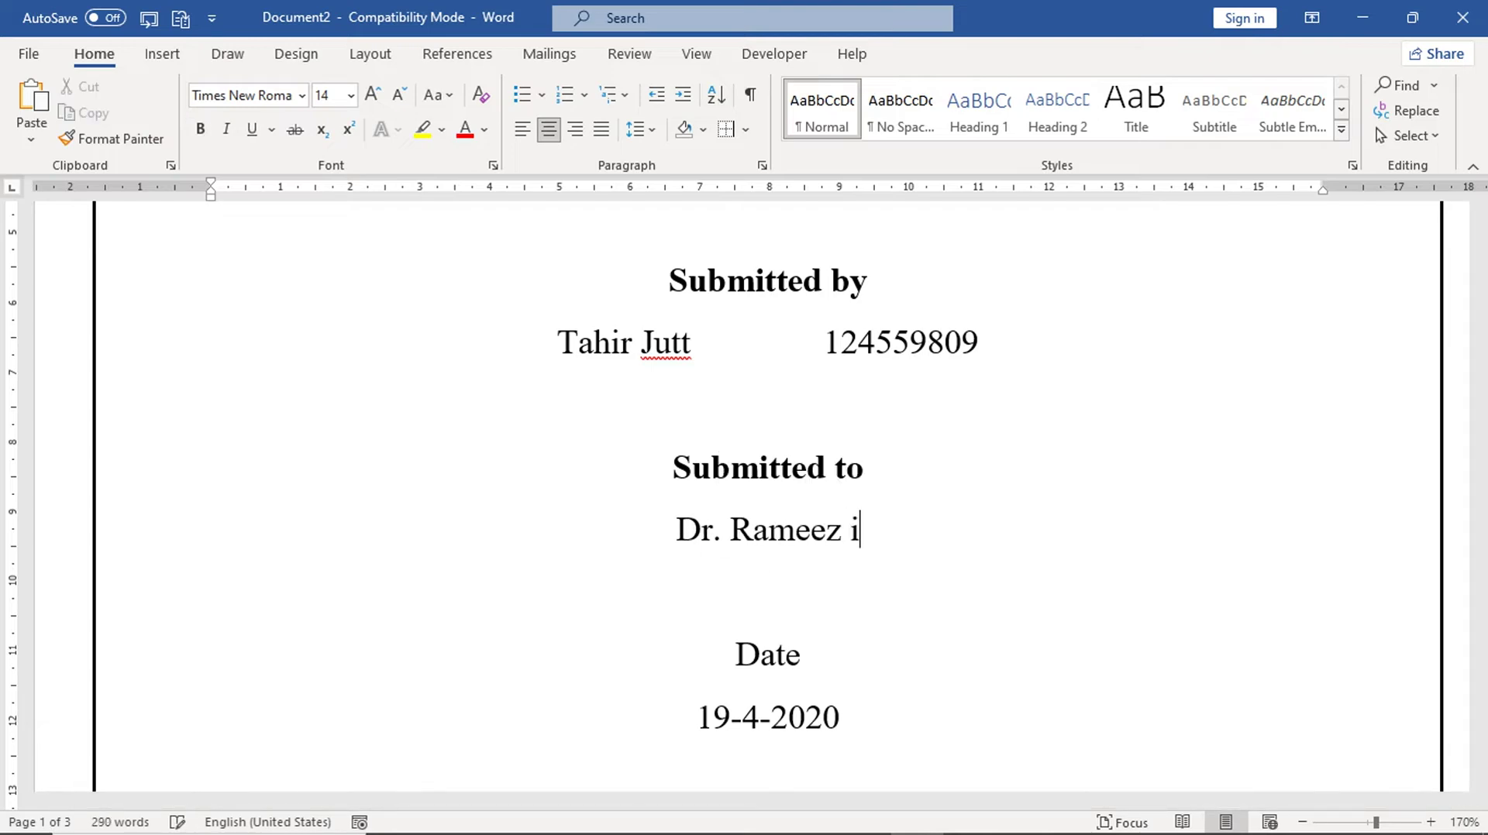
Bold the Date heading and change the year from 2020 to 2024.
left_click_drag(802, 655, 736, 655)
key("ctrl+b")
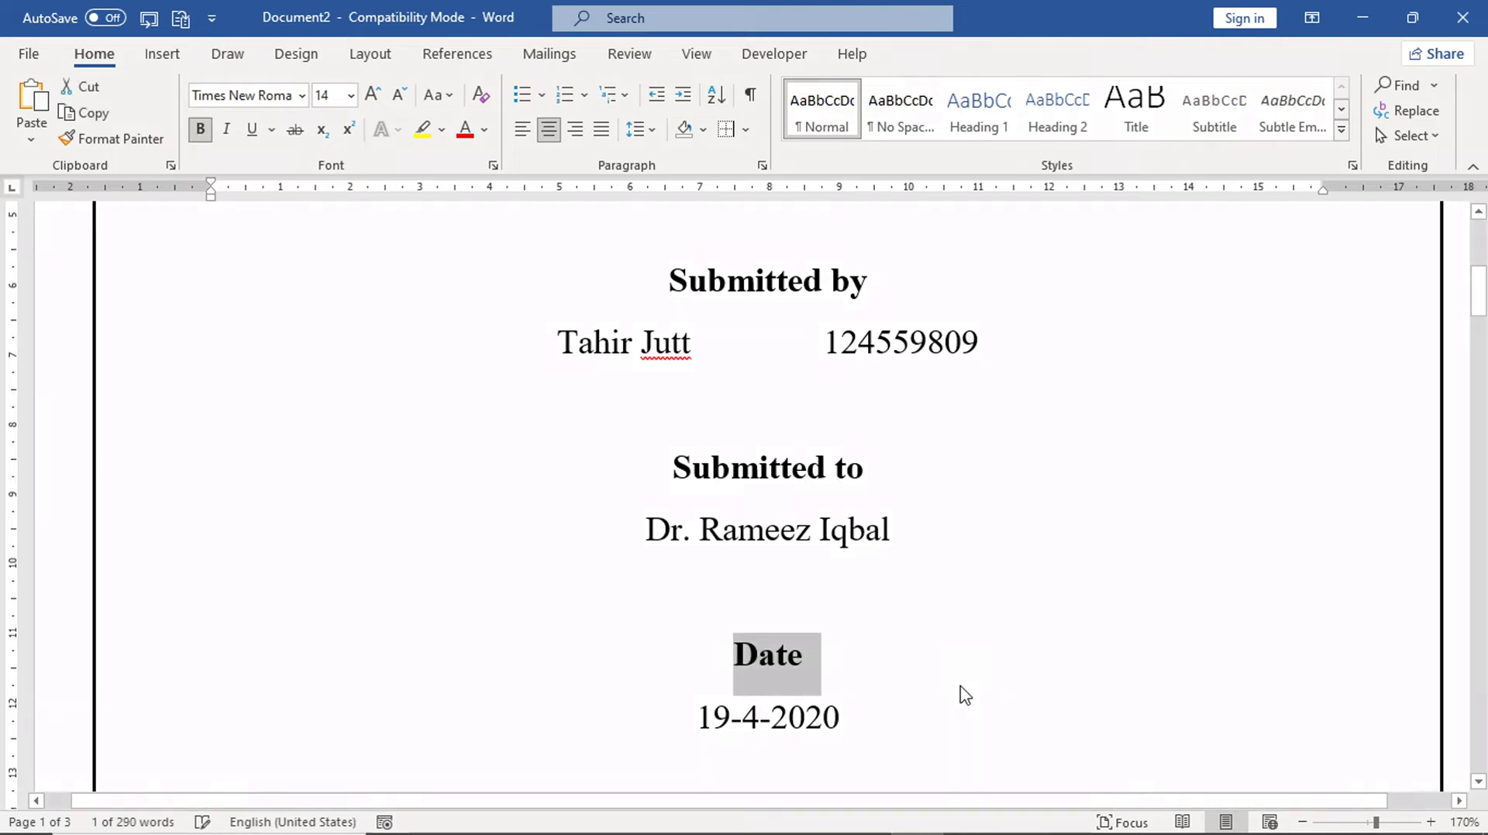
scroll(960, 692, "down", 3)
left_click_drag(842, 467, 815, 464)
type("4")
Make the University of Gujrat line bold and verify its formatting.
scroll(548, 512, "down", 1)
left_click_drag(548, 513, 498, 463)
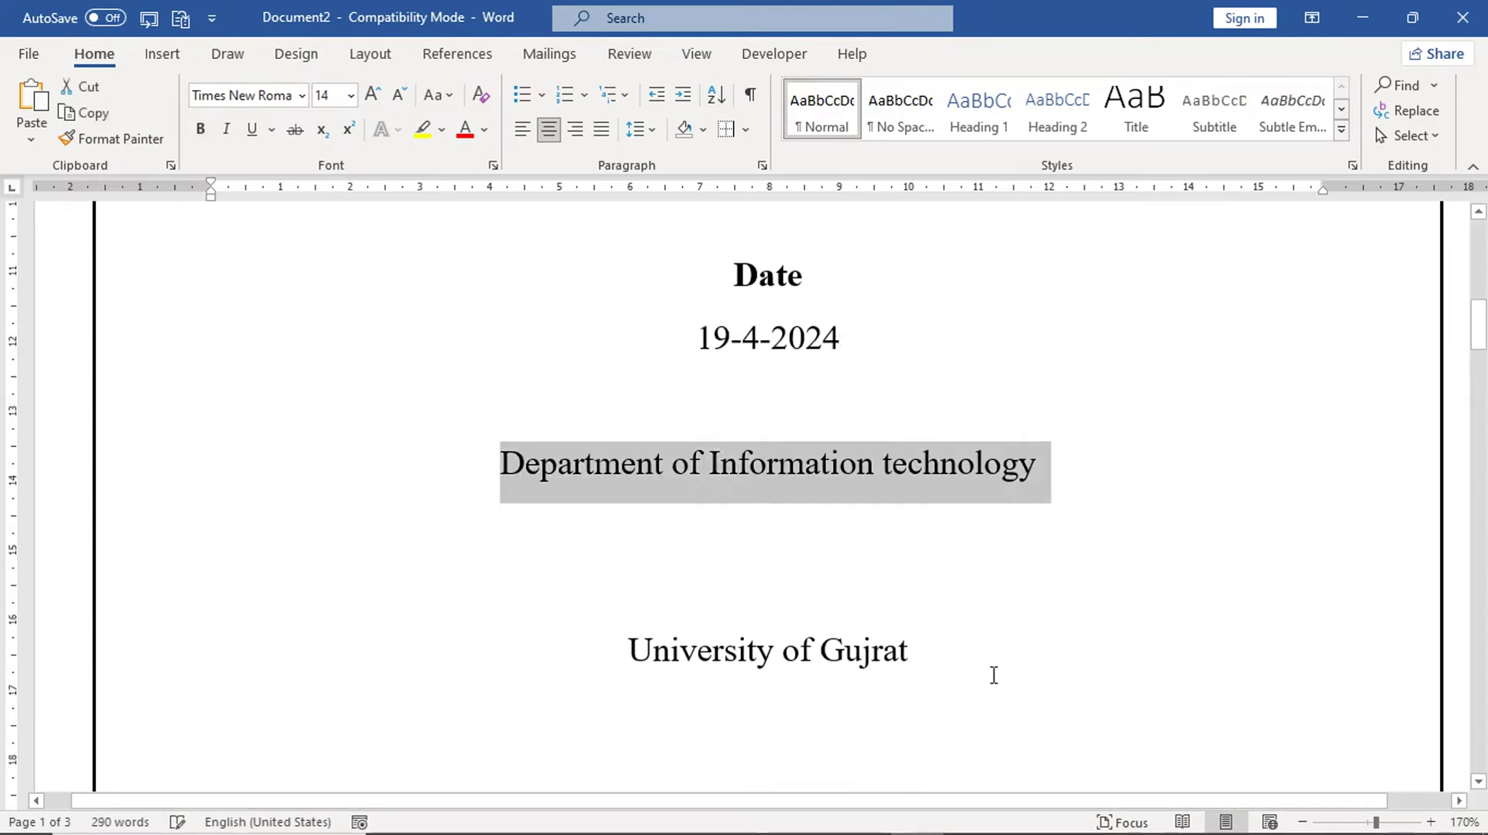
scroll(989, 678, "down", 2)
left_click_drag(930, 503, 631, 525)
left_click(841, 515)
scroll(842, 515, "down", 7)
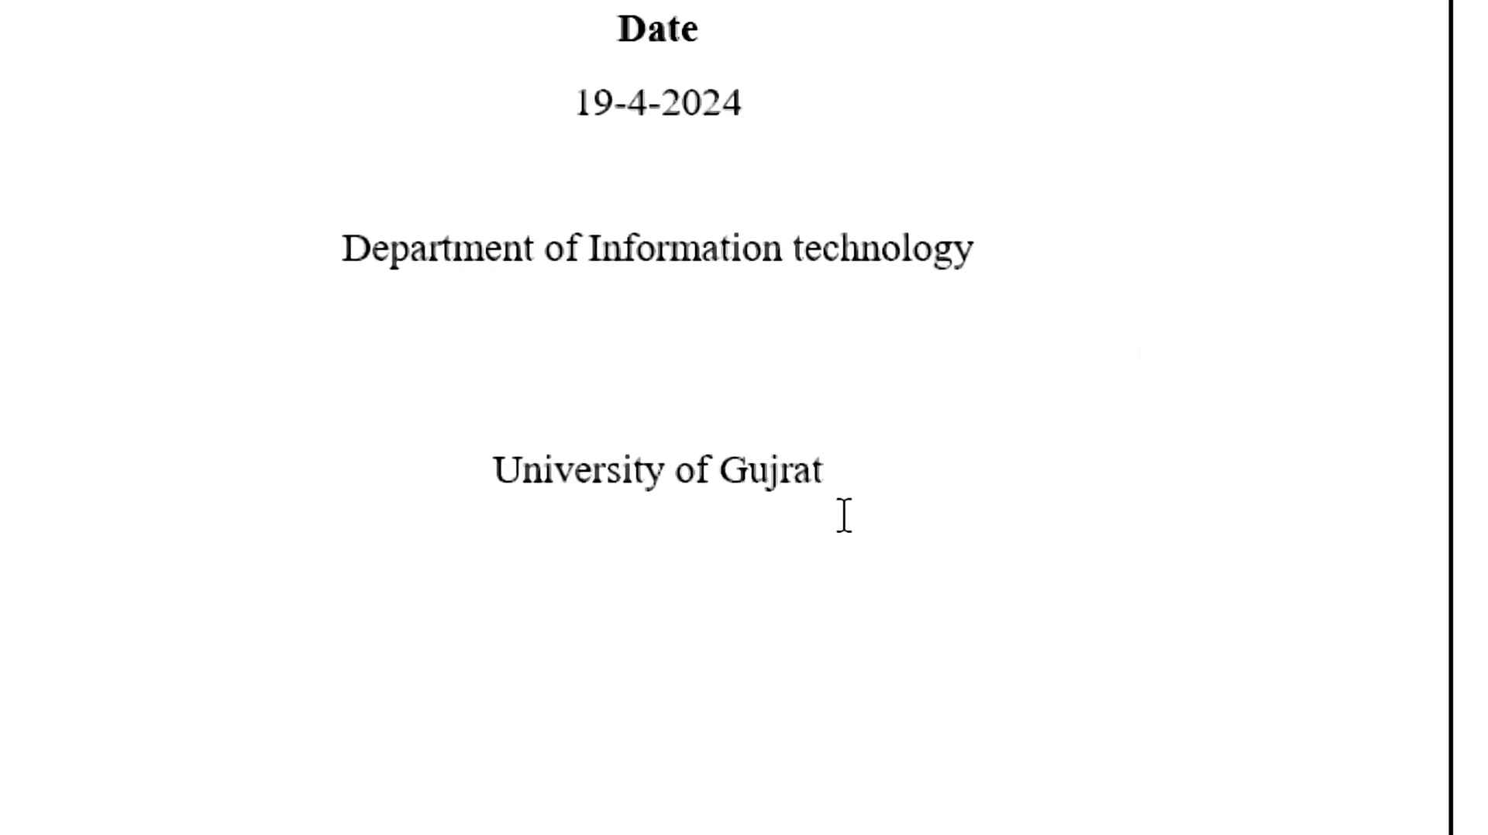
left_click_drag(823, 468, 505, 478)
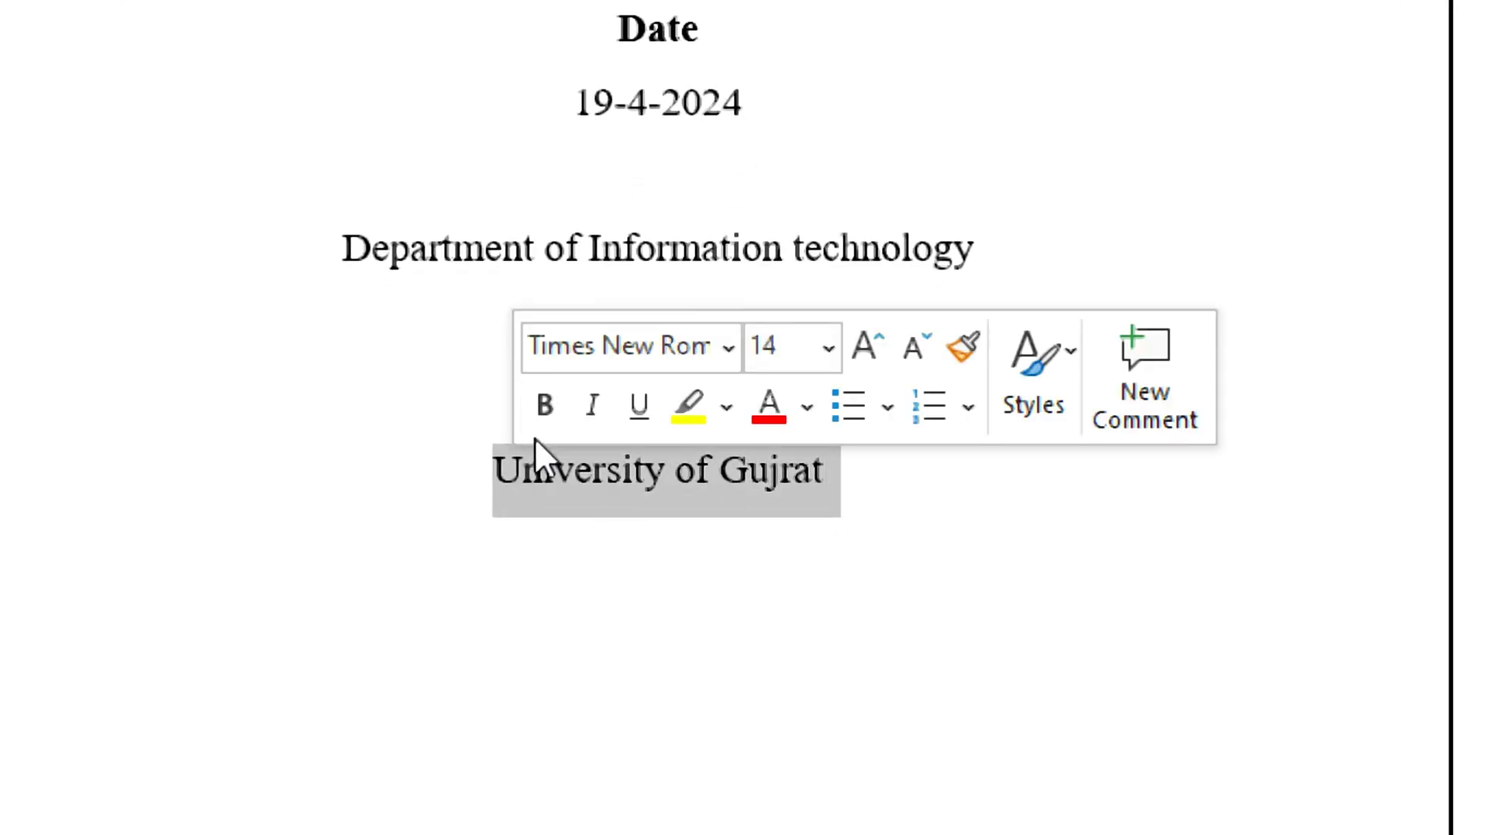
left_click(542, 406)
left_click(749, 573)
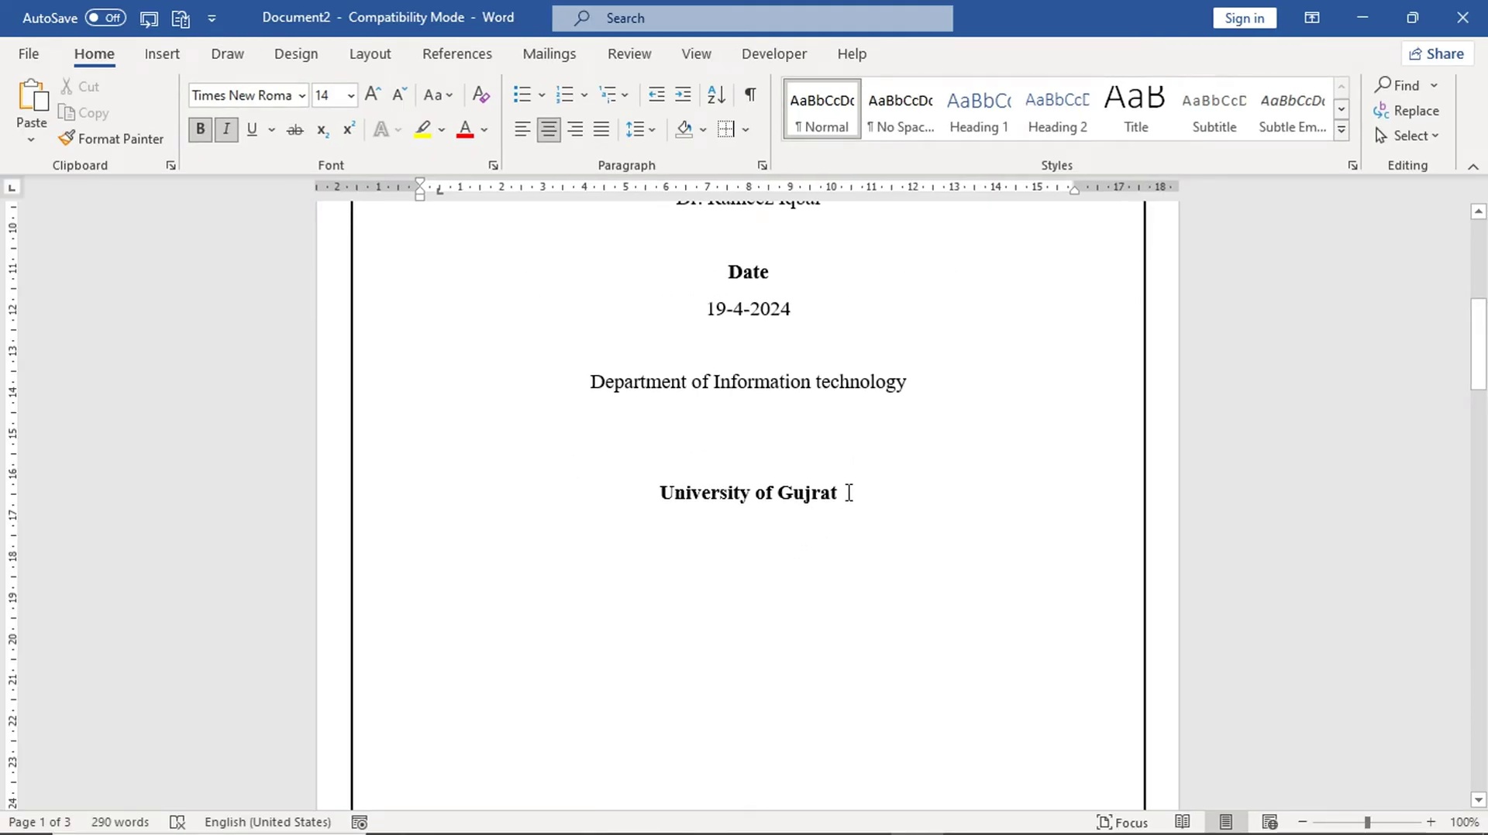
left_click_drag(848, 493, 661, 495)
left_click(835, 678)
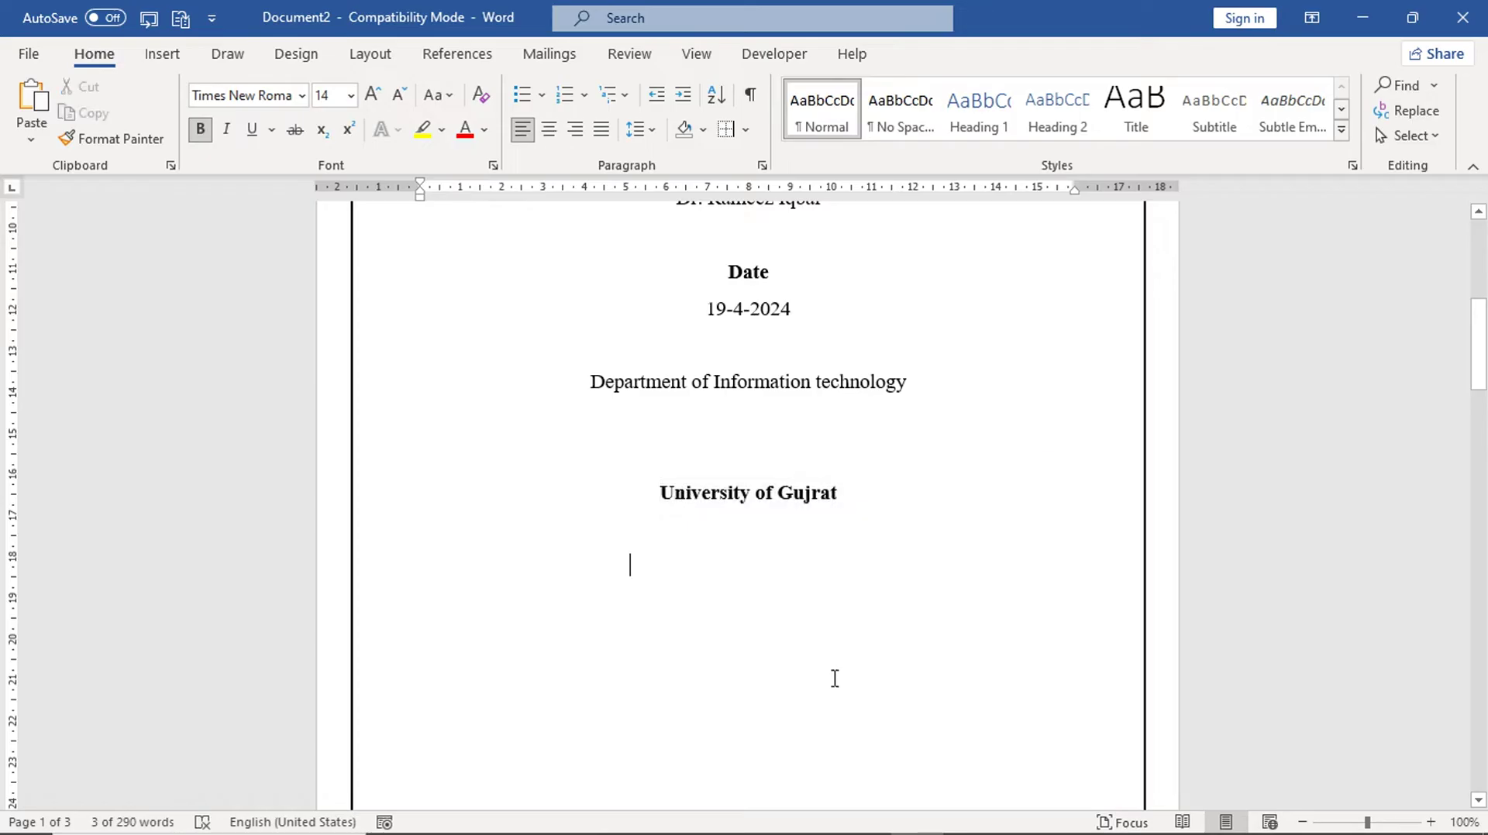
scroll(835, 679, "down", 5)
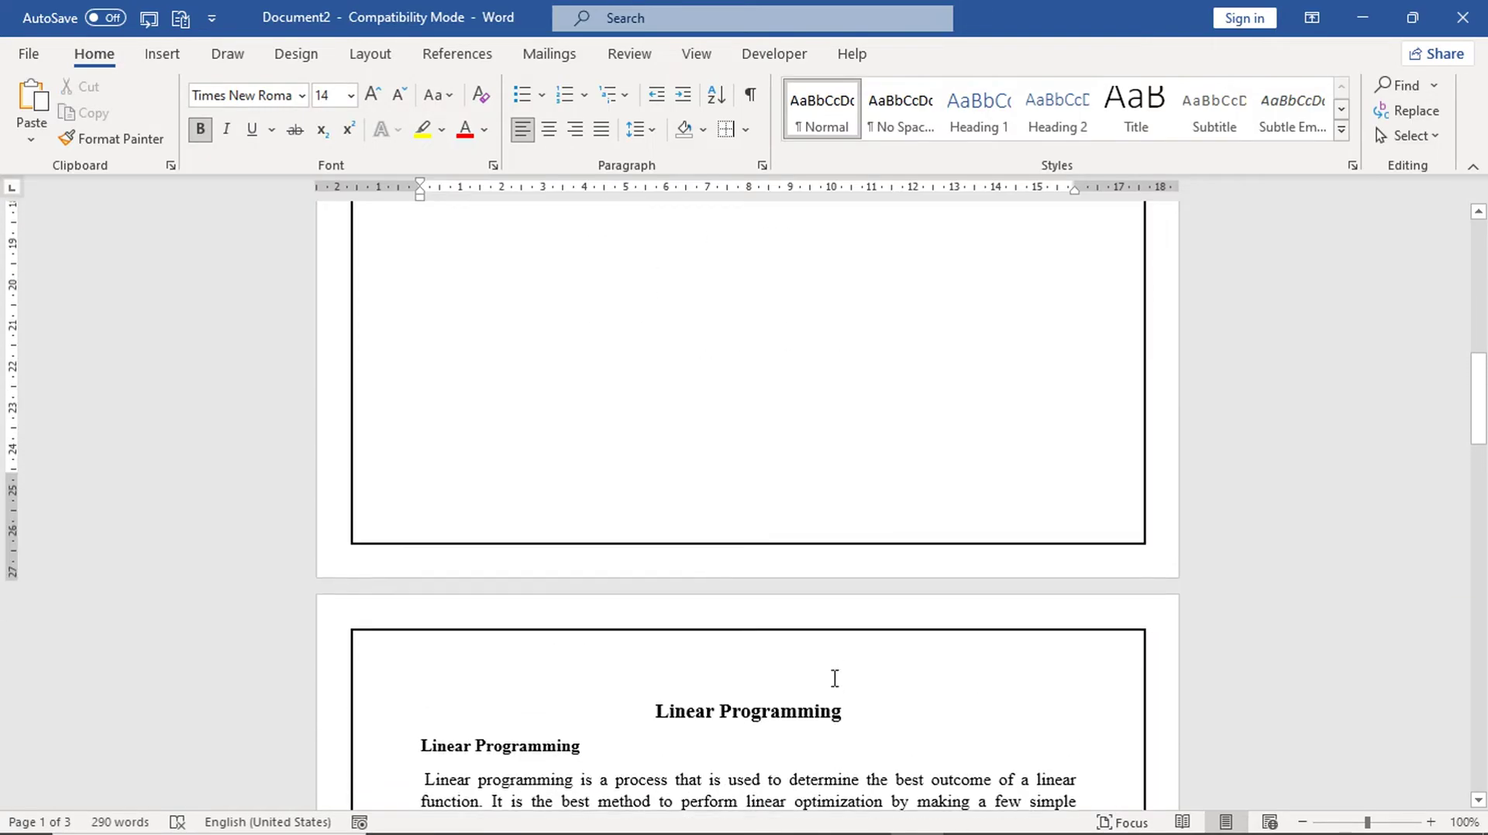
scroll(679, 449, "up", 3)
scroll(749, 585, "up", 3)
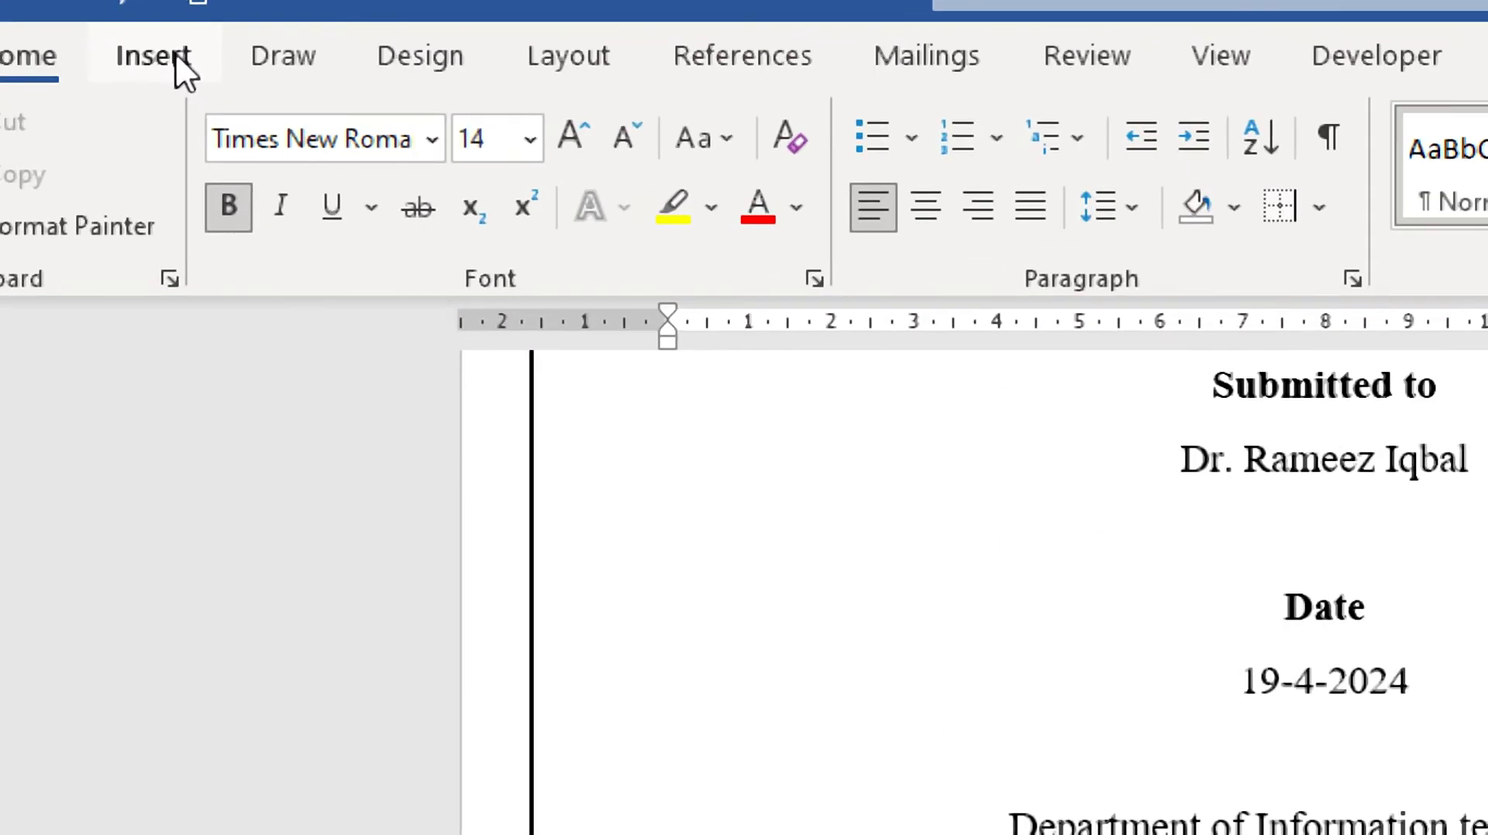
Insert the UOG logo image from the Pictures folder using Pictures > This Device.
left_click(174, 54)
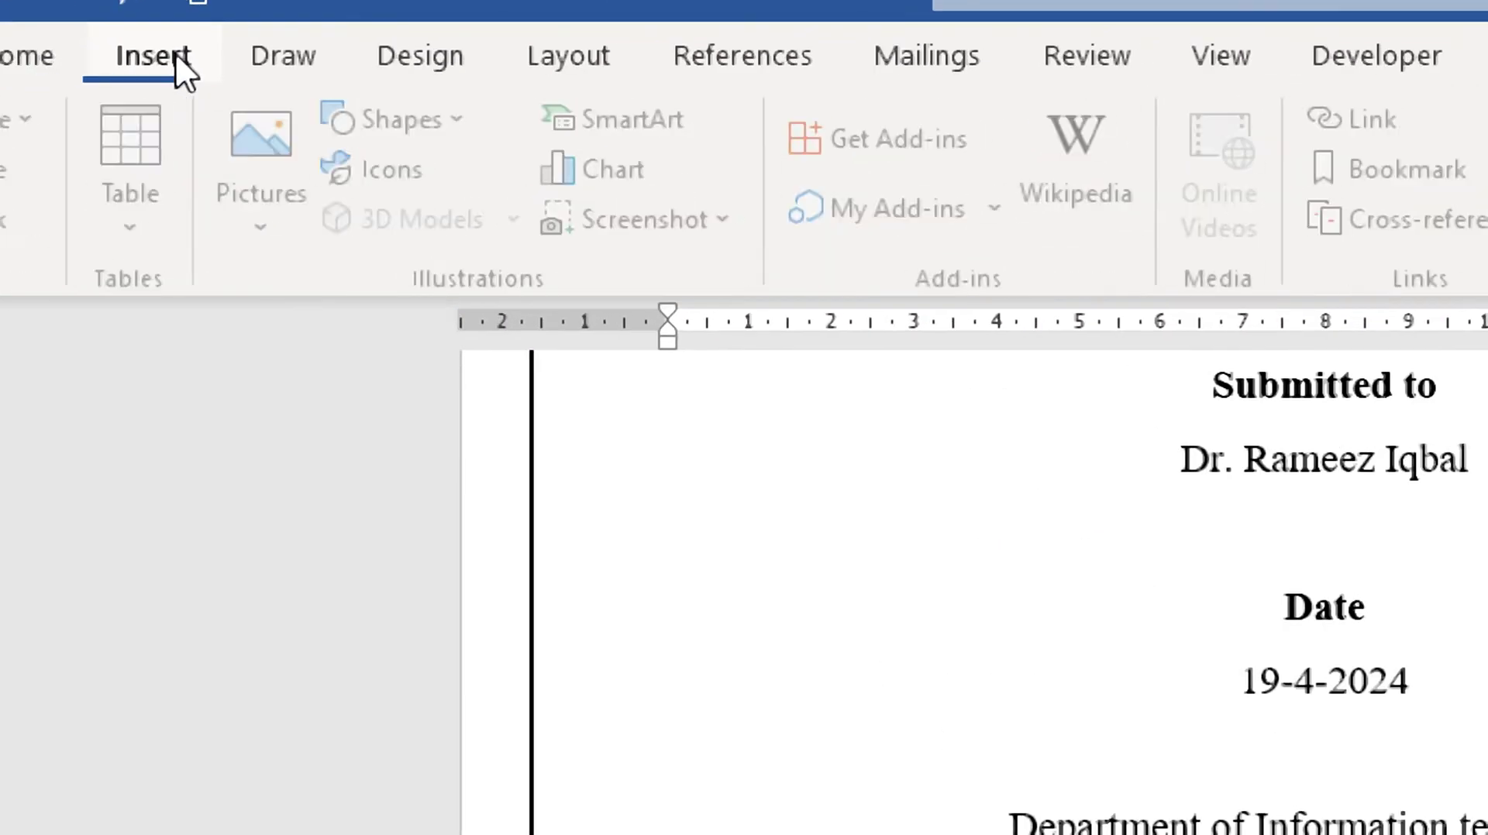
left_click(274, 229)
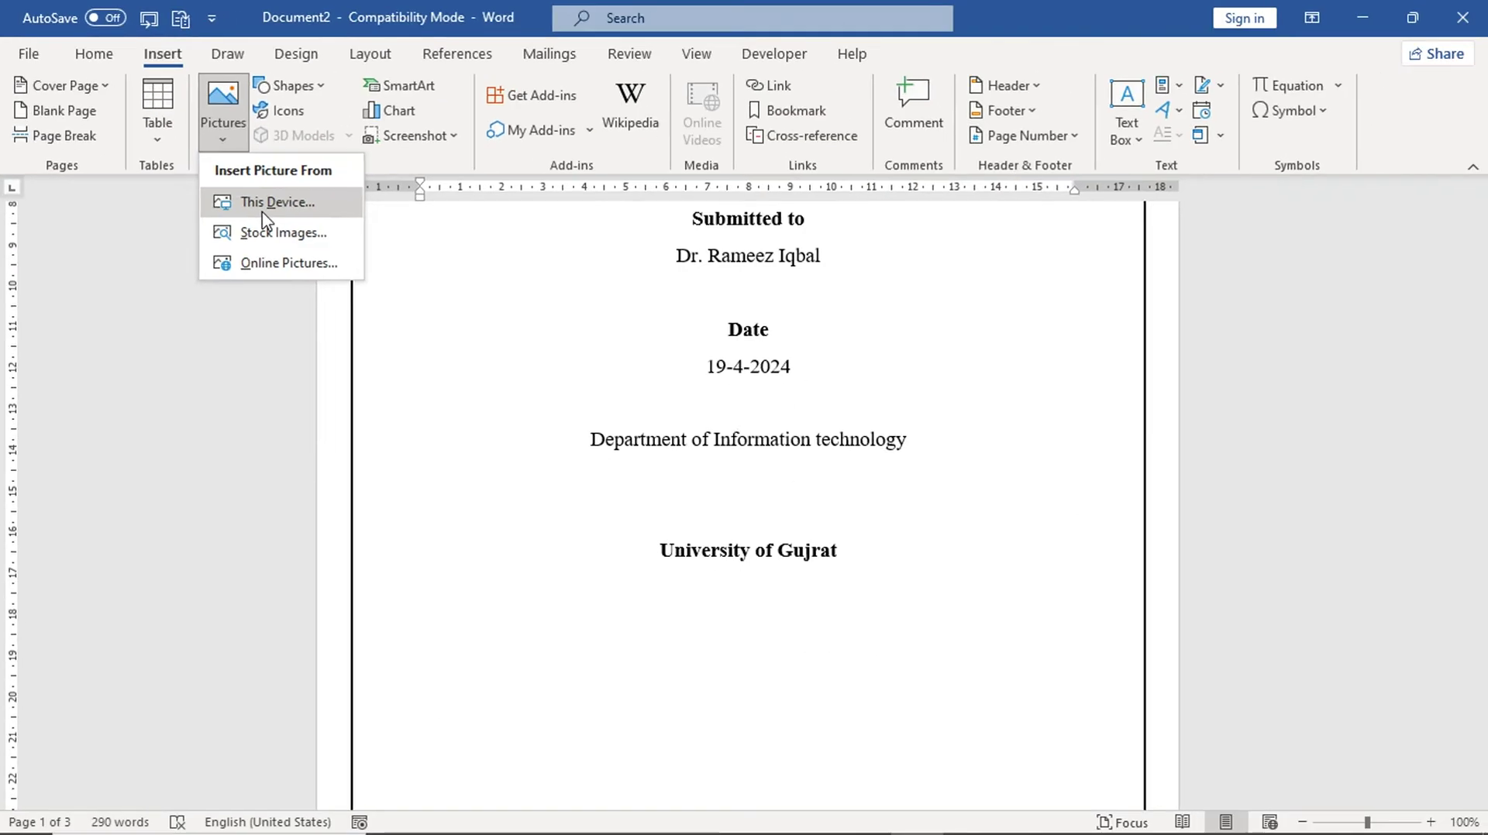
left_click(263, 211)
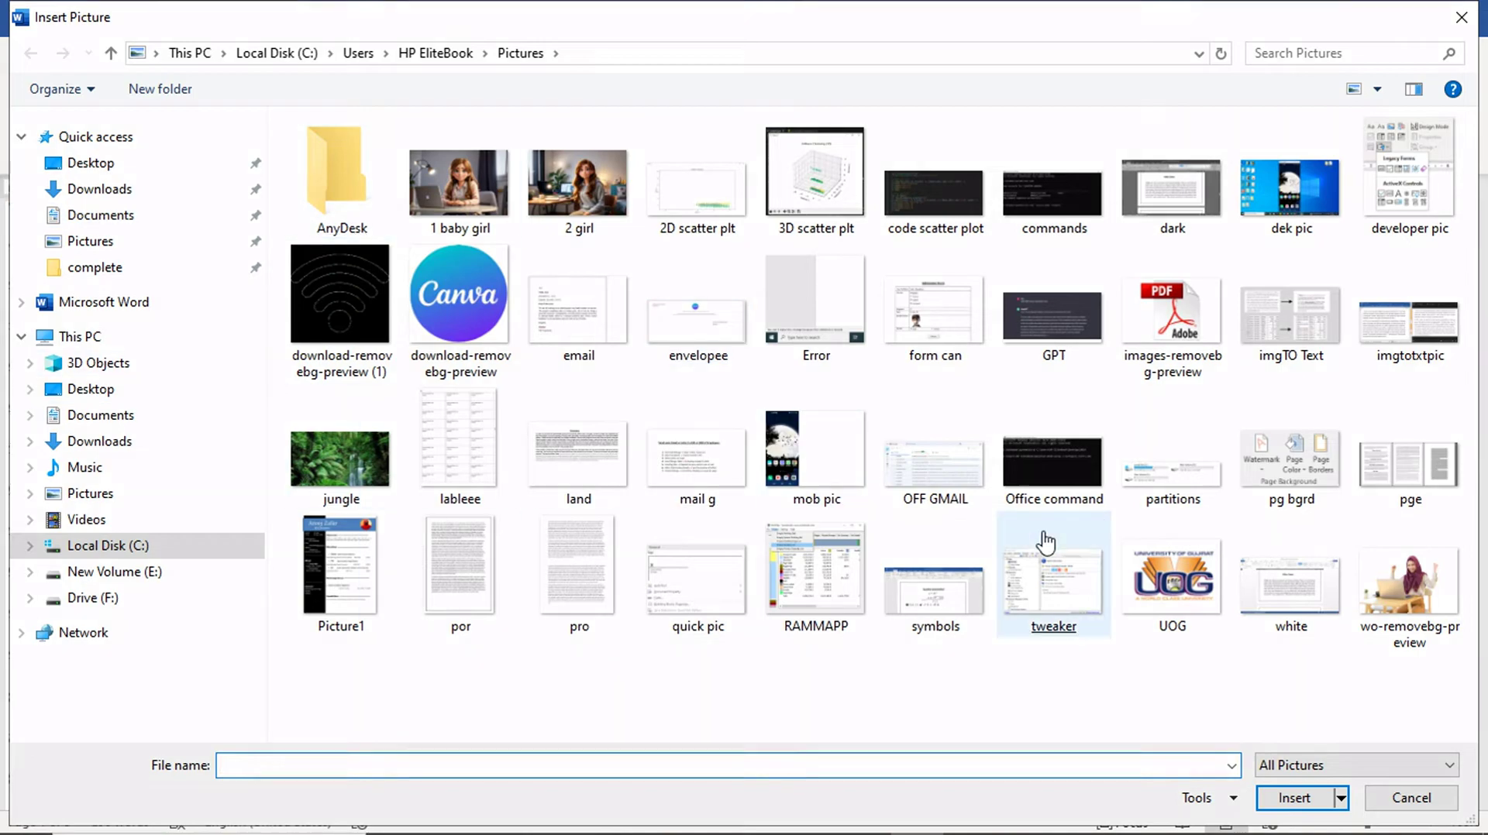
left_click(1189, 589)
double_click(1189, 589)
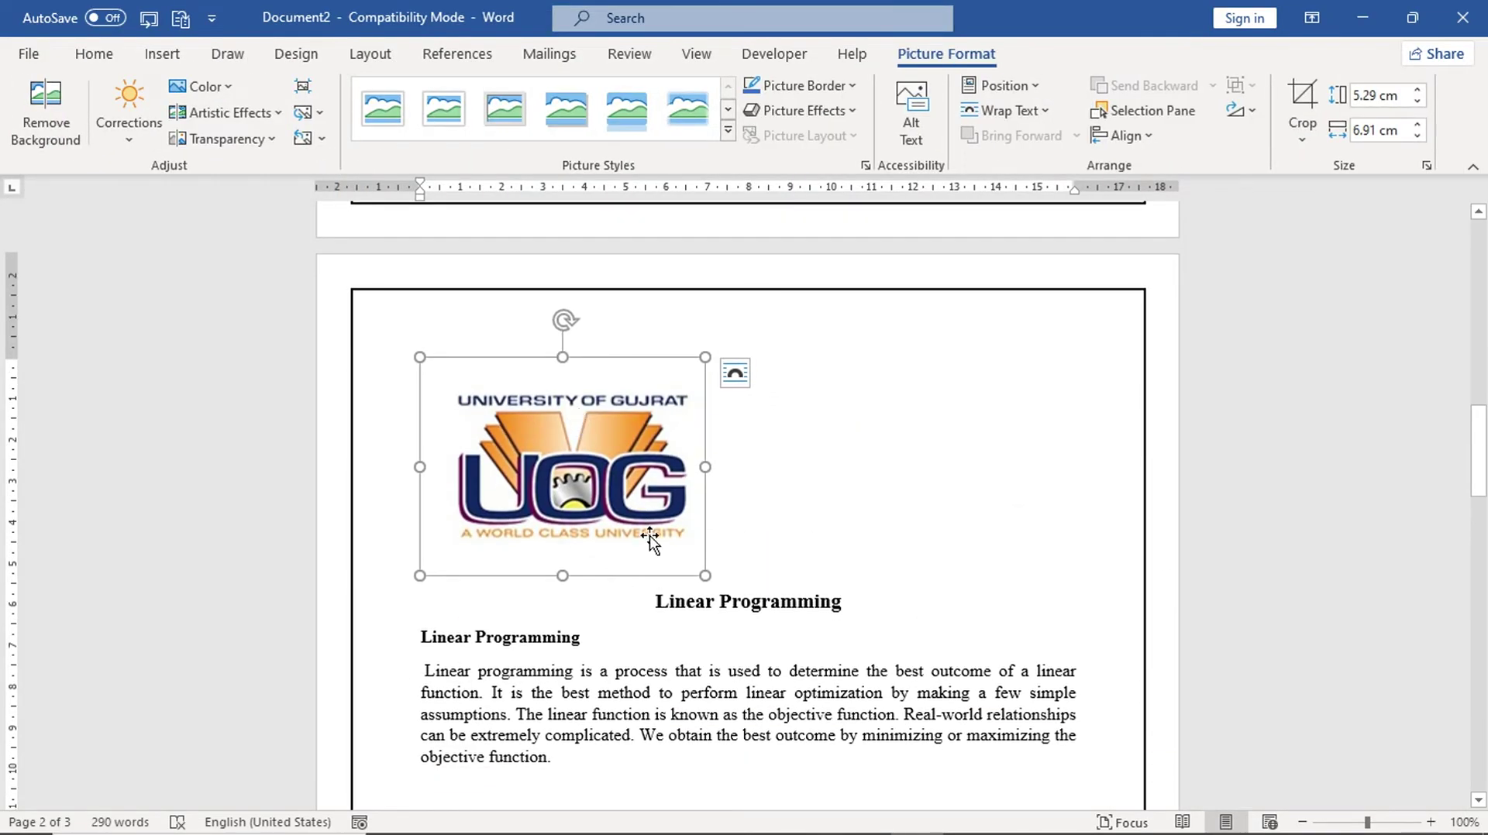
scroll(650, 535, "up", 5)
scroll(649, 535, "down", 3)
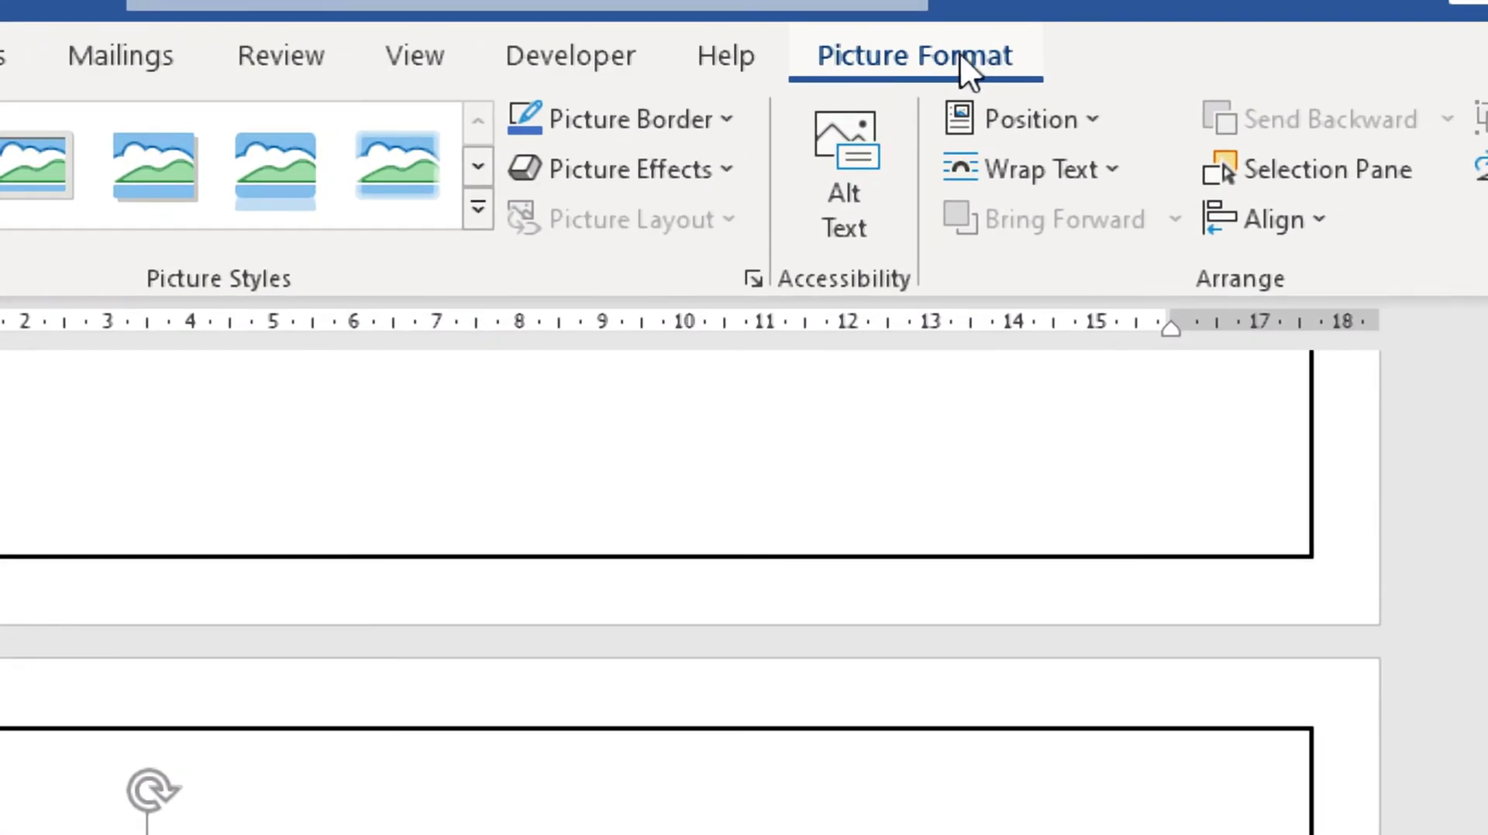
Set the logo's text wrapping to In Front of Text.
left_click(1114, 169)
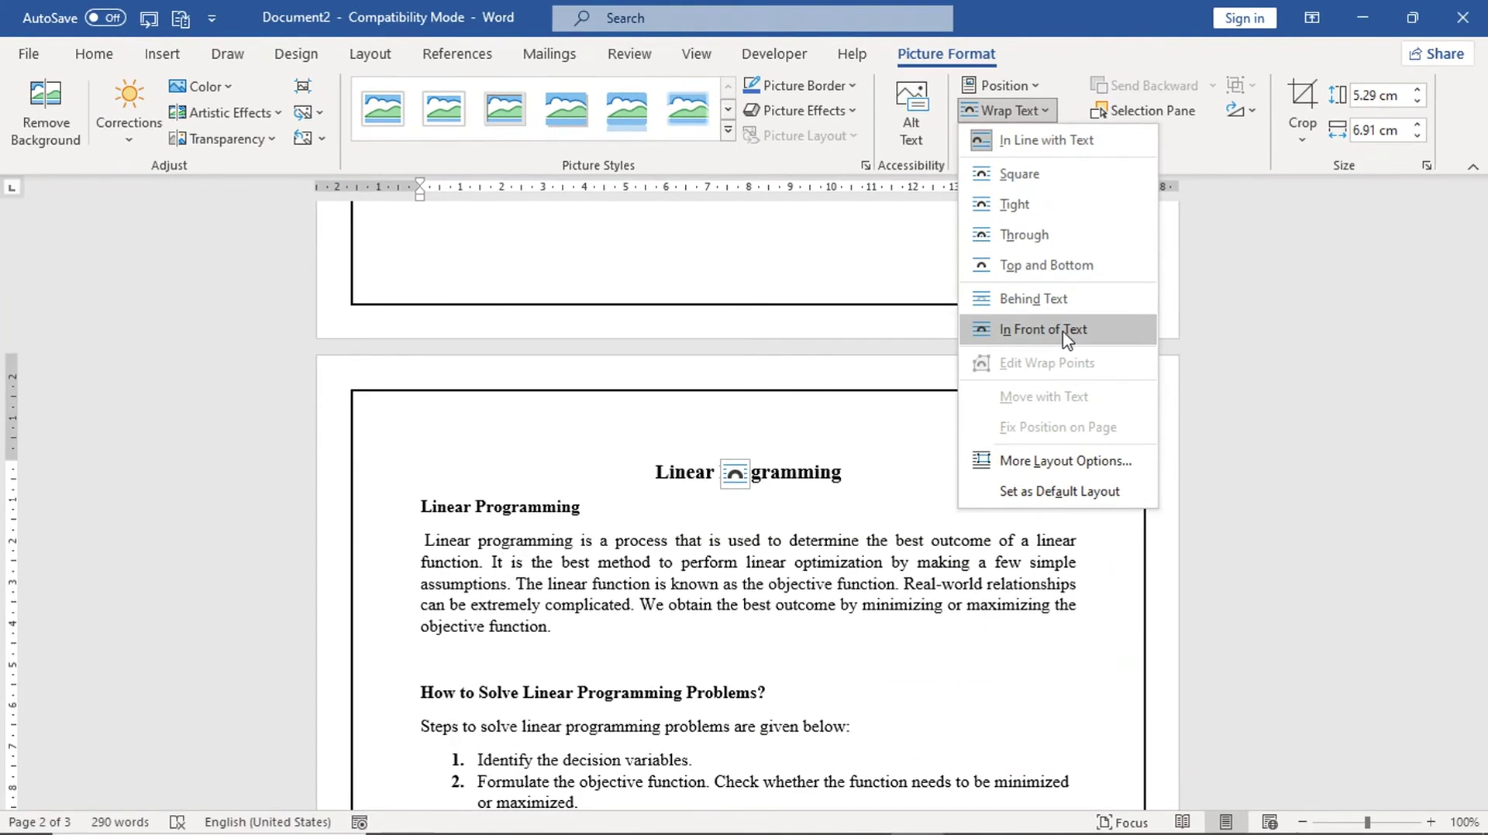
left_click(1066, 332)
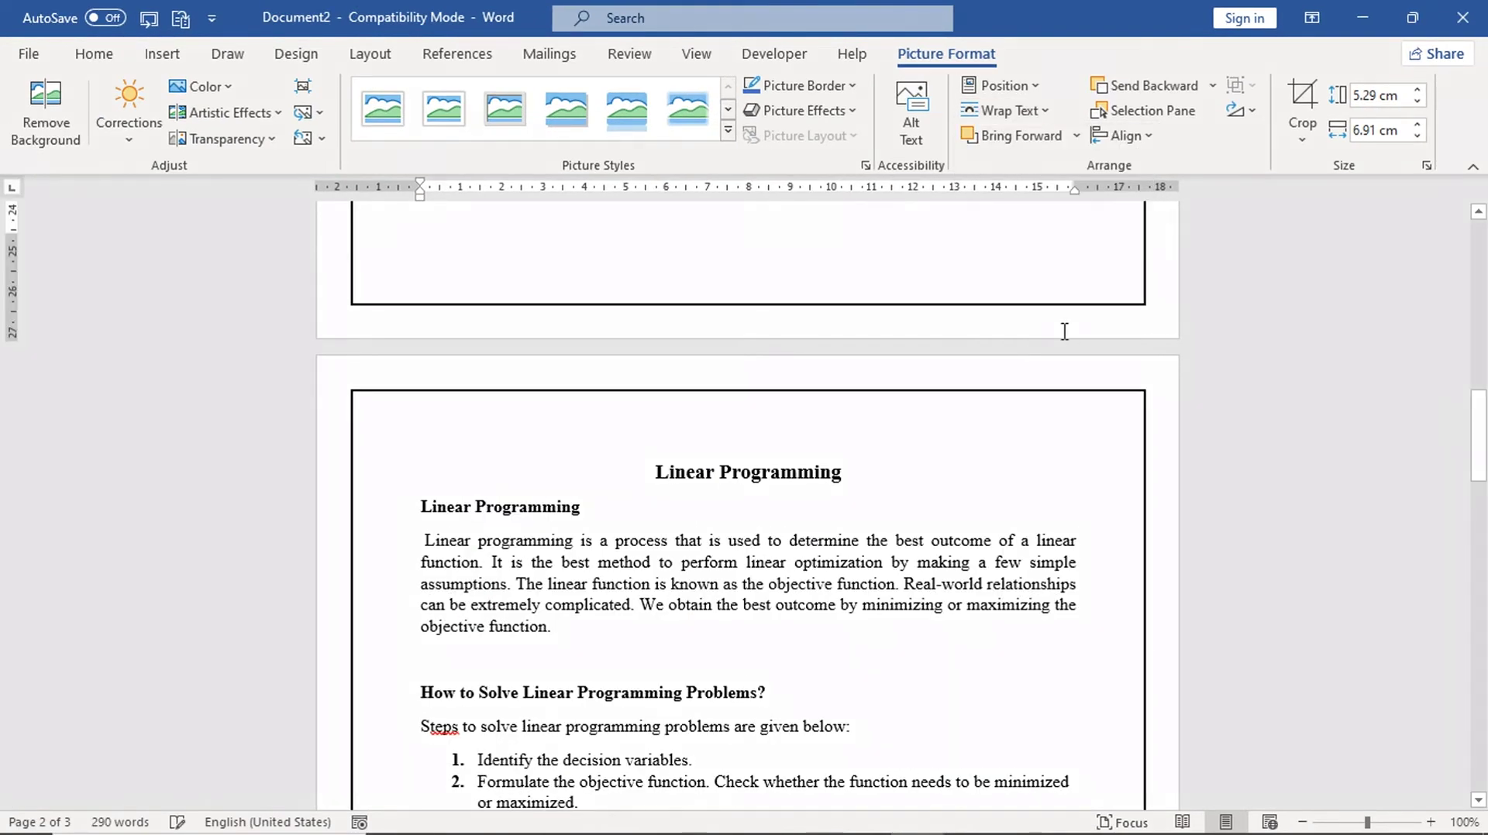
scroll(1062, 331, "up", 5)
scroll(1063, 331, "up", 3)
scroll(1063, 338, "down", 5)
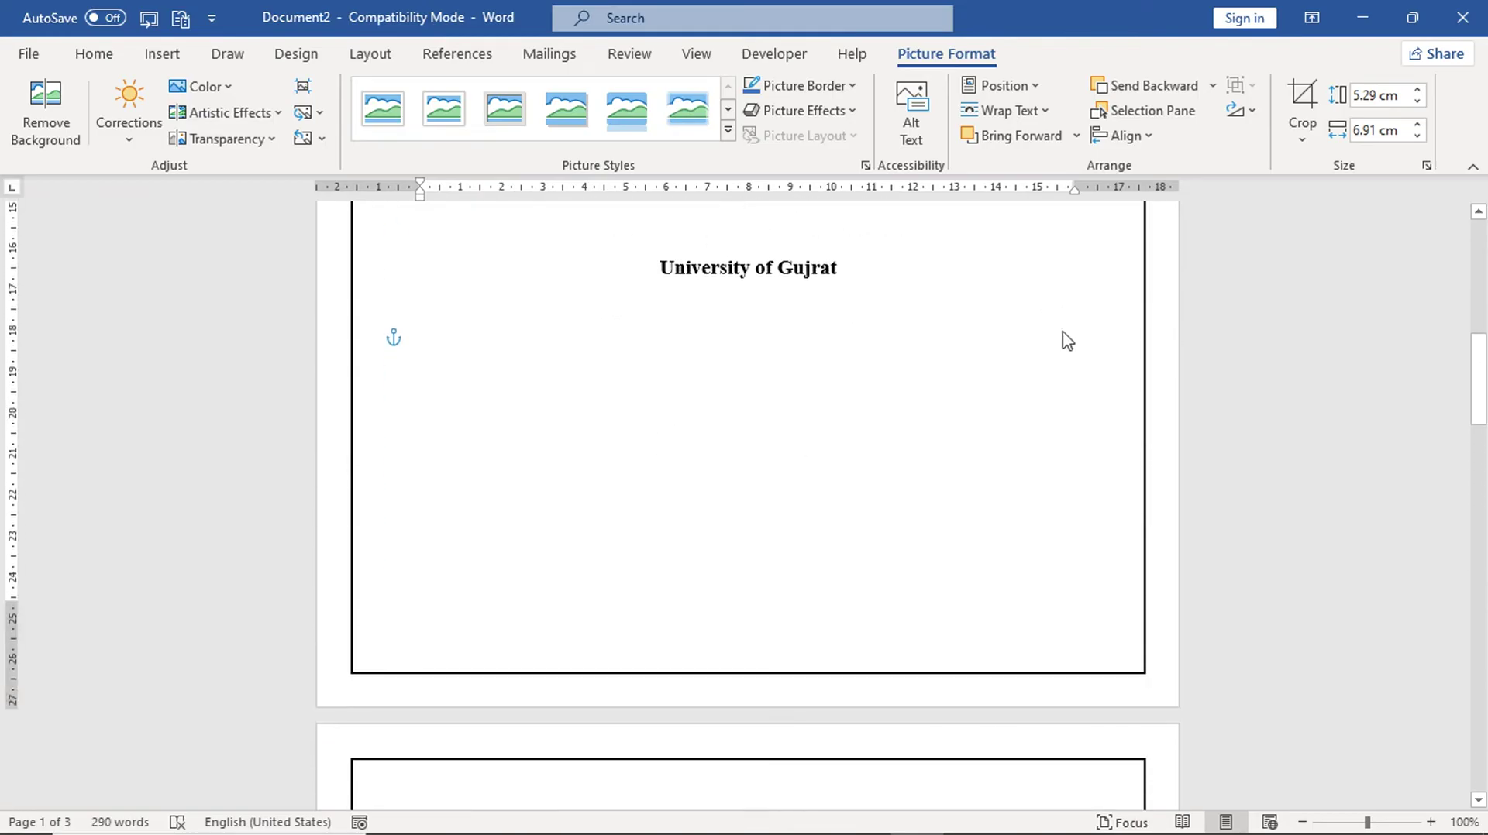
scroll(496, 399, "down", 15)
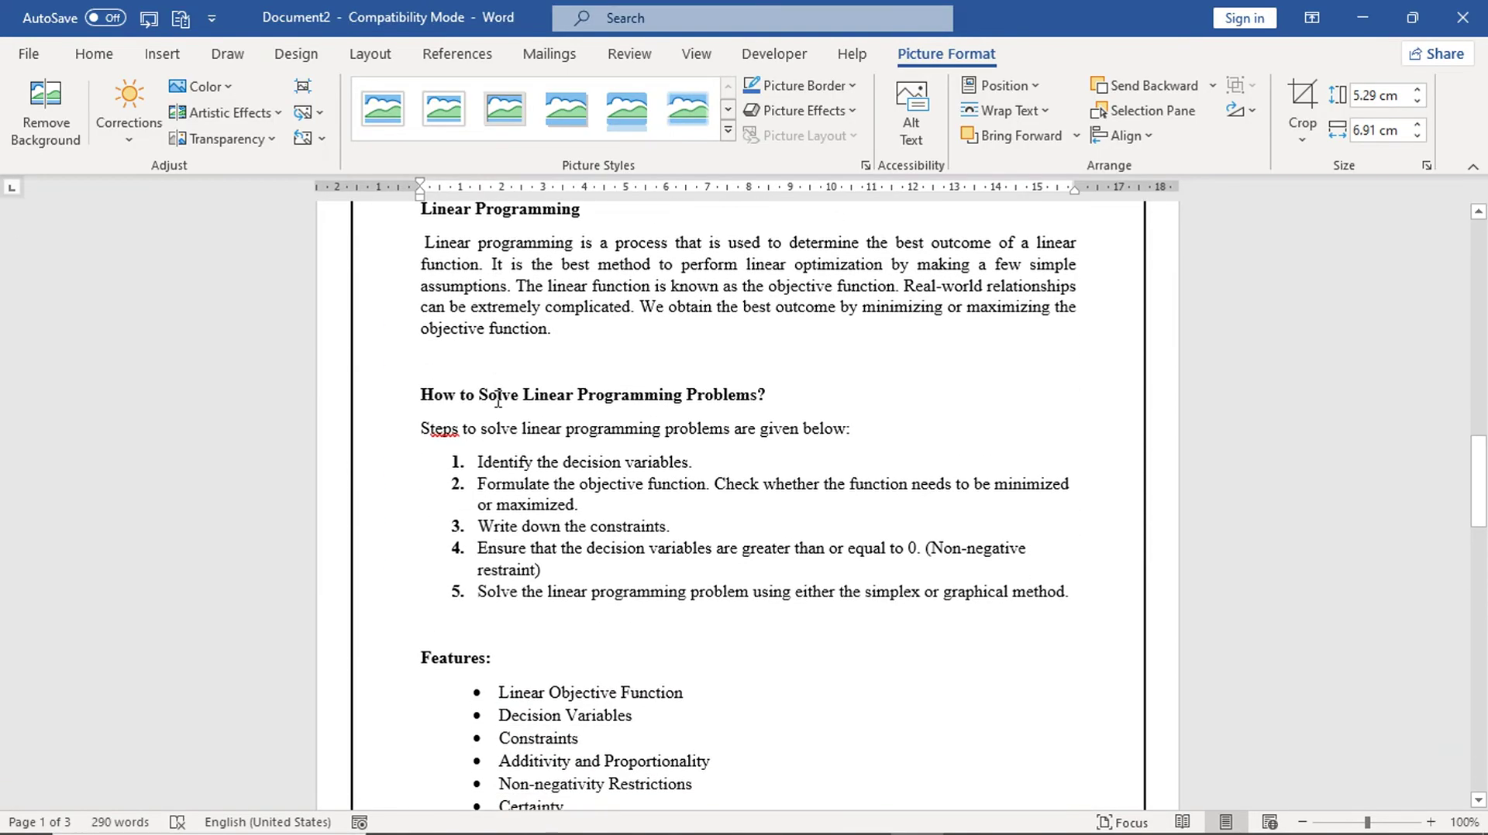
scroll(499, 399, "up", 4)
scroll(498, 399, "up", 15)
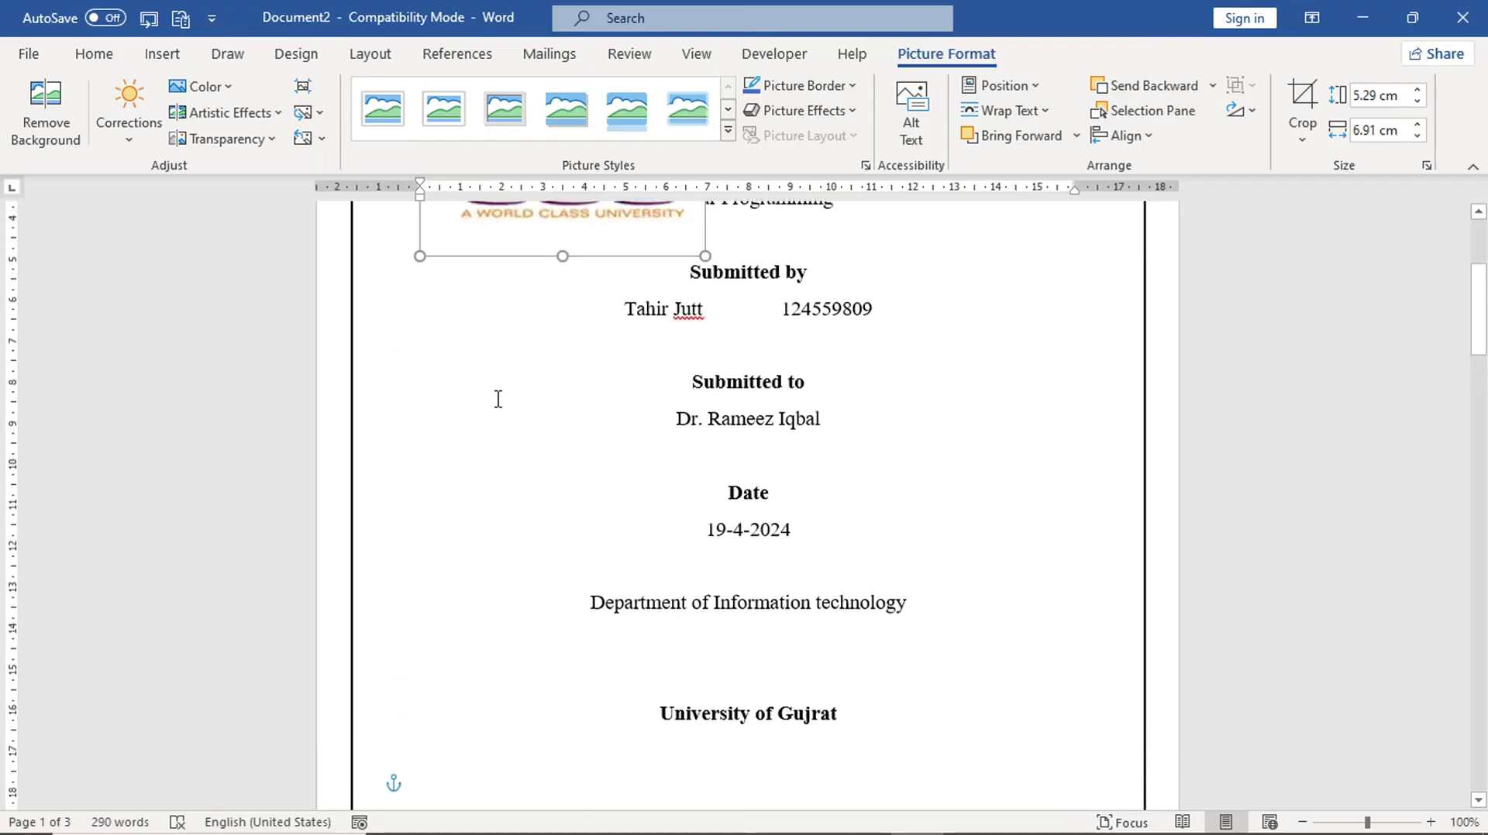
scroll(498, 399, "down", 2)
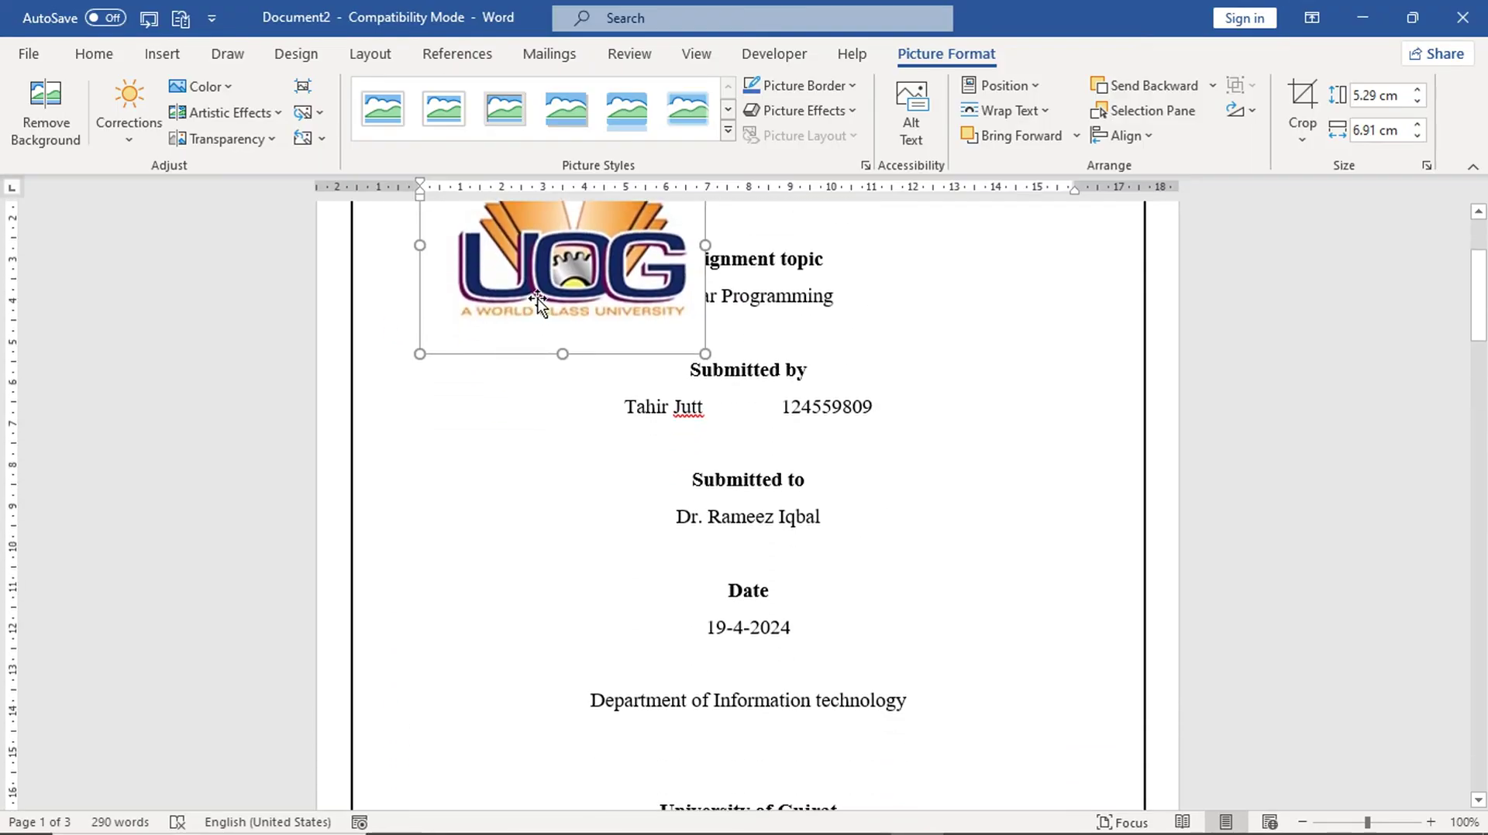
Drag the logo onto the cover page, centred below the University of Gujrat line.
left_click_drag(542, 309, 716, 834)
left_click_drag(614, 321, 731, 577)
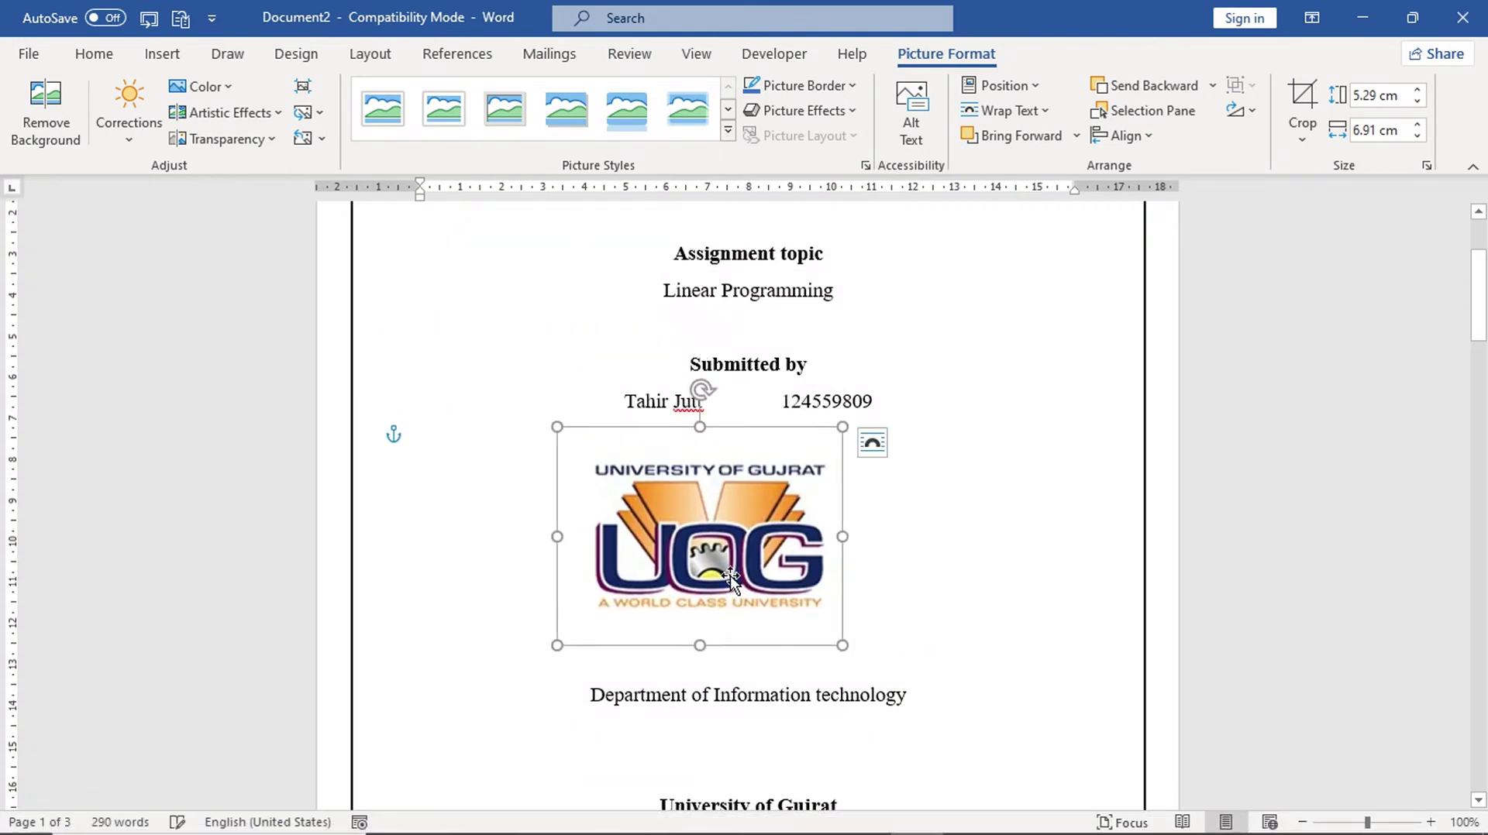
scroll(933, 521, "down", 5)
left_click_drag(771, 341, 813, 682)
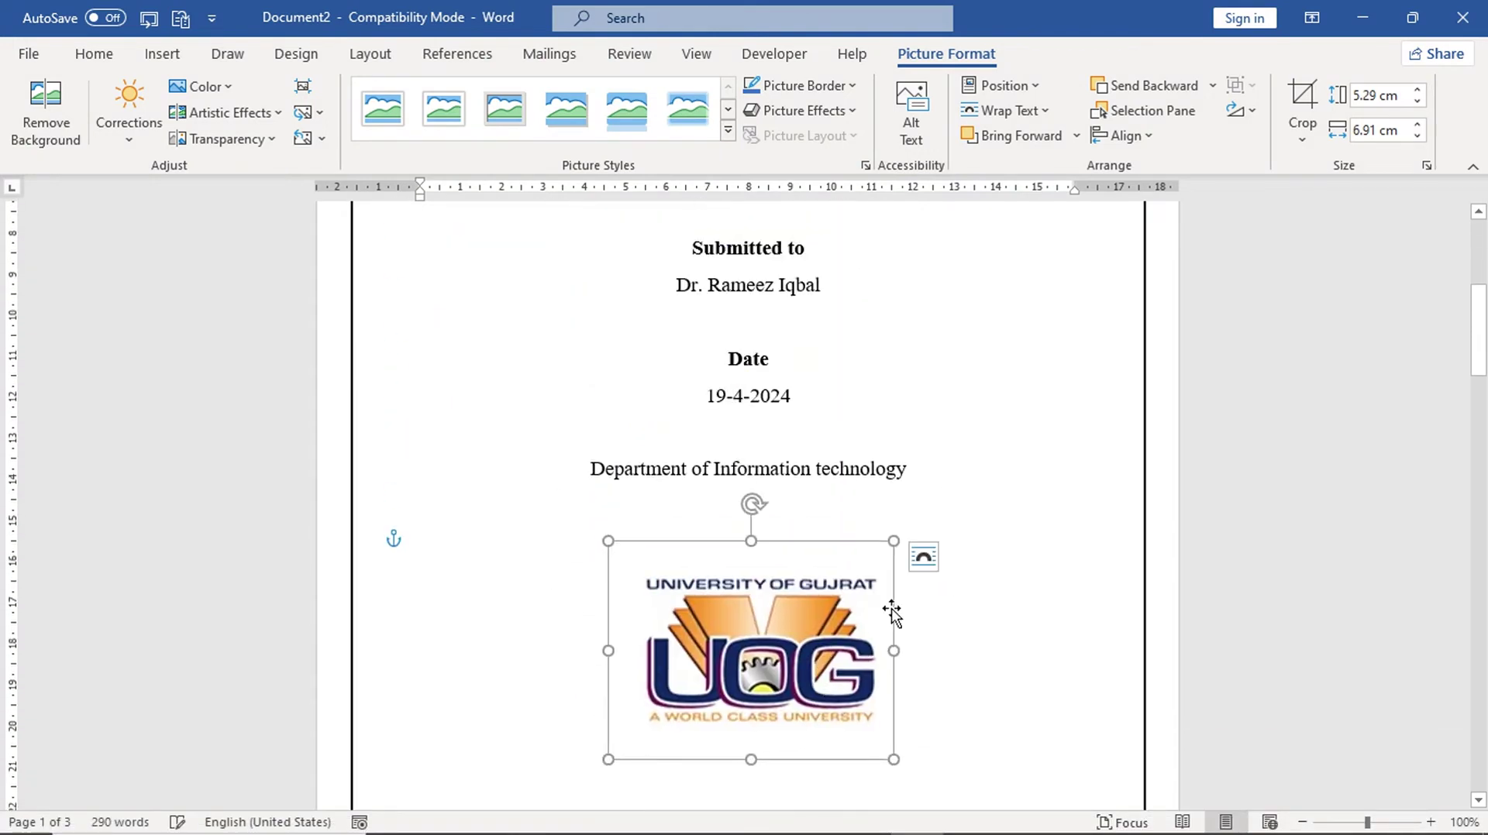
scroll(891, 612, "down", 5)
left_click_drag(793, 400, 801, 484)
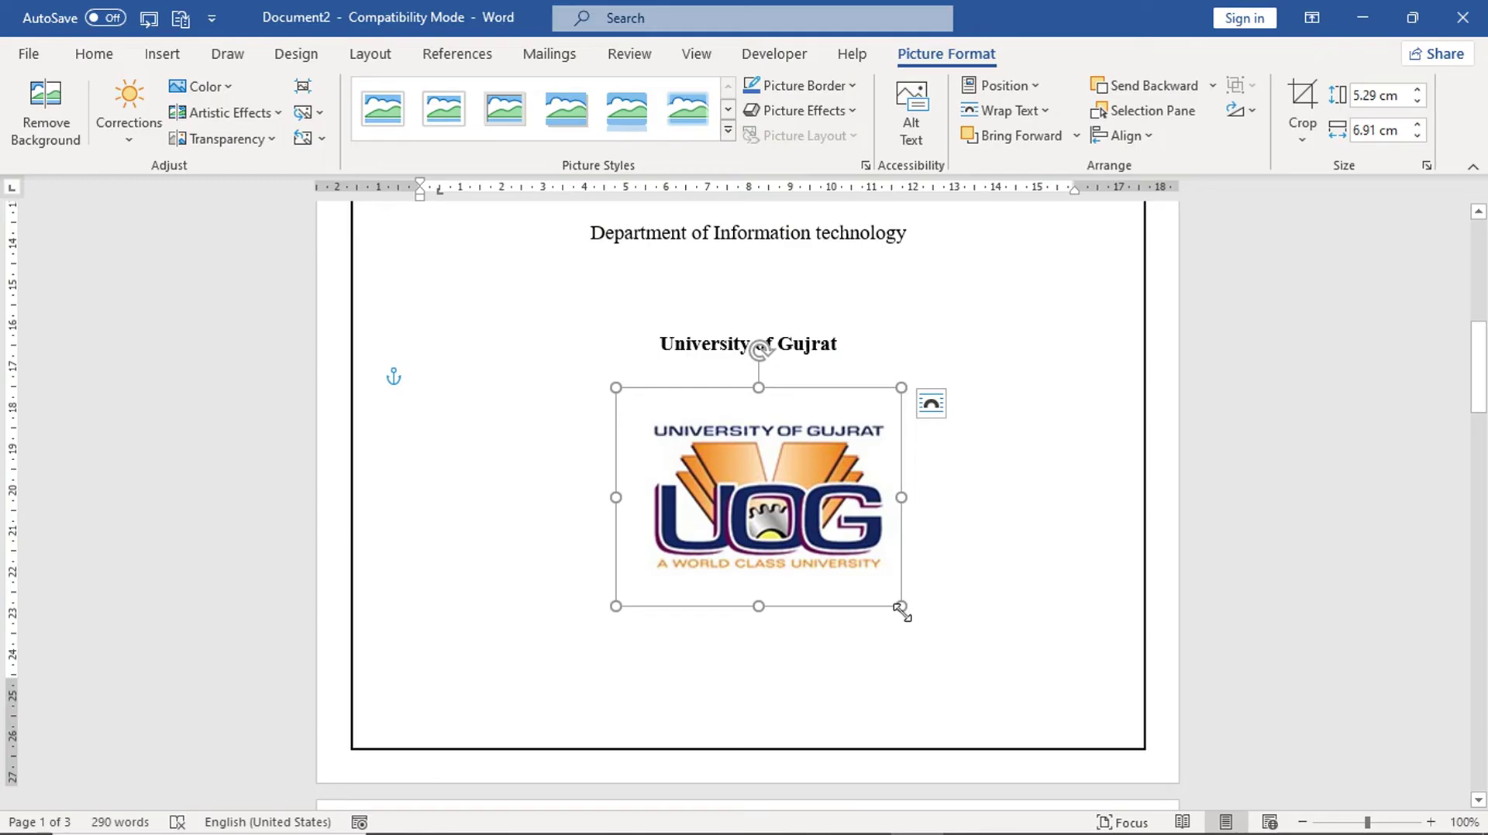
scroll(1085, 602, "up", 1)
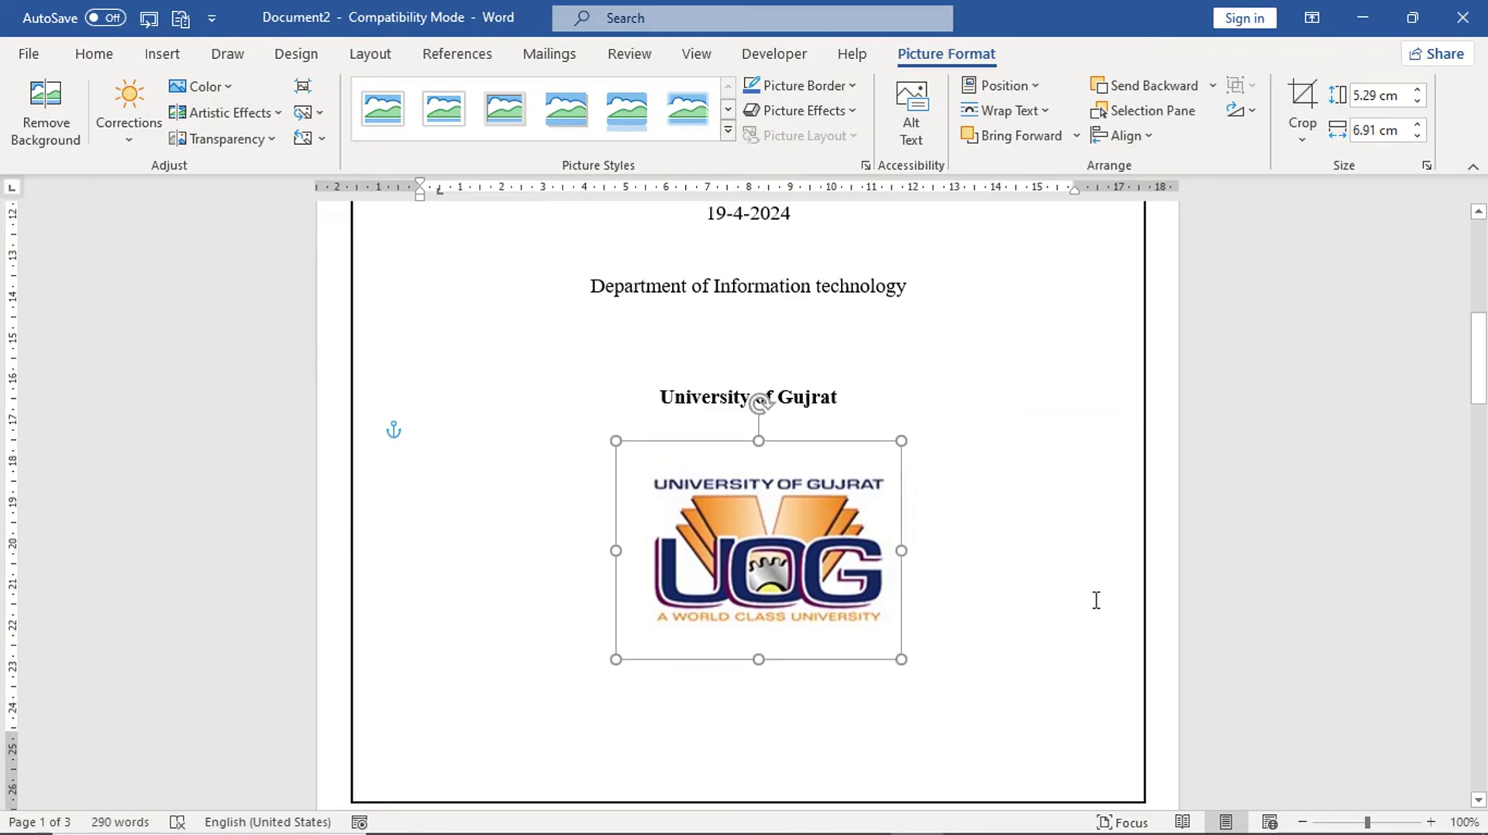
left_click(1096, 600)
scroll(1091, 599, "up", 4)
scroll(1096, 597, "down", 3)
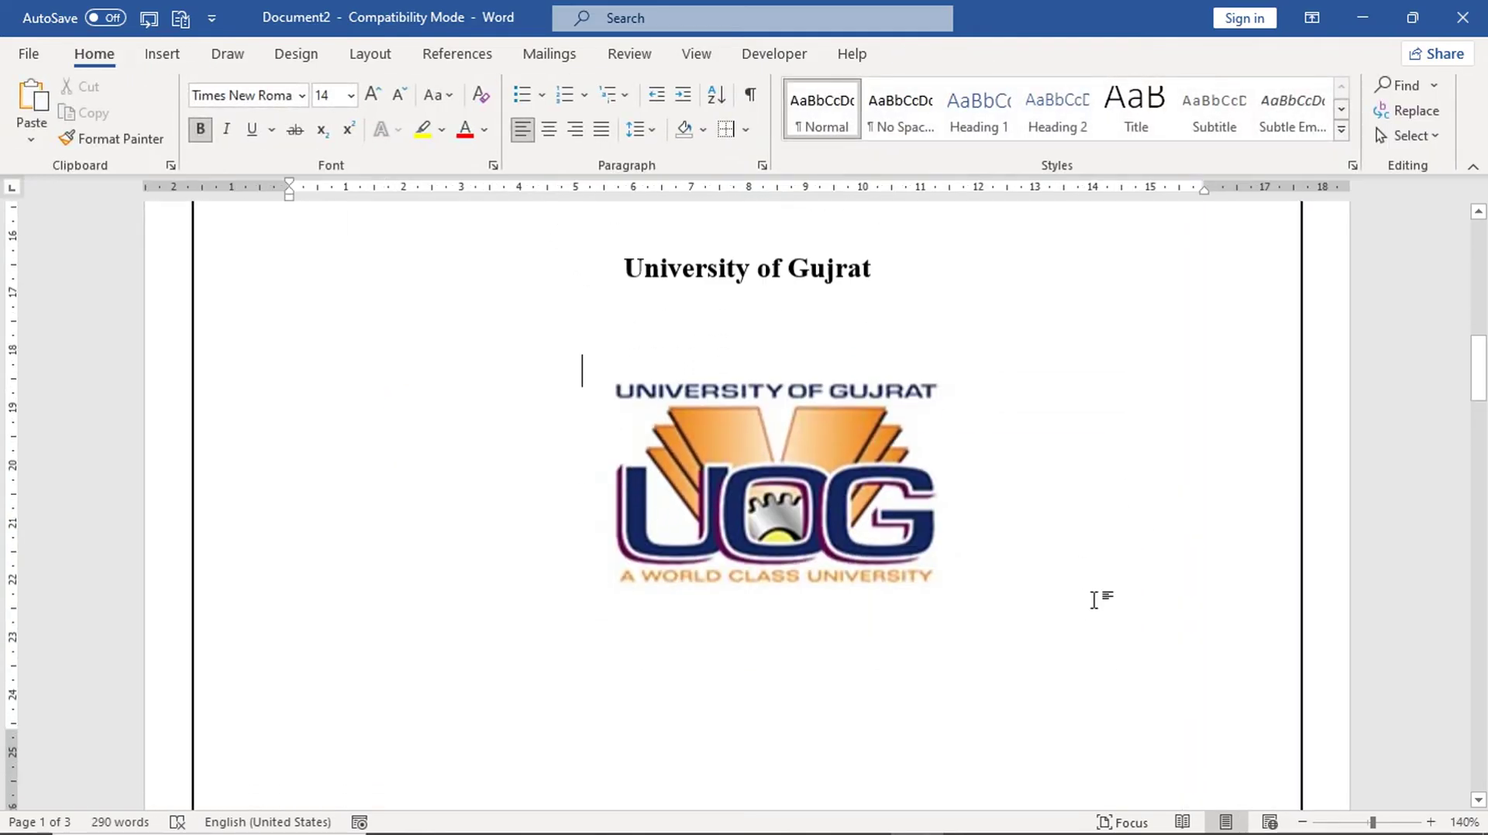
left_click(858, 482)
left_click_drag(962, 624, 1005, 653)
left_click_drag(913, 587, 897, 585)
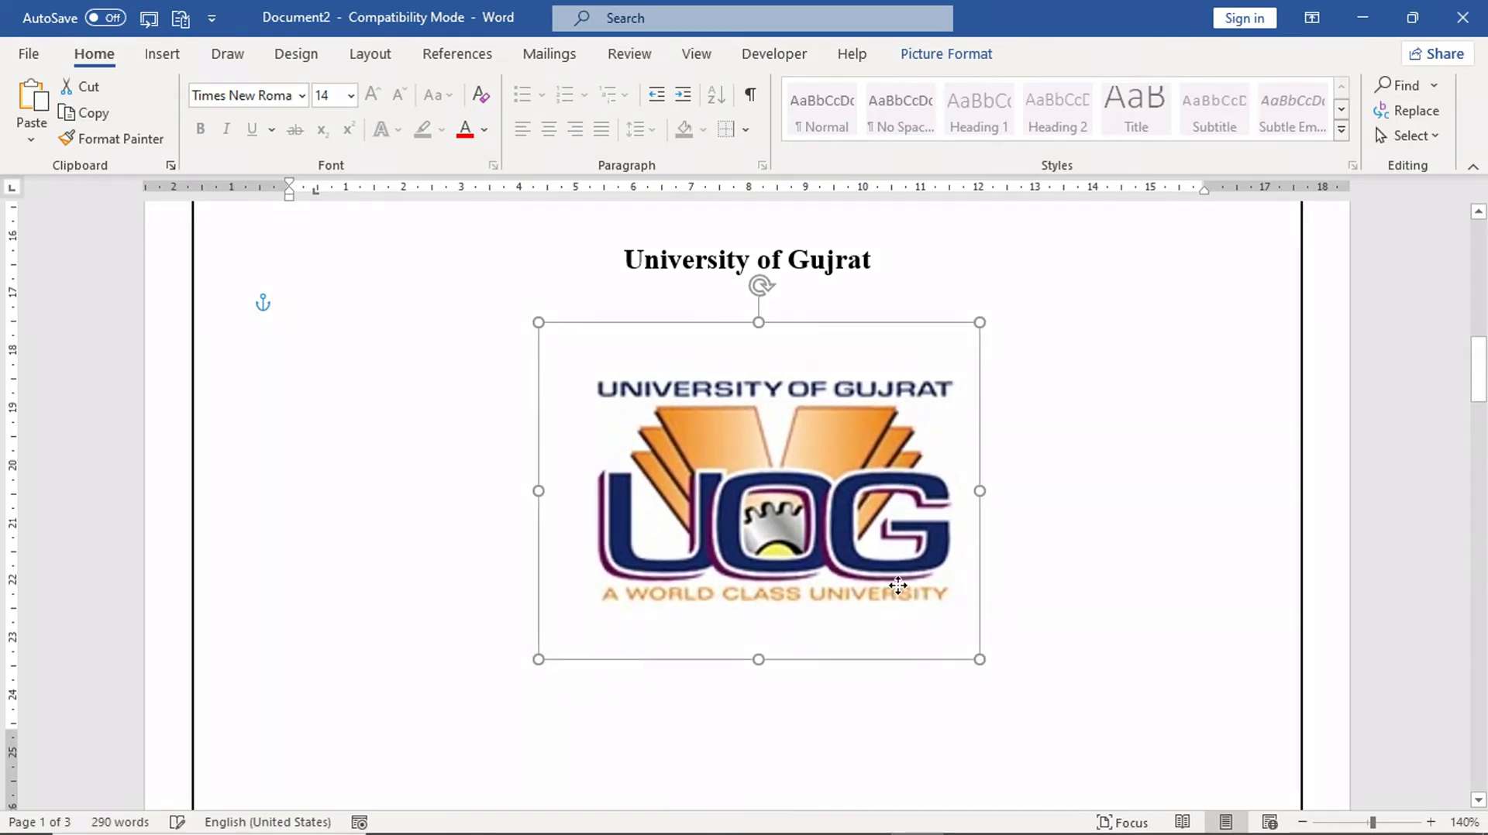
left_click(1068, 593)
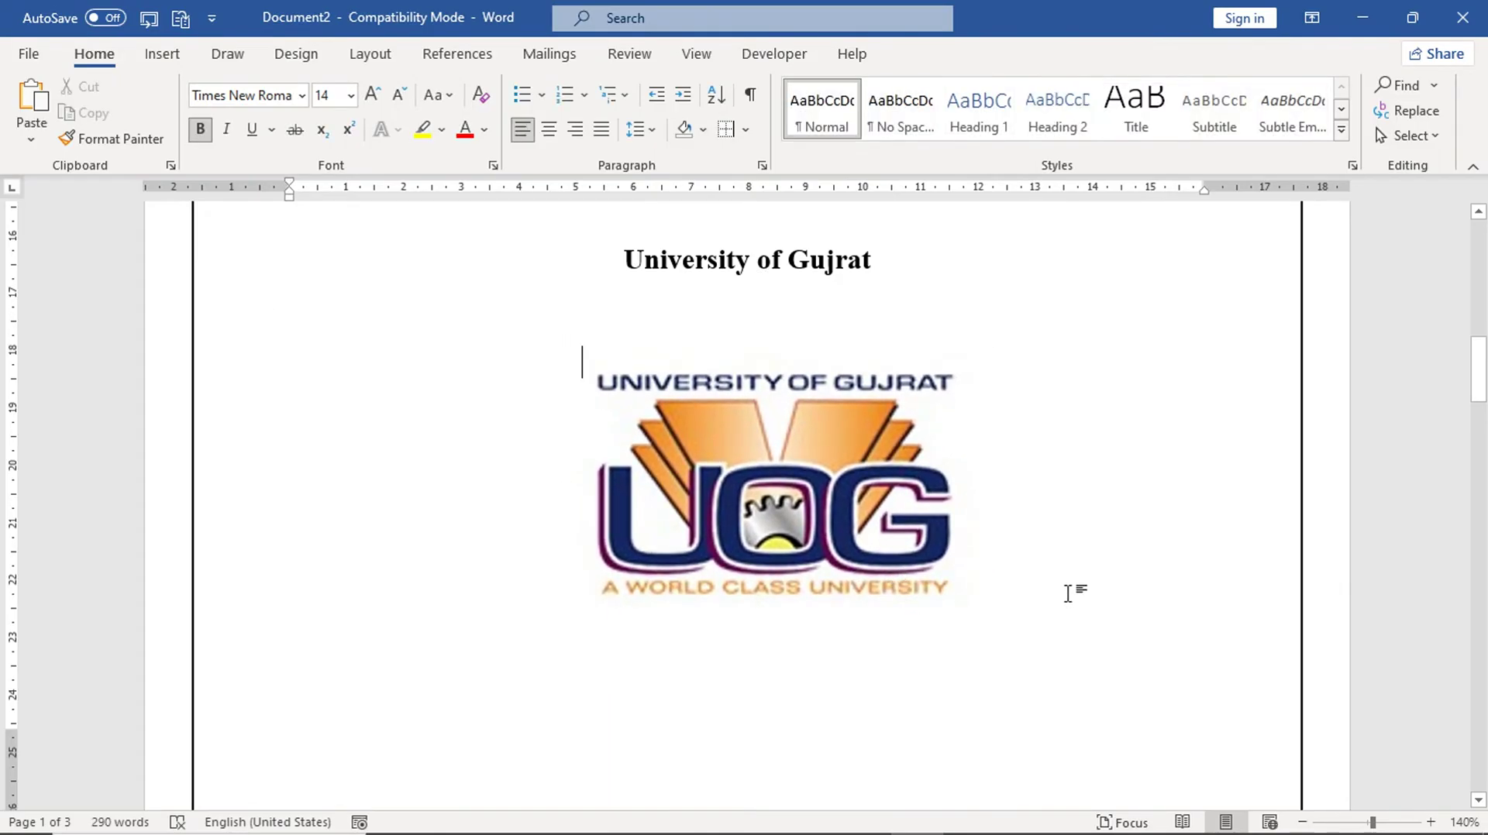
scroll(1068, 593, "down", 7, "ctrl")
scroll(1069, 596, "up", 6)
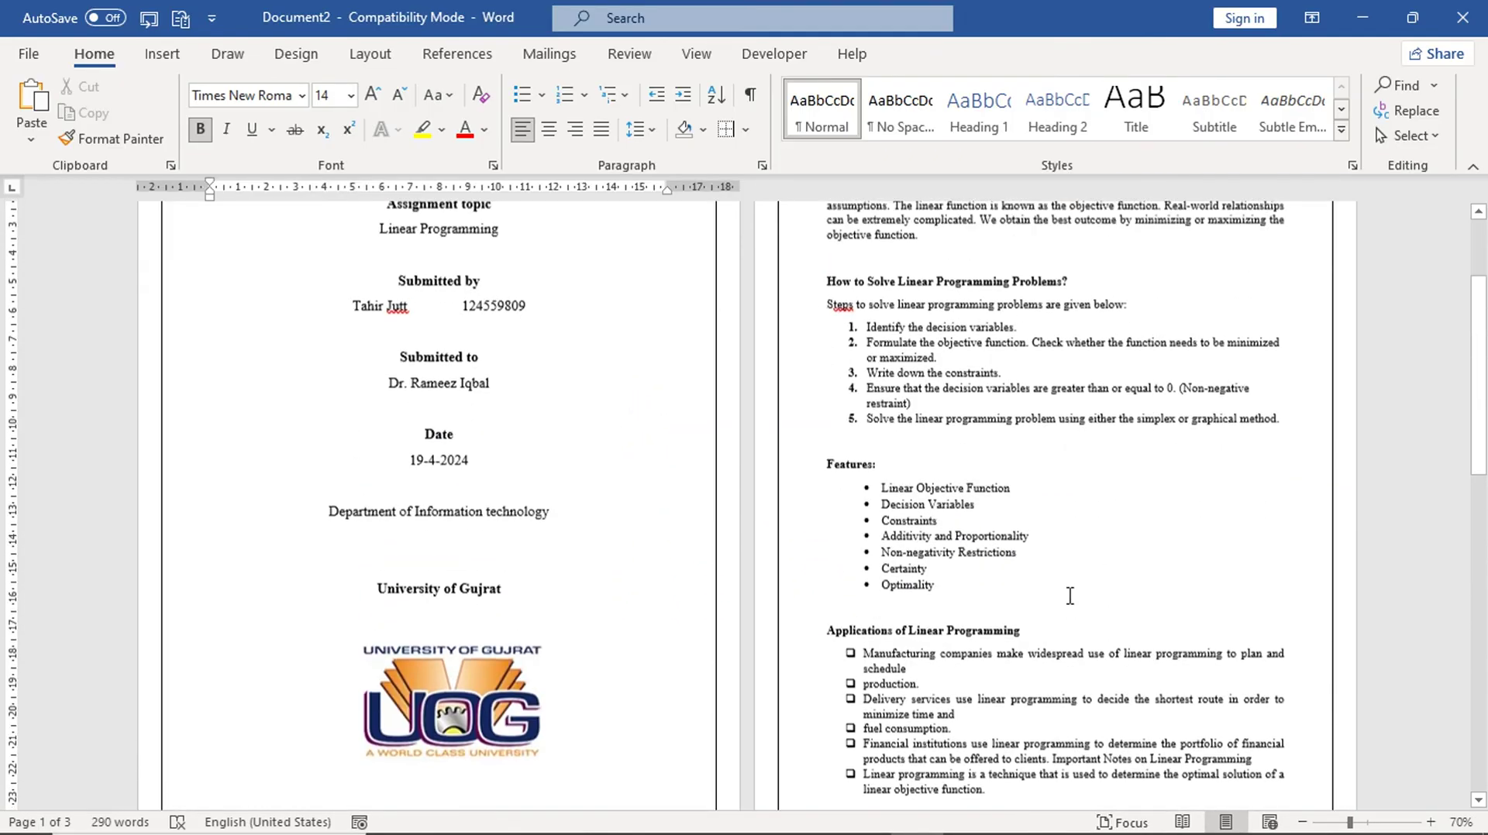
scroll(1069, 595, "up", 3, "ctrl")
scroll(939, 542, "up", 4)
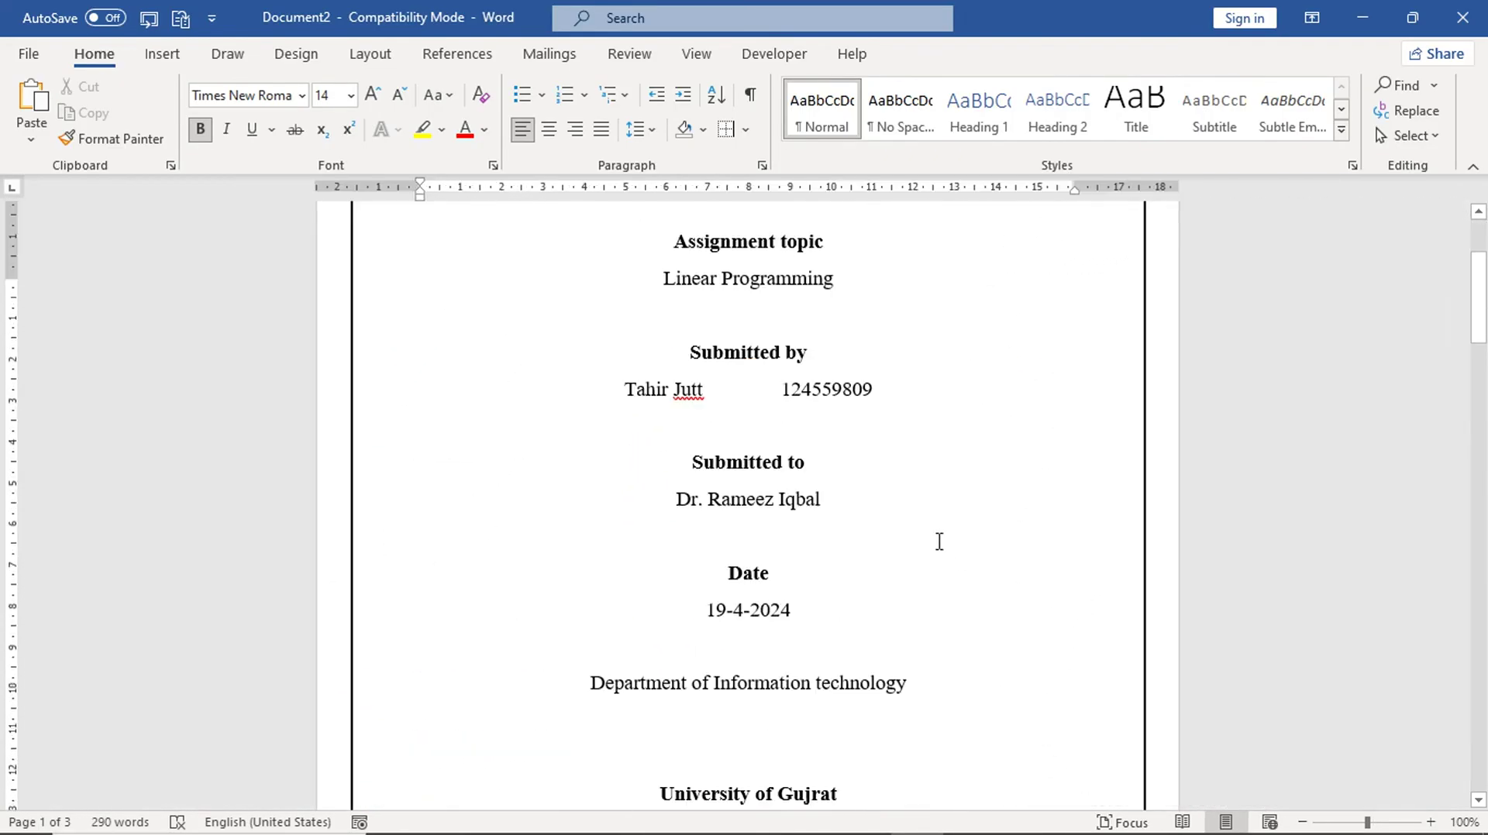
scroll(503, 415, "down", 10)
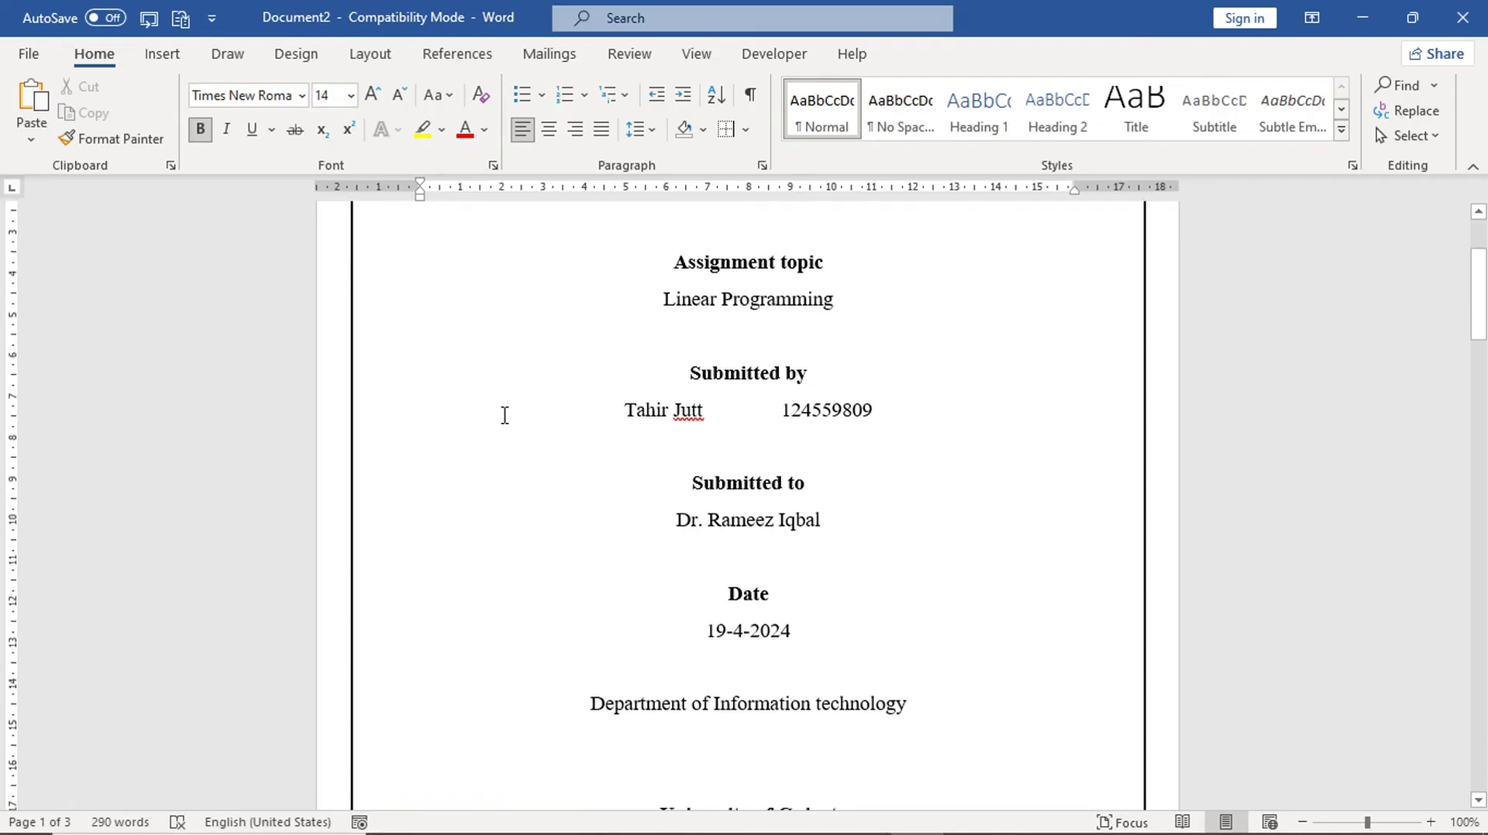
scroll(503, 415, "down", 5)
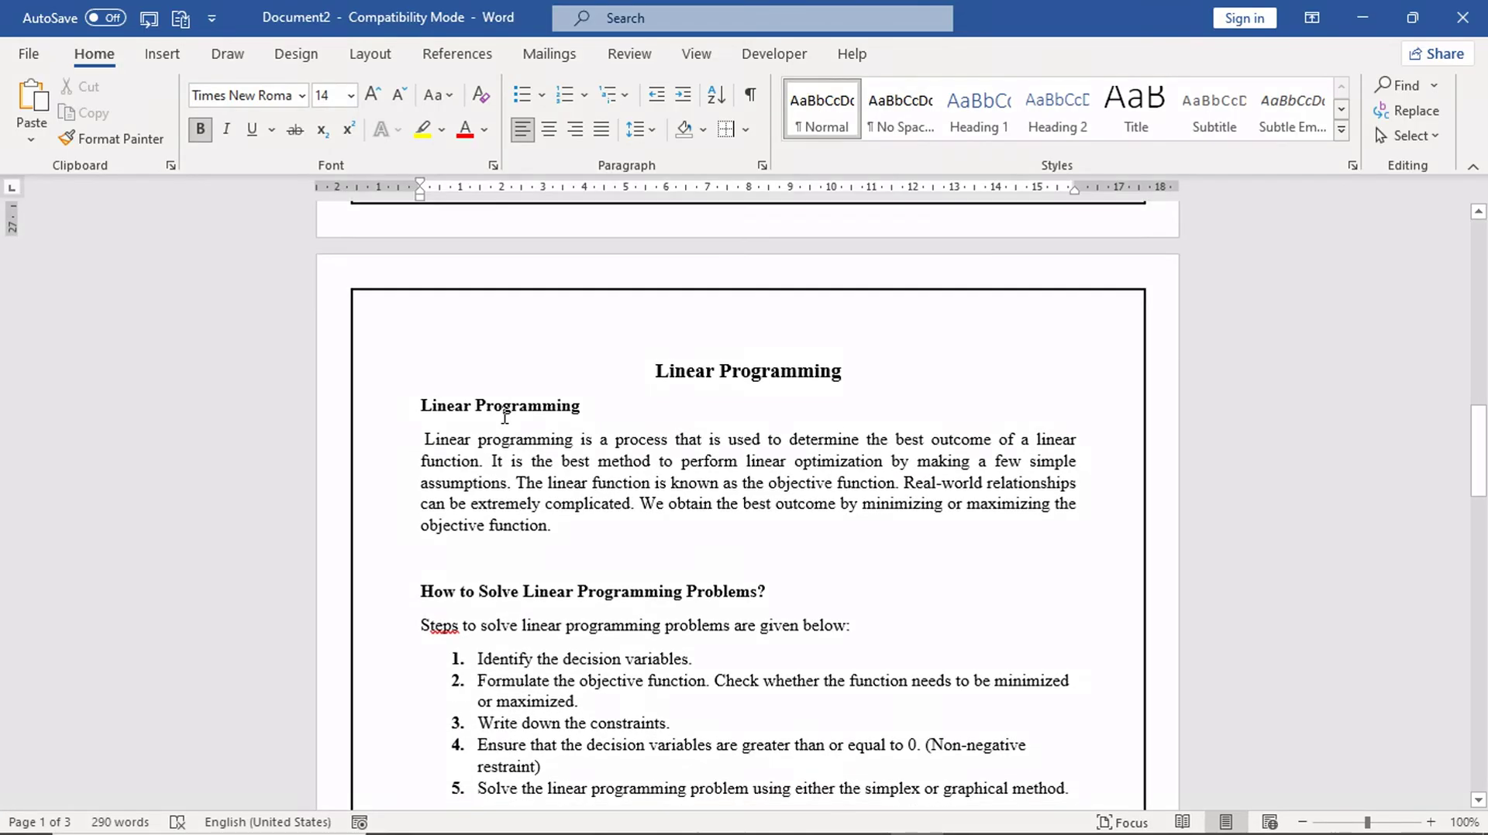
scroll(648, 356, "down", 15)
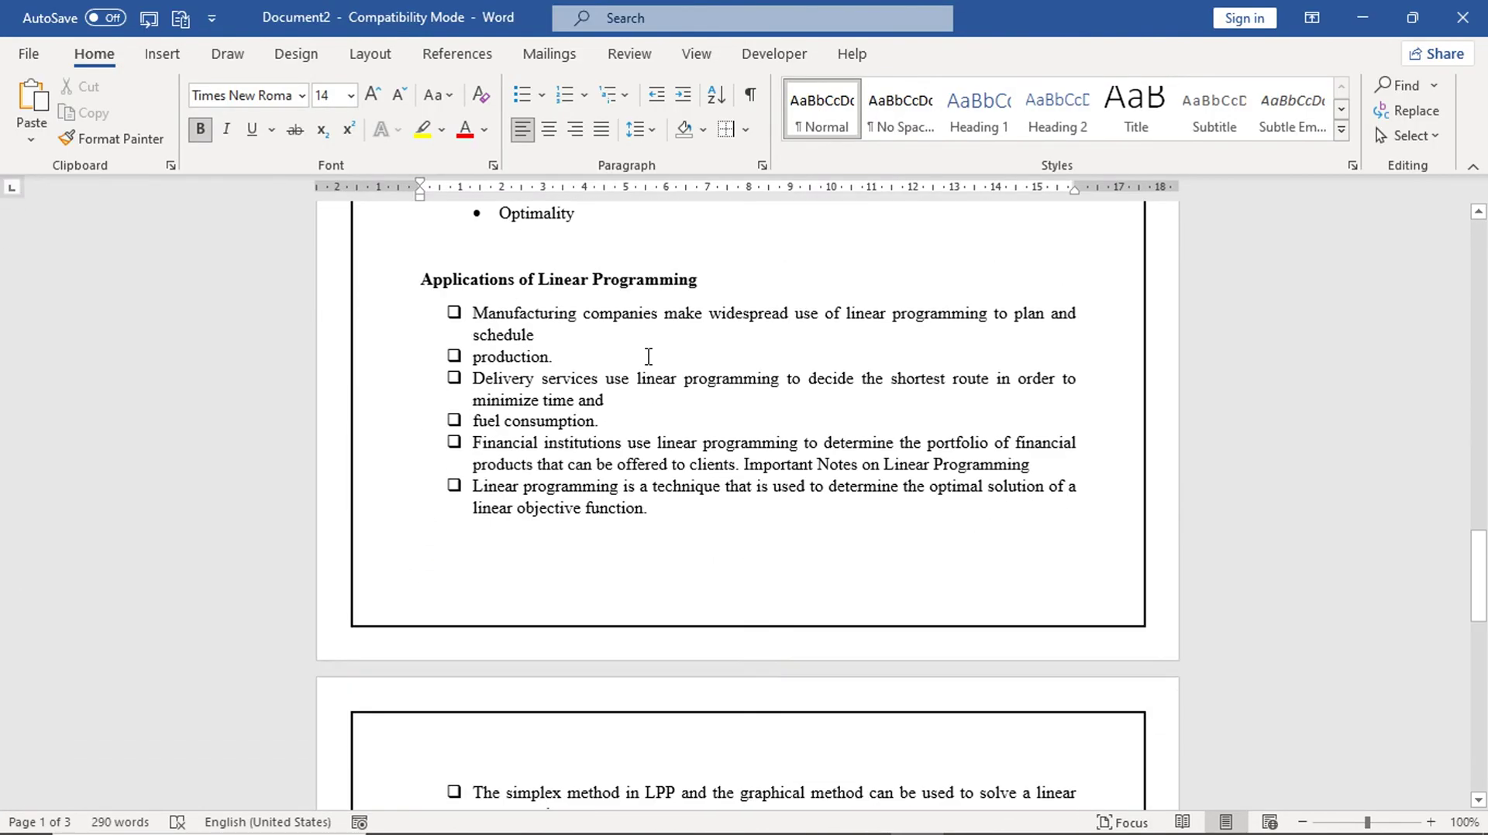
scroll(647, 357, "up", 8)
scroll(648, 357, "up", 20)
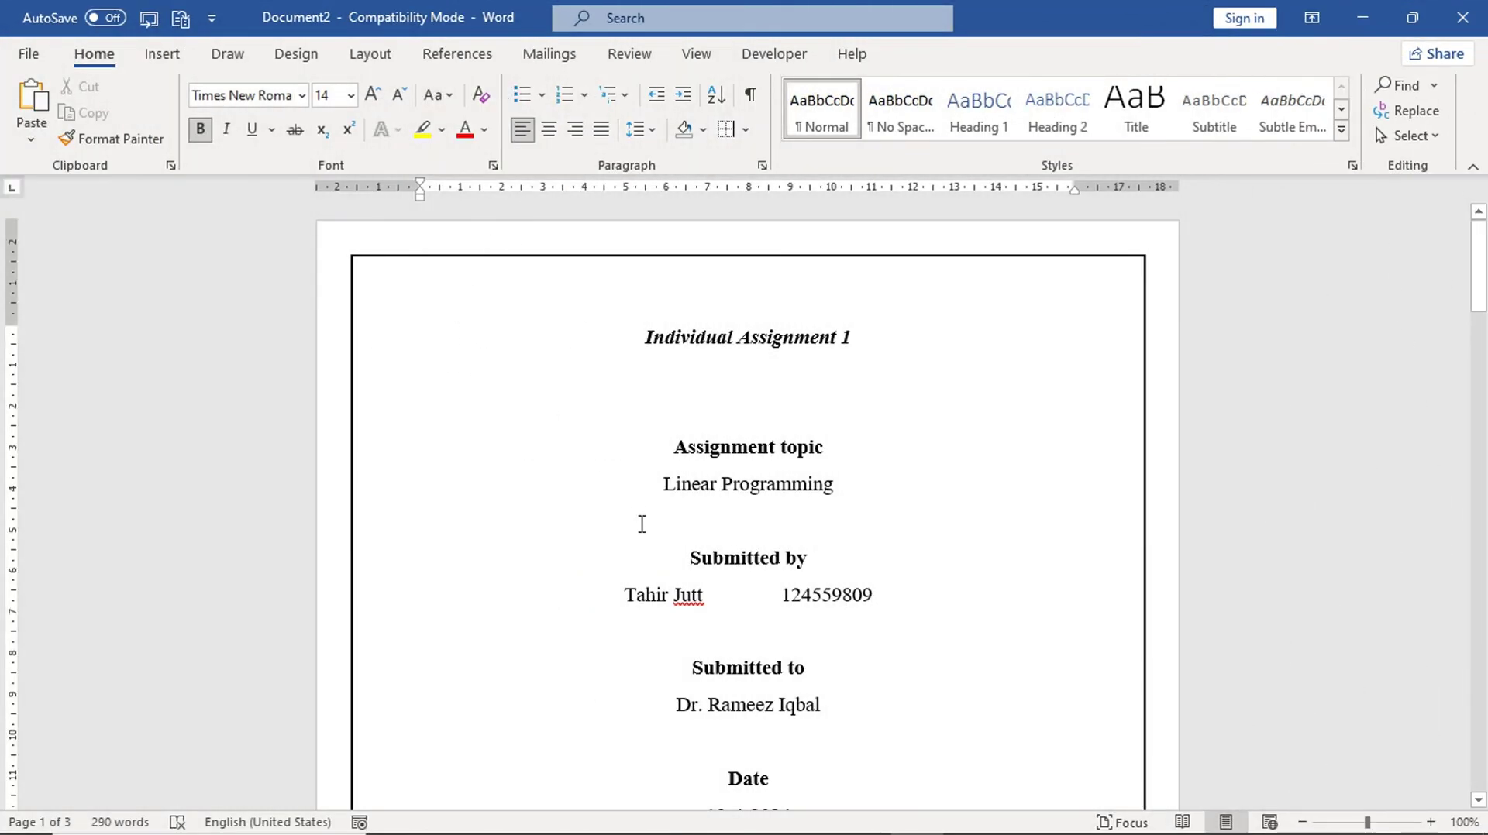
scroll(641, 524, "down", 15)
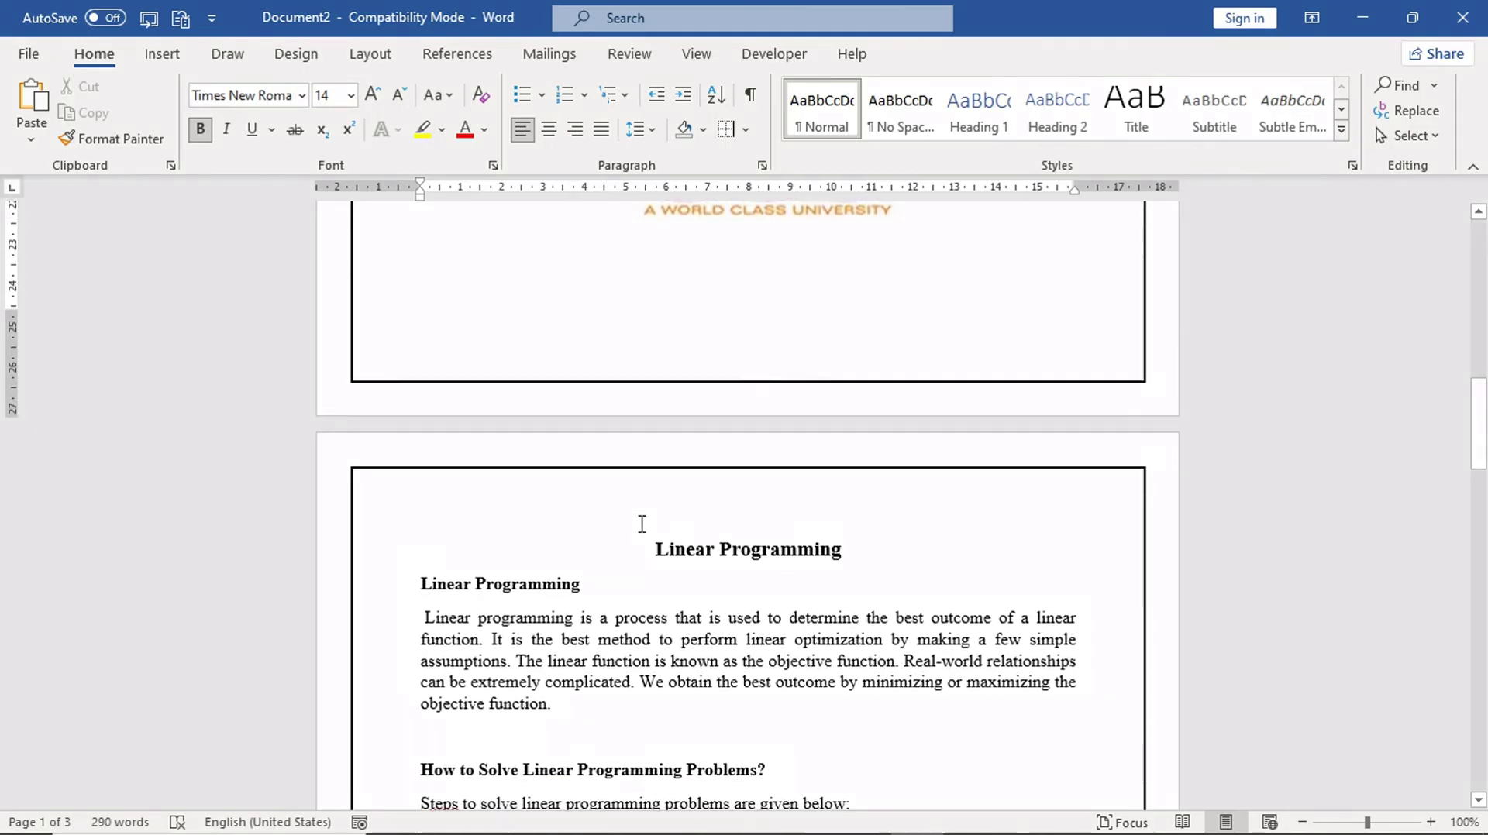
scroll(640, 524, "up", 8)
scroll(640, 524, "up", 7)
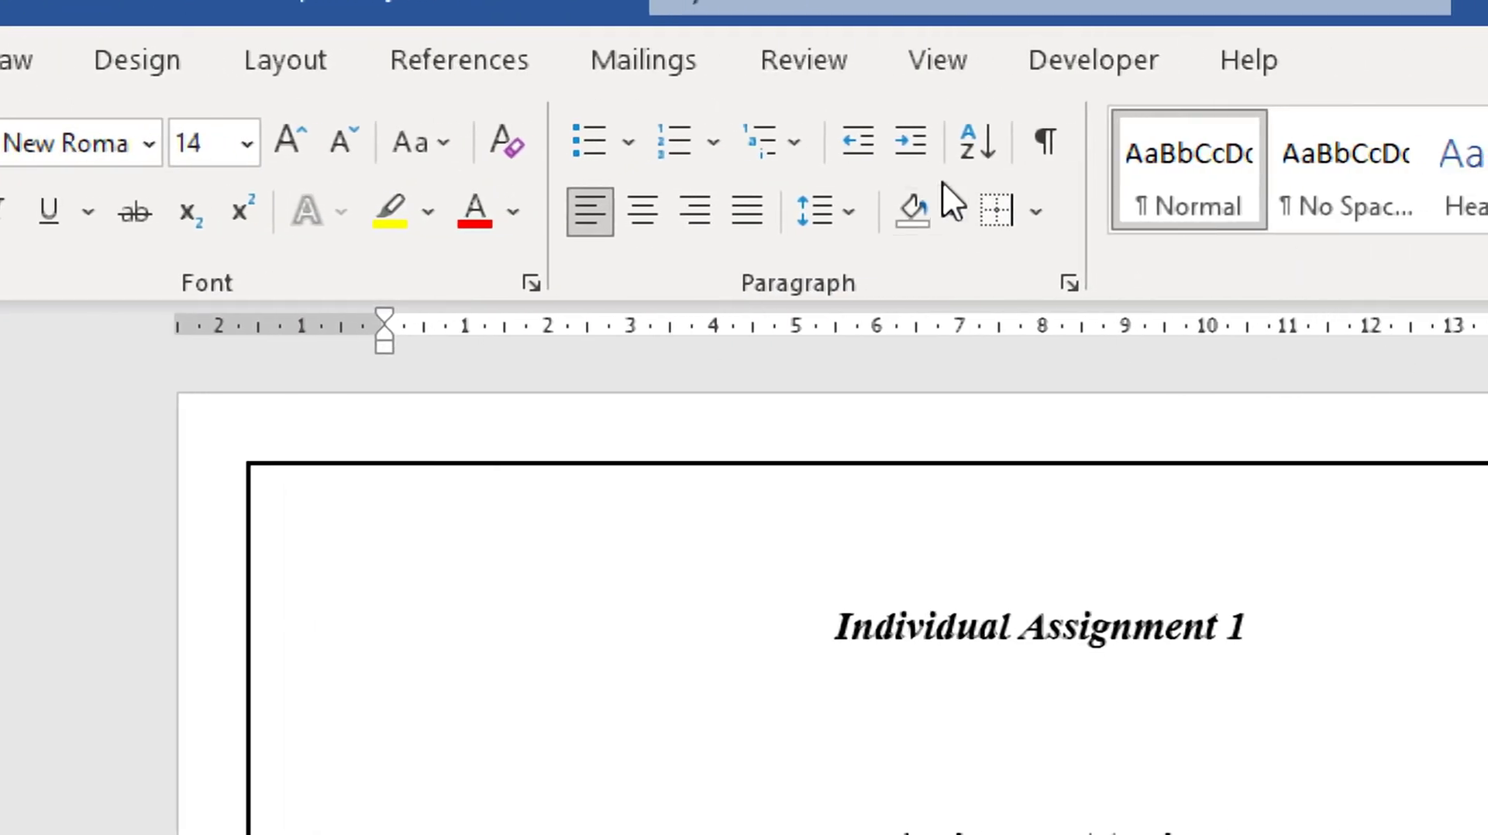
In Borders and Shading, apply the page border to 'This section - All except first page'.
left_click(1044, 206)
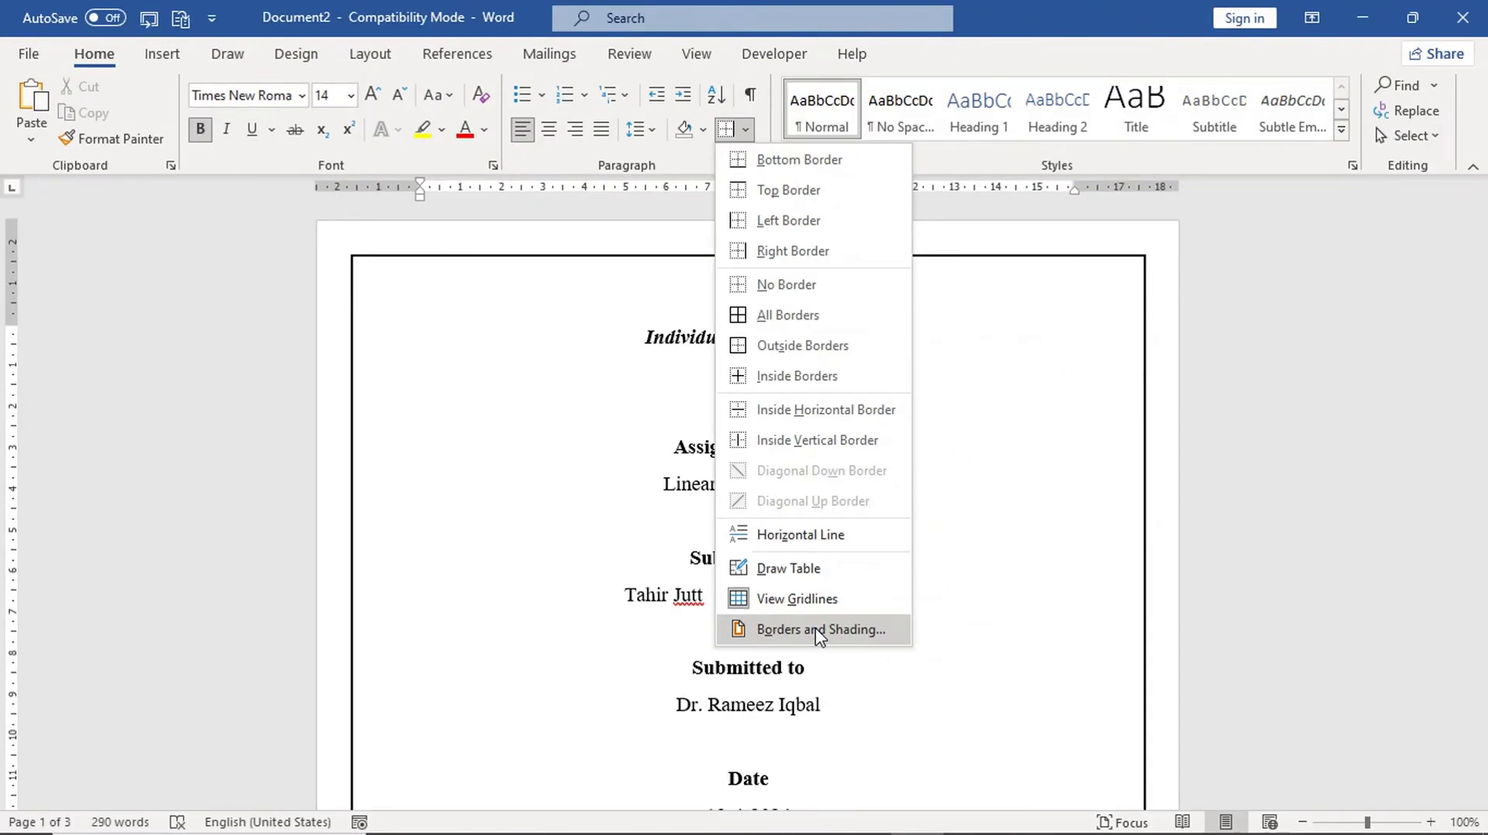
left_click(818, 630)
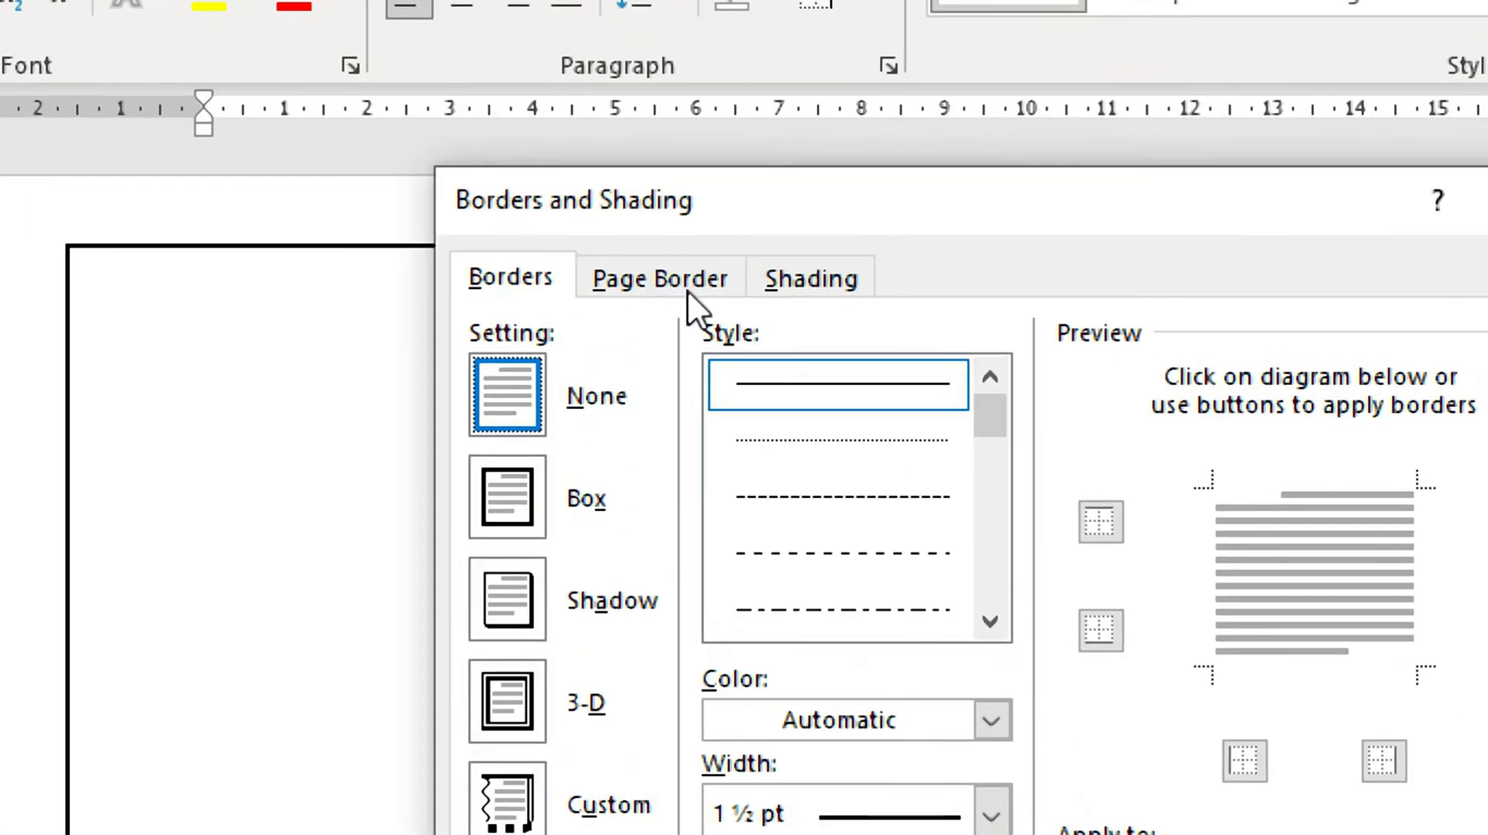
left_click(660, 278)
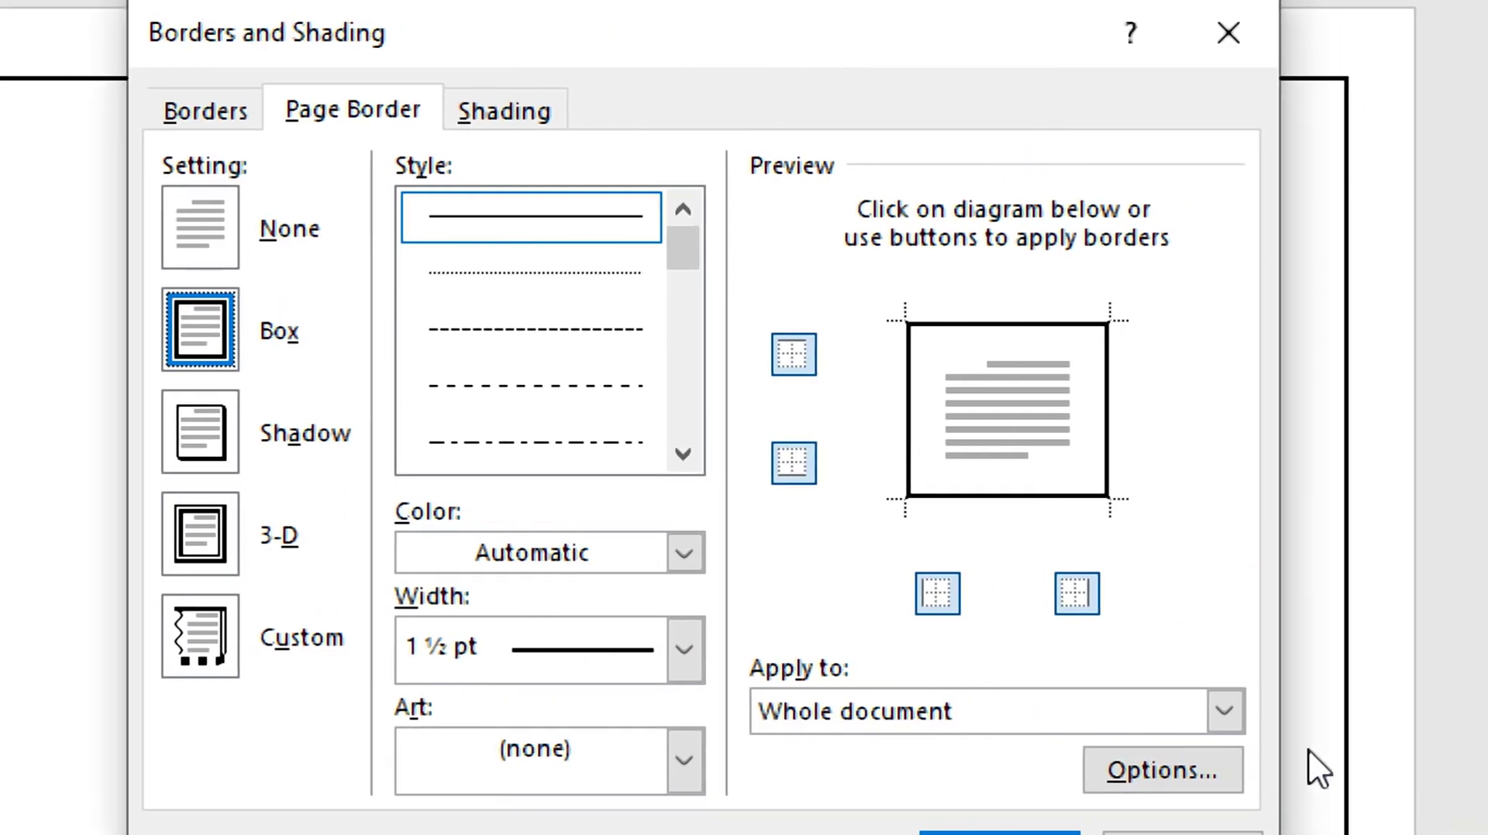
left_click(1225, 710)
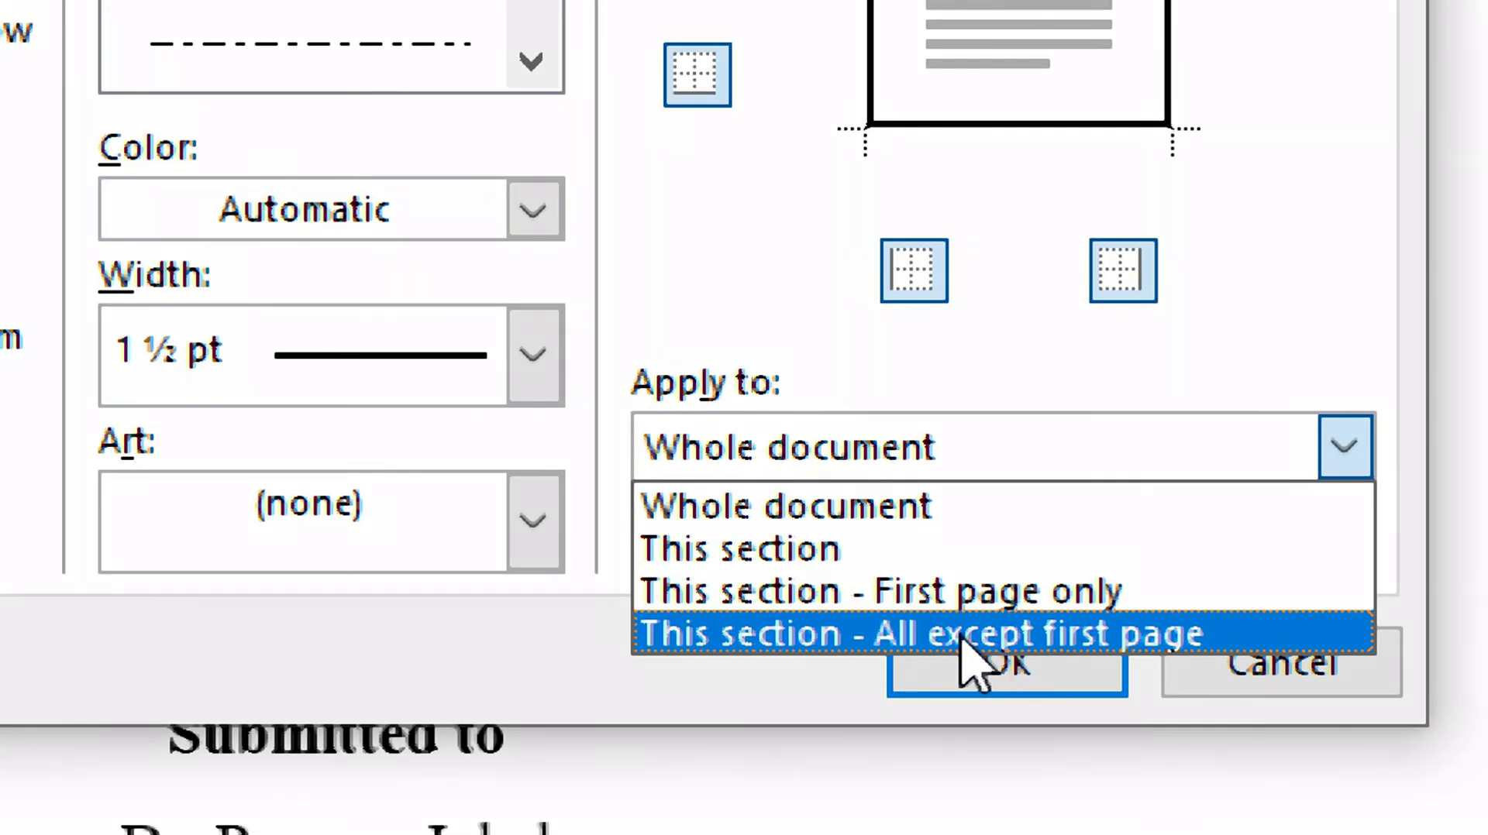
left_click(1083, 637)
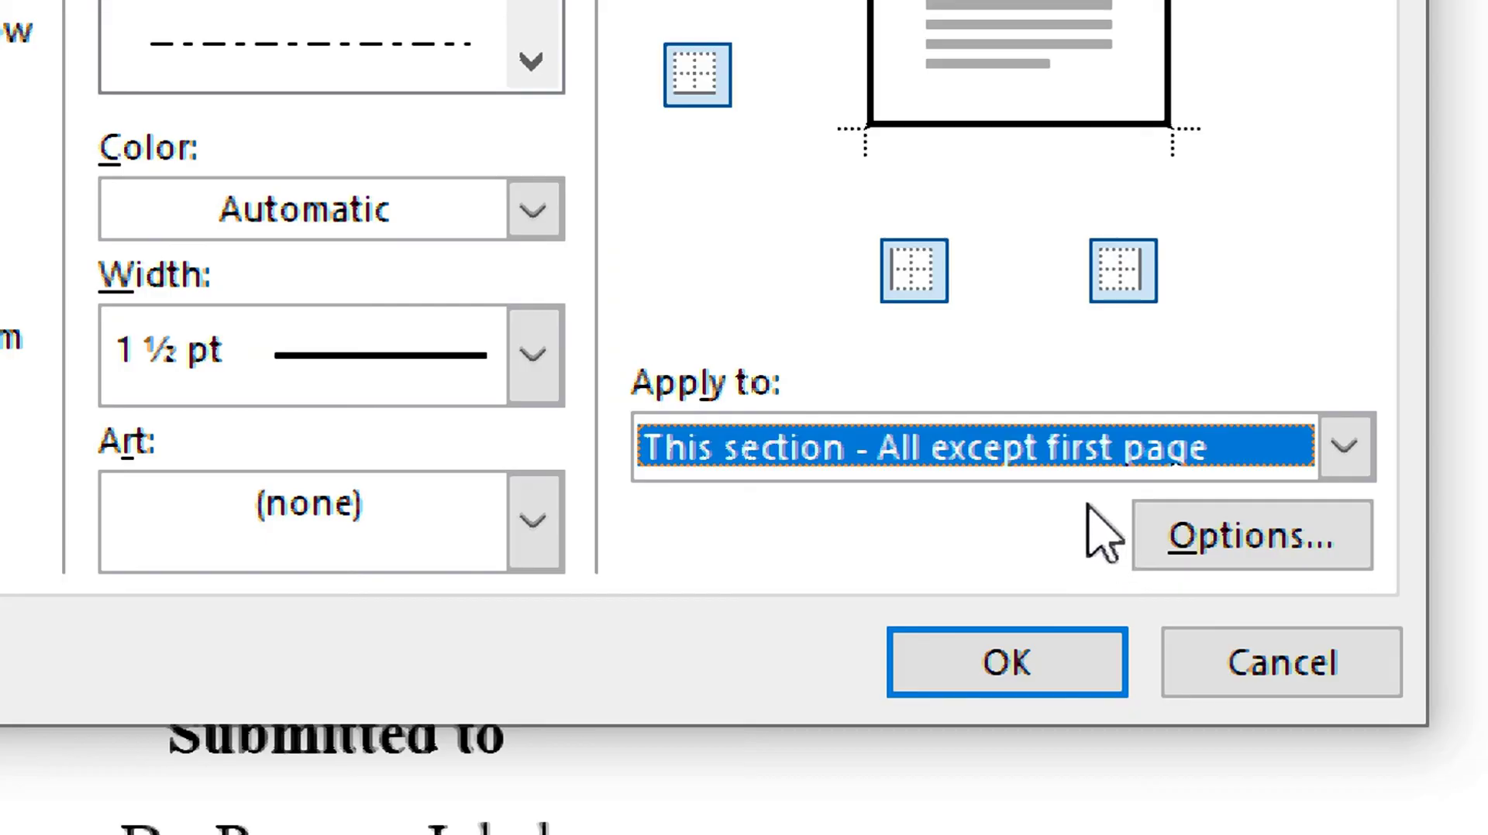
left_click(1349, 448)
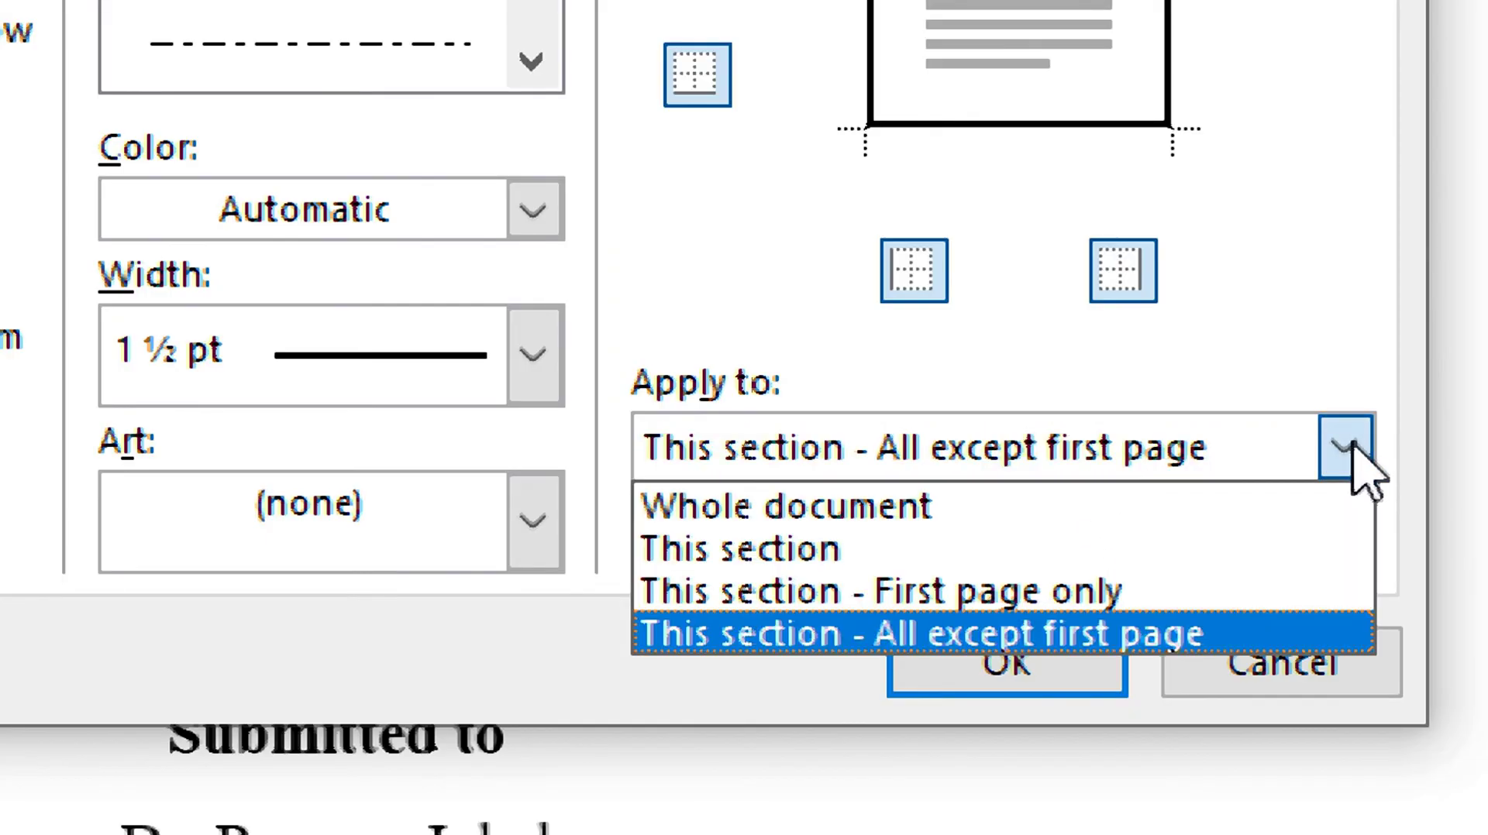
left_click(1352, 449)
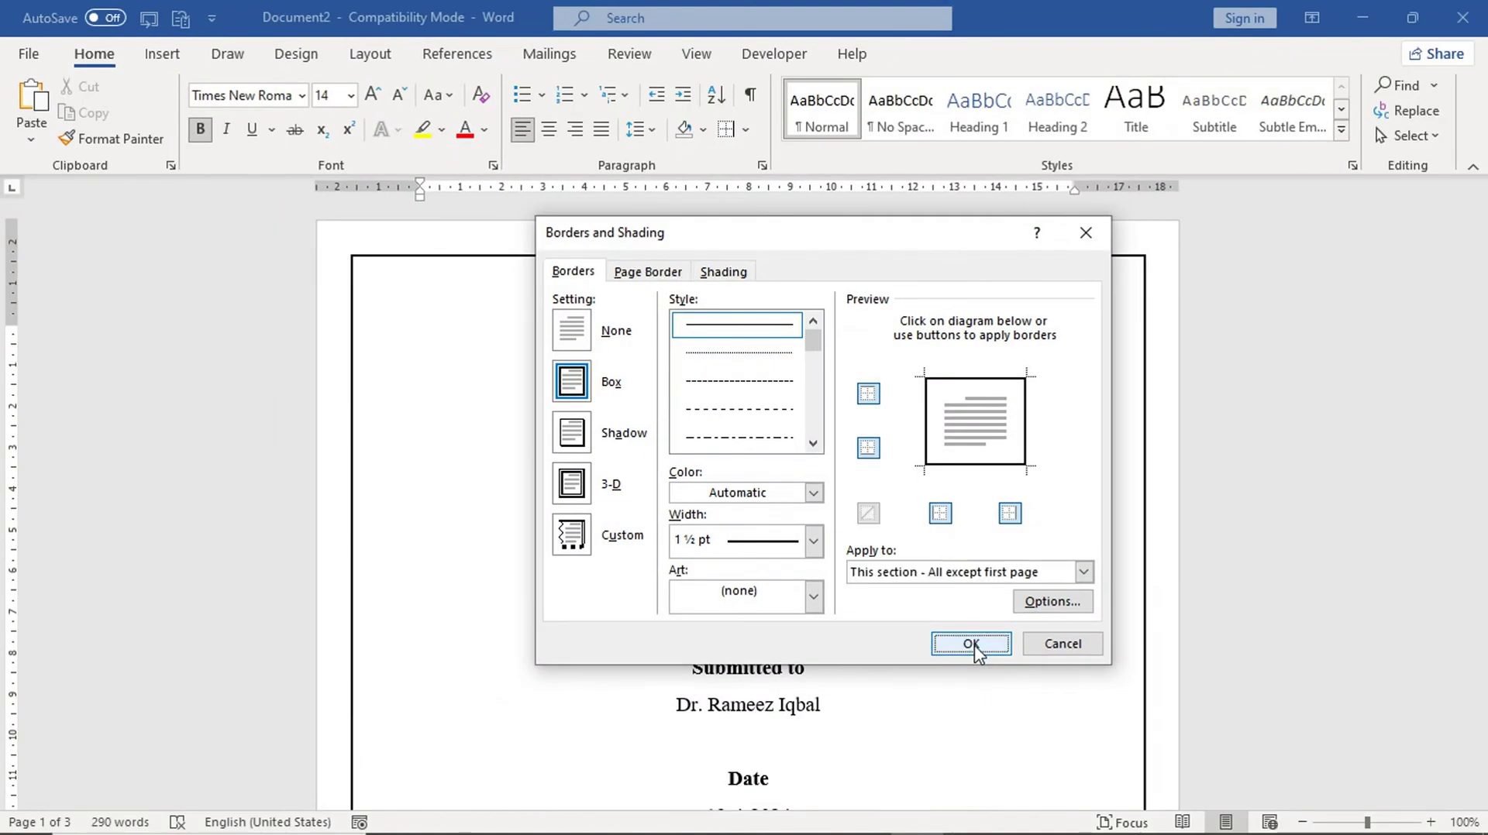
left_click(973, 648)
scroll(975, 645, "down", 12)
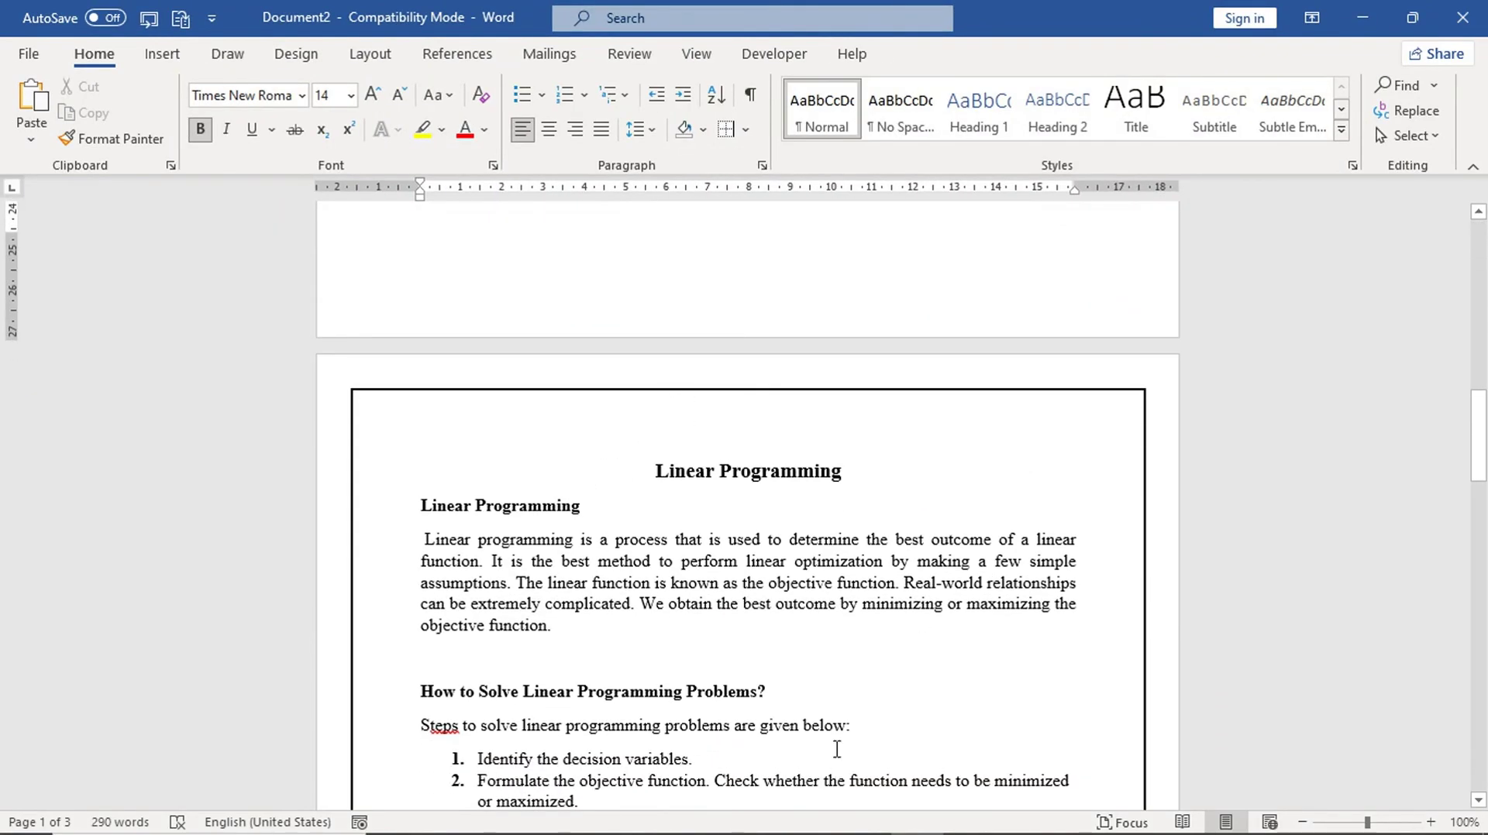
scroll(840, 654, "down", 13)
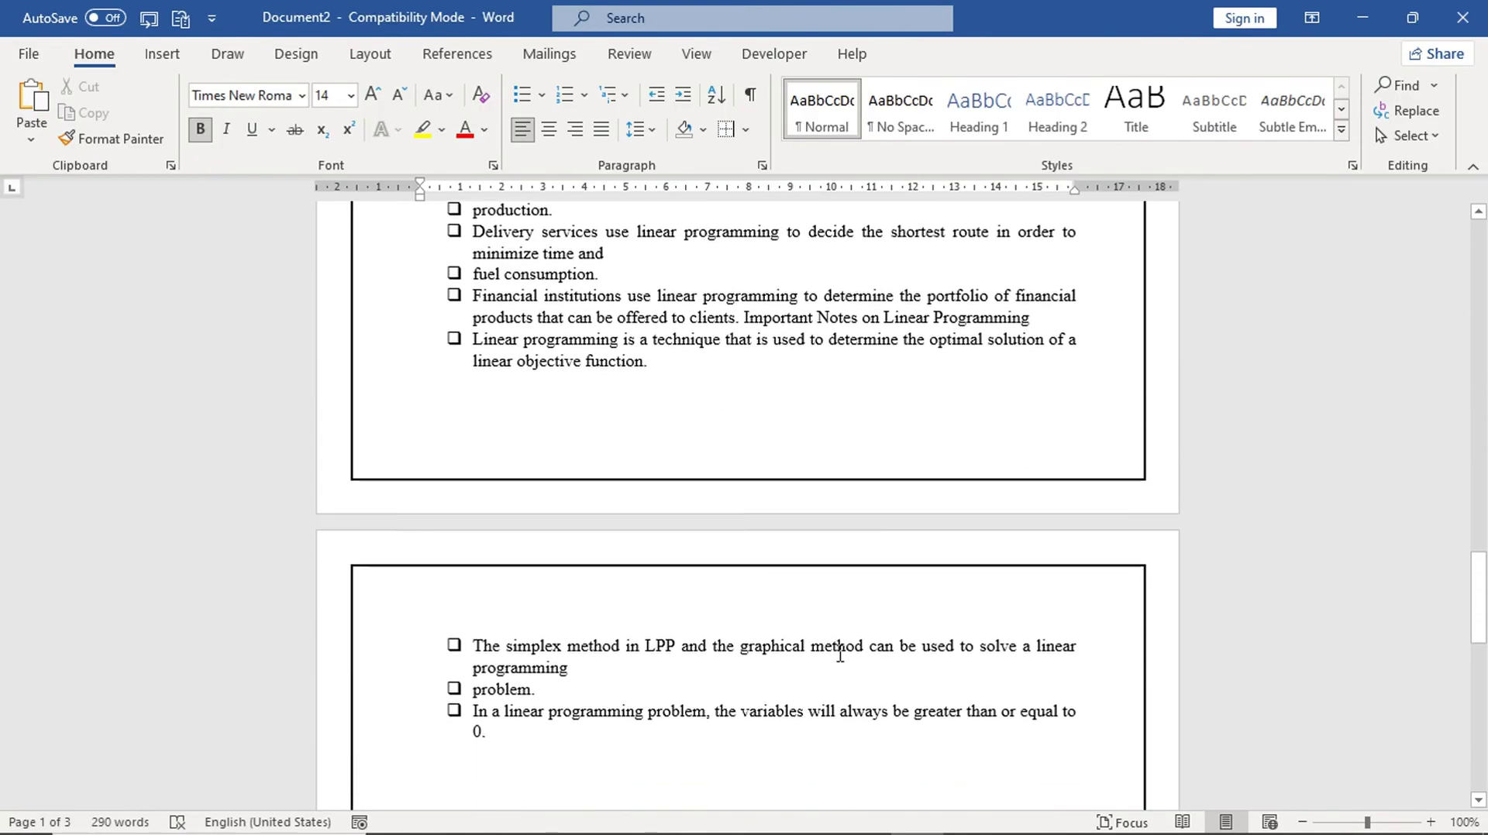
scroll(840, 654, "down", 3)
scroll(840, 653, "up", 20)
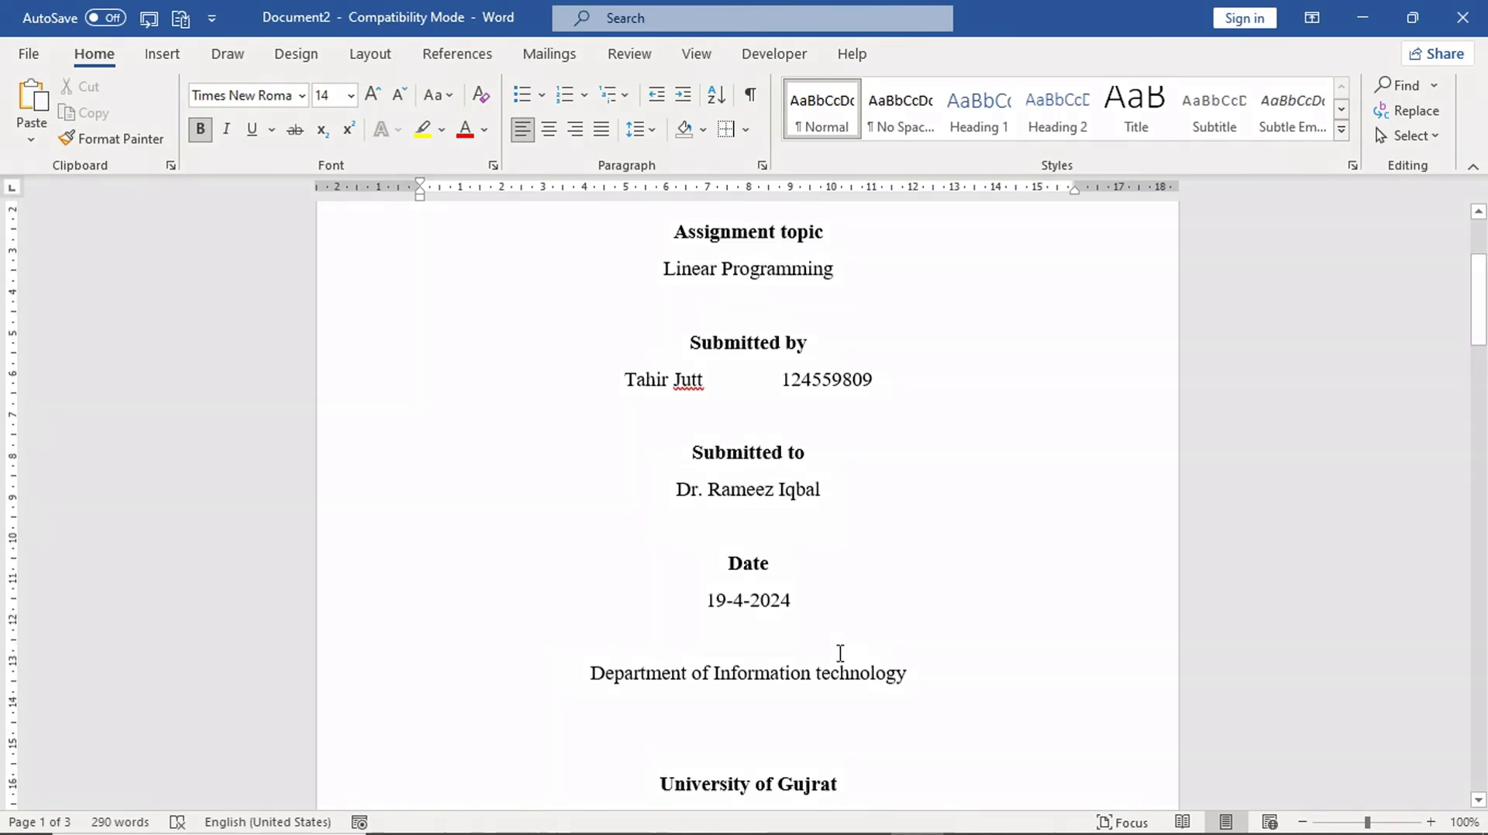
scroll(840, 654, "up", 3)
scroll(840, 654, "down", 2, "ctrl")
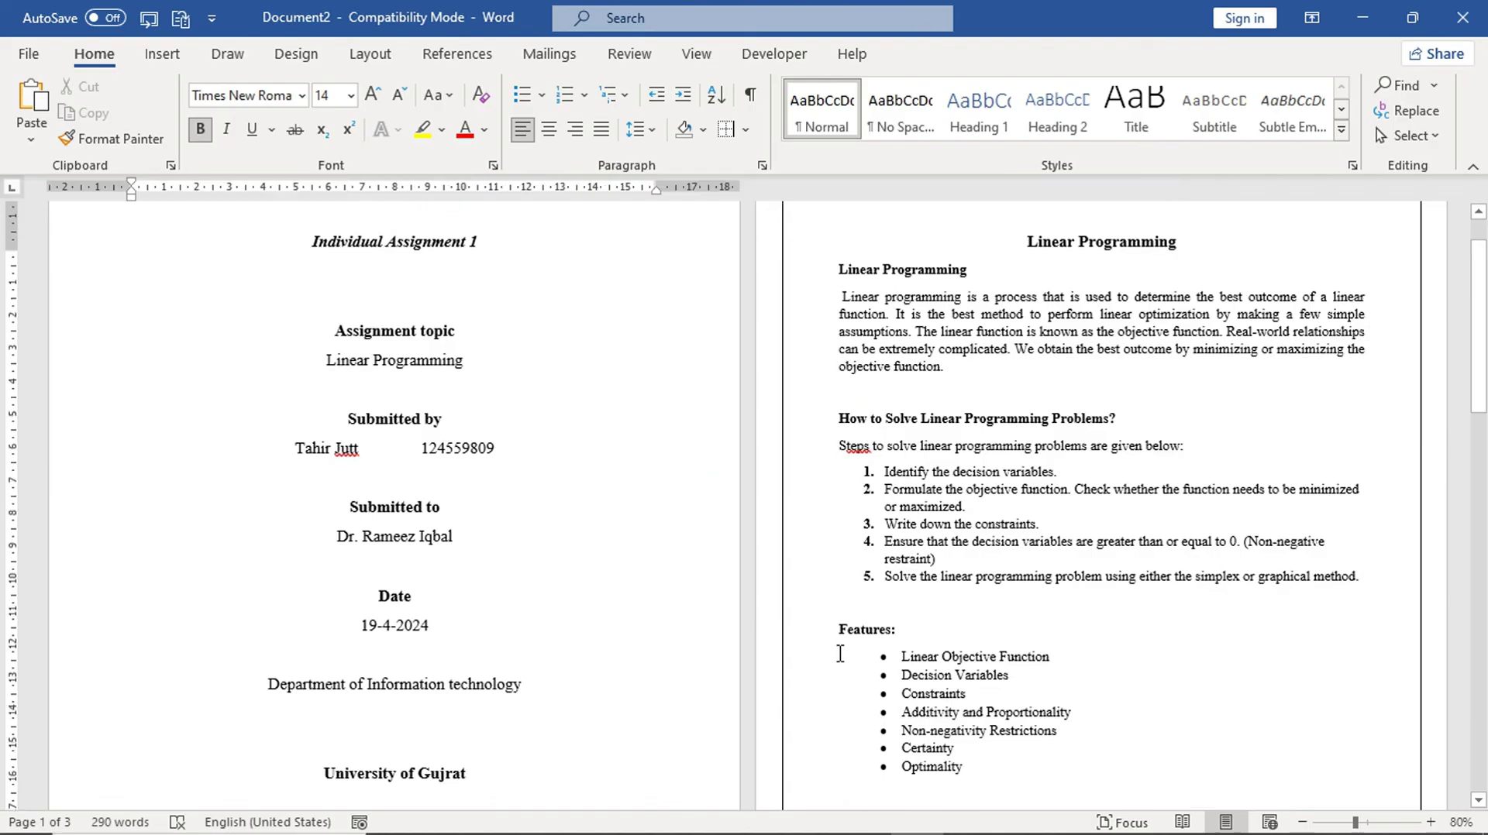
scroll(840, 653, "down", 3, "ctrl")
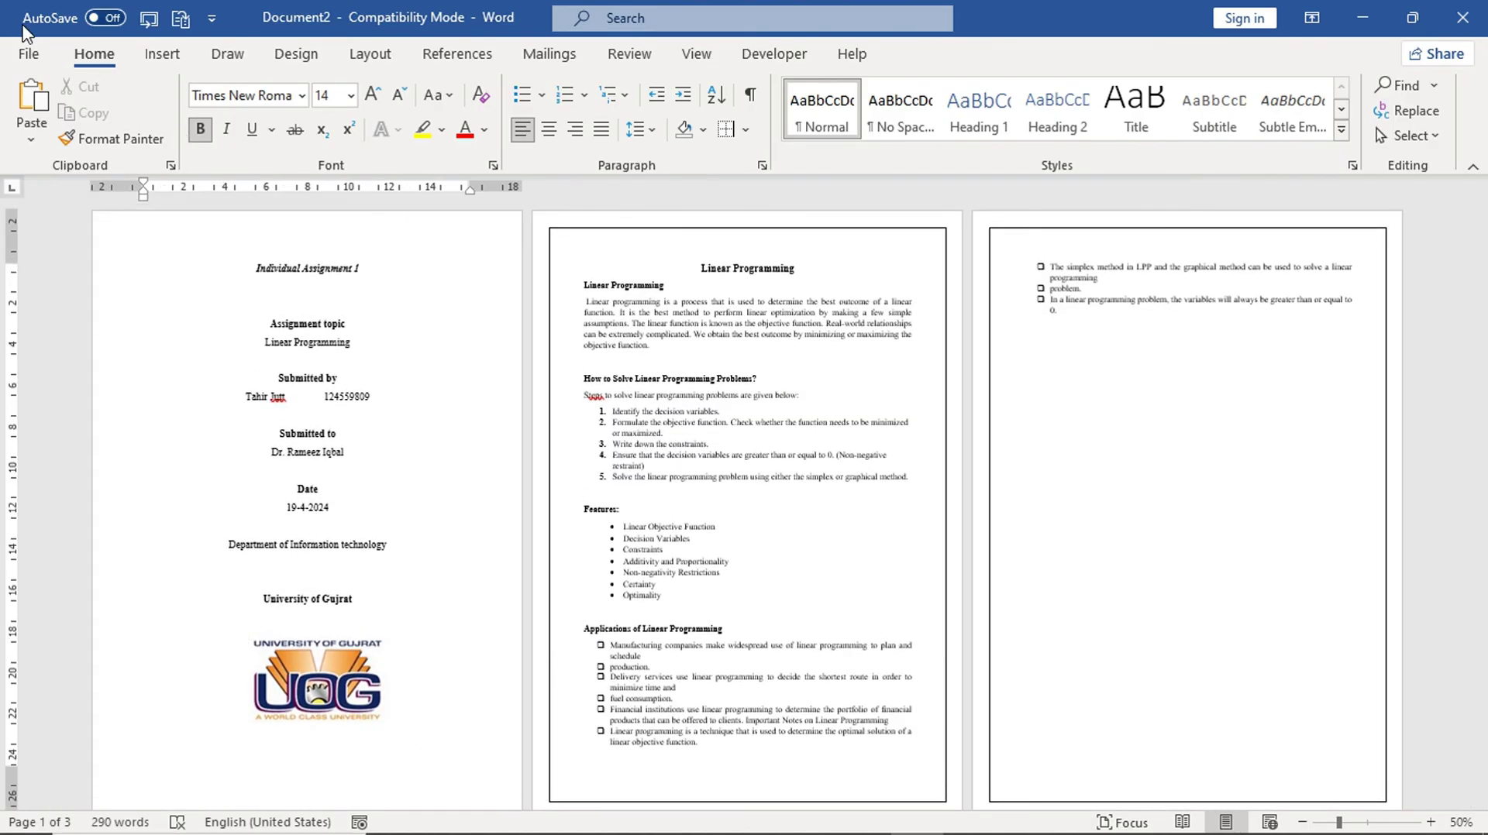
left_click(29, 55)
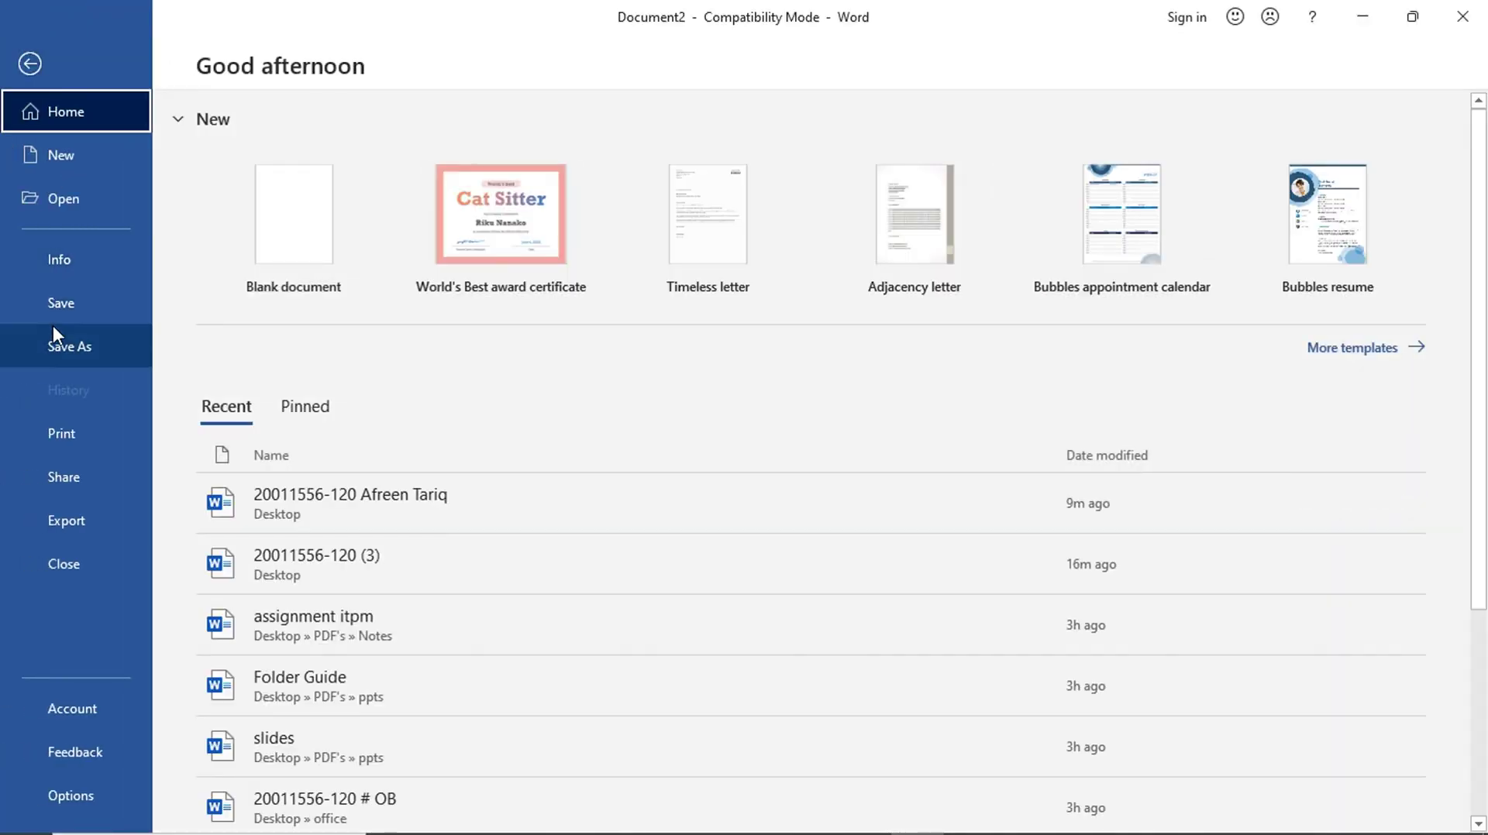
Save to the Notes folder as Word Document 'Individual Assignment 1', reverting the format from PDF.
left_click(55, 335)
left_click(289, 260)
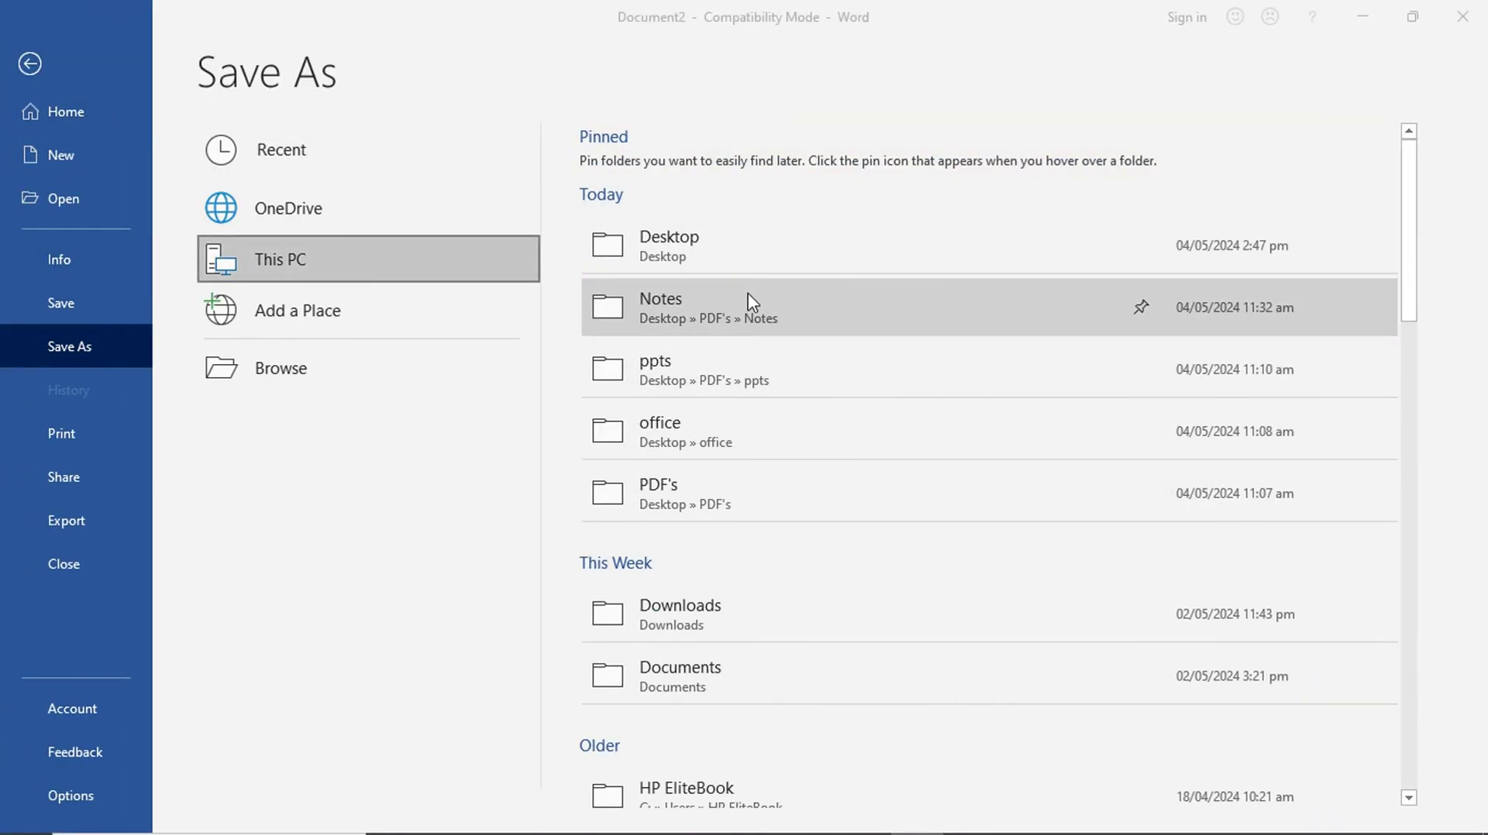
left_click(752, 303)
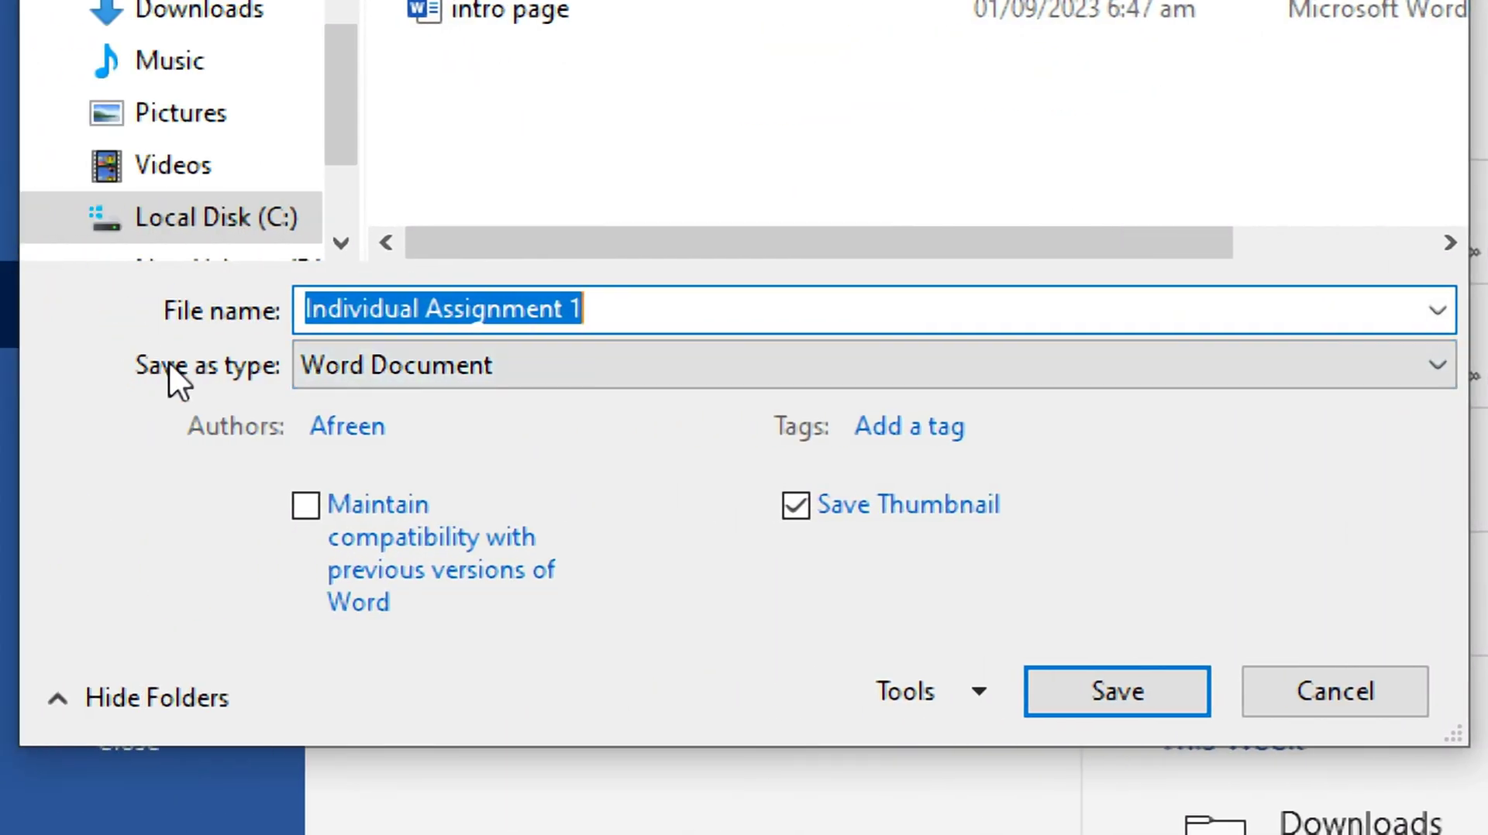
left_click(506, 381)
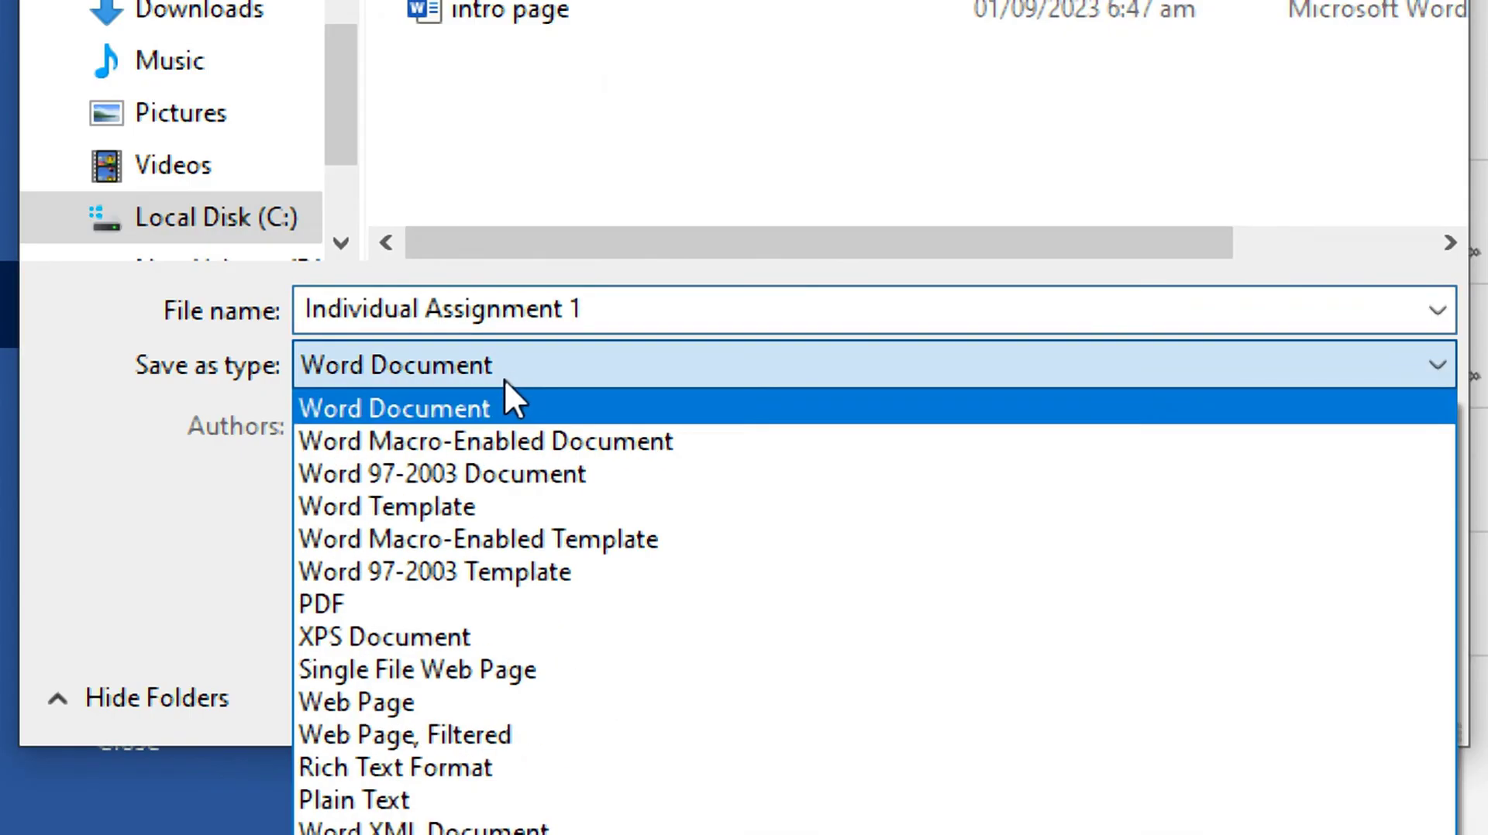
left_click(343, 611)
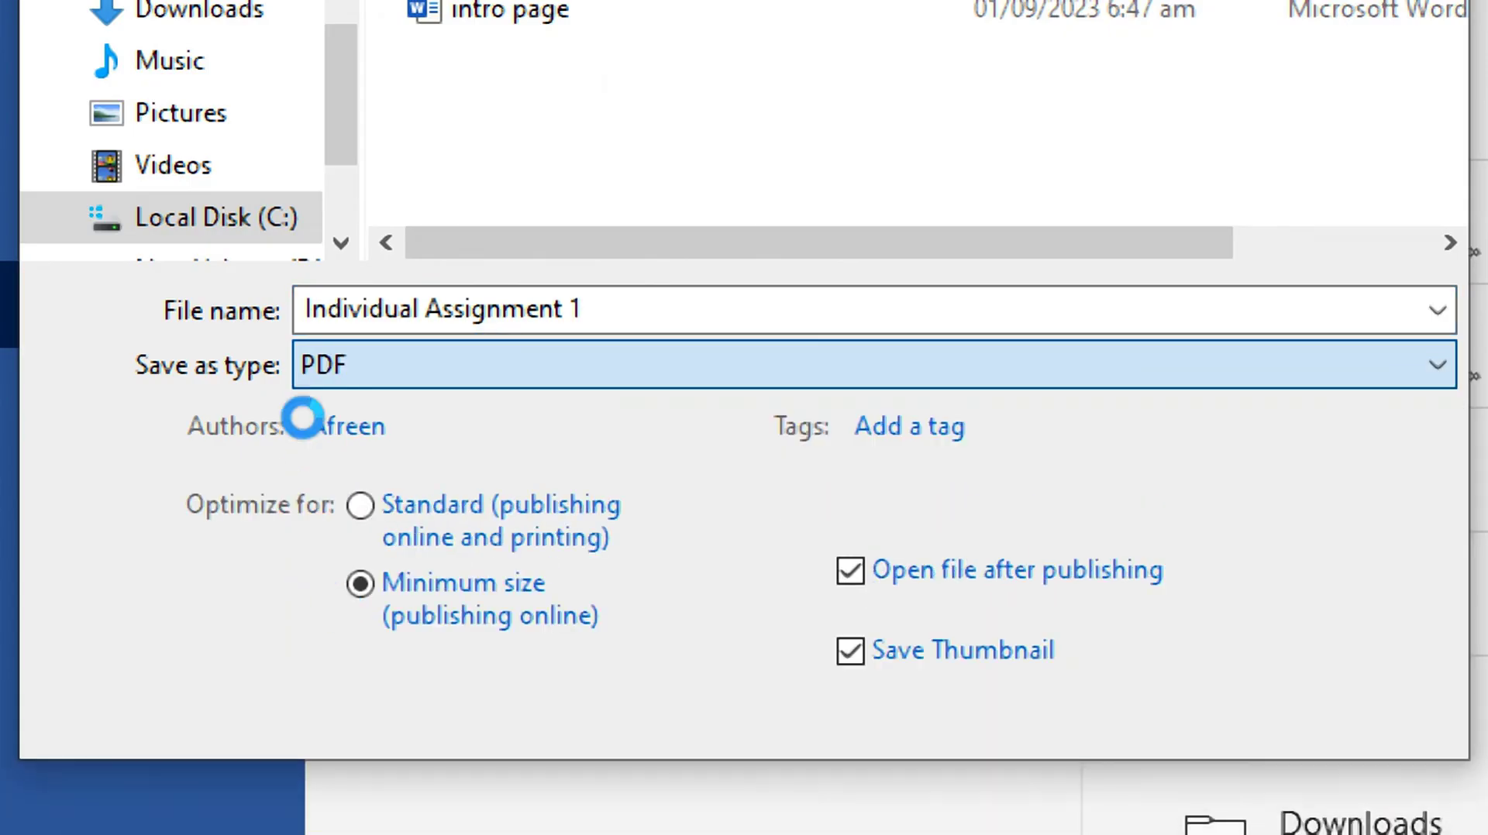
left_click(435, 368)
left_click(422, 406)
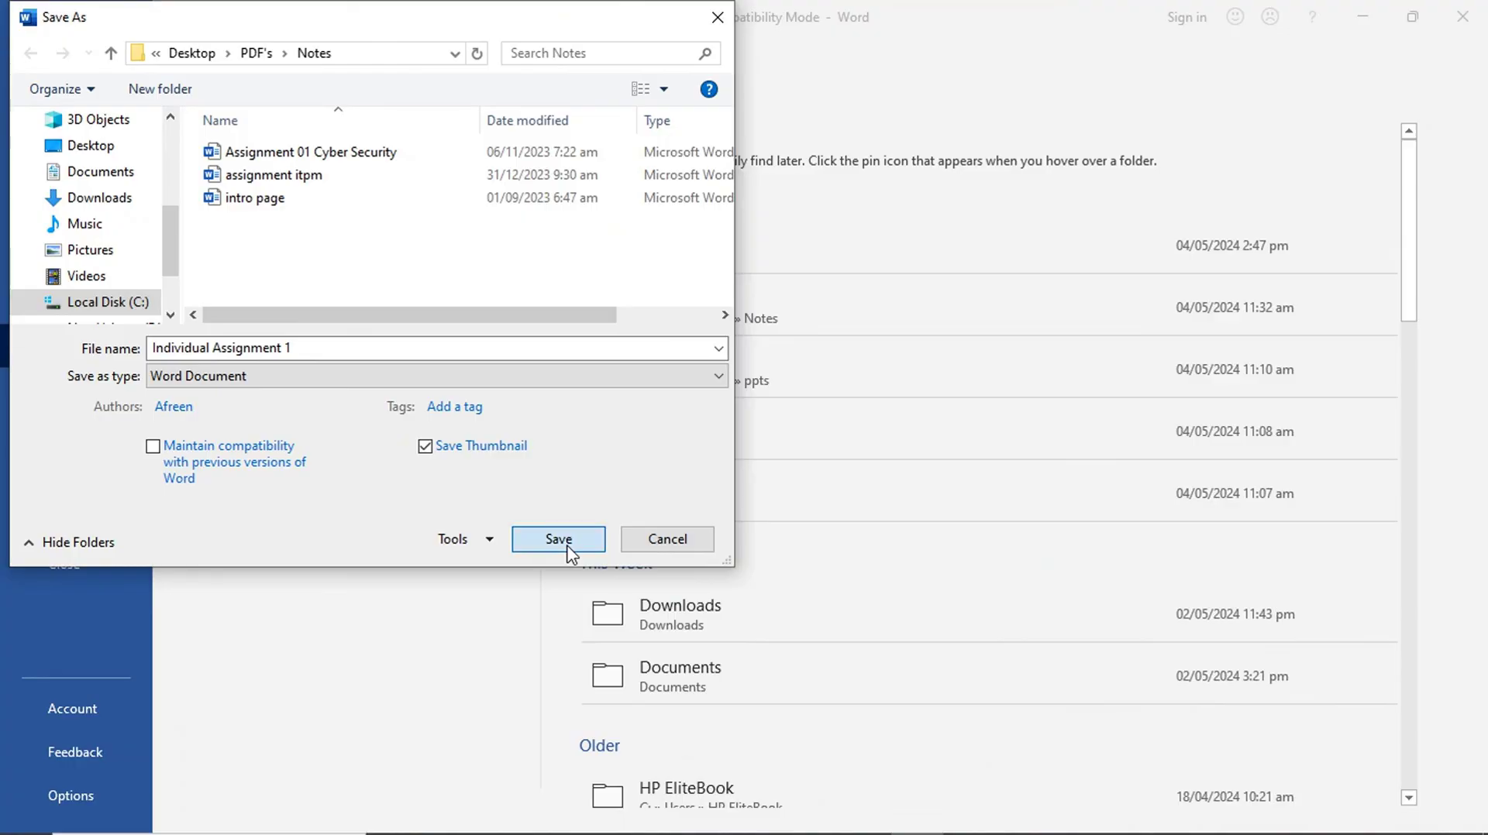
left_click(558, 540)
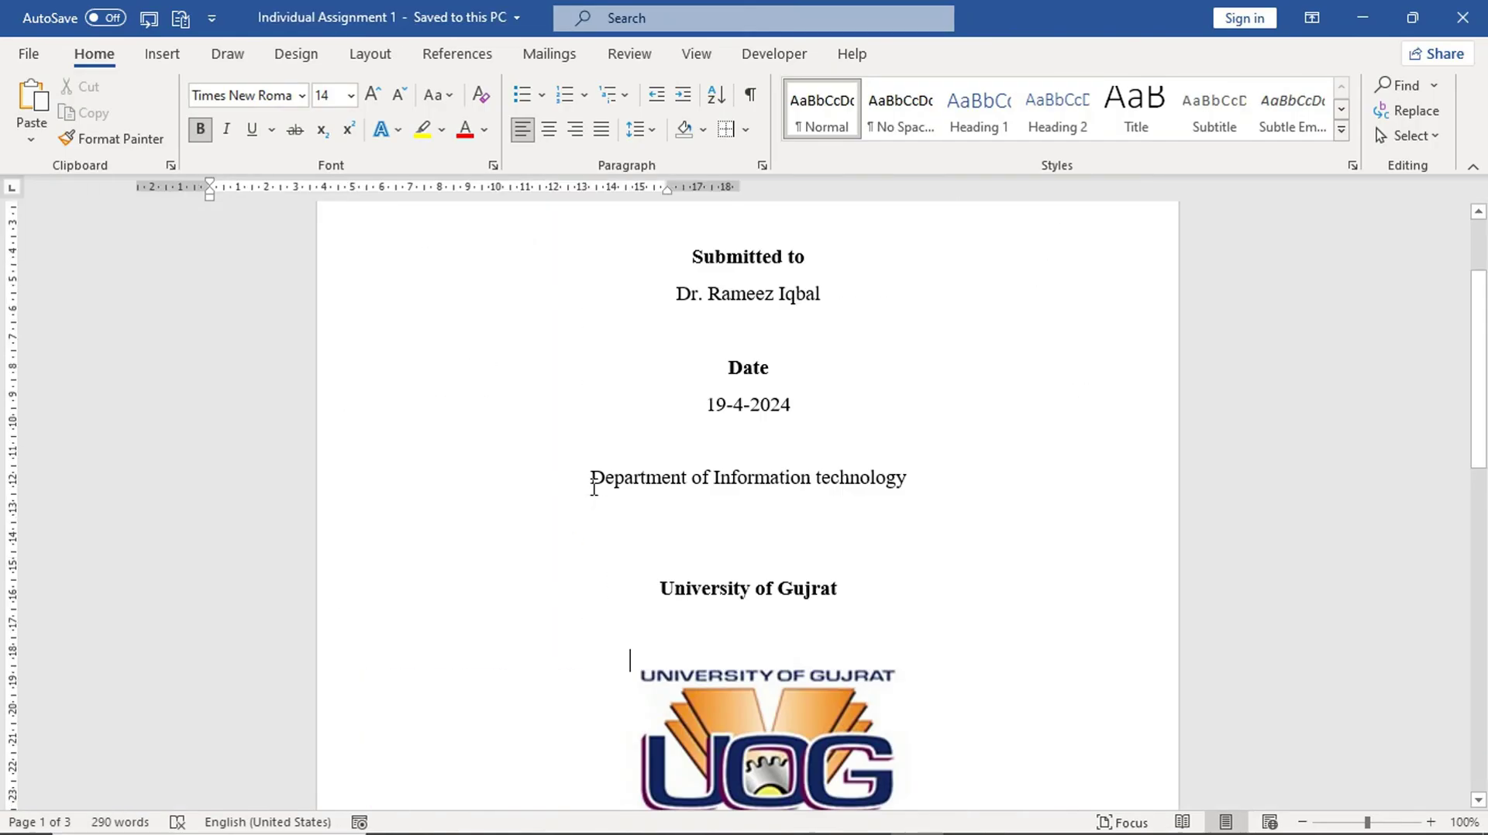